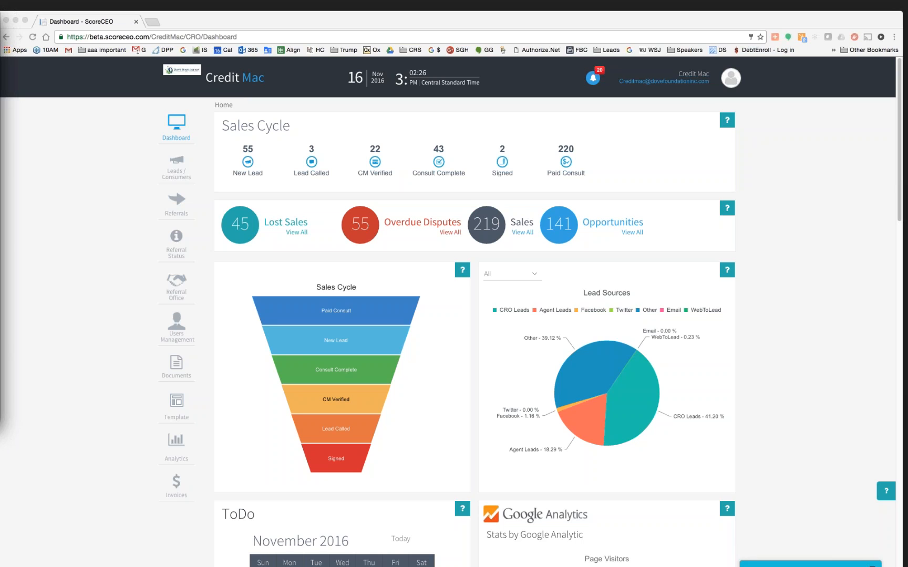
- Bring a second Safari window onto the screen and load beta.scoreceo.com
drag(0, 20, 1, 61)
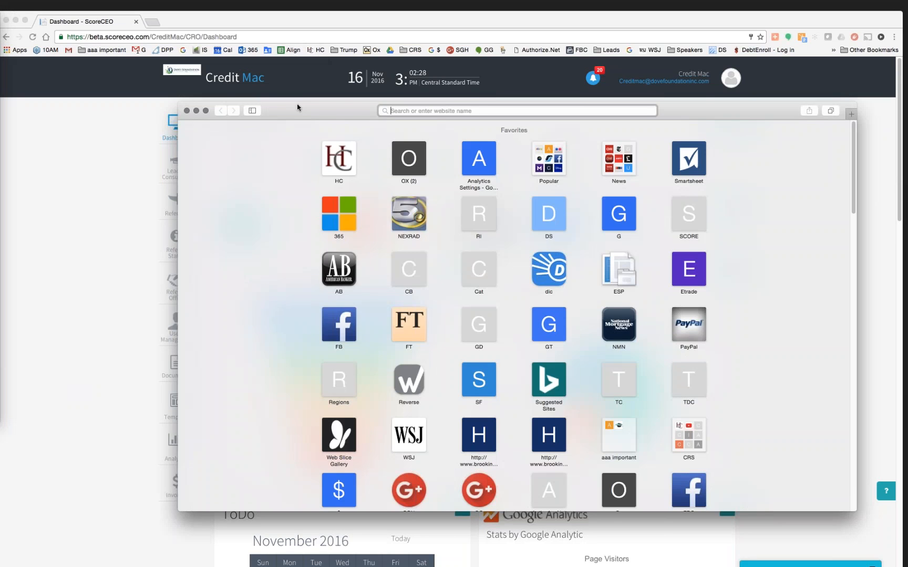
drag(300, 105, 349, 105)
text(v)
key(BackSpace)
text(beta.scoreceo.com)
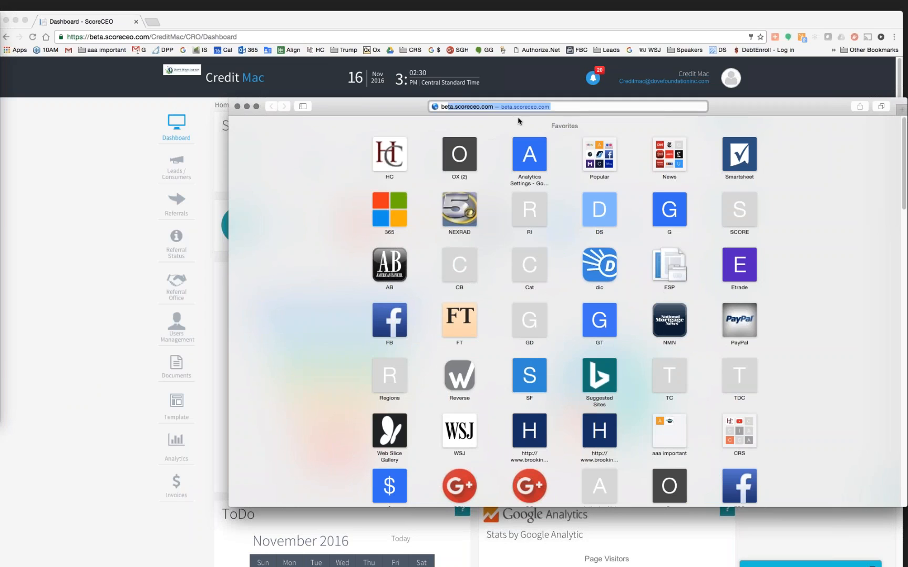
key(Return)
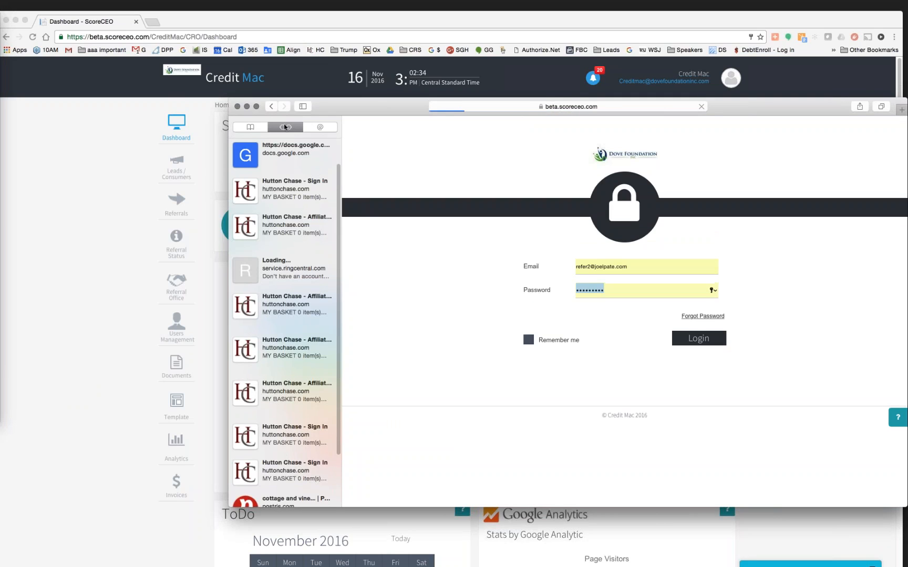
- Log in to the referral office portal with the account password
click(255, 126)
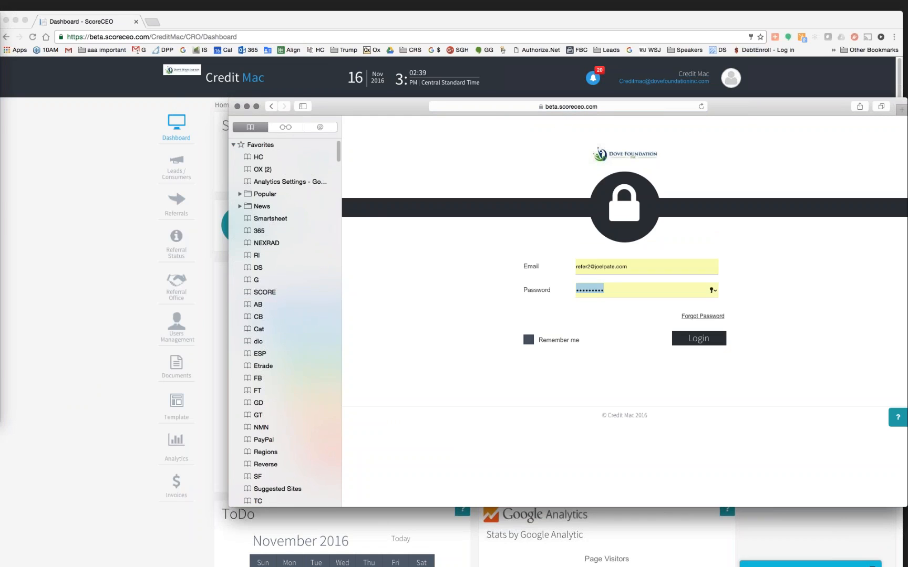
text(•••••••••)
key(Return)
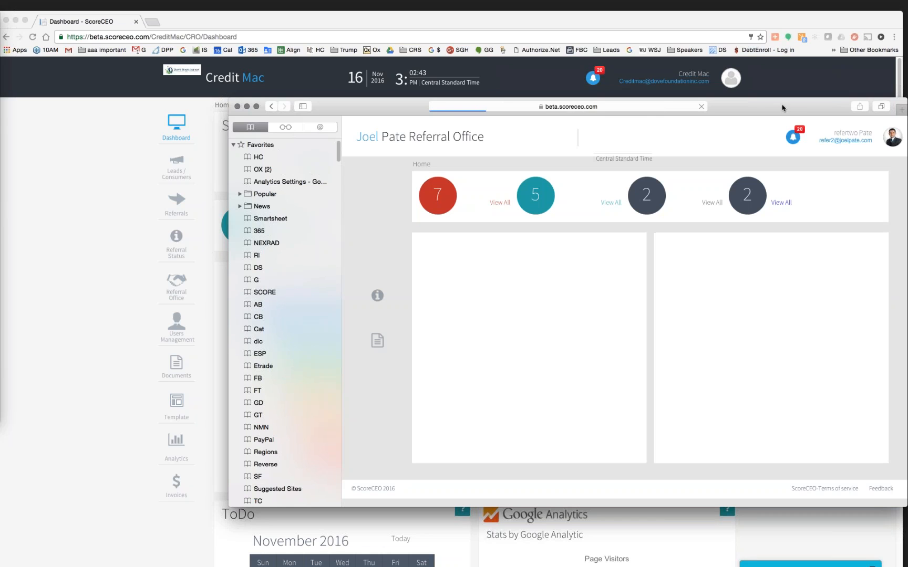
drag(783, 107, 559, 20)
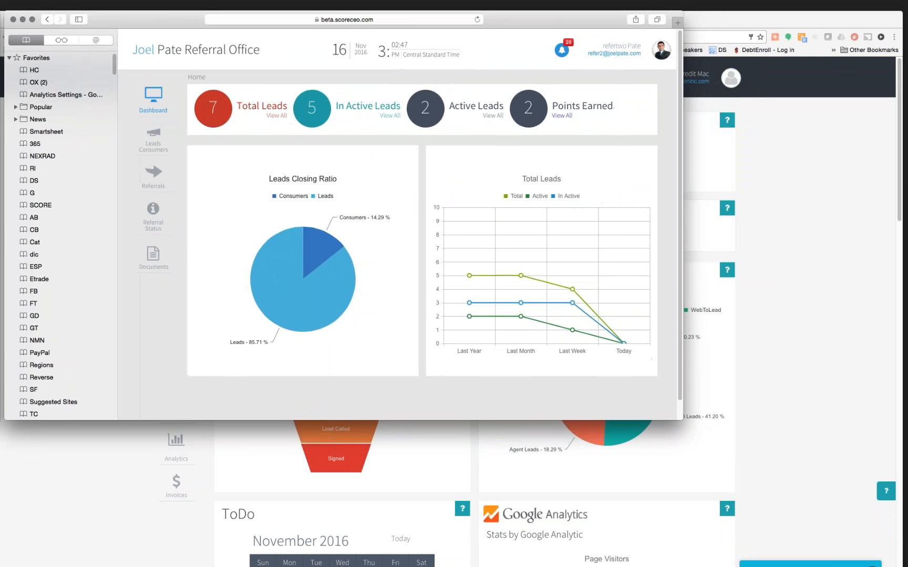
- Enlarge the Safari window to nearly full screen and open the profile avatar's account menu
drag(679, 419, 907, 566)
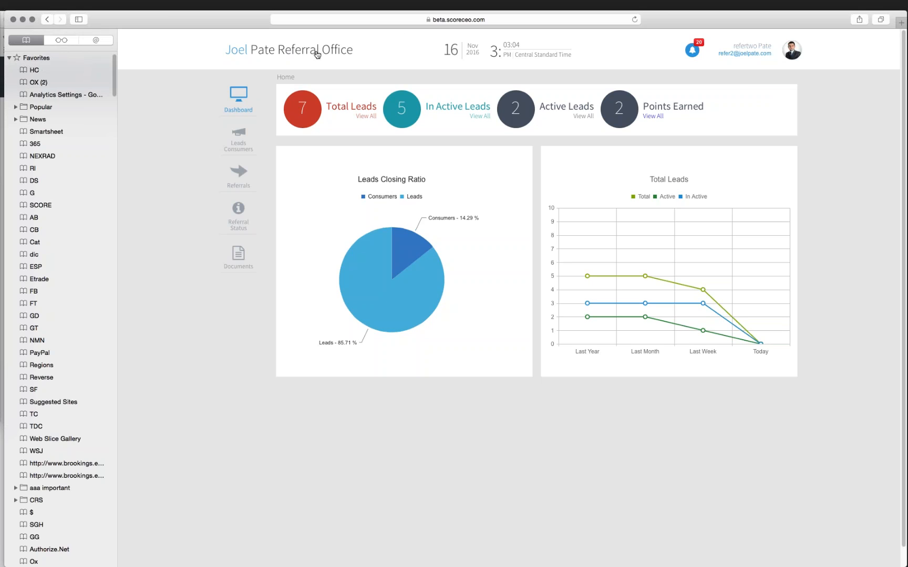
mouse_move(789, 53)
click(792, 50)
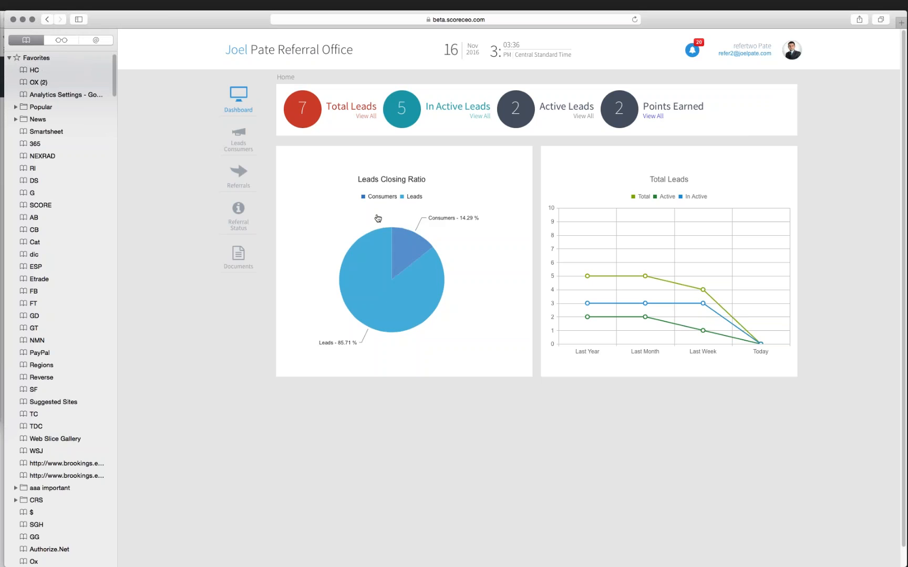
- From Leads/Consumers, open an empty Add New Lead form with Create New
click(244, 142)
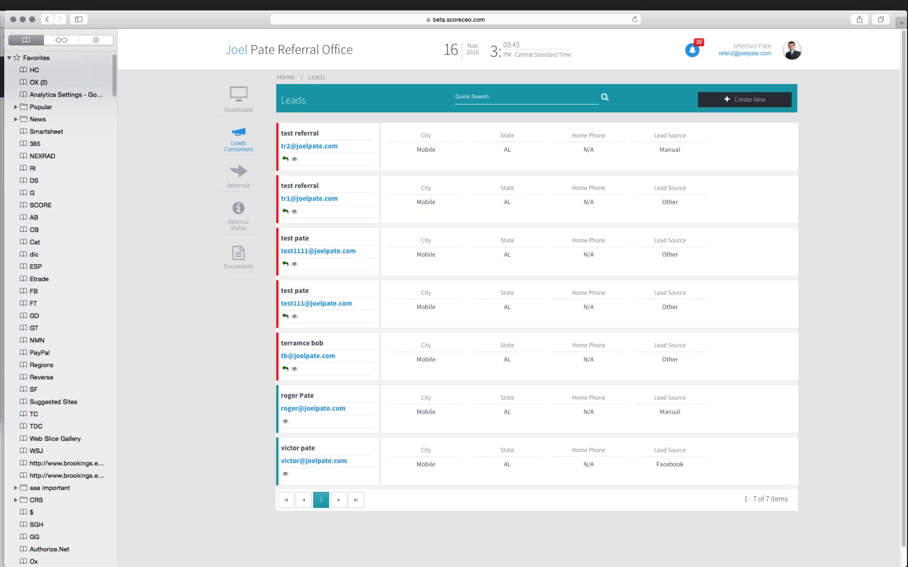
click(752, 103)
scroll(374, 202, down, 1)
scroll(374, 203, up, 2)
scroll(373, 202, up, 1)
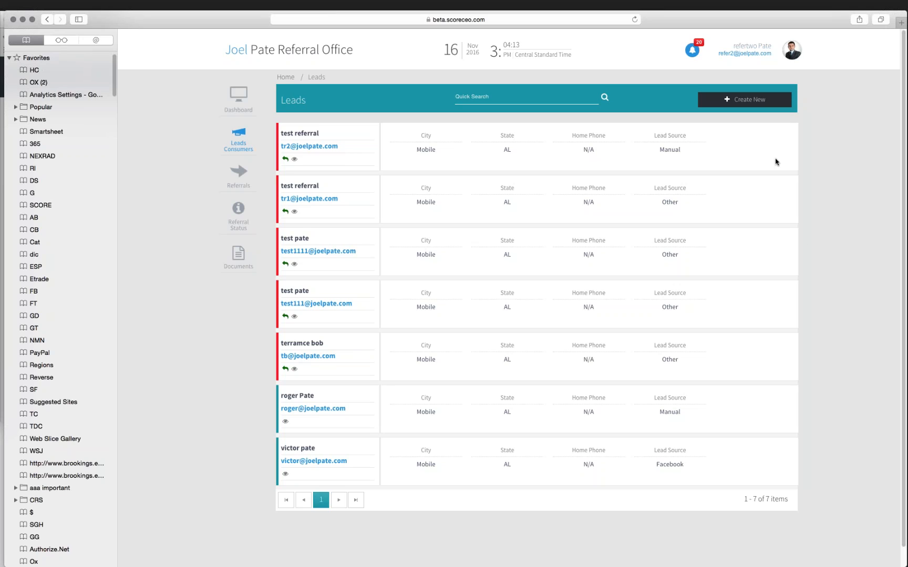
click(748, 101)
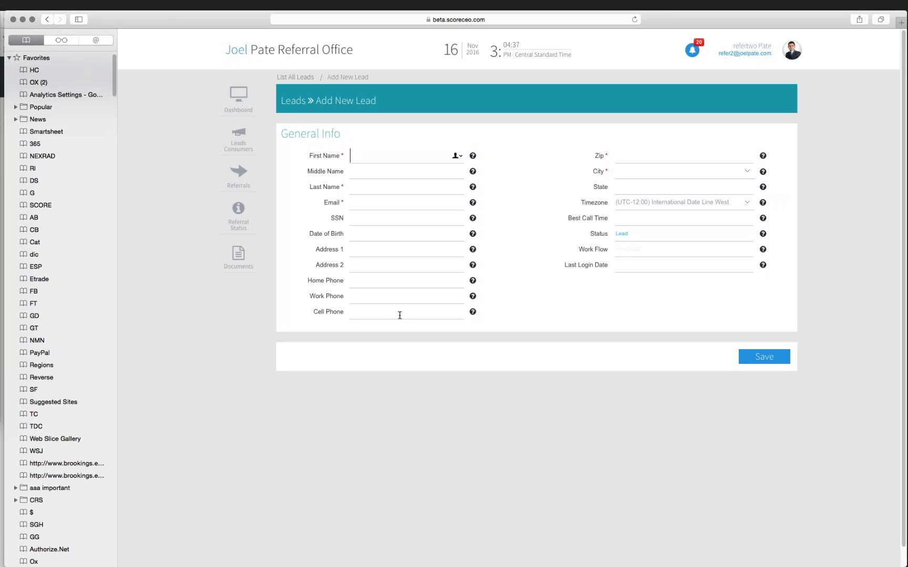
- Copy the special invite link from Referrals' Leads Invites, then sign out via the avatar menu
click(243, 181)
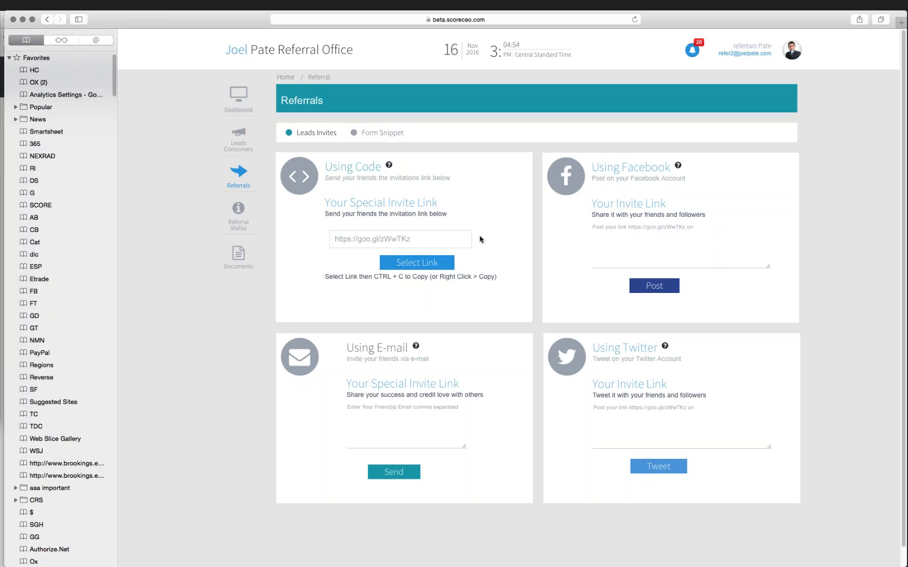
click(382, 134)
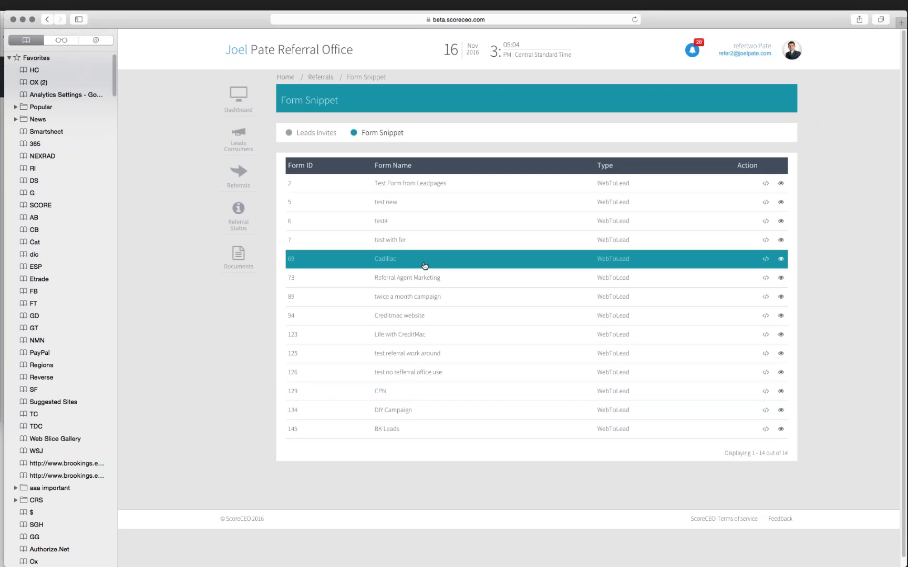
click(325, 77)
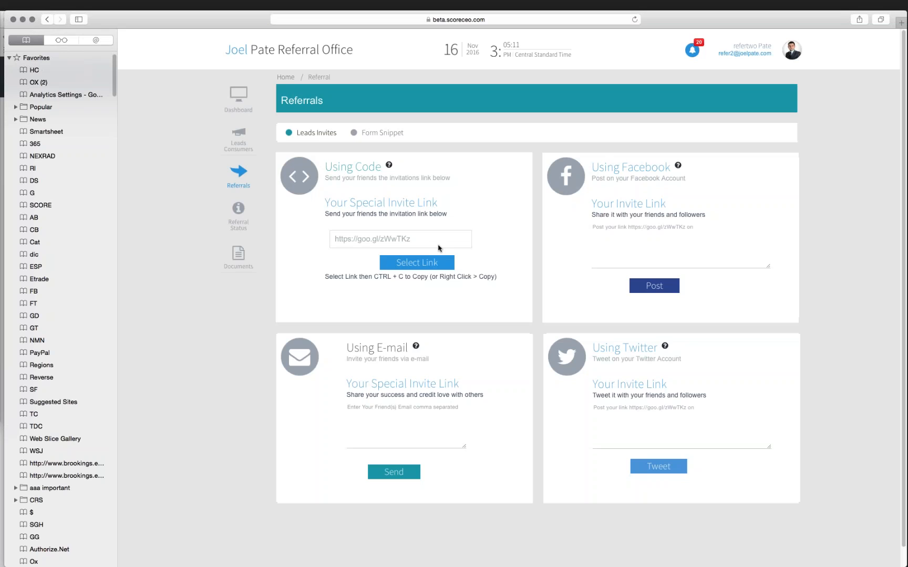
click(418, 269)
key(super+c)
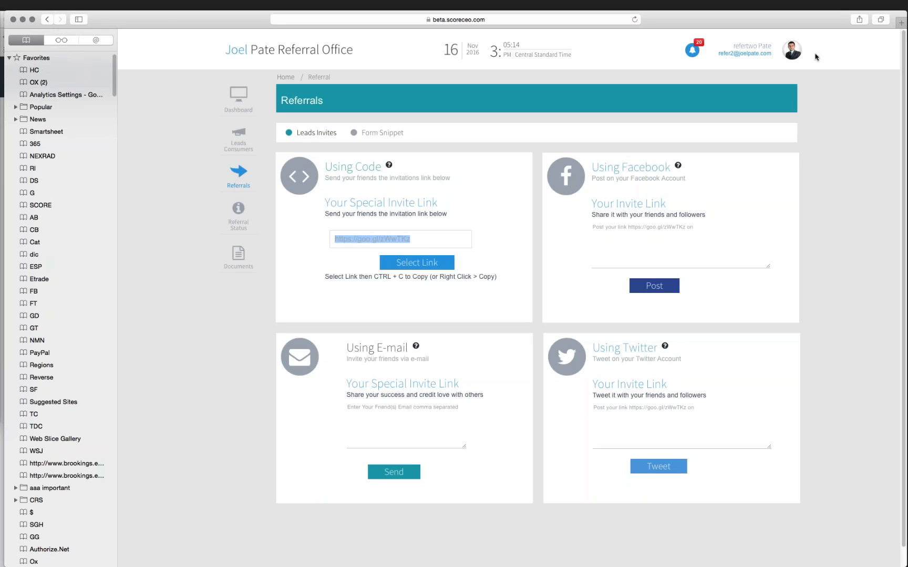
click(793, 52)
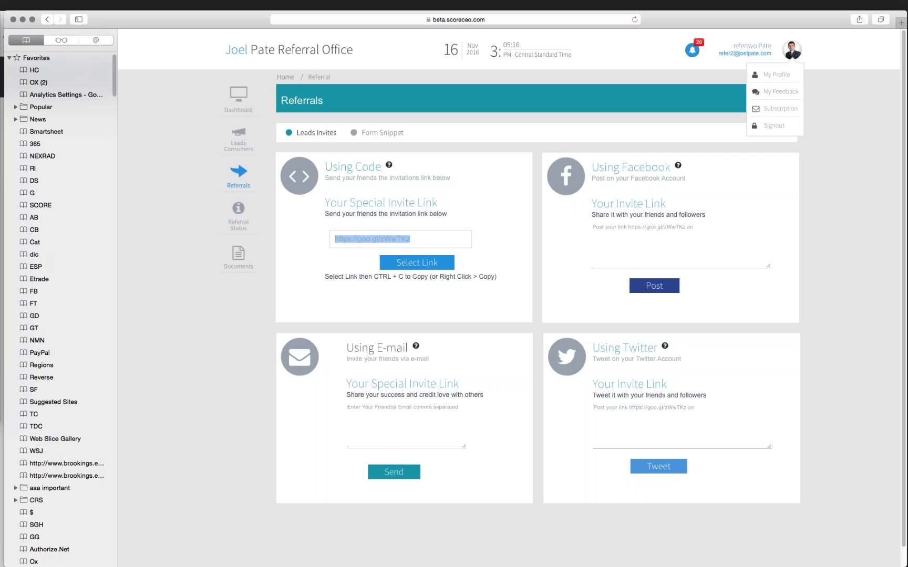
click(776, 127)
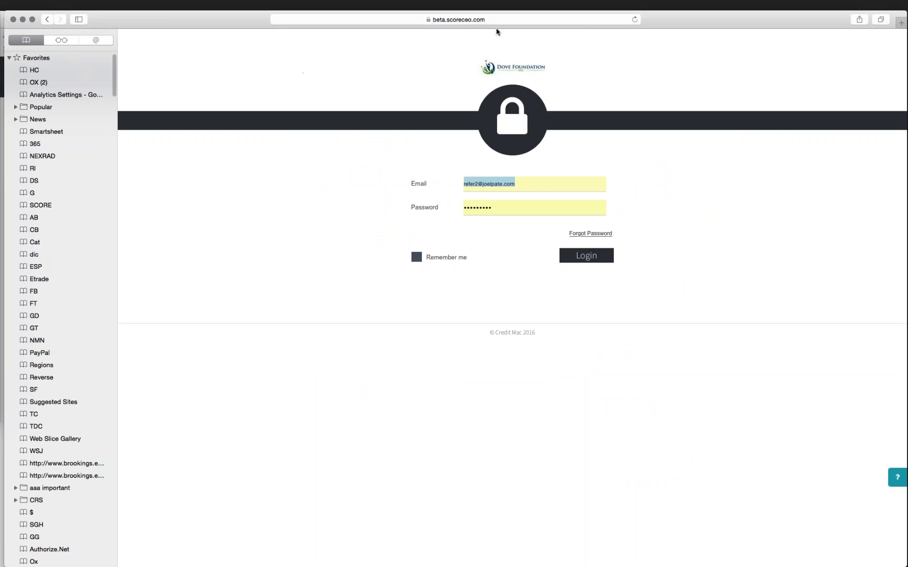
- Replace the browser address with the copied goo.gl invite link and load it
click(509, 21)
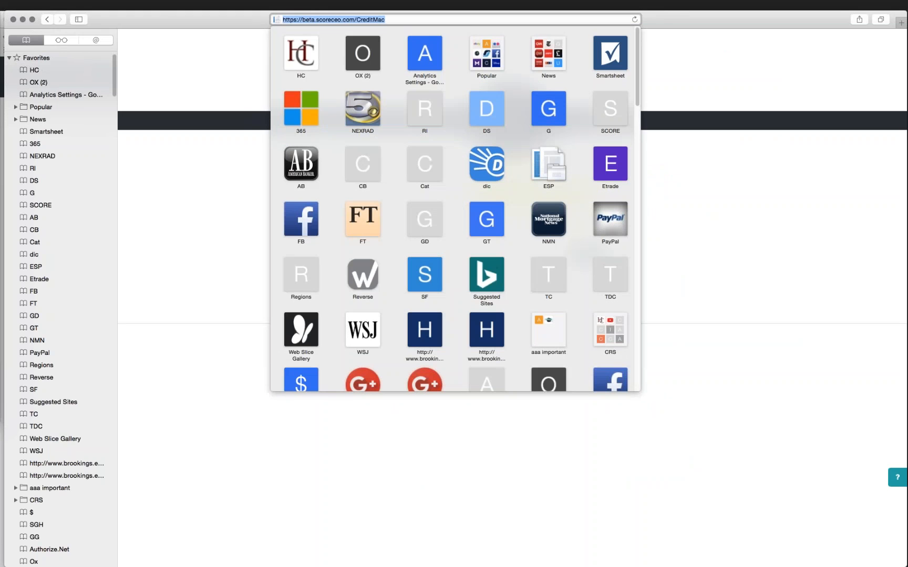
key(BackSpace)
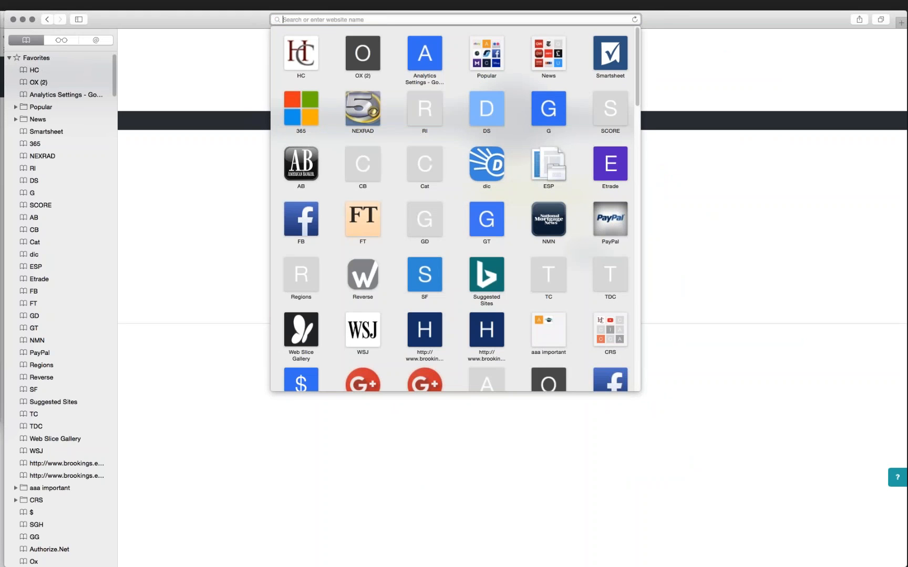
key(super+v)
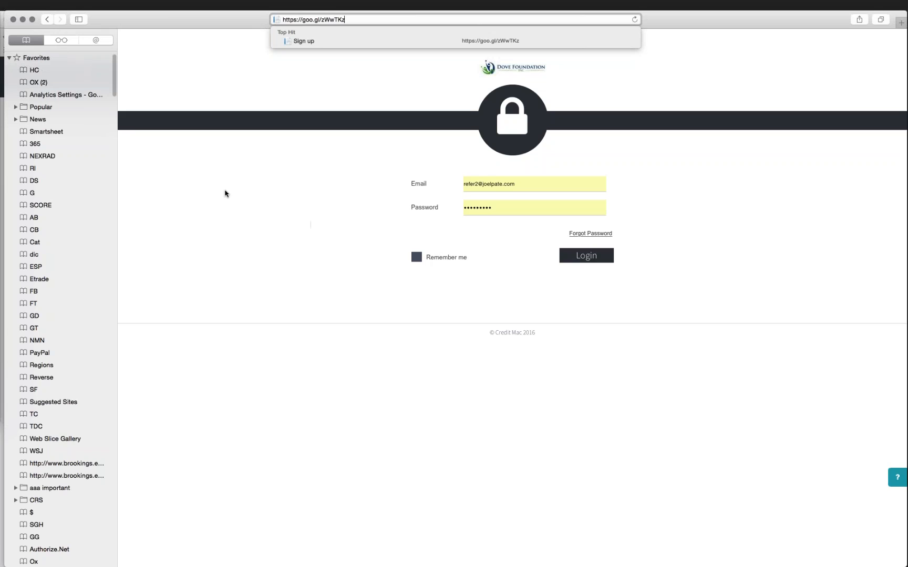
key(Return)
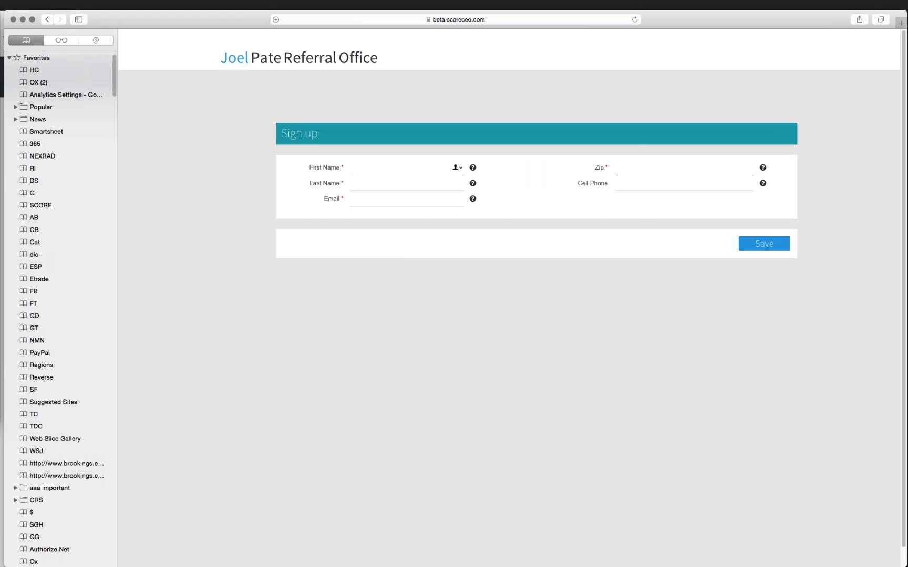
- Fill the Sign up form's First Name with 'test' and enter the Last Name
click(484, 20)
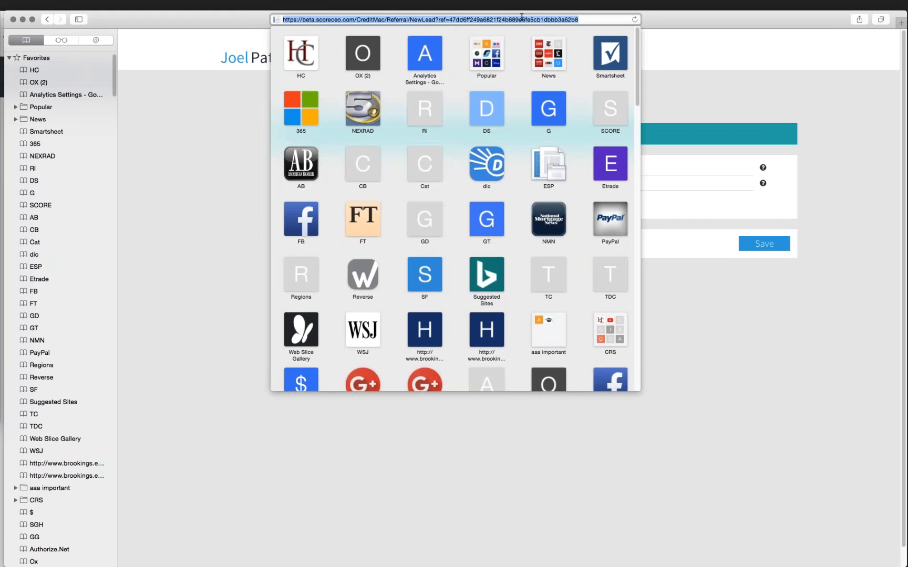
click(214, 166)
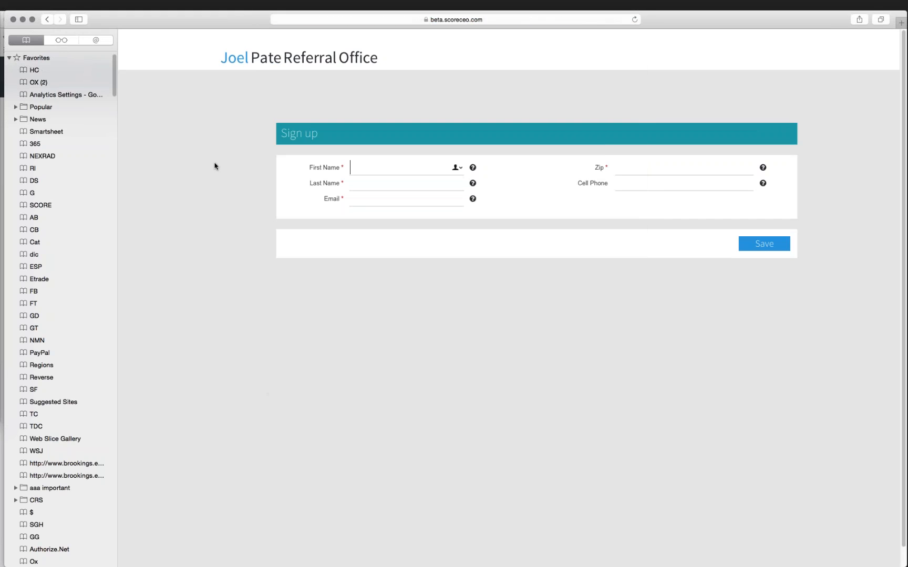
text(test)
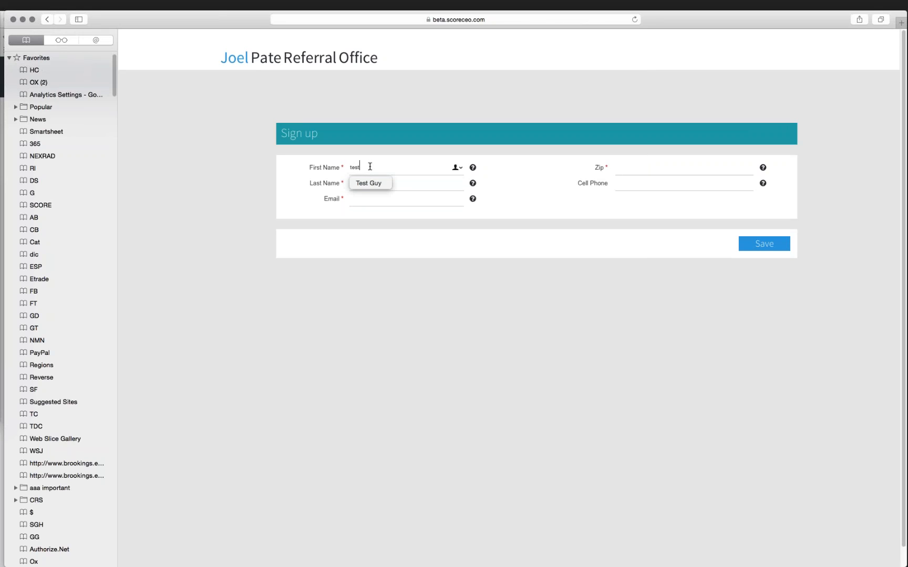
key(Tab)
text(rog)
key(BackSpace)
key(BackSpace)
key(BackSpace)
text(pate)
key(BackSpace)
key(BackSpace)
key(BackSpace)
key(BackSpace)
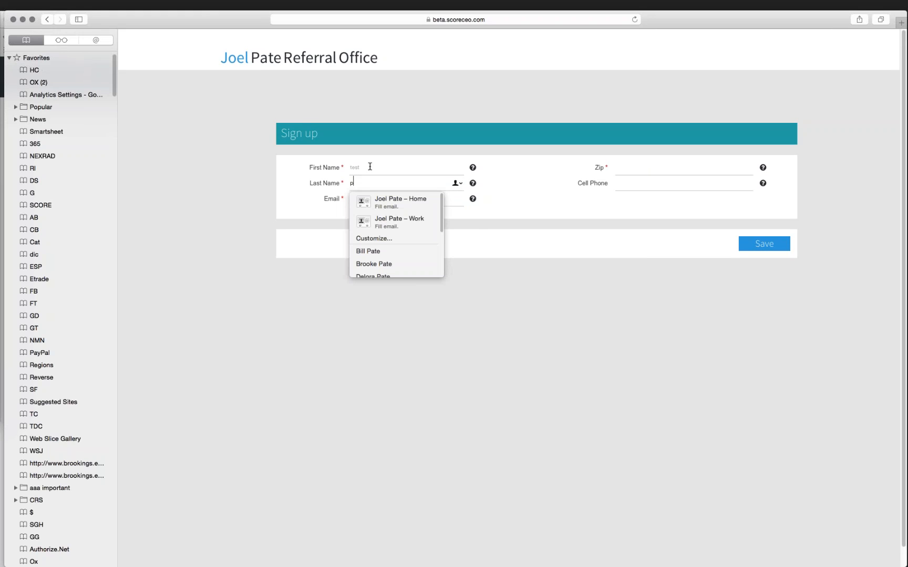
text(ate)
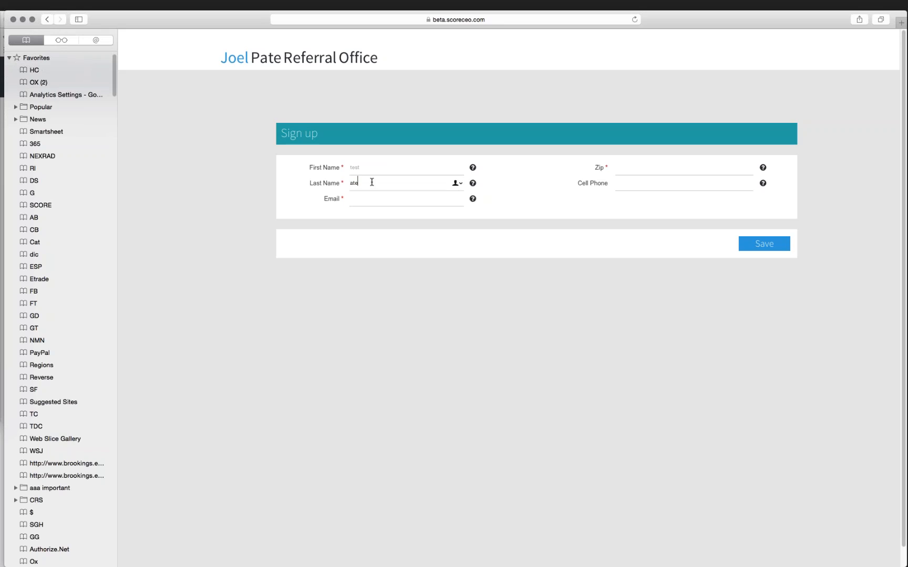
- Enter the test email, Zip 36606 and the cell phone number, then Save
click(363, 200)
key(Tab)
text(36606)
key(Tab)
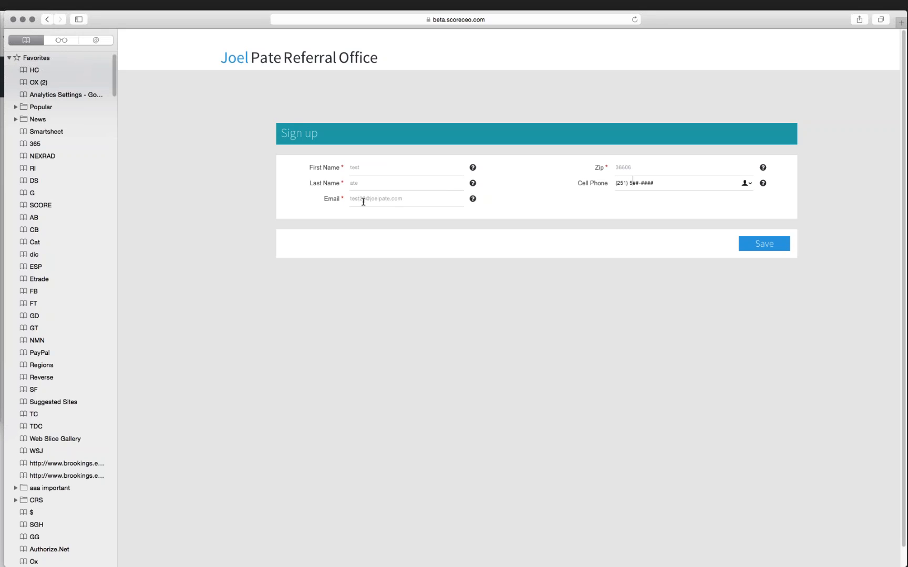
click(768, 247)
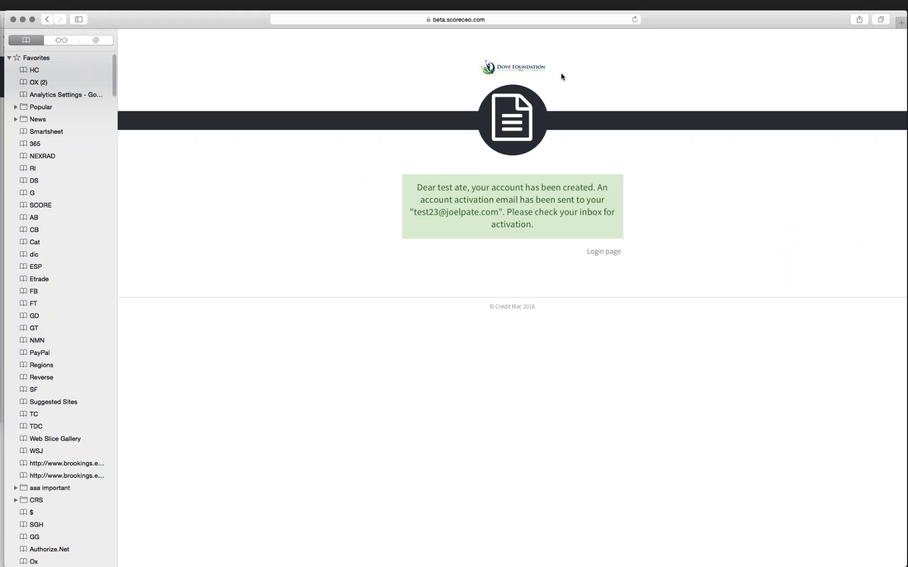
- Copy the welcome email's Click Here link address in Gmail, then move Gmail aside
drag(5, 11, 35, 31)
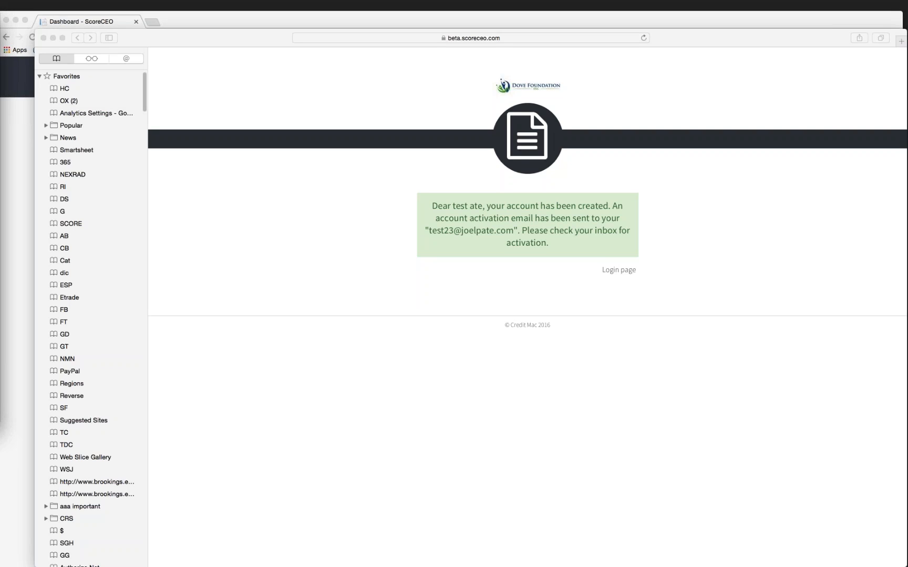
drag(0, 69, 360, 105)
scroll(328, 337, down, 5)
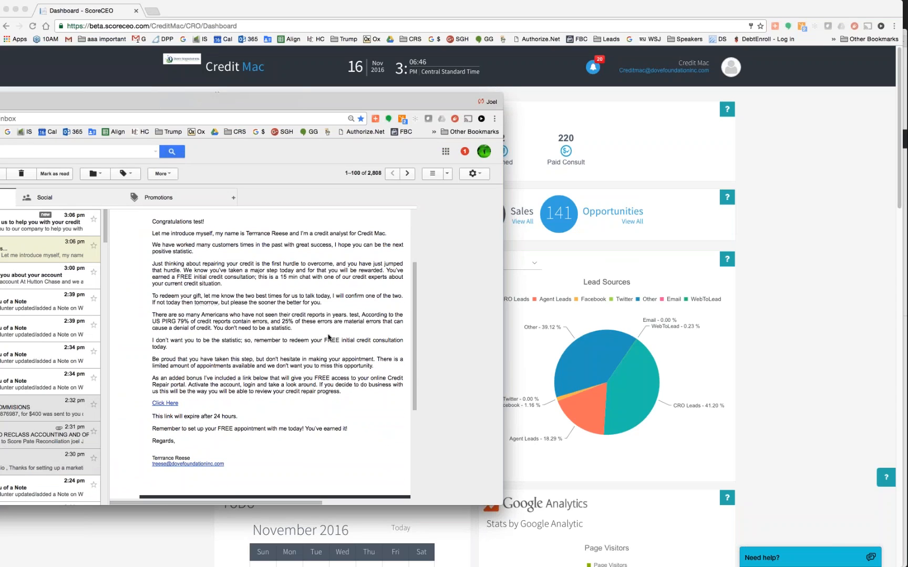
right_click(170, 405)
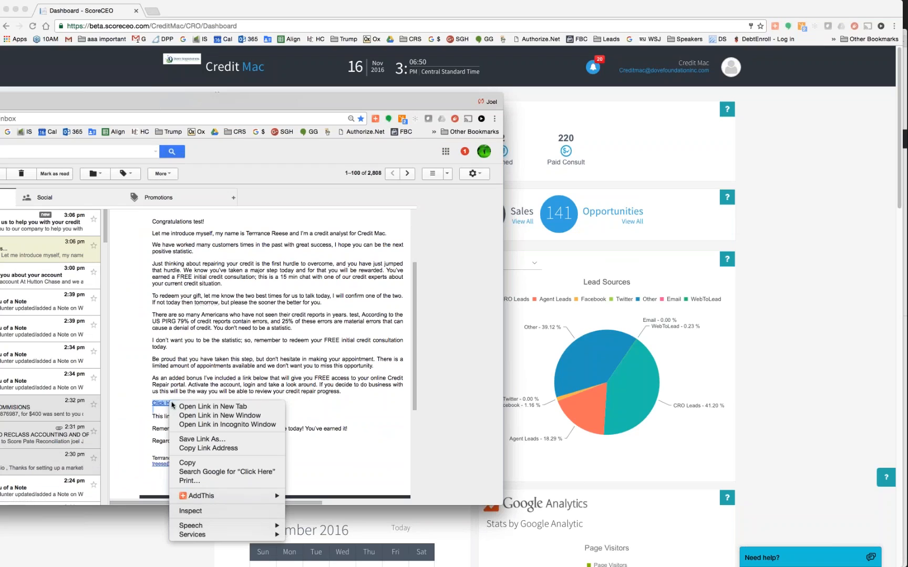
click(202, 448)
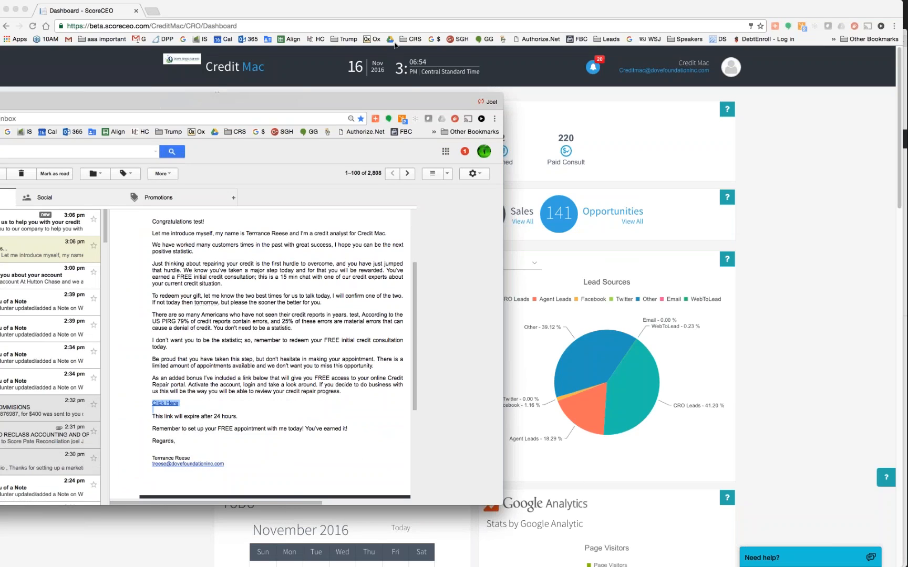
drag(270, 108, 0, 29)
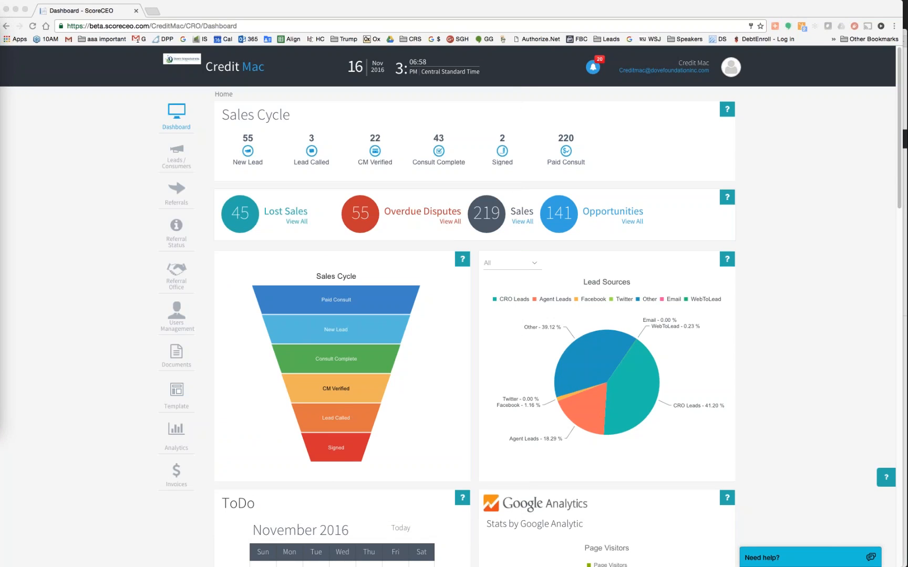
- Load the copied activation link in the client portal's Safari window
key(super+Tab)
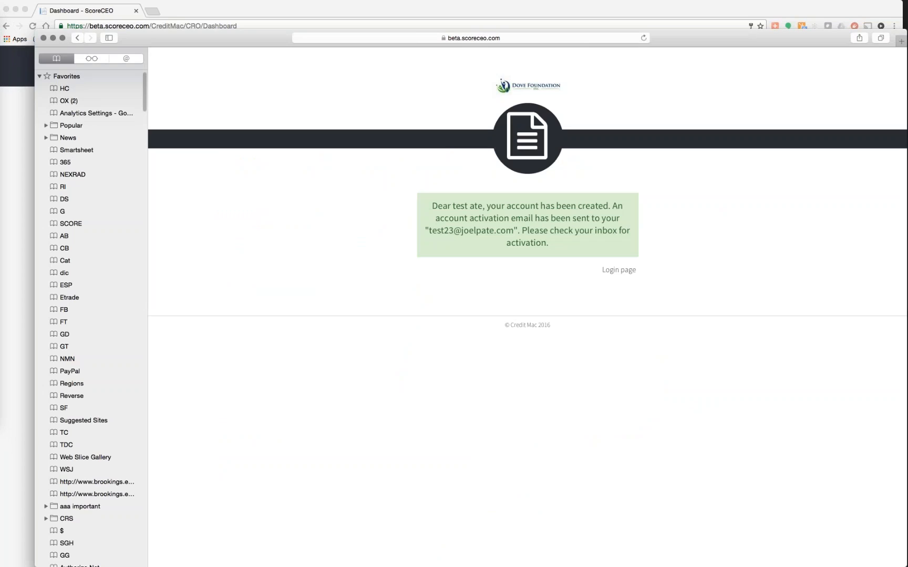
click(557, 38)
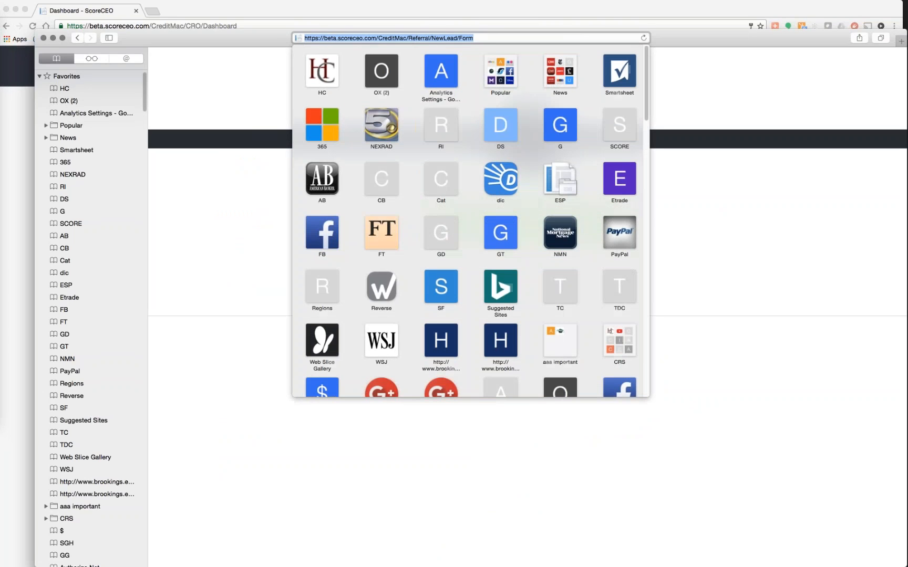
key(BackSpace)
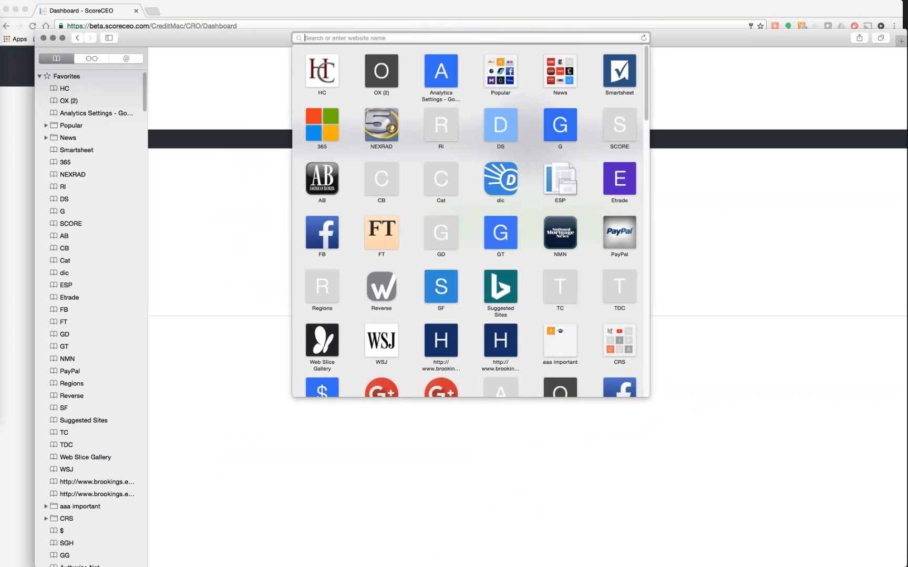
key(super+v)
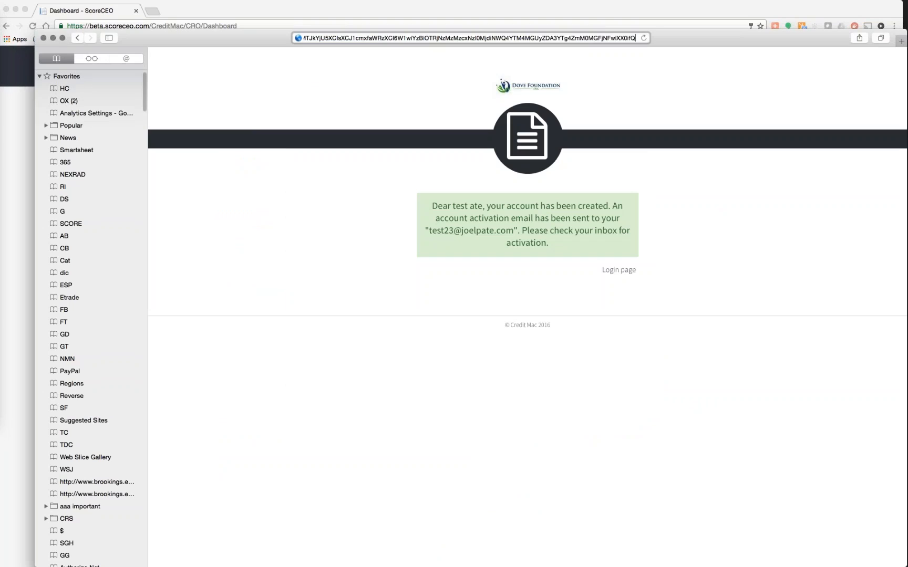
key(Return)
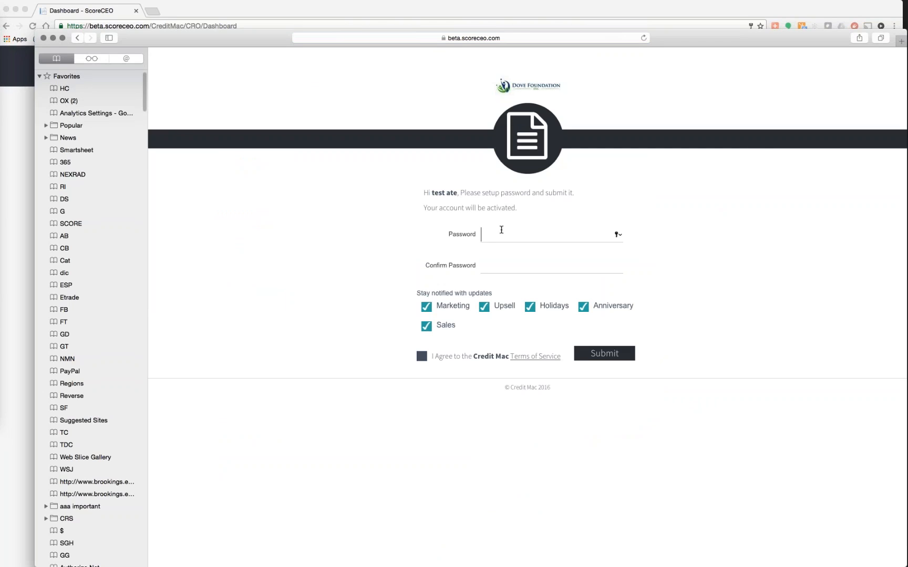
- Set the new account password, tick I Agree to the terms, and Submit
key(Tab)
click(422, 357)
click(613, 353)
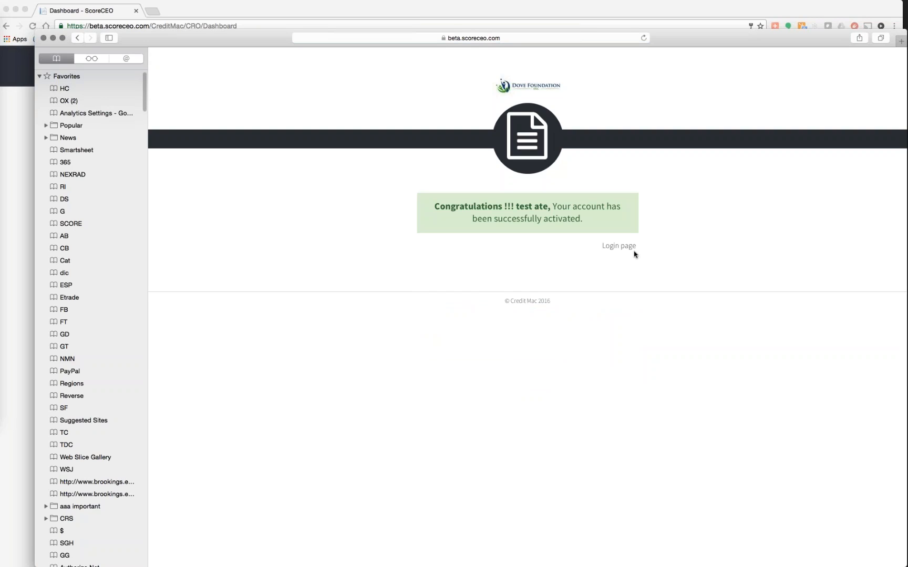
- Log in to the client portal with the new client's email and password, then close the window
click(624, 247)
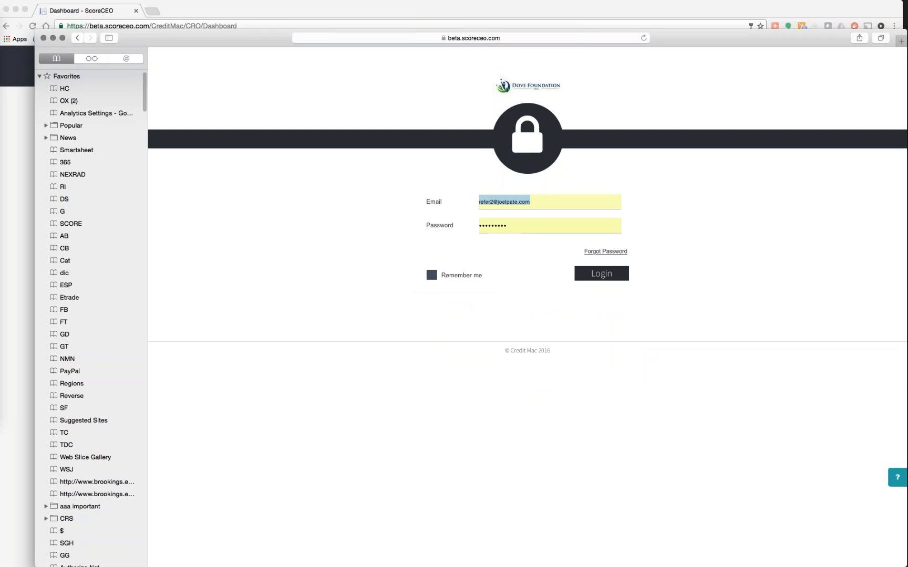
key(BackSpace)
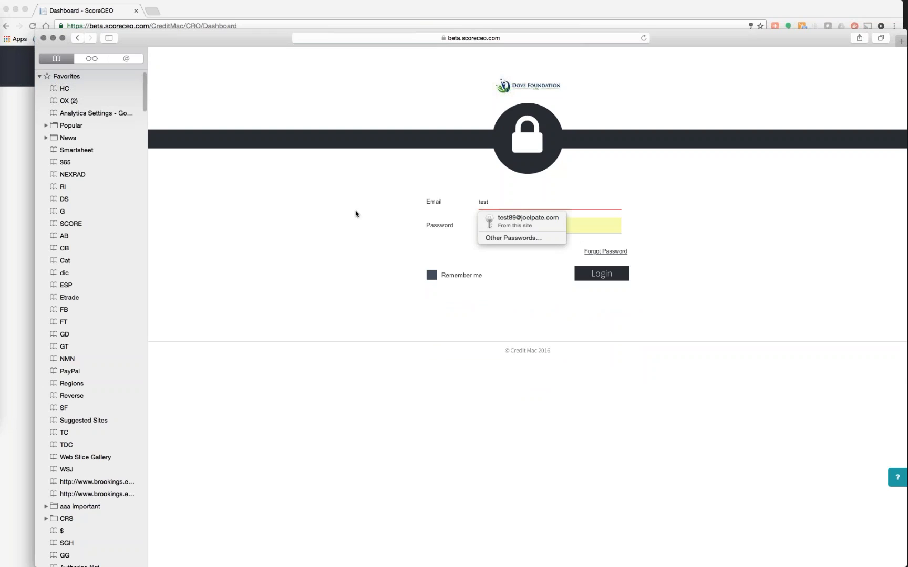
key(Tab)
key(BackSpace)
text(•••••••••)
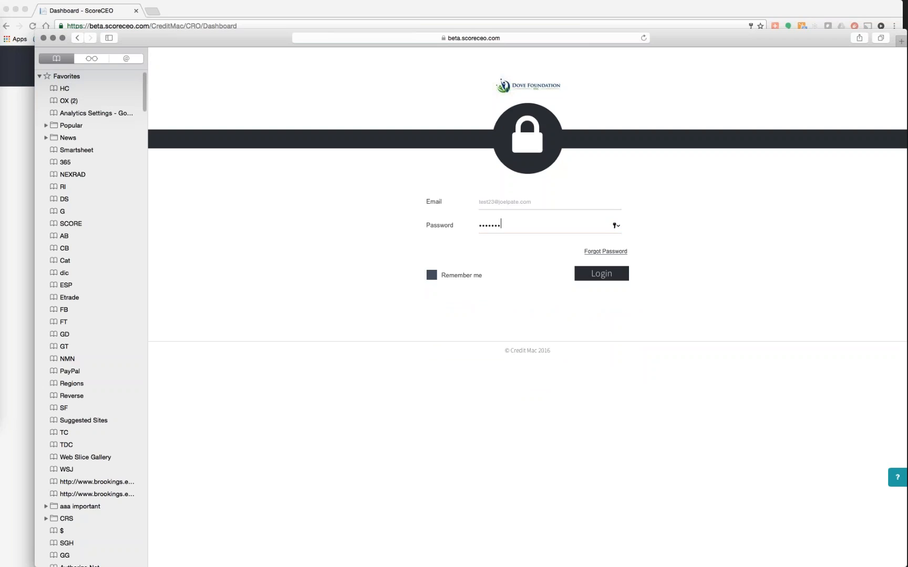
key(Return)
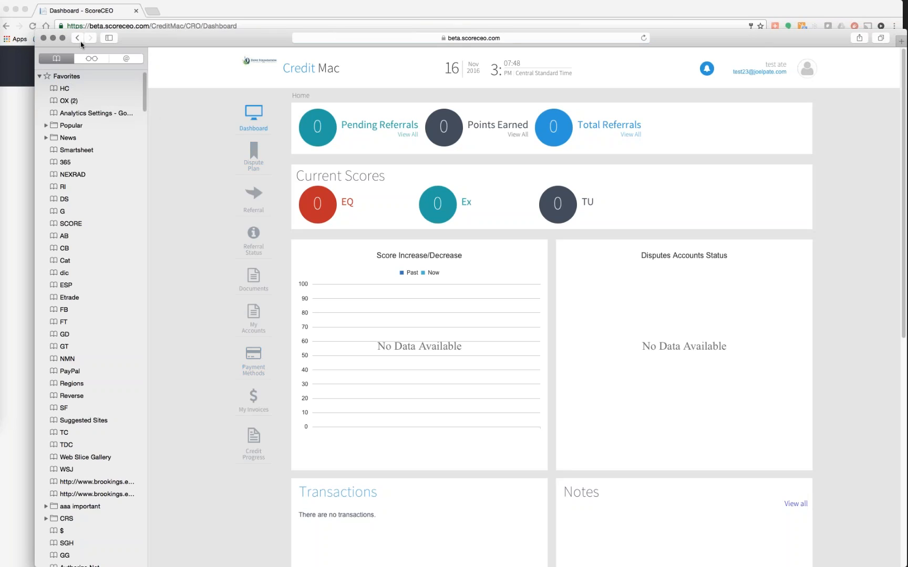
click(52, 38)
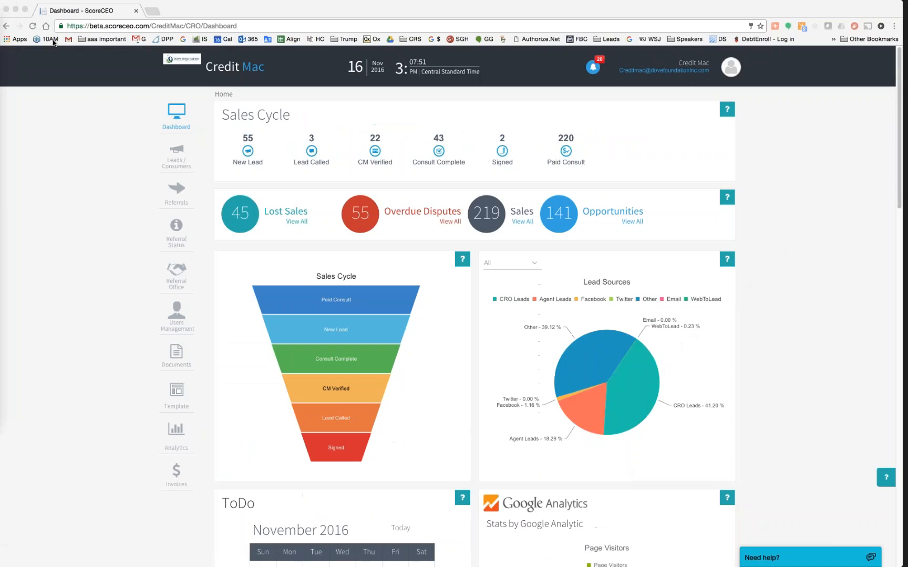
- Open the new test lead's Details record from the Leads/Consumers list
click(178, 151)
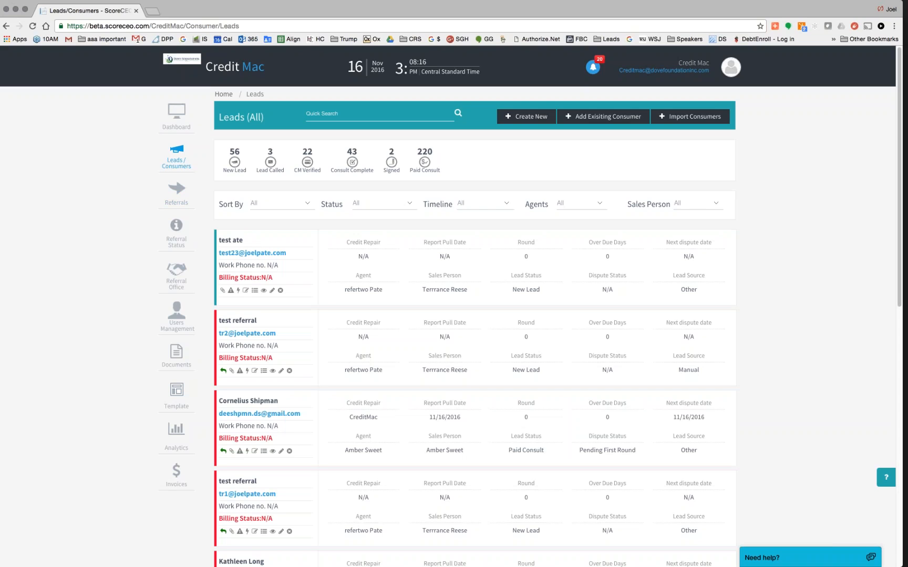
click(231, 241)
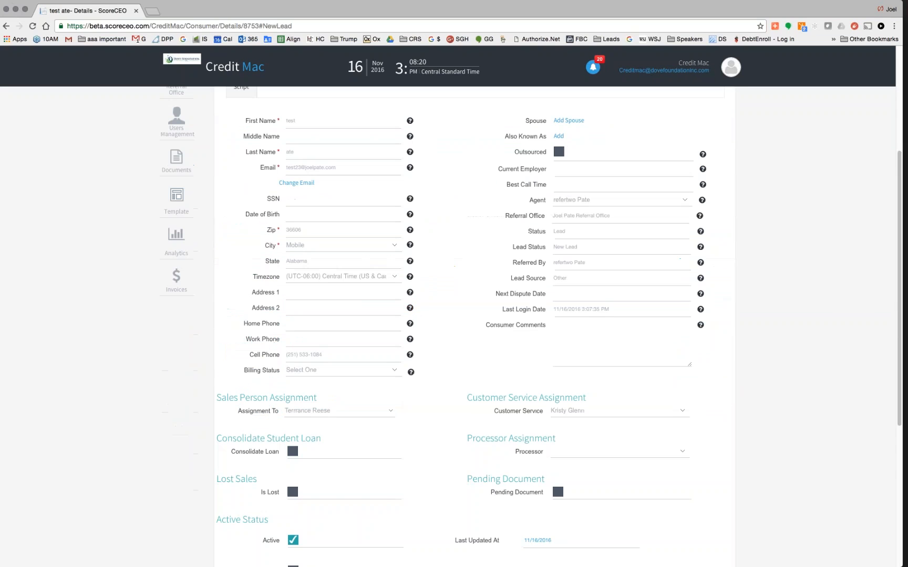
- Change the Sales Person Assignment to Credit Mac and save with Update and Continue
scroll(362, 259, down, 4)
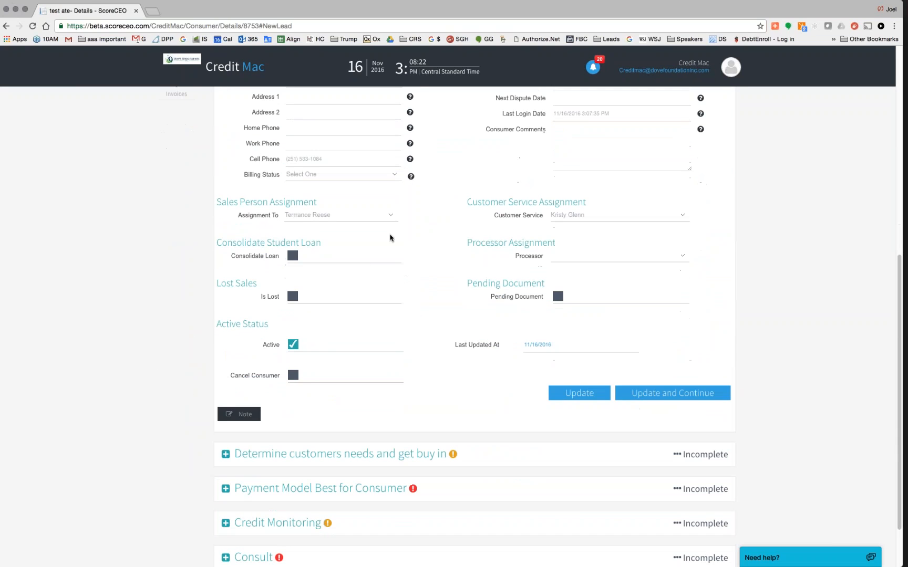
click(391, 214)
click(318, 237)
scroll(359, 281, down, 3)
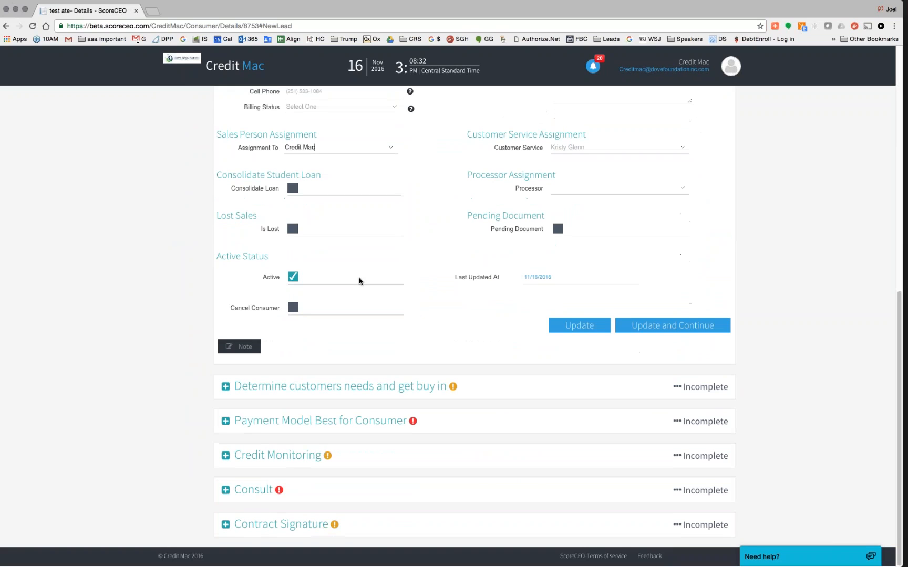
click(241, 349)
click(684, 329)
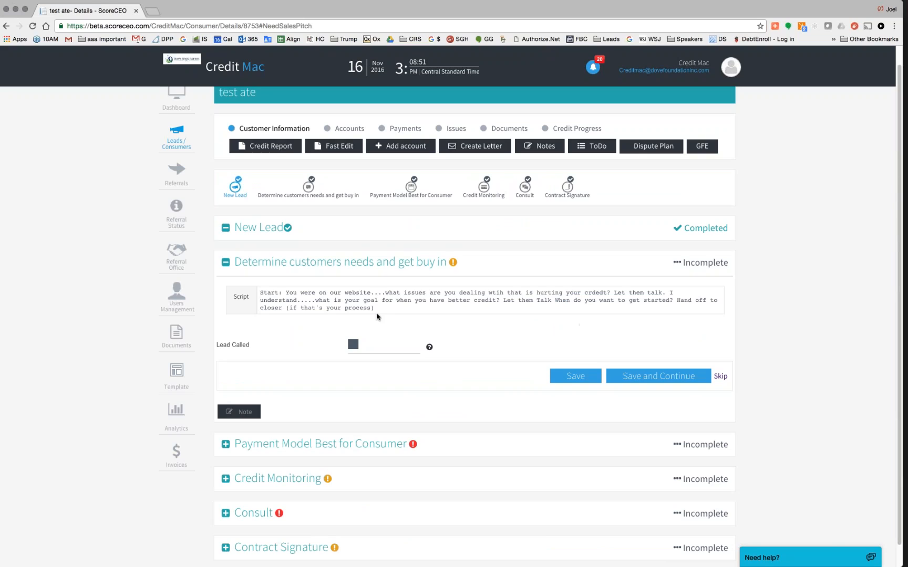
- Tick Lead Called on the needs and buy-in step and save it
drag(378, 311, 256, 291)
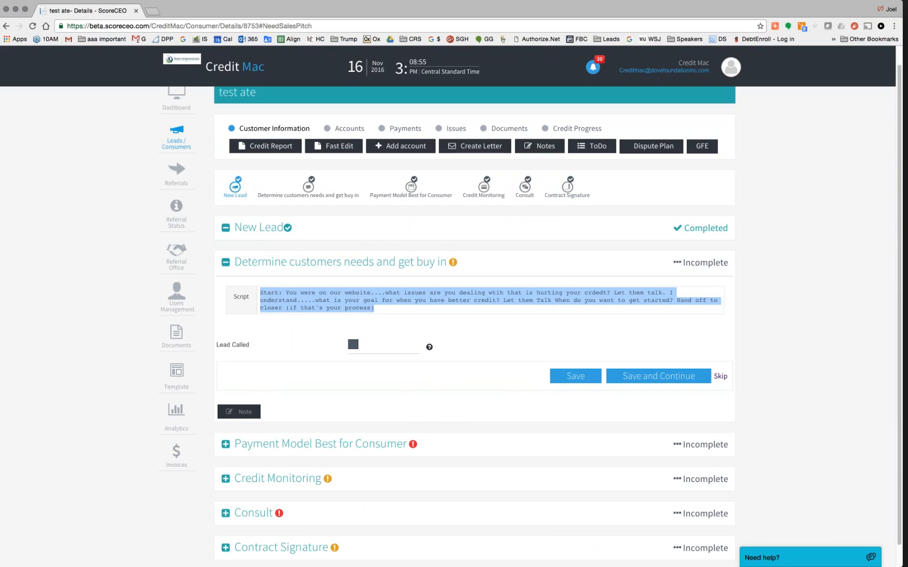
click(354, 346)
click(647, 379)
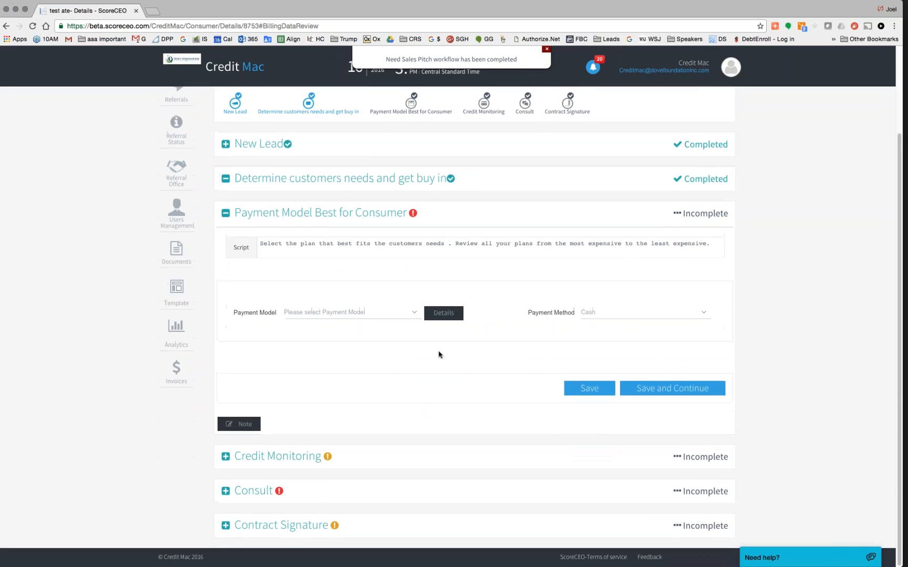
- Choose the Gold Monthly payment plan with Cash as payment method and save
click(414, 314)
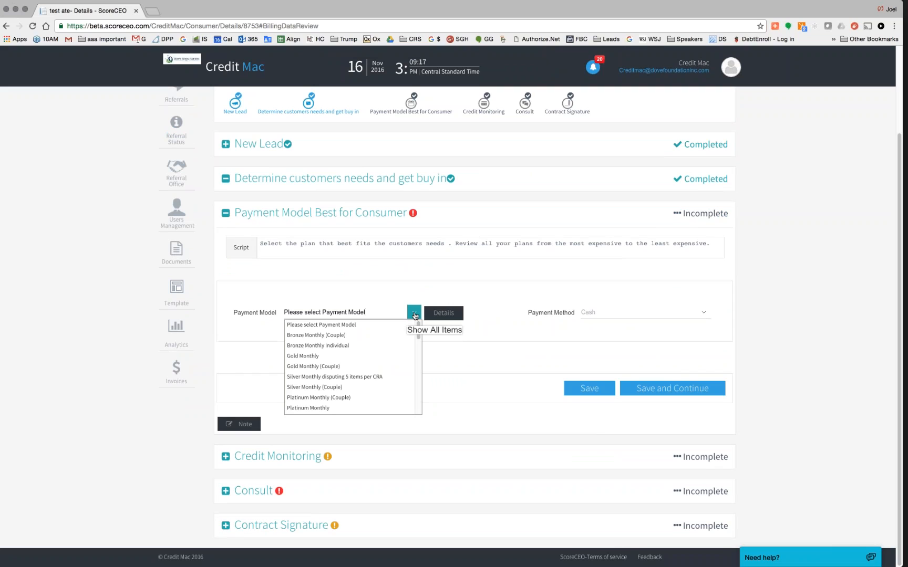
key(Down)
key(Down)
key(Down)
key(Down)
key(Up)
key(Return)
click(438, 316)
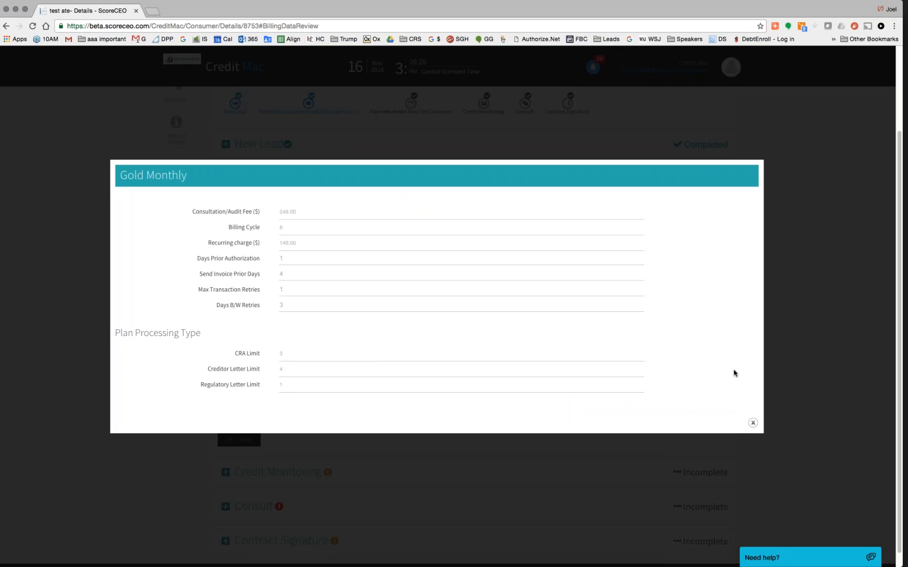
click(752, 423)
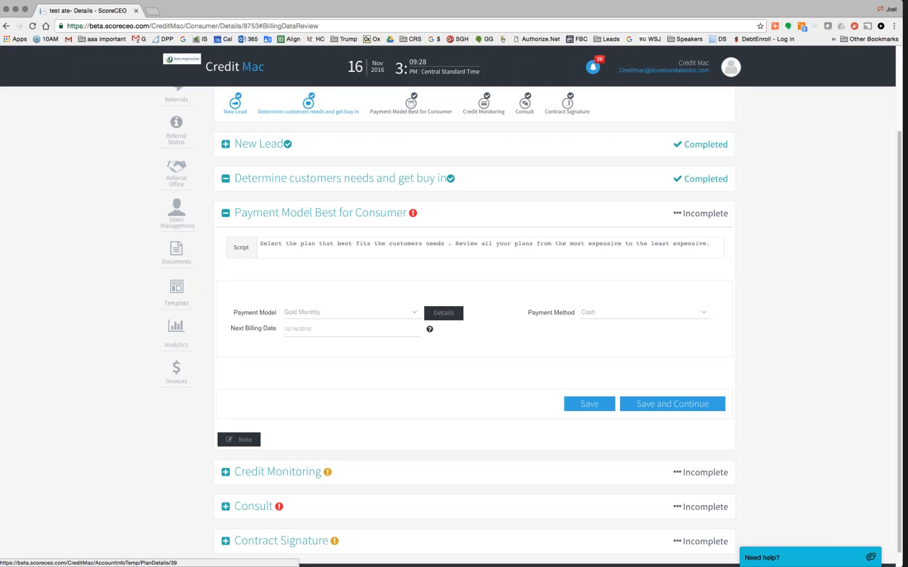
click(704, 312)
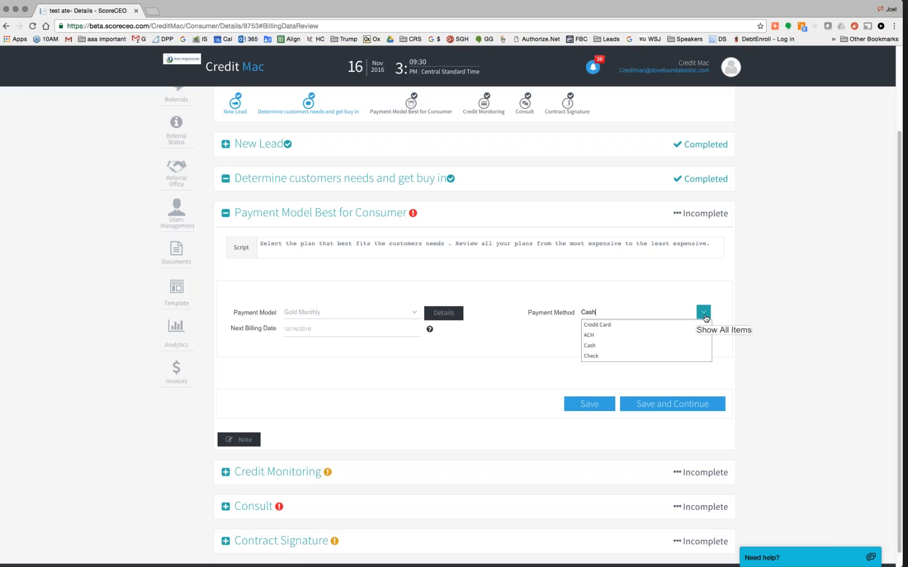
click(618, 329)
click(704, 311)
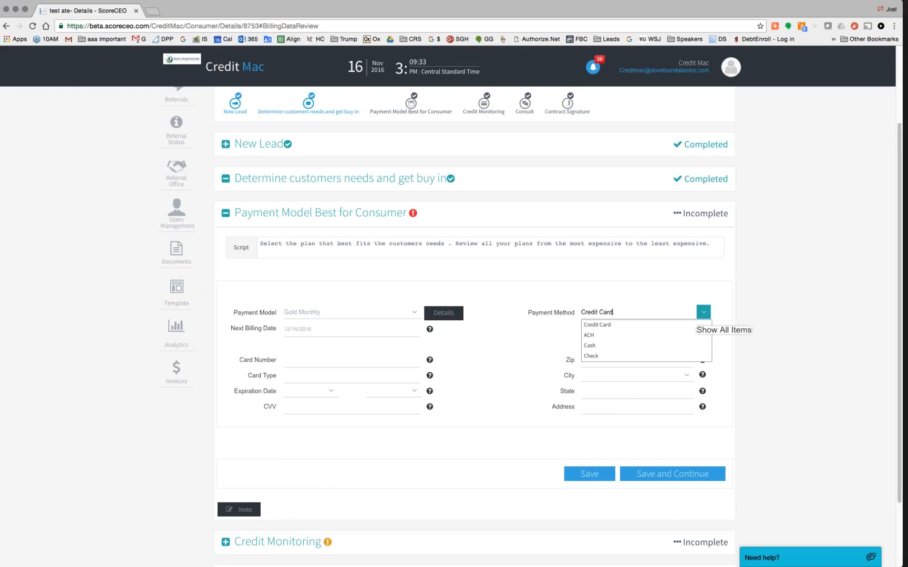
click(616, 344)
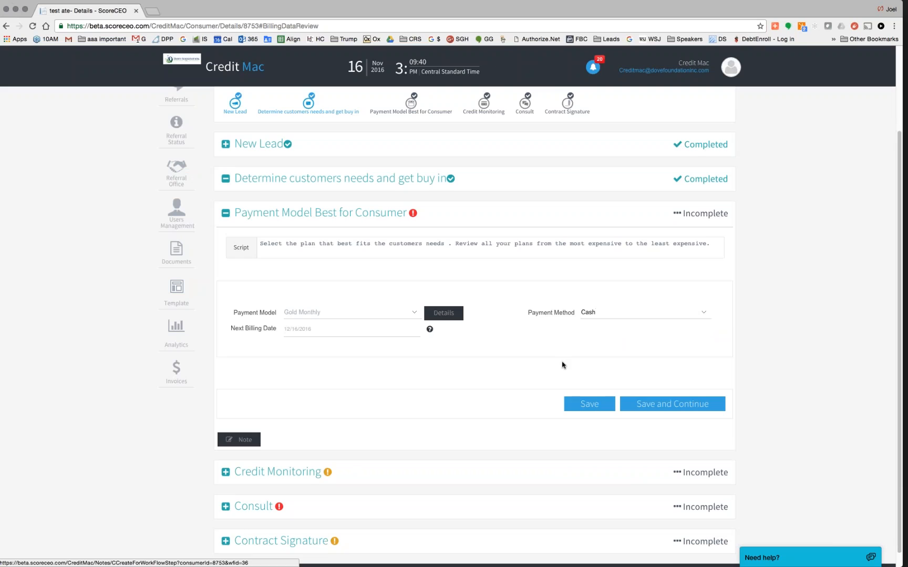
click(663, 407)
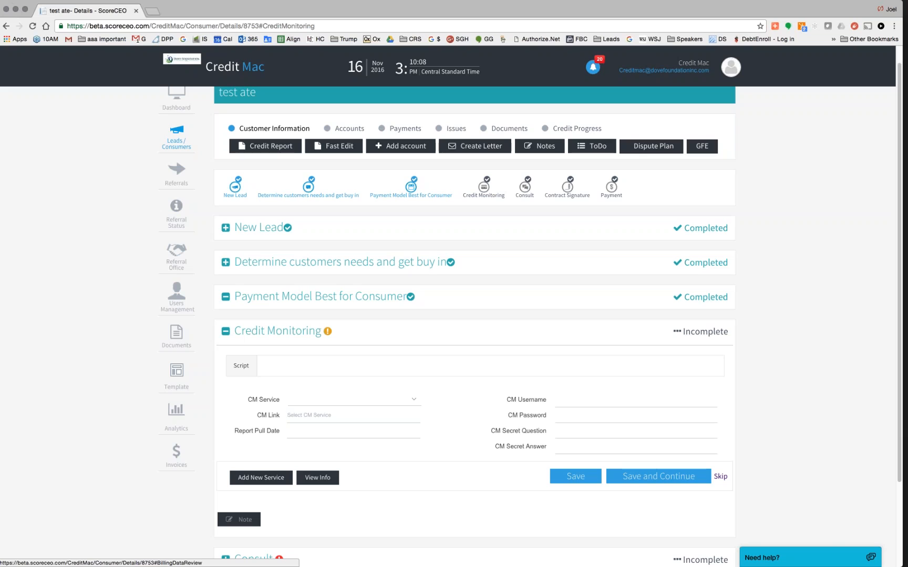
- Set the credit monitoring service to Identity IQ with report pull date 11/16/2016
click(414, 399)
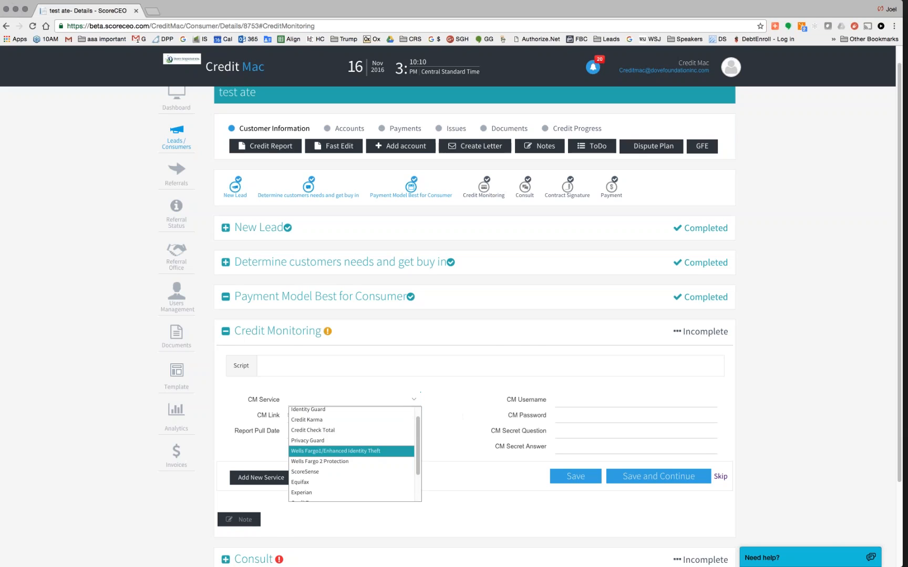
scroll(311, 376, down, 5)
click(309, 372)
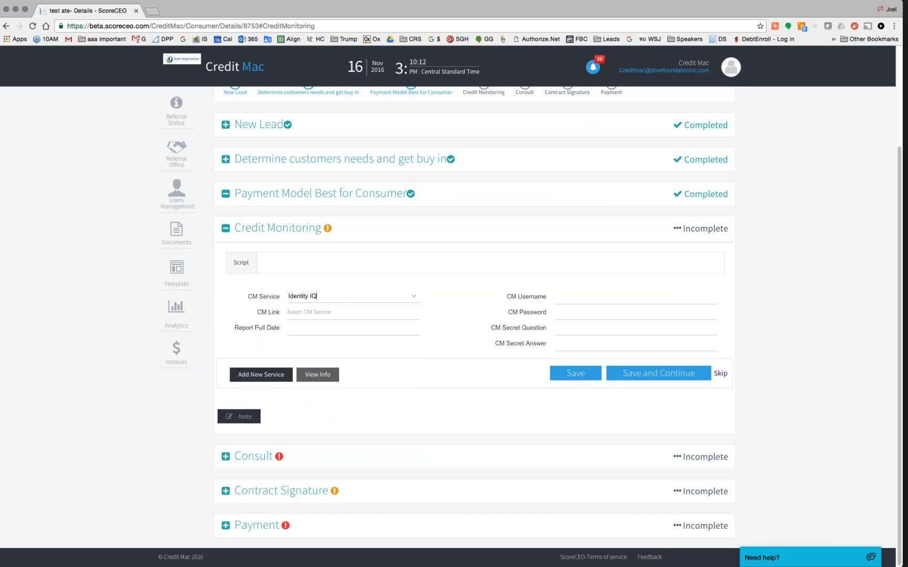
click(314, 330)
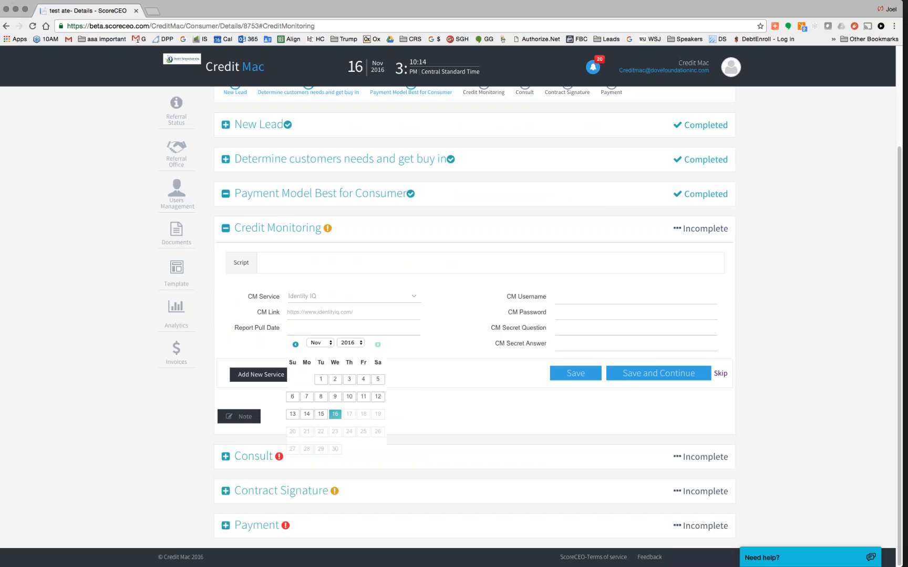
click(336, 414)
- Enter the monitoring username, password, secret question and secret answer, then save the details
click(564, 296)
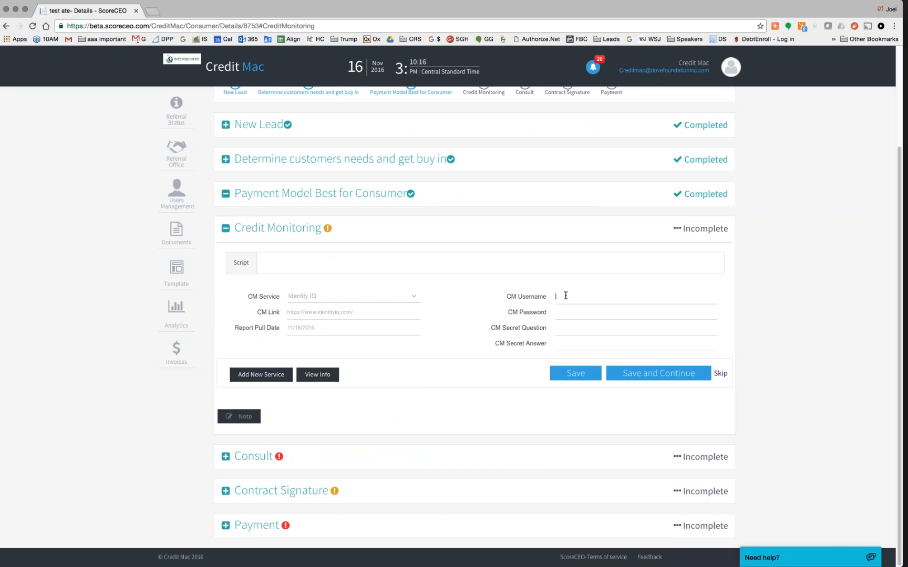
key(Tab)
key(Tab)
key(BackSpace)
key(BackSpace)
key(BackSpace)
key(BackSpace)
key(Tab)
click(650, 374)
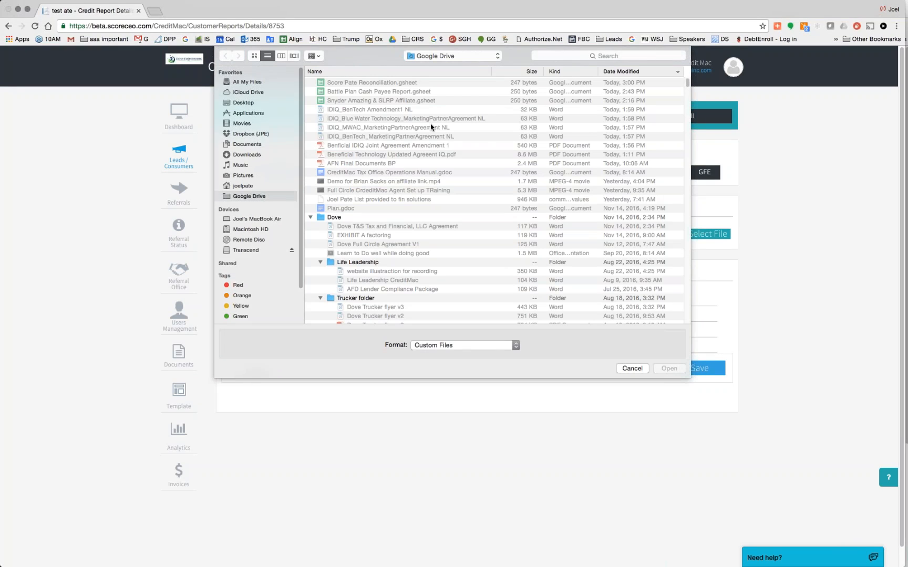
- Upload the IdentityIQ credit report HTML file from the Desktop
click(247, 103)
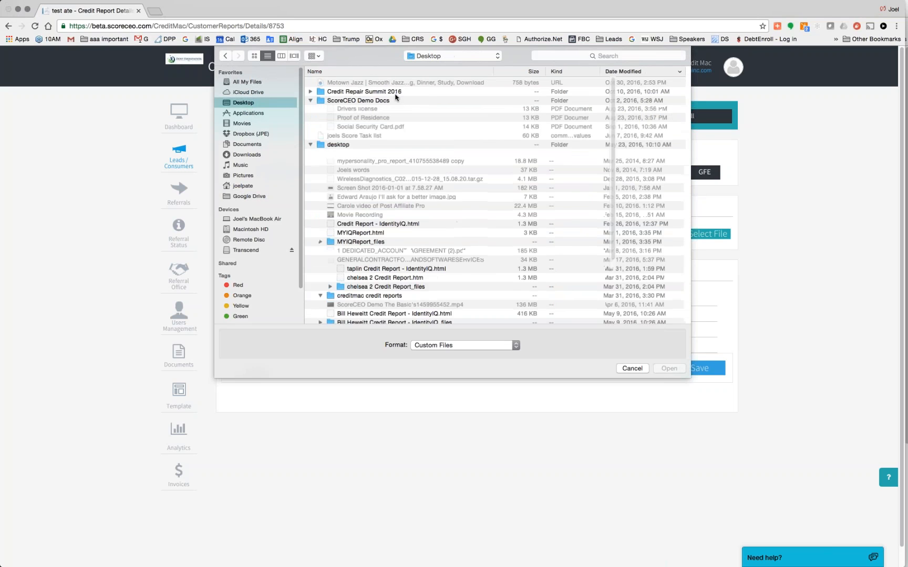
click(369, 138)
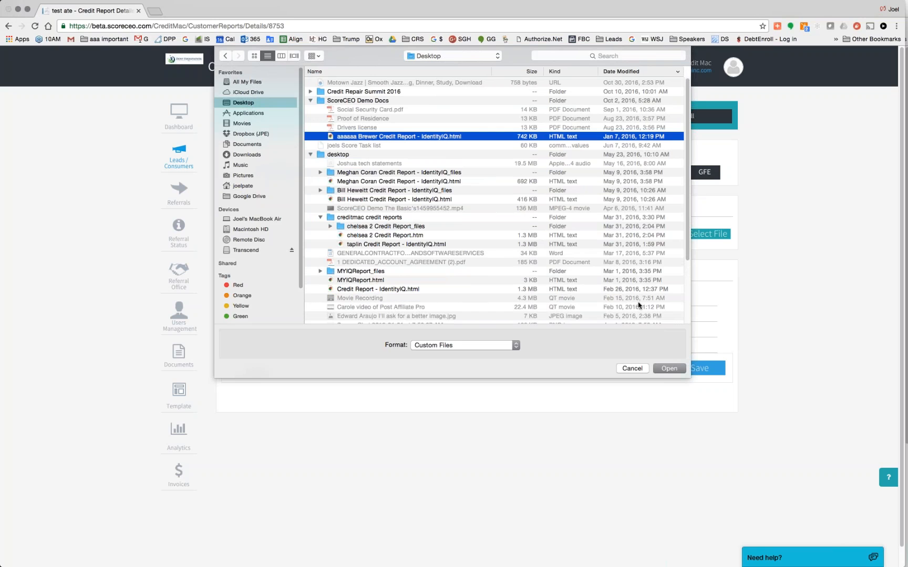
click(670, 369)
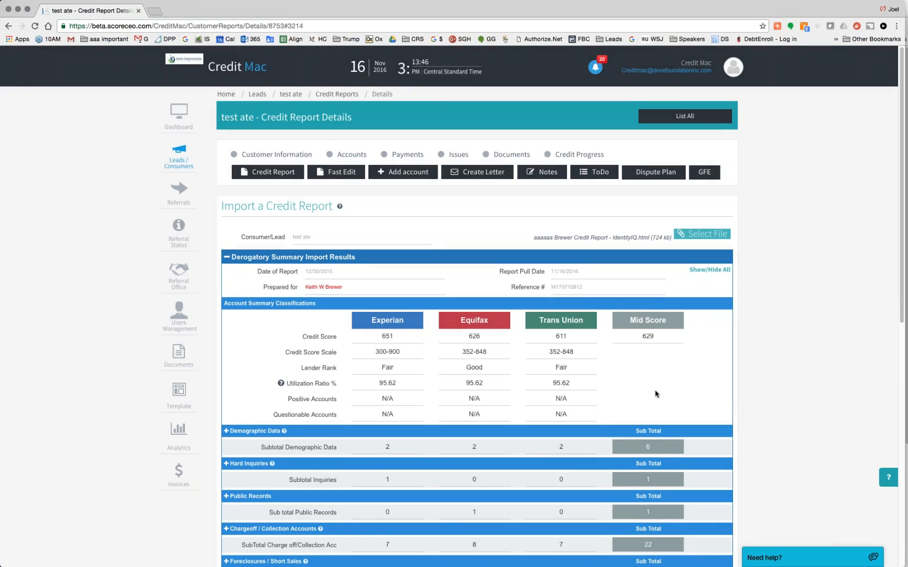
- Review the report's prepared-for name and the Trans Union and Equifax utilization ratios
scroll(656, 394, down, 2)
scroll(656, 394, up, 2)
drag(345, 287, 308, 286)
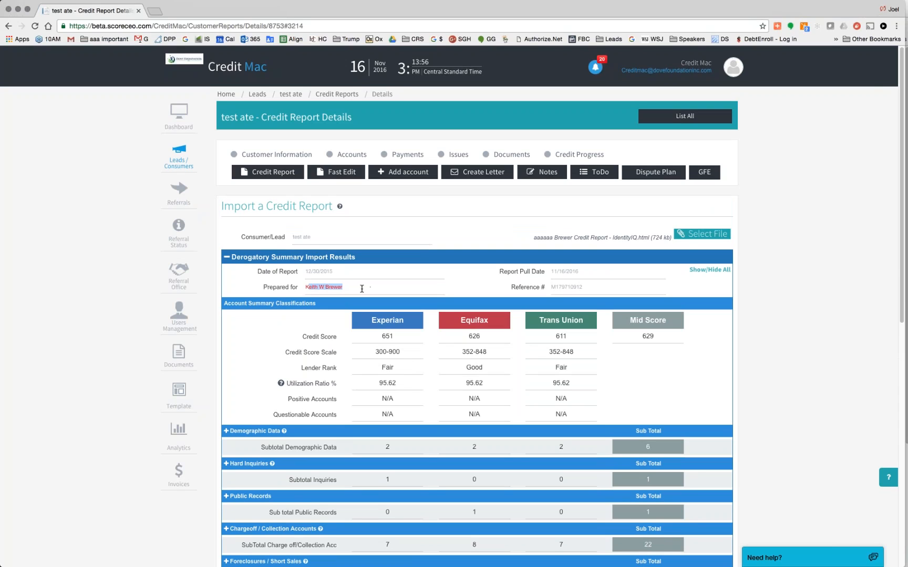
drag(345, 287, 300, 287)
scroll(477, 316, down, 3)
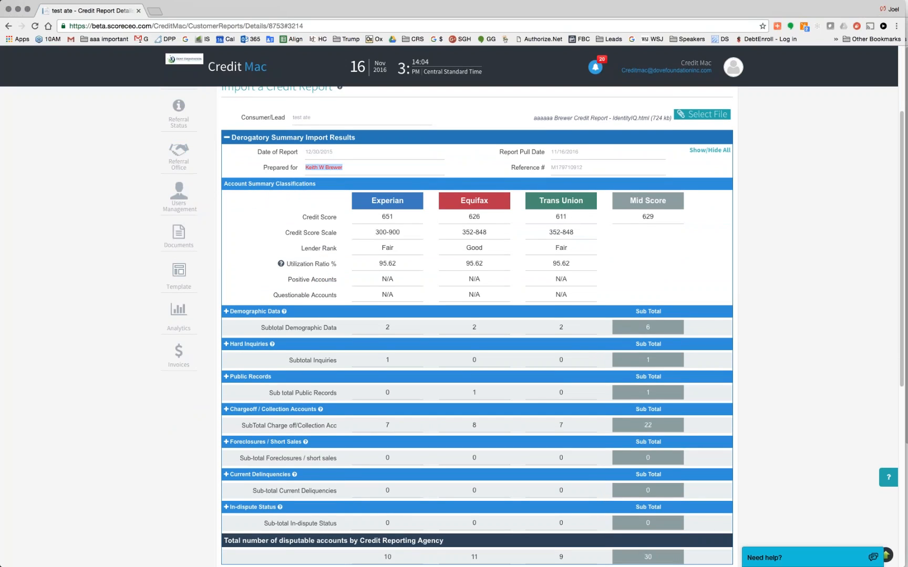
drag(577, 267, 550, 264)
drag(484, 264, 464, 264)
scroll(390, 263, down, 5)
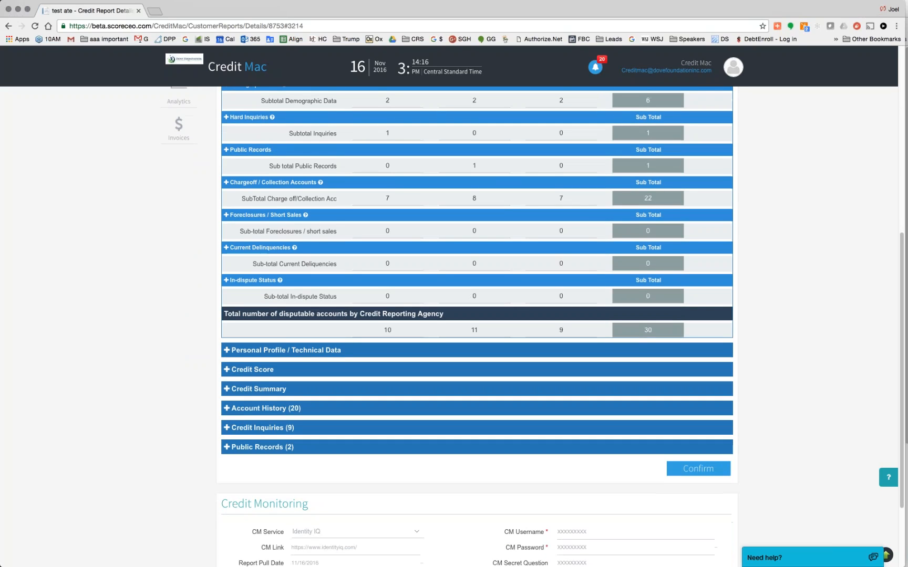
scroll(477, 316, up, 2)
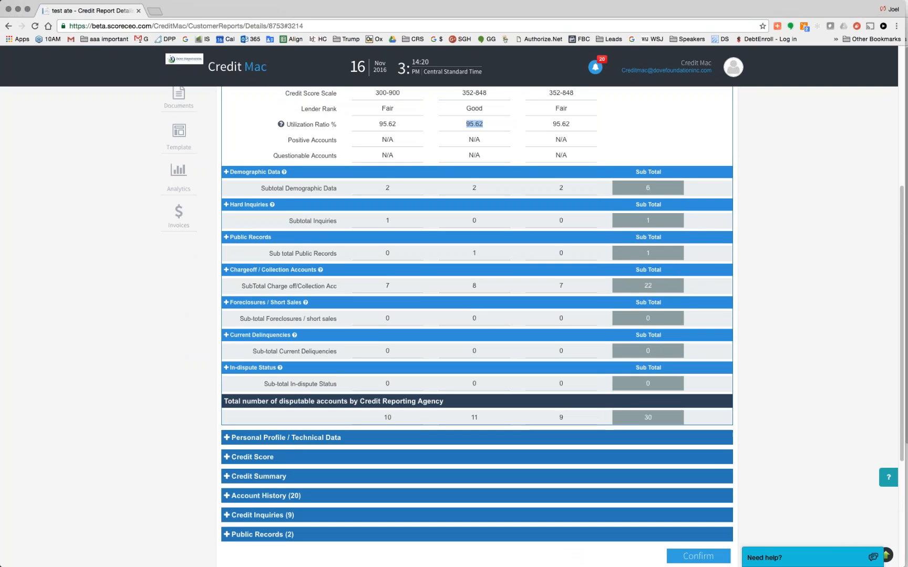
scroll(317, 457, down, 2)
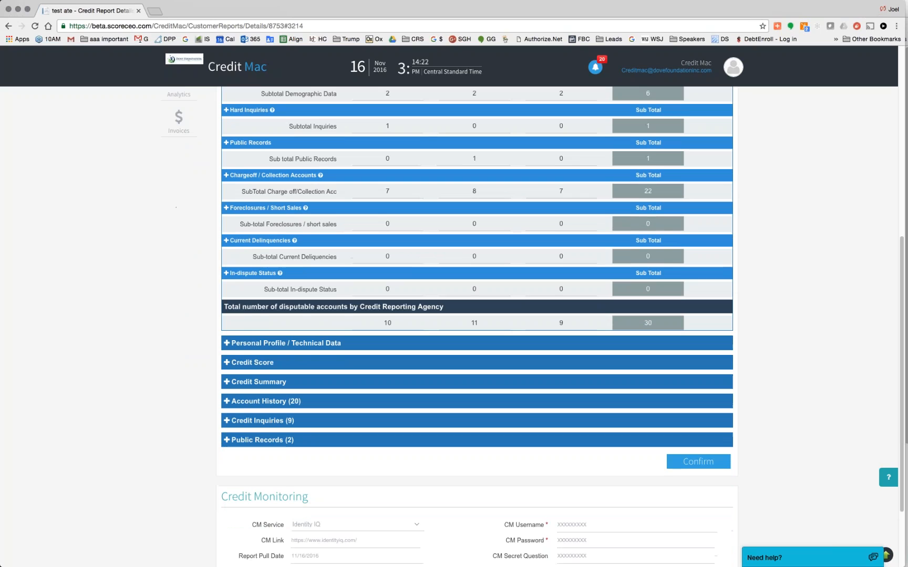
- Expand Account History (20), check the Discover account balances, and confirm the import
click(268, 402)
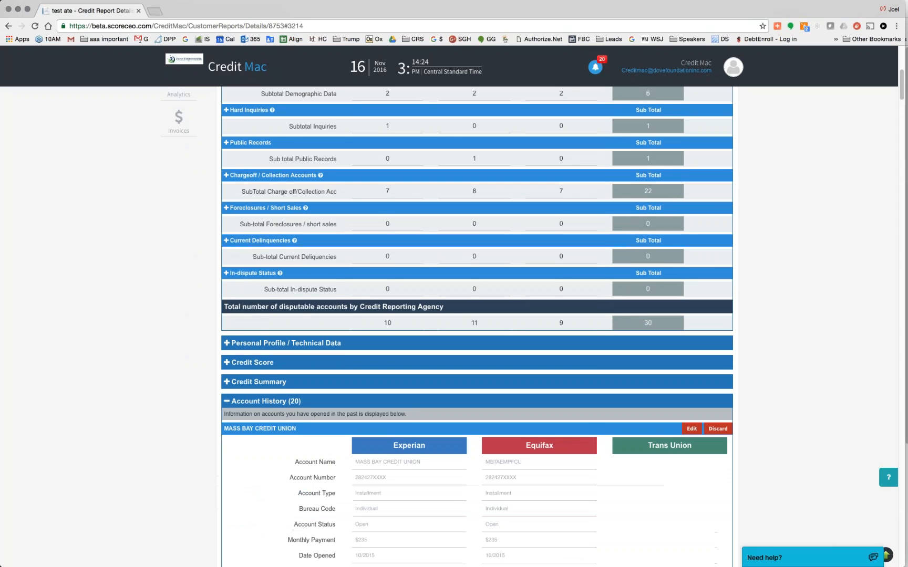
scroll(579, 439, down, 8)
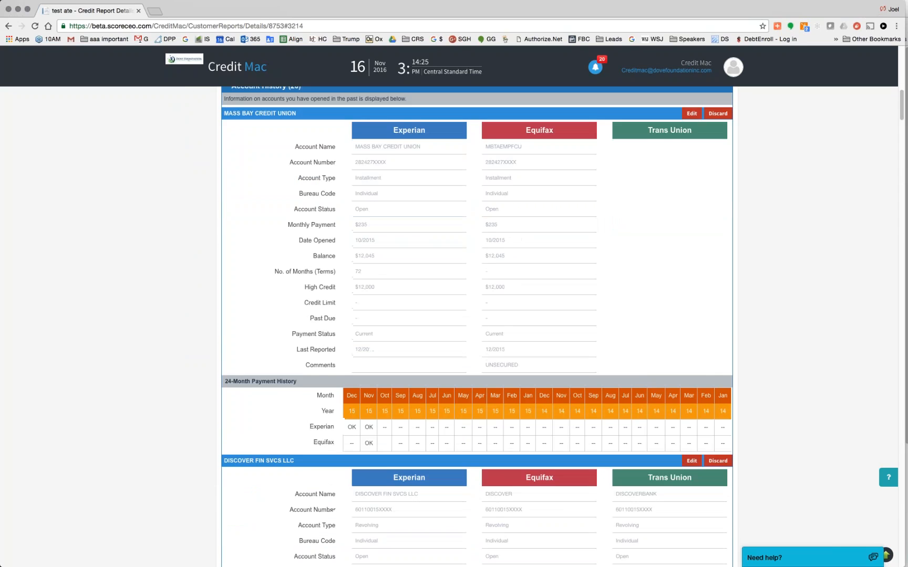
scroll(462, 349, down, 5)
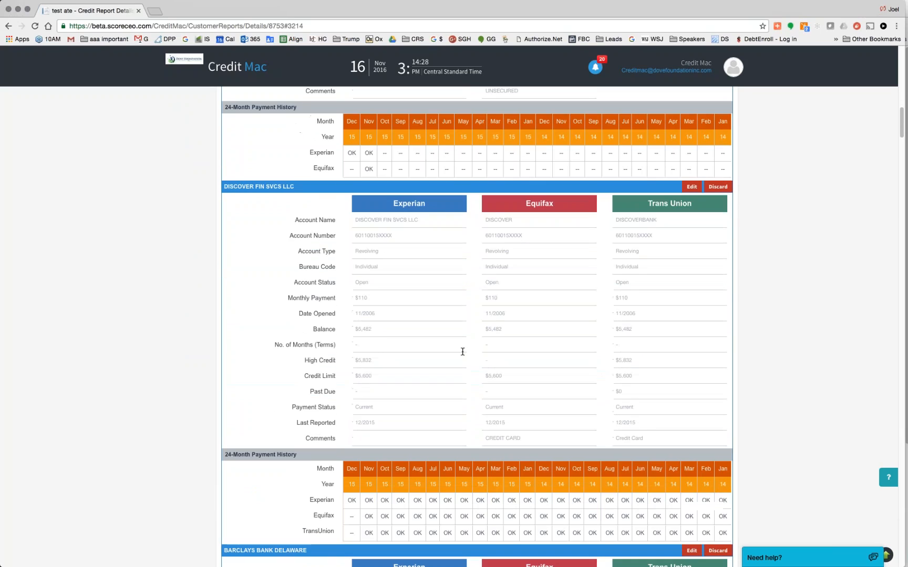
drag(378, 334, 351, 331)
drag(377, 374, 351, 375)
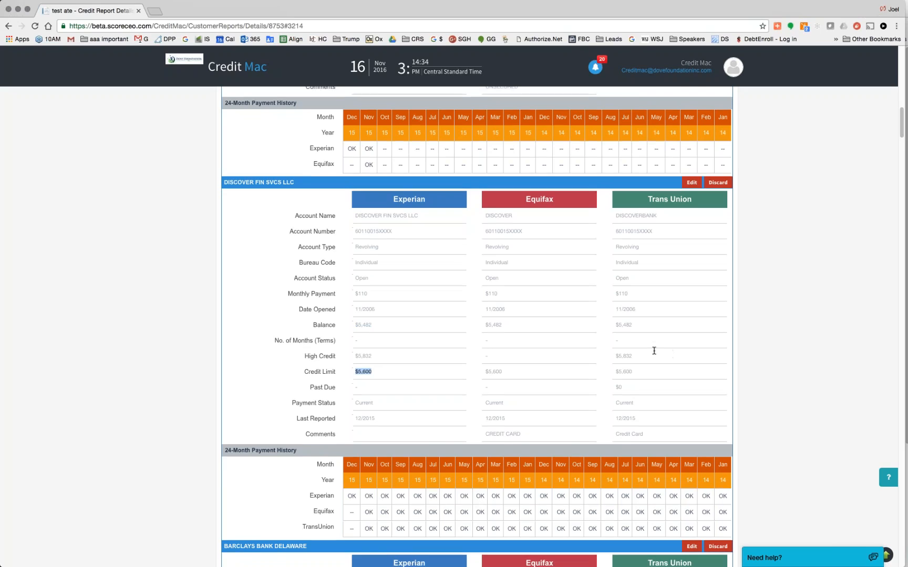
scroll(654, 351, down, 2)
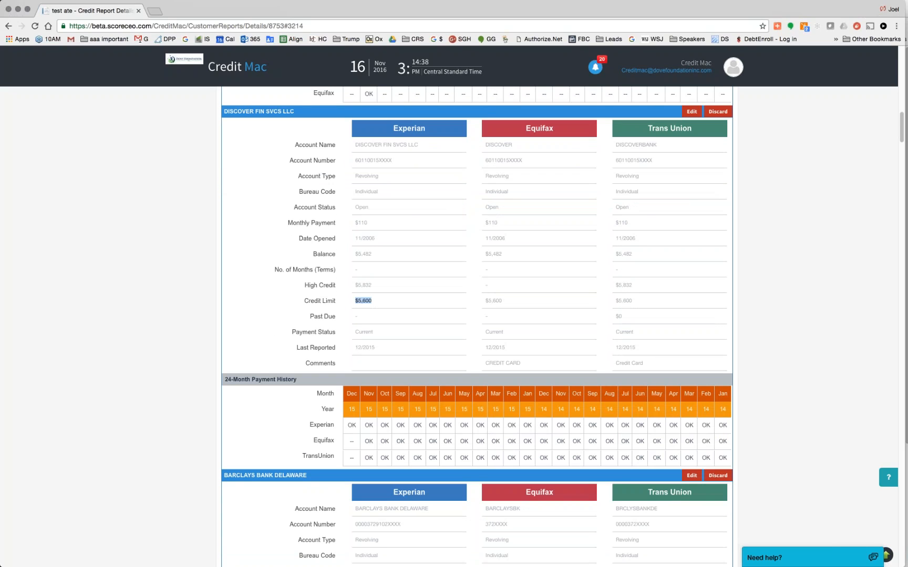
drag(375, 254, 350, 253)
scroll(478, 326, down, 6)
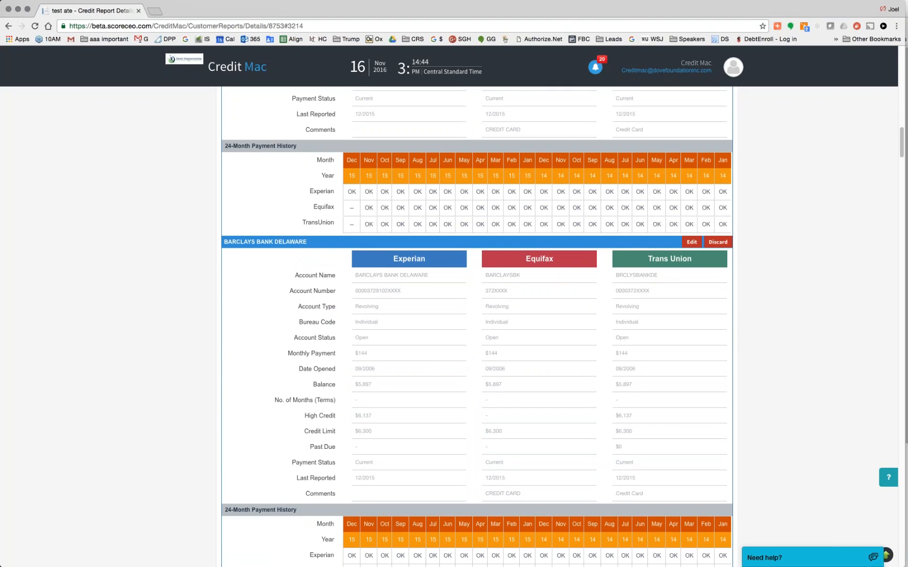
scroll(378, 343, down, 1)
drag(377, 342, 351, 342)
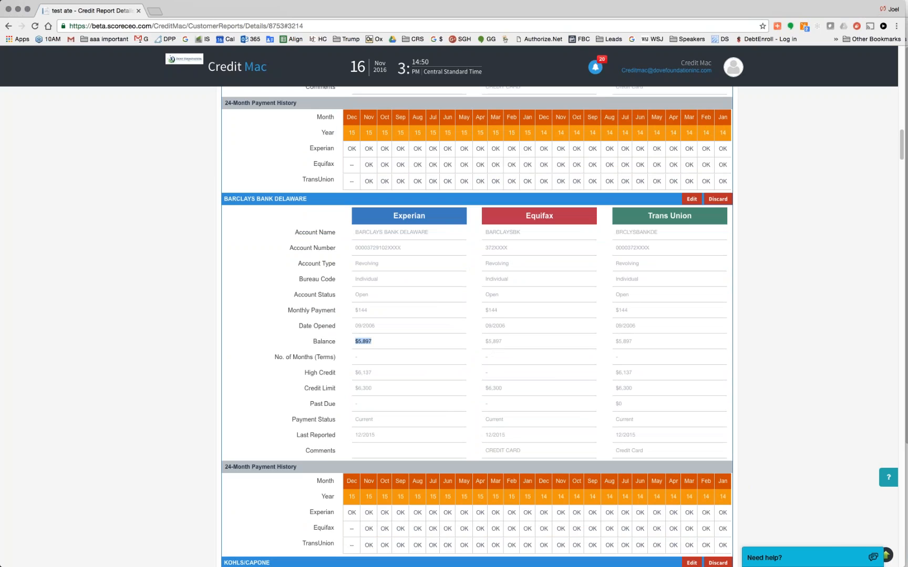
scroll(477, 326, down, 8)
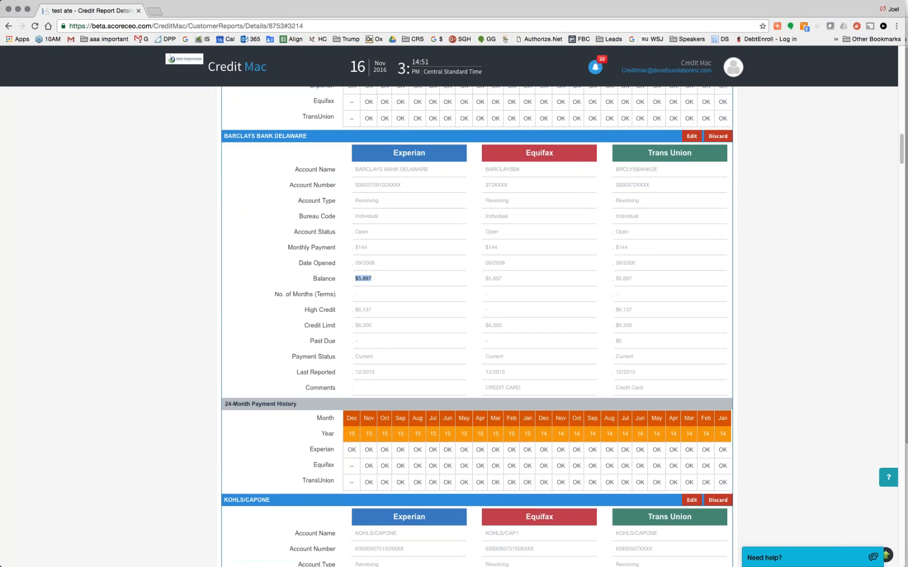
scroll(477, 326, down, 20)
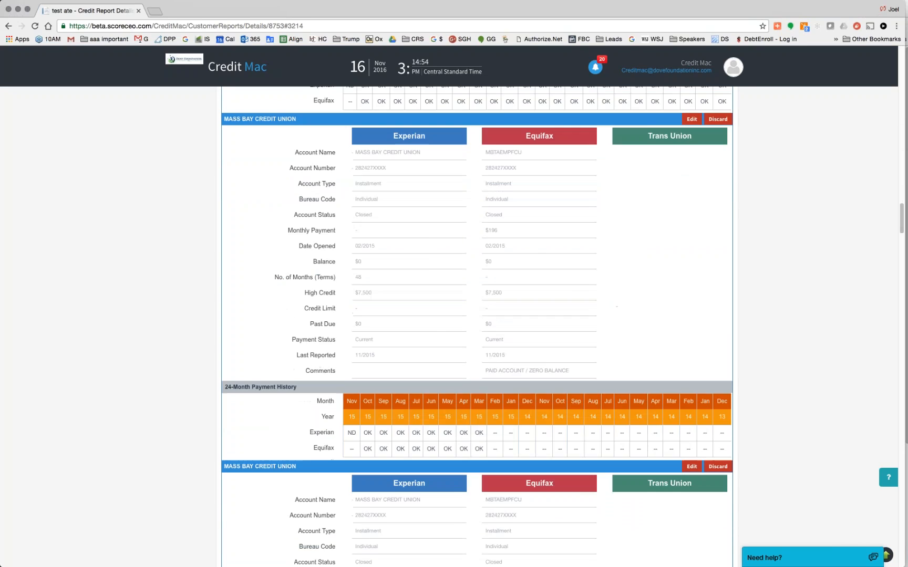
scroll(478, 325, down, 20)
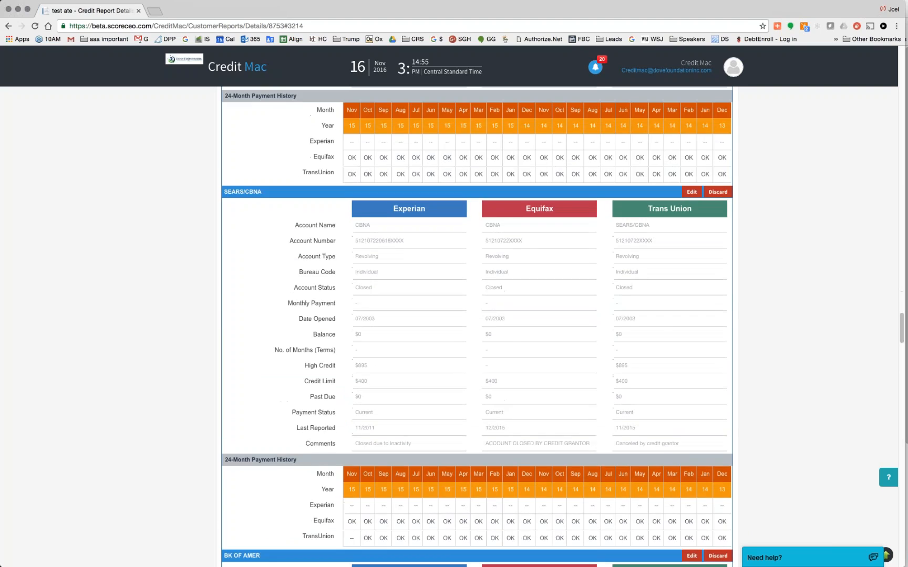
scroll(477, 325, down, 20)
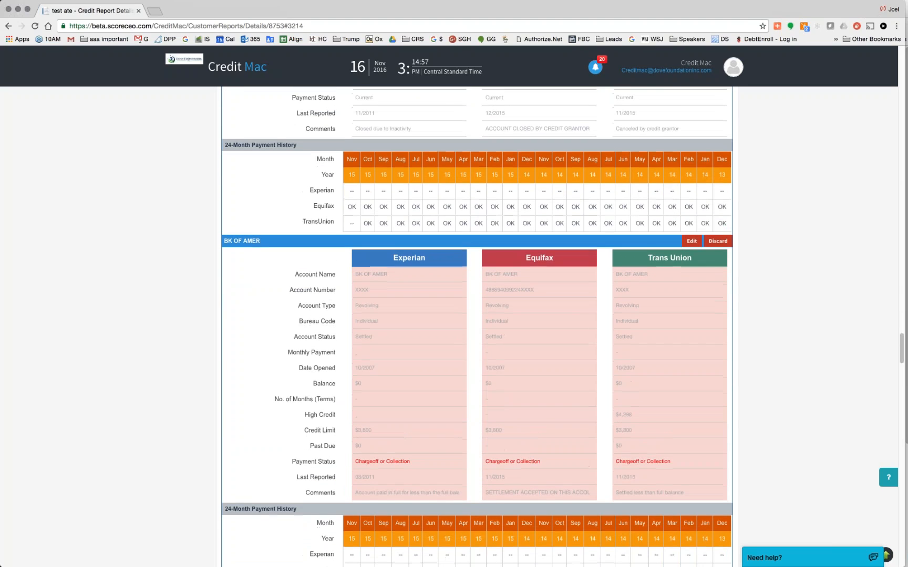
scroll(477, 326, down, 5)
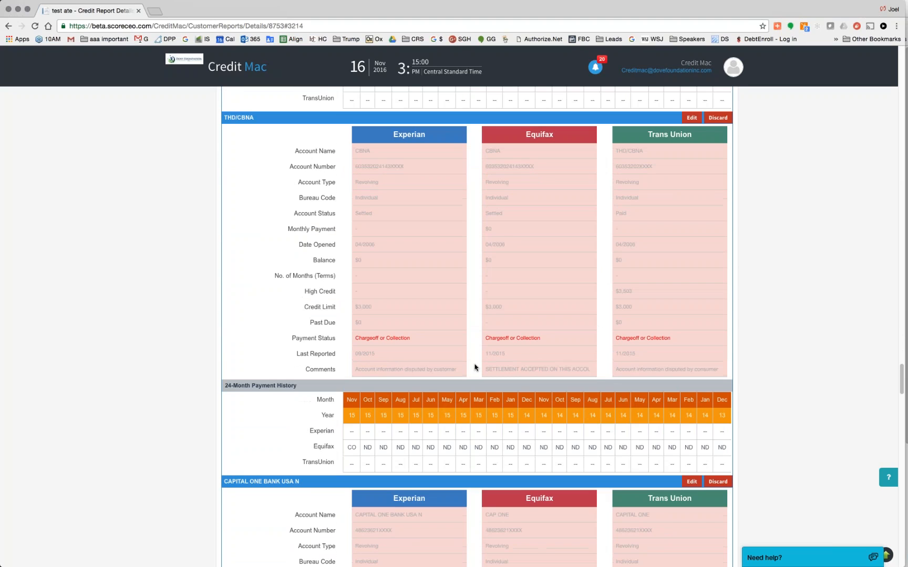
drag(412, 338, 355, 338)
scroll(477, 325, down, 20)
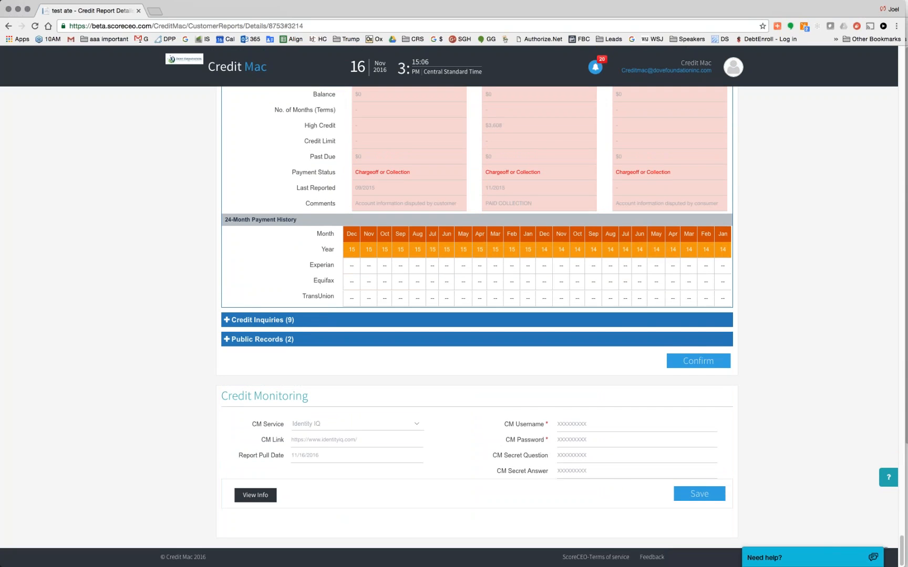
click(709, 364)
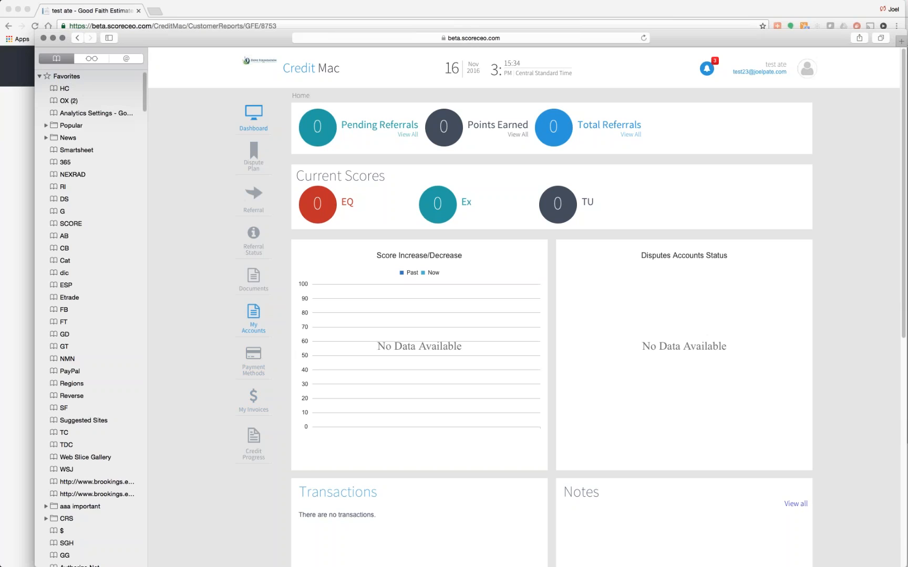
click(253, 315)
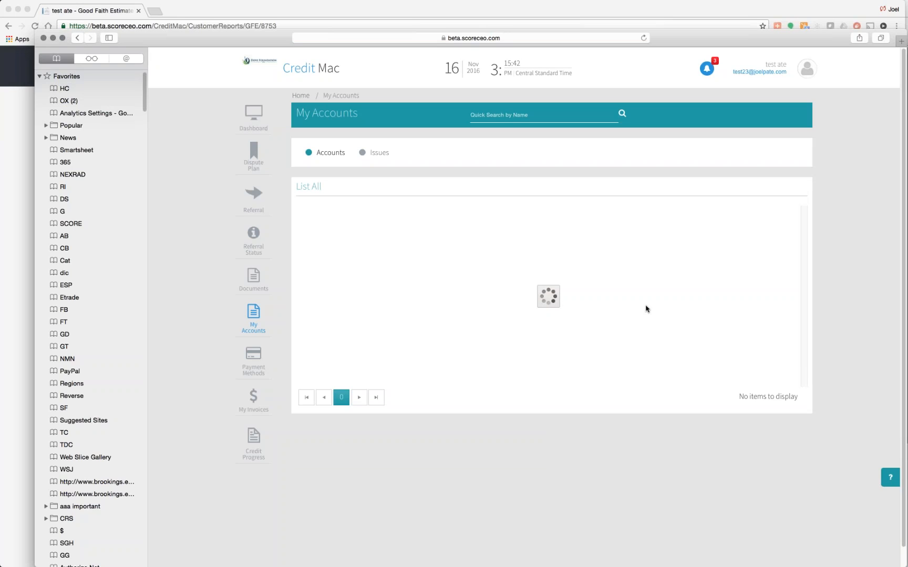
scroll(647, 309, down, 5)
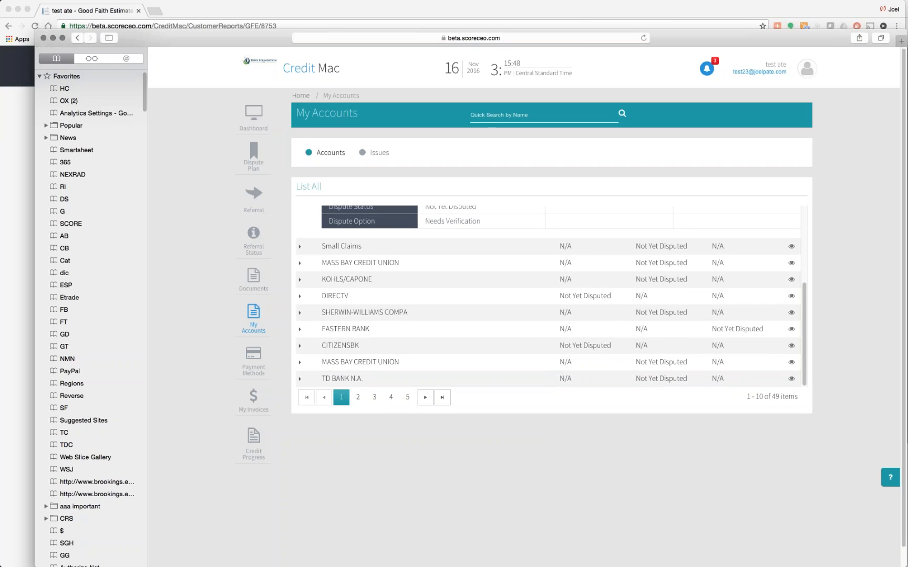
scroll(549, 294, up, 5)
scroll(549, 294, down, 6)
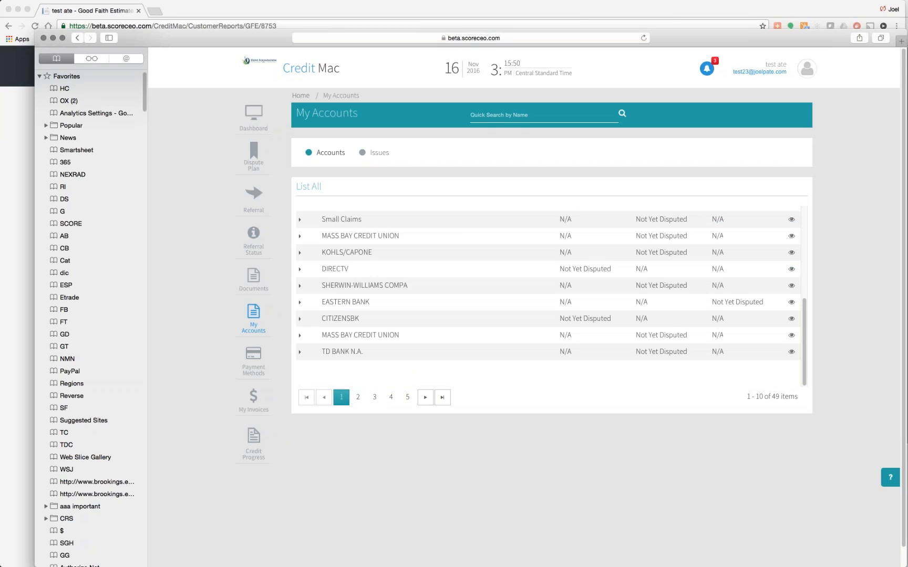
click(358, 377)
scroll(511, 281, down, 4)
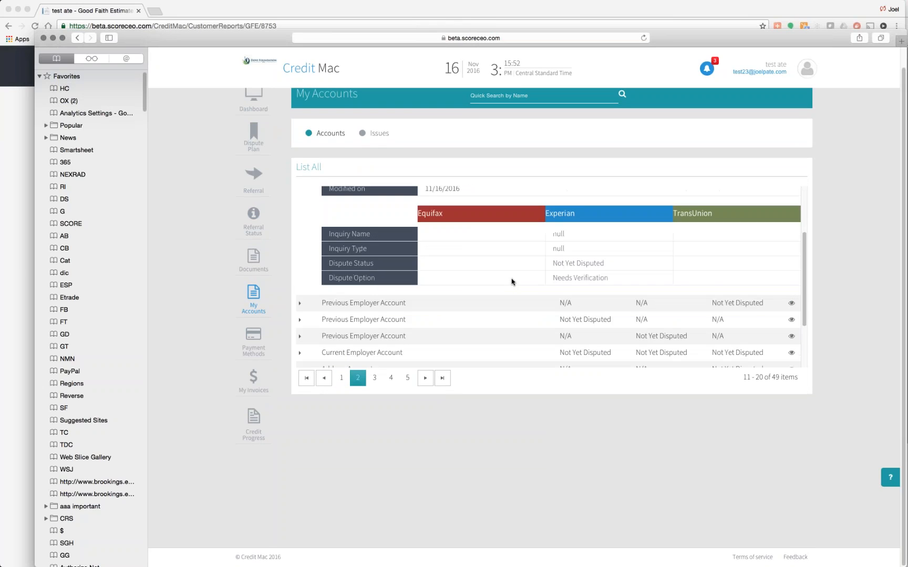
click(374, 378)
scroll(434, 313, down, 2)
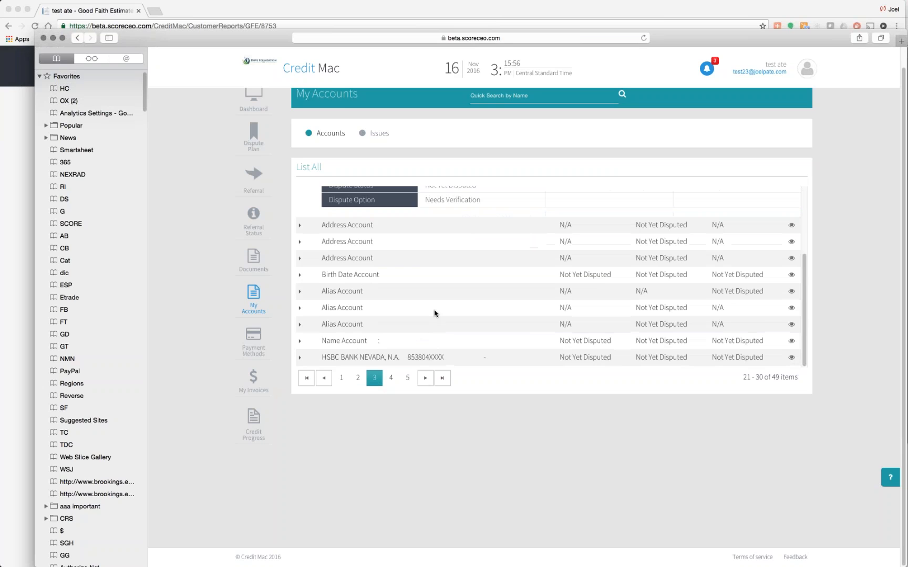
click(408, 379)
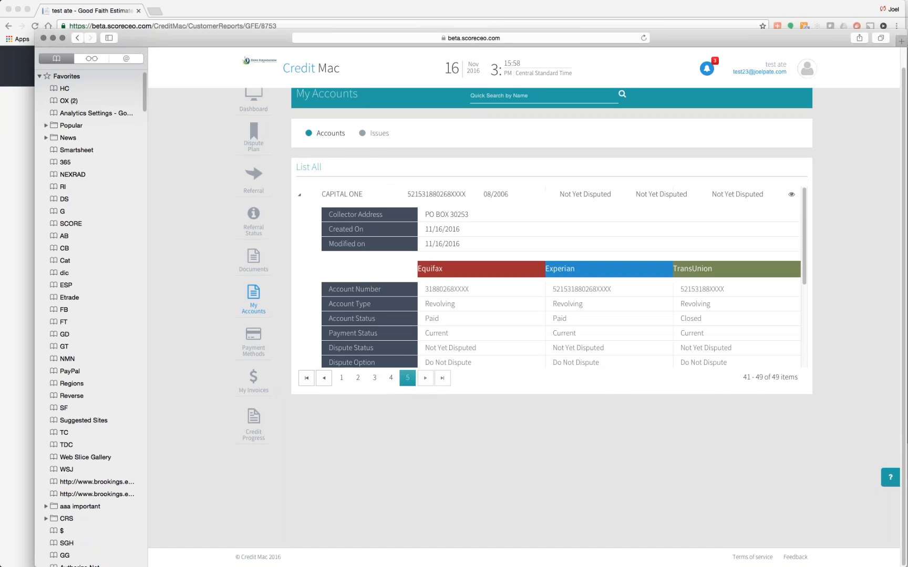
scroll(547, 279, down, 3)
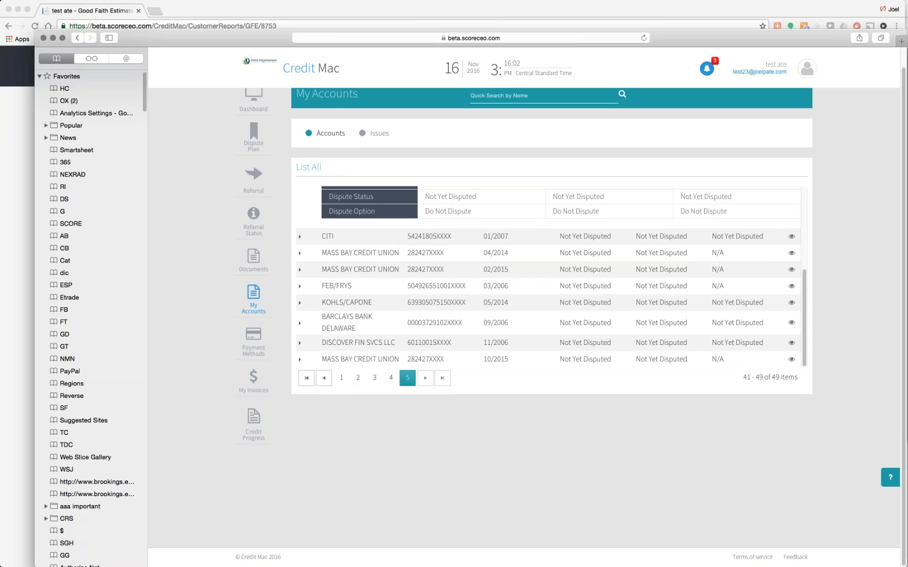
click(300, 343)
scroll(549, 275, down, 3)
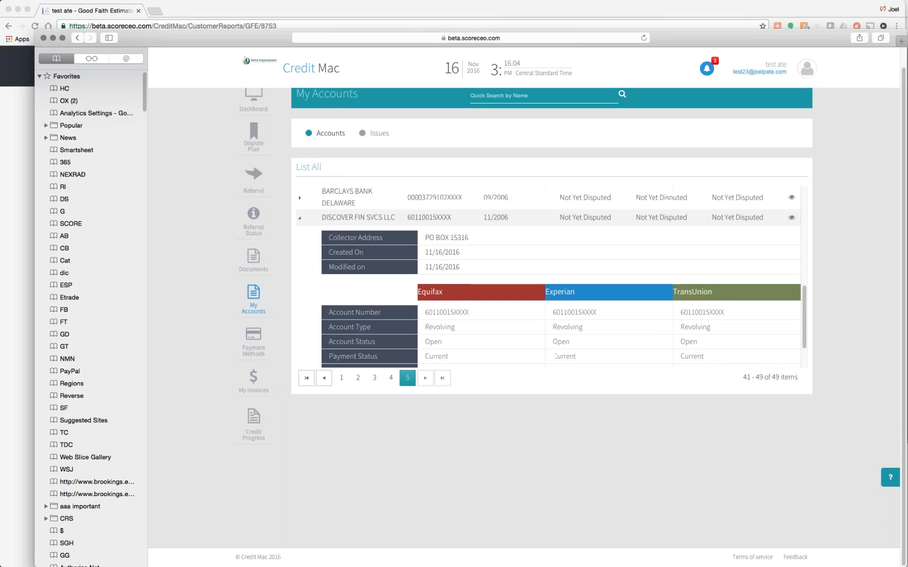
scroll(552, 278, down, 1)
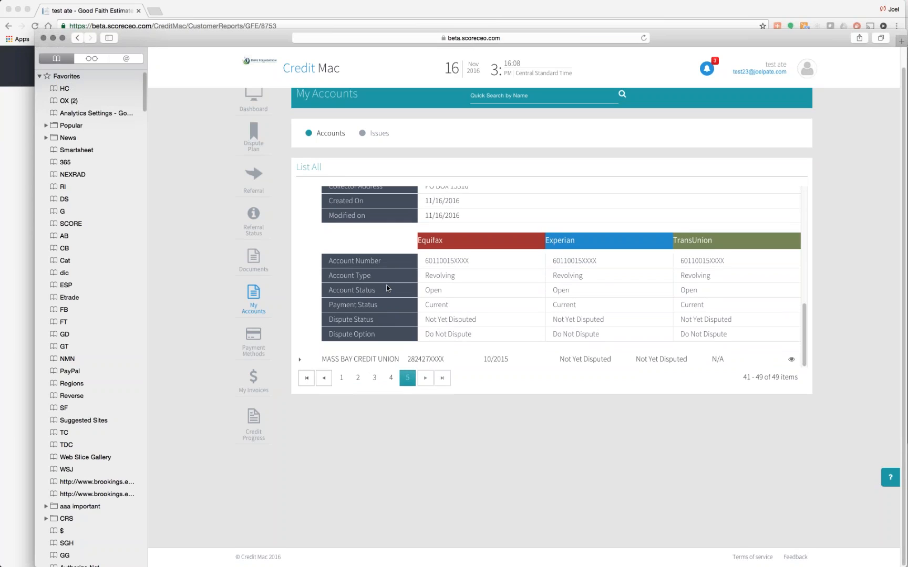
scroll(561, 277, up, 1)
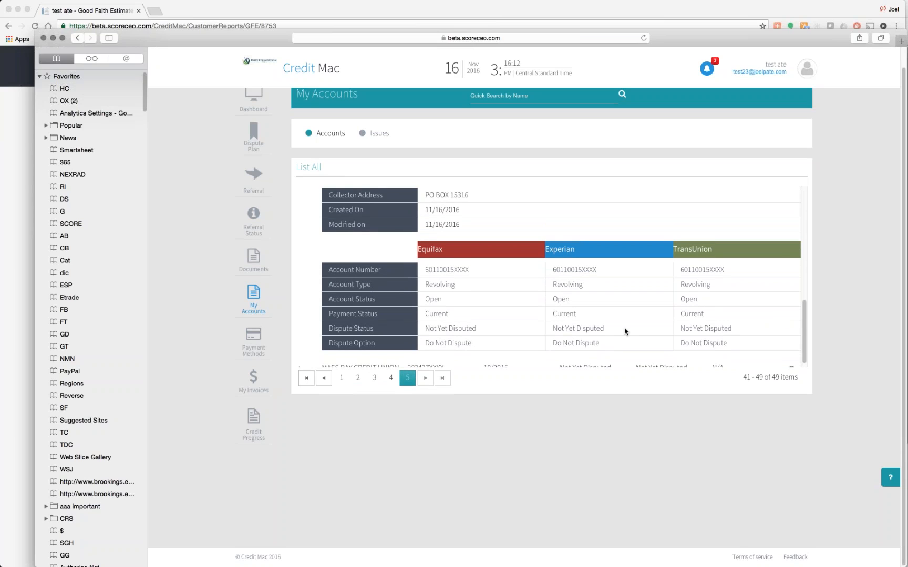
scroll(625, 331, up, 1)
scroll(571, 298, down, 2)
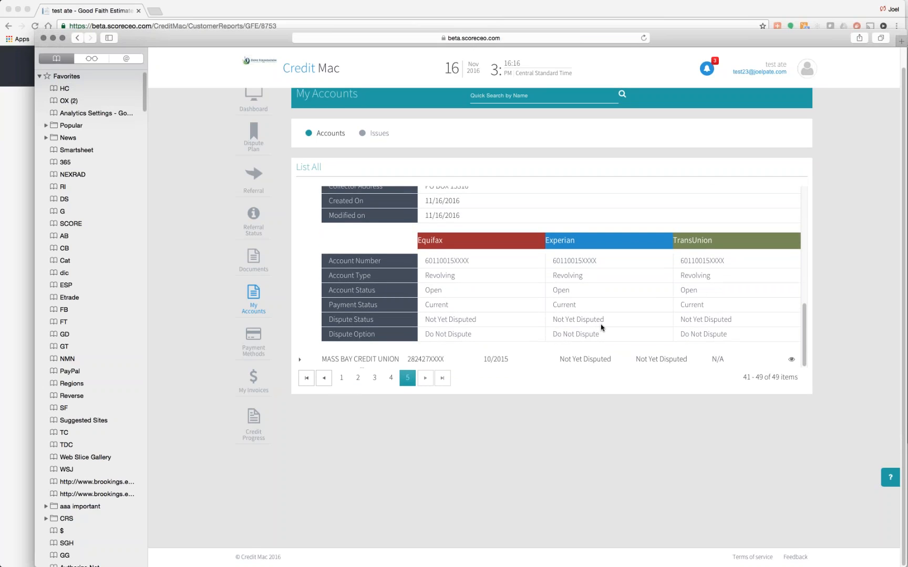
scroll(703, 260, up, 4)
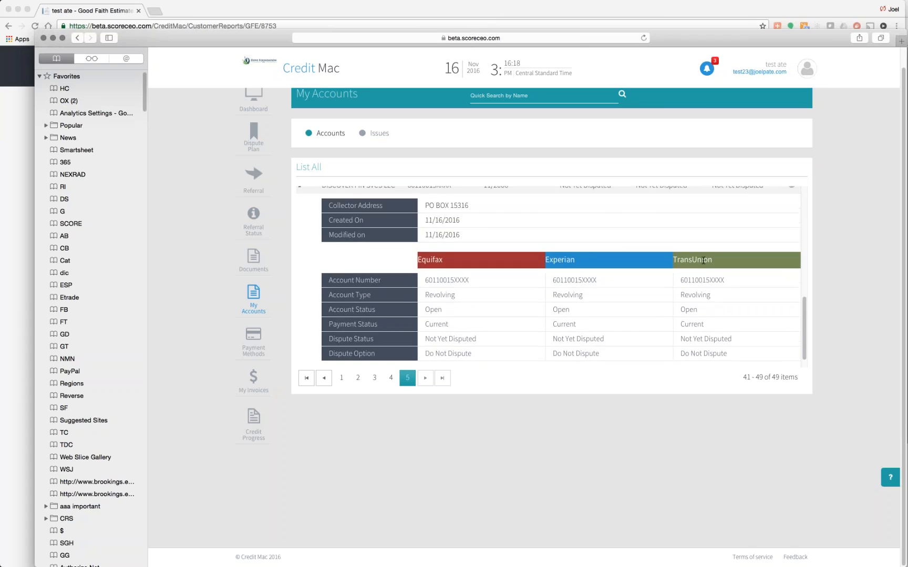
scroll(549, 276, down, 4)
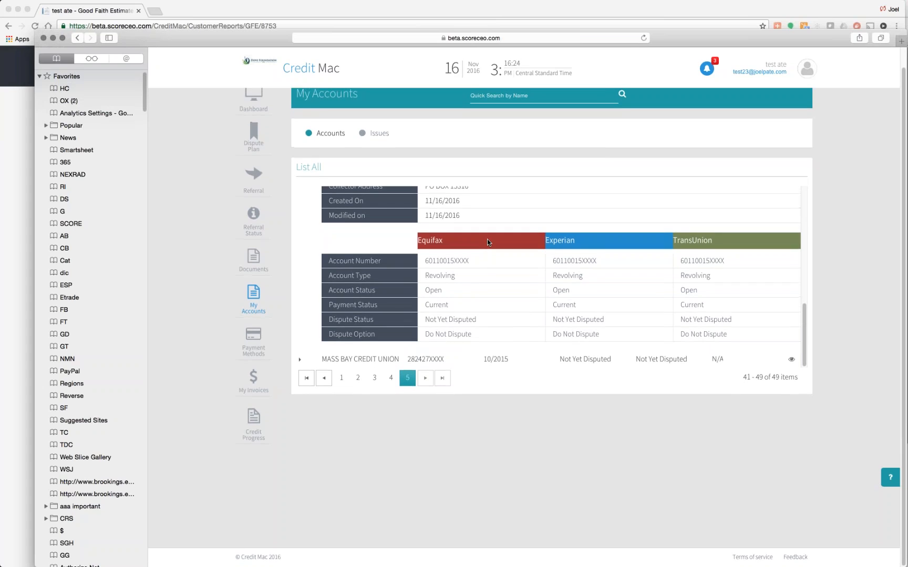
scroll(487, 242, up, 15)
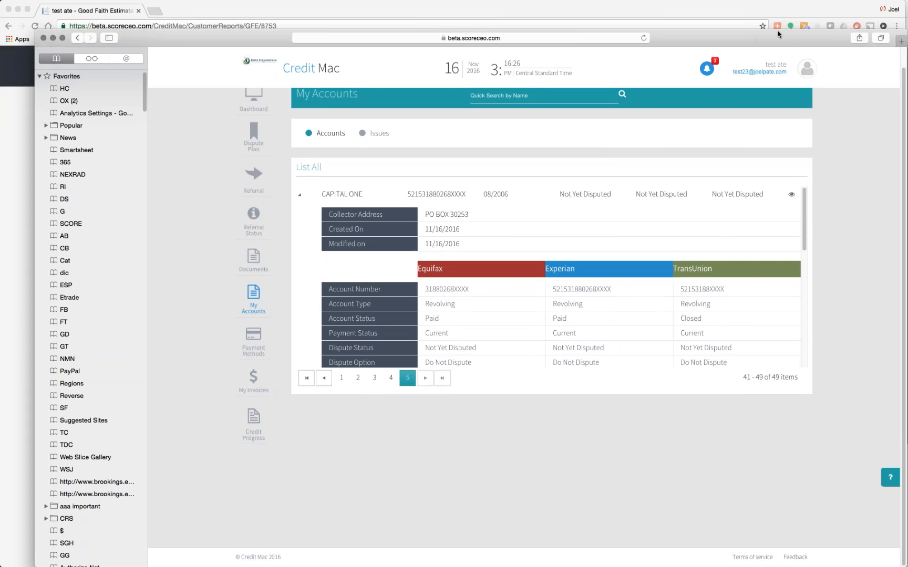
- Open the lead's Dispute Plan in Chrome and send it for client approval
click(767, 10)
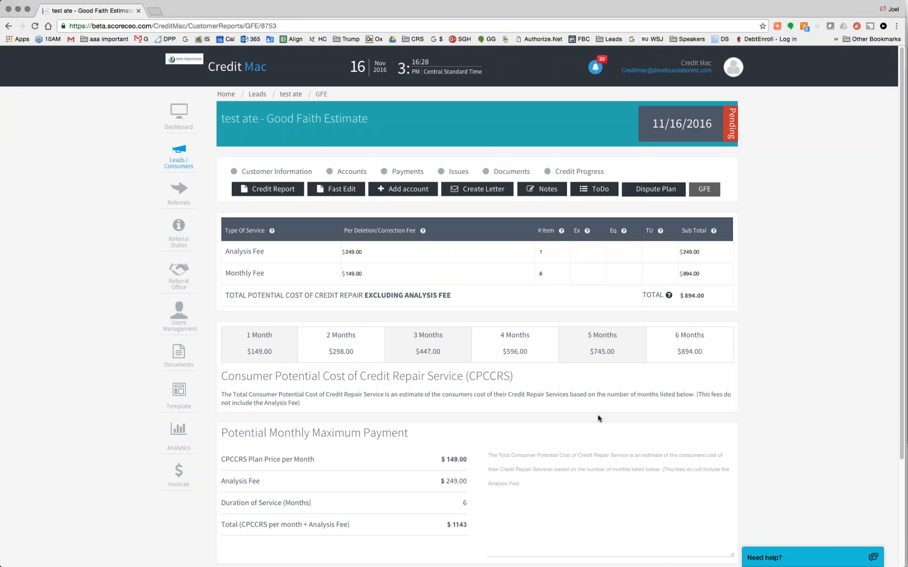
click(651, 190)
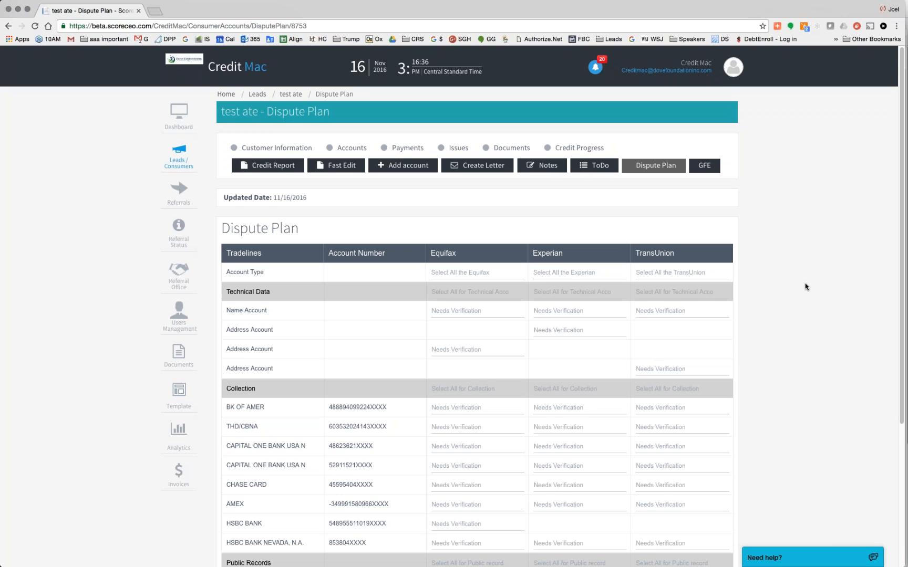
scroll(805, 287, down, 5)
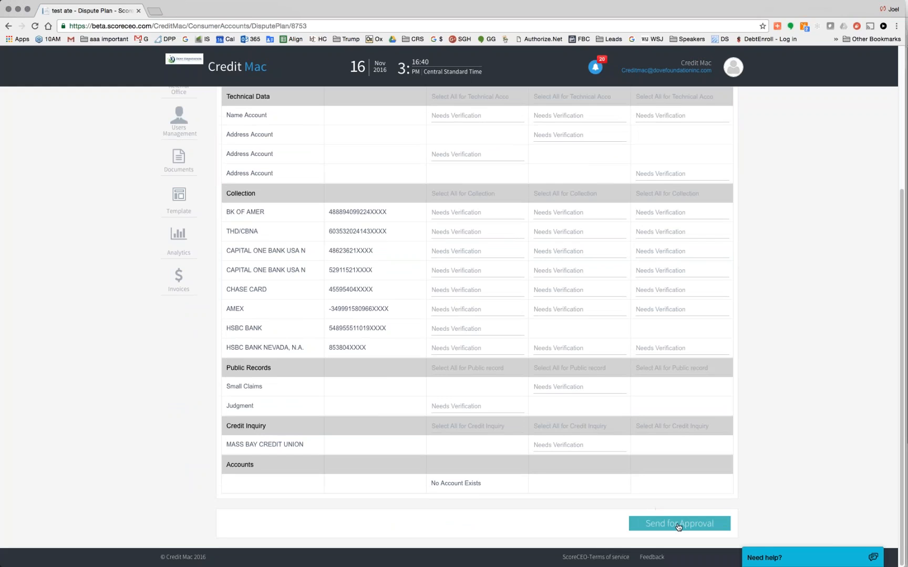
click(678, 526)
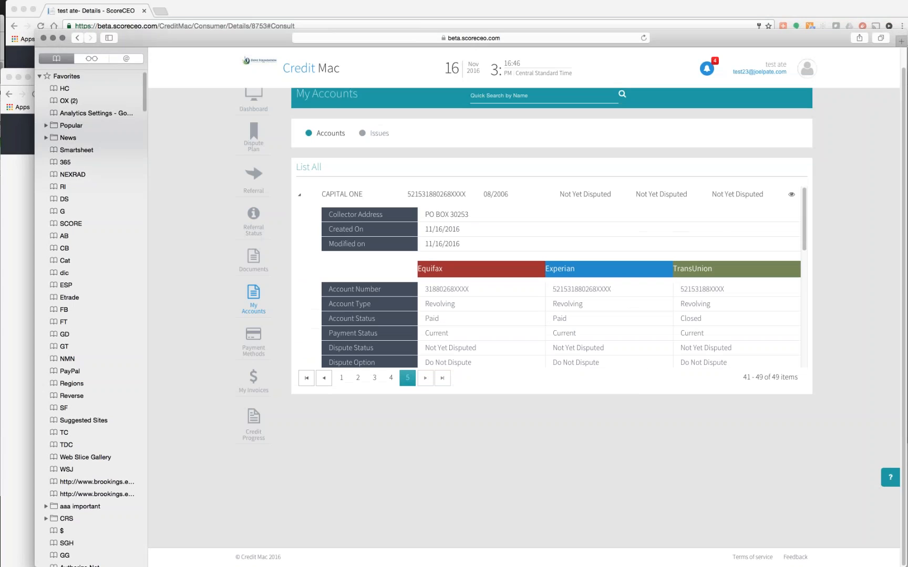
- Open the Dispute Plan from the client portal sidebar and scroll through its tradelines
scroll(253, 336, up, 1)
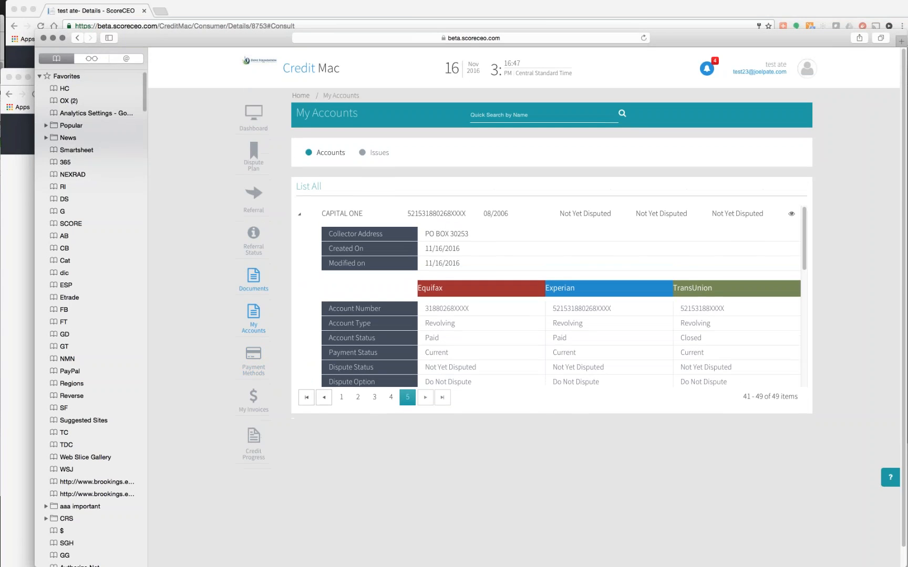
click(254, 157)
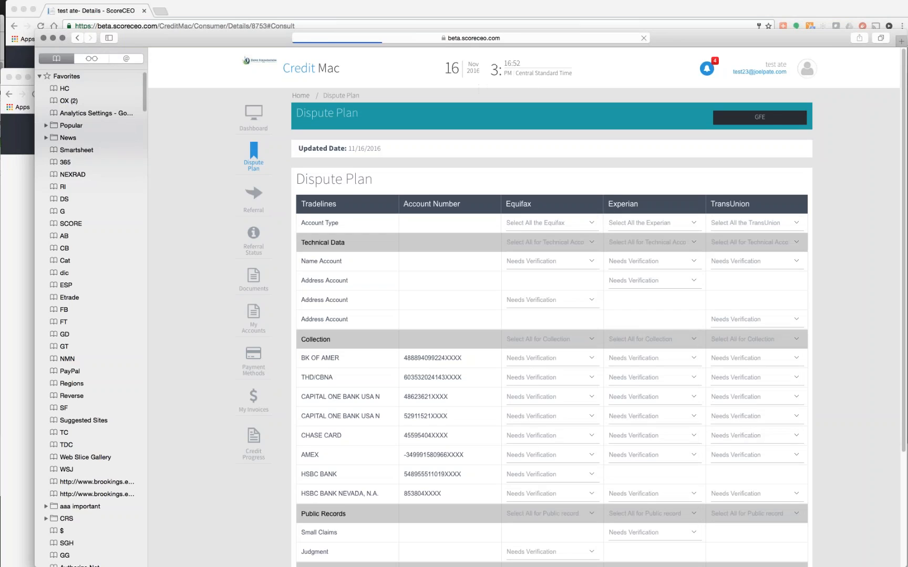
scroll(551, 326, down, 3)
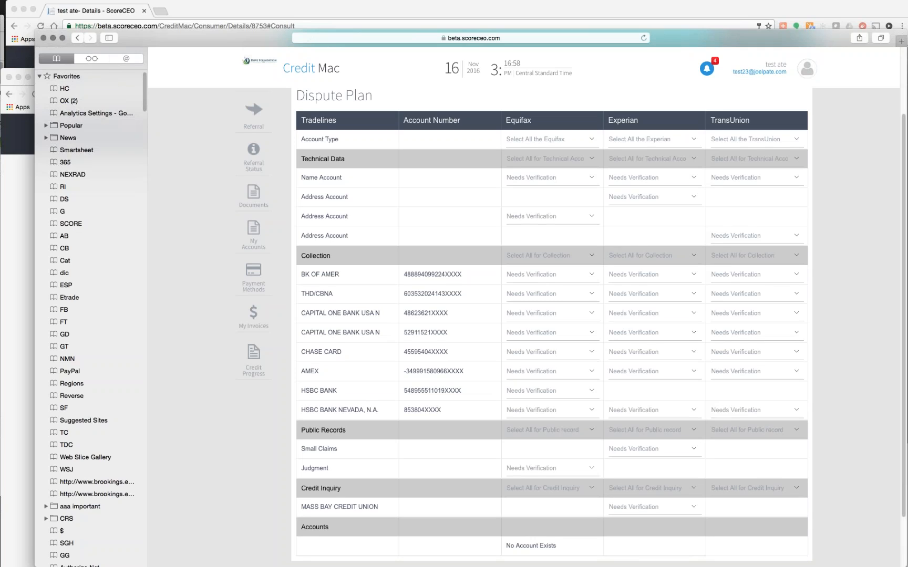
key(super+Tab)
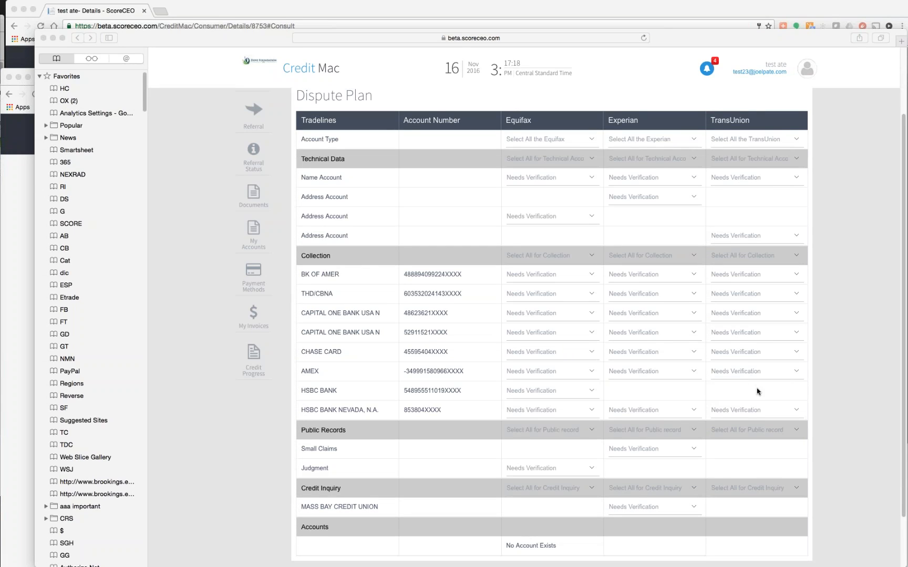
scroll(757, 391, down, 3)
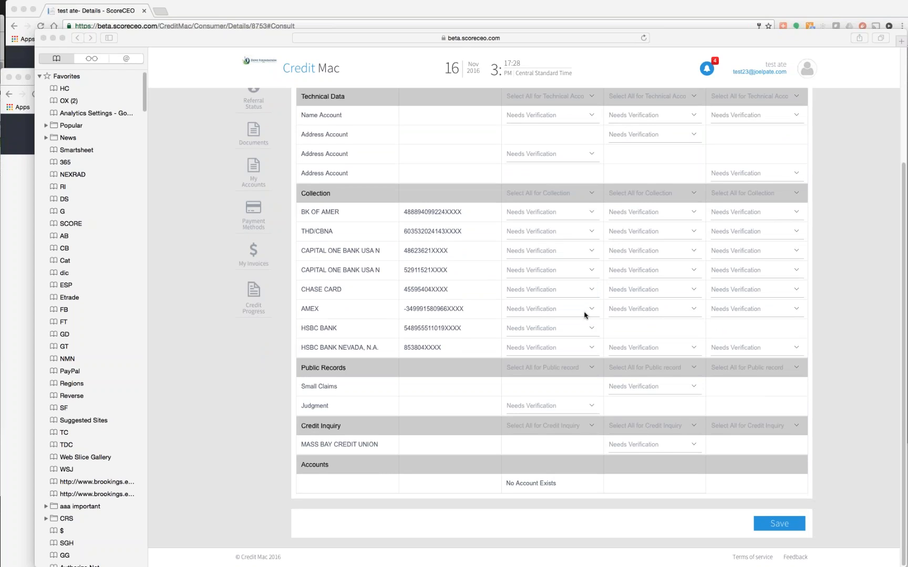
- Mark HSBC BANK NEVADA as Erroneous at Equifax, TransUnion and Experian
click(591, 348)
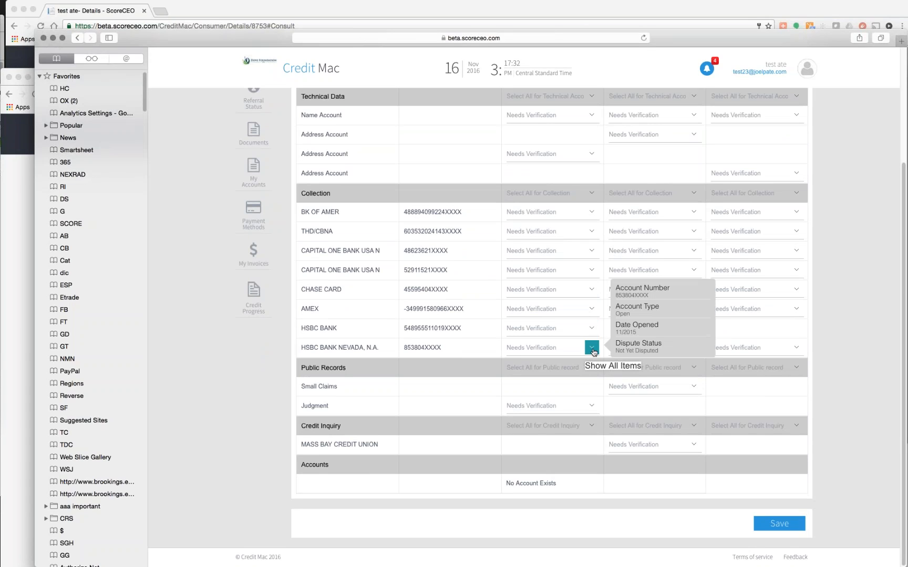
click(592, 349)
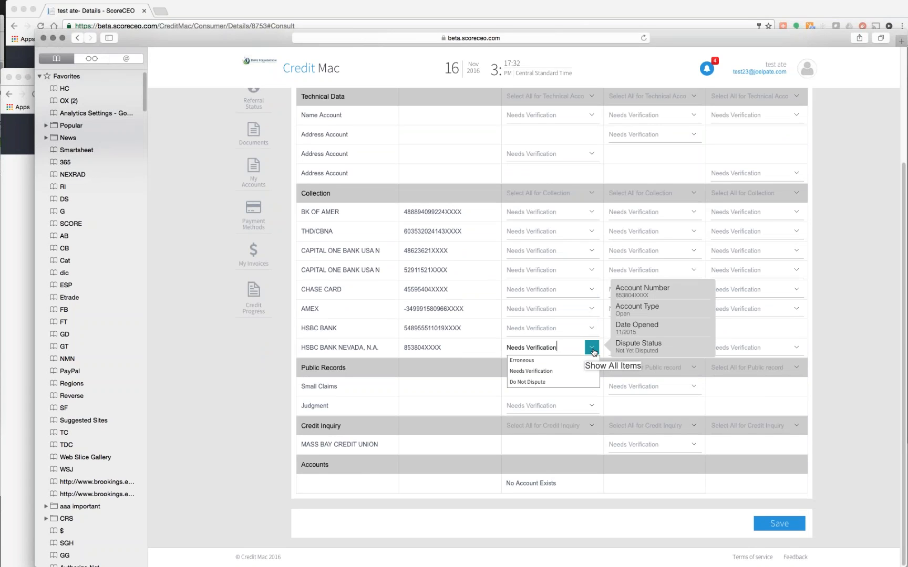
click(522, 361)
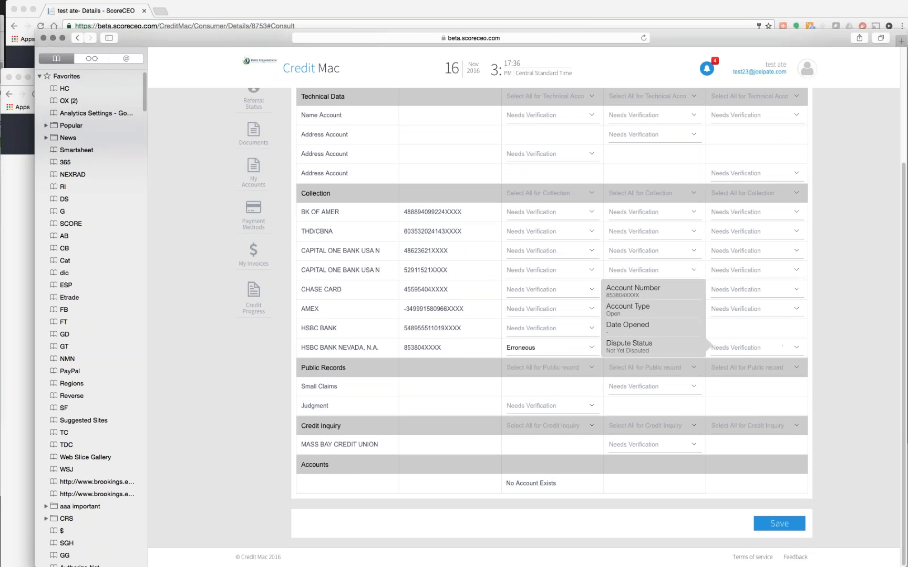
click(794, 349)
click(747, 362)
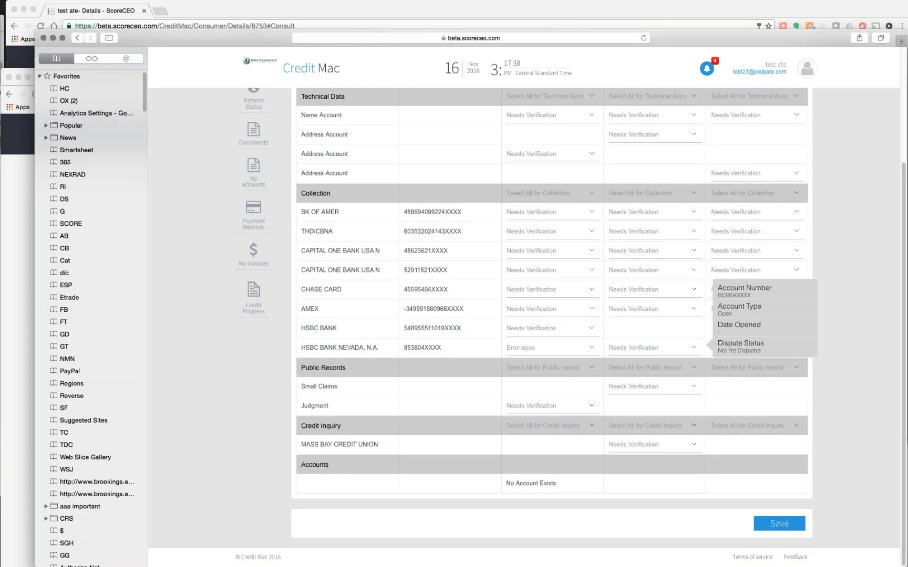
click(693, 348)
click(646, 361)
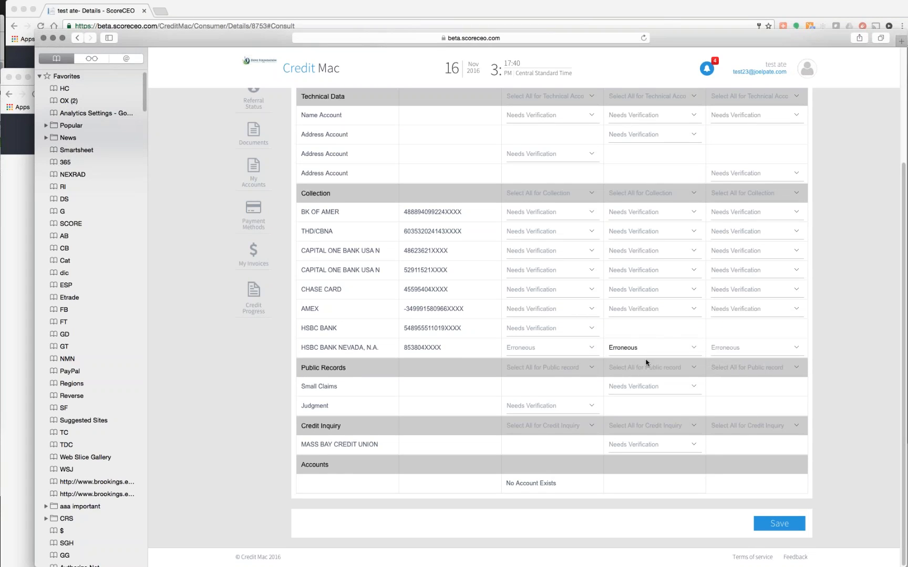
- Mark the Judgment Erroneous, set MASS BAY CREDIT UNION to Do Not Dispute, and save the plan
click(592, 407)
click(541, 419)
click(695, 445)
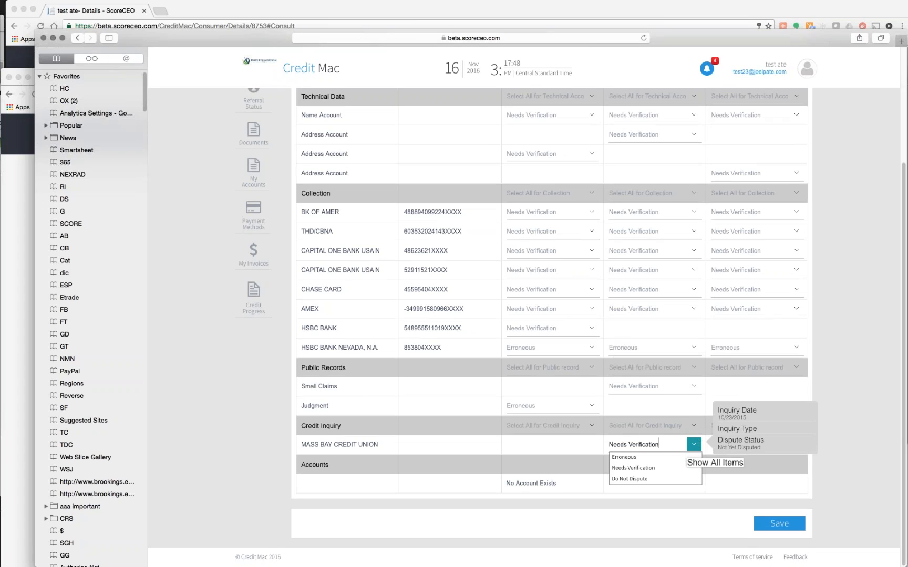
click(650, 479)
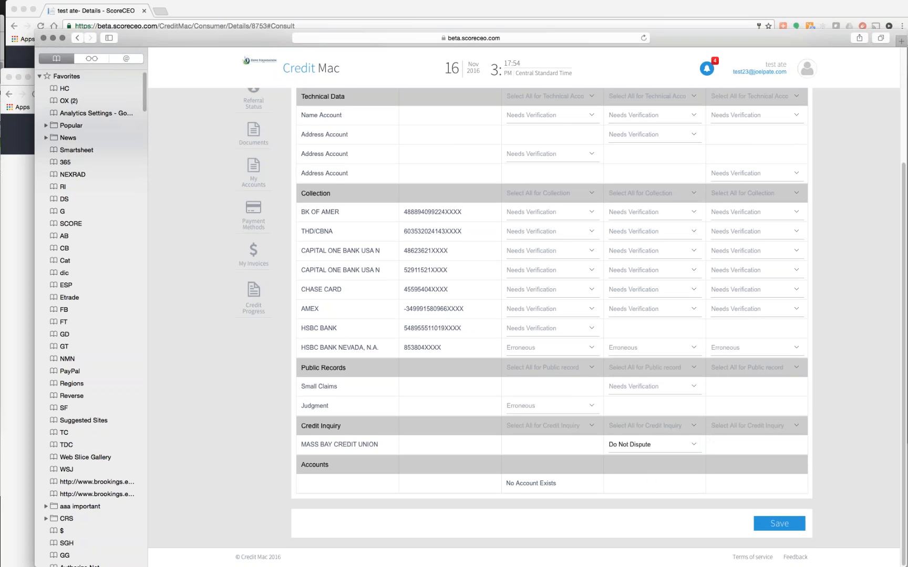
scroll(551, 315, up, 4)
scroll(551, 315, down, 4)
click(778, 524)
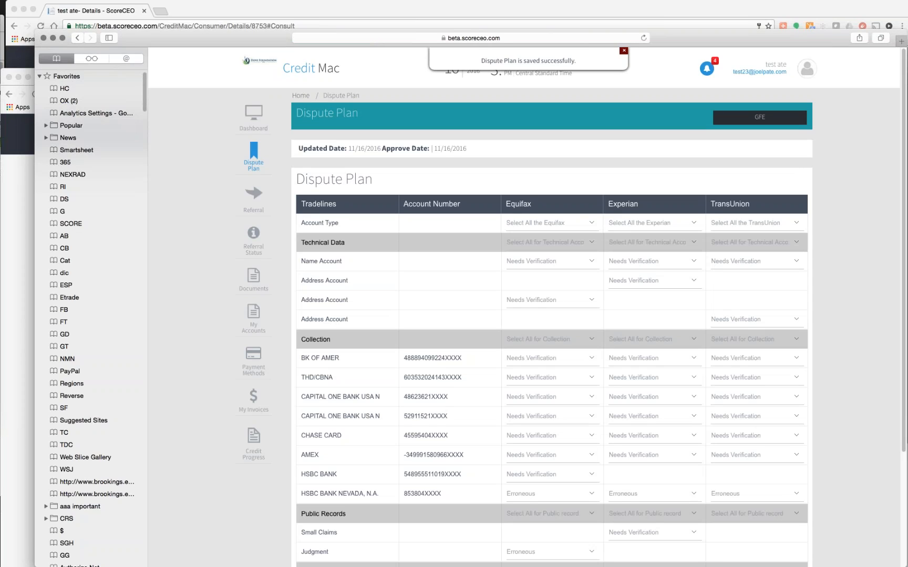
- Reload the company-side Dispute Plan and highlight its Approve Date of 11/16/2016
drag(382, 148, 470, 150)
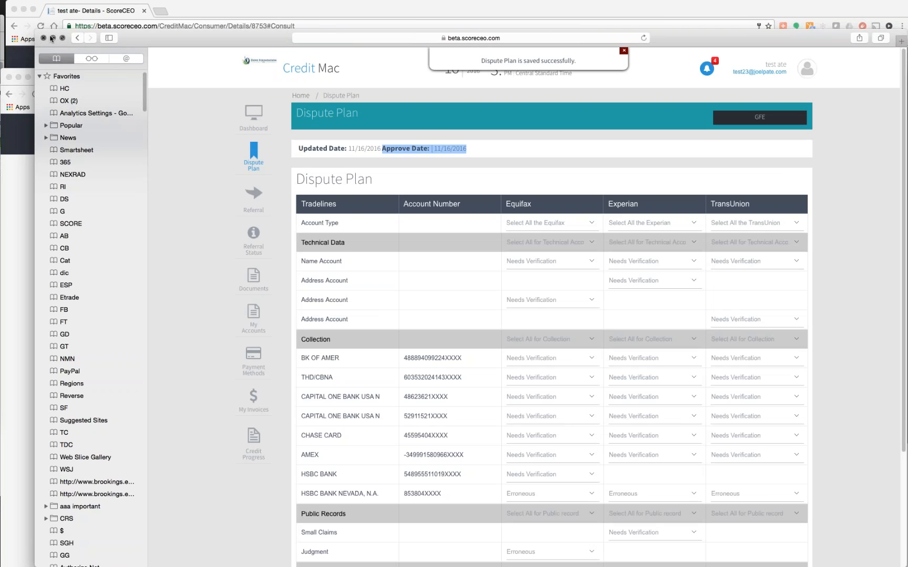
click(54, 39)
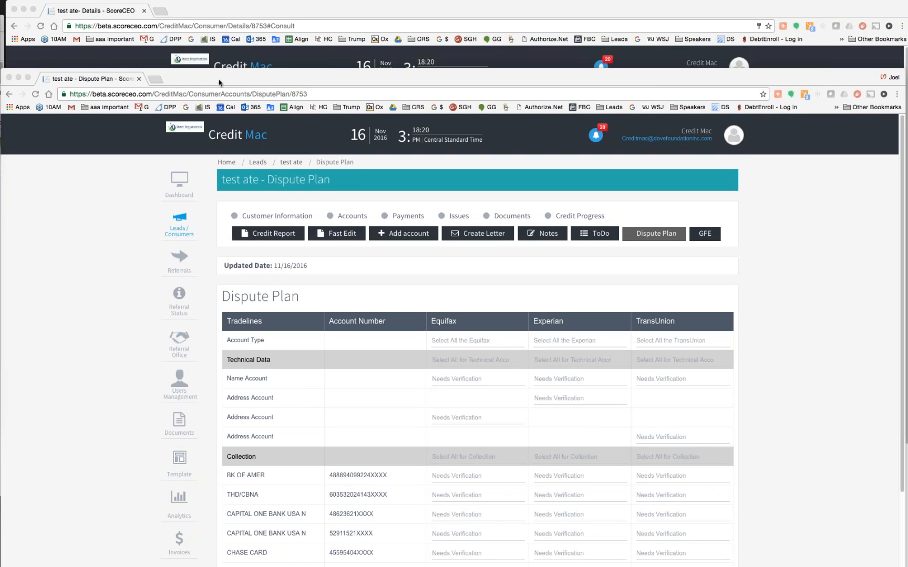
drag(229, 72, 227, 22)
click(34, 45)
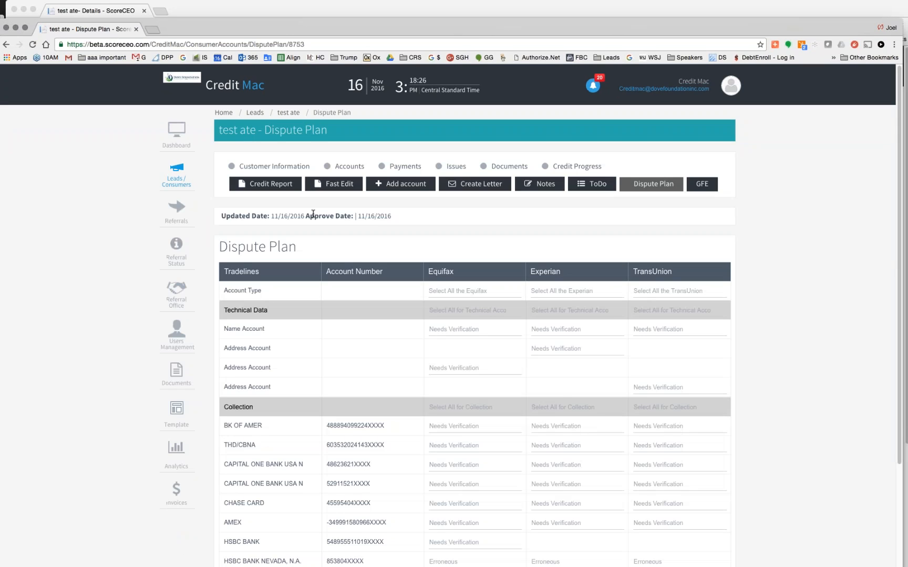
double_click(307, 216)
drag(417, 221, 427, 221)
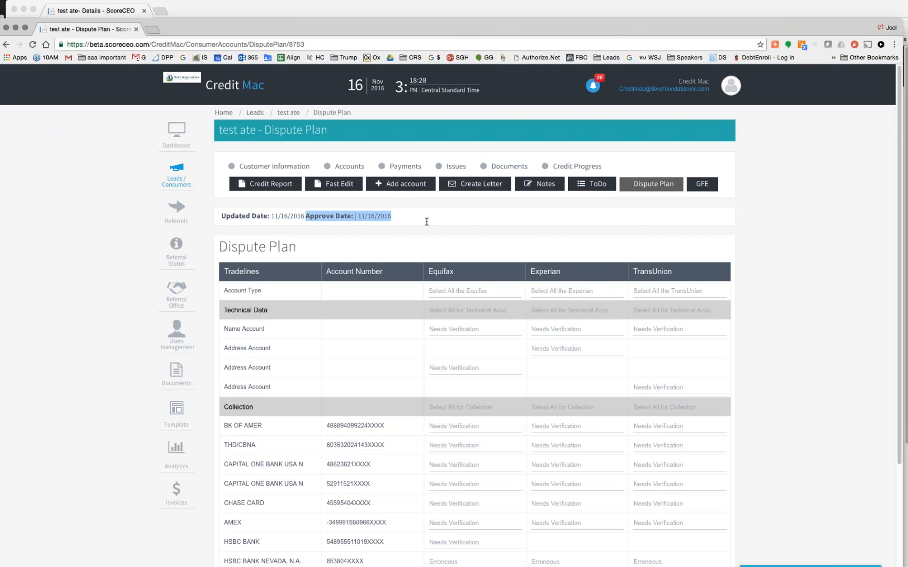
- Save and send the $1143 Good Faith Estimate, then return to the lead's details page
click(703, 184)
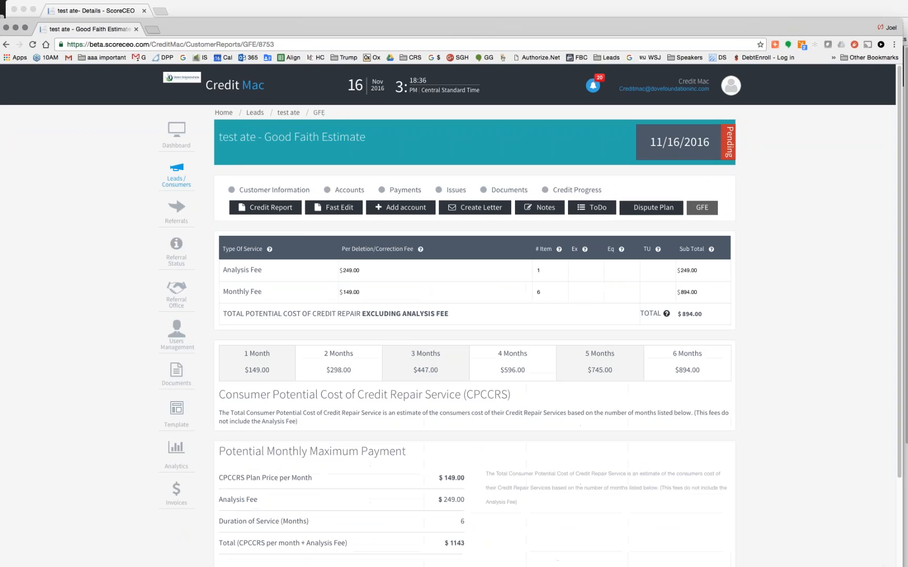
scroll(472, 337, down, 3)
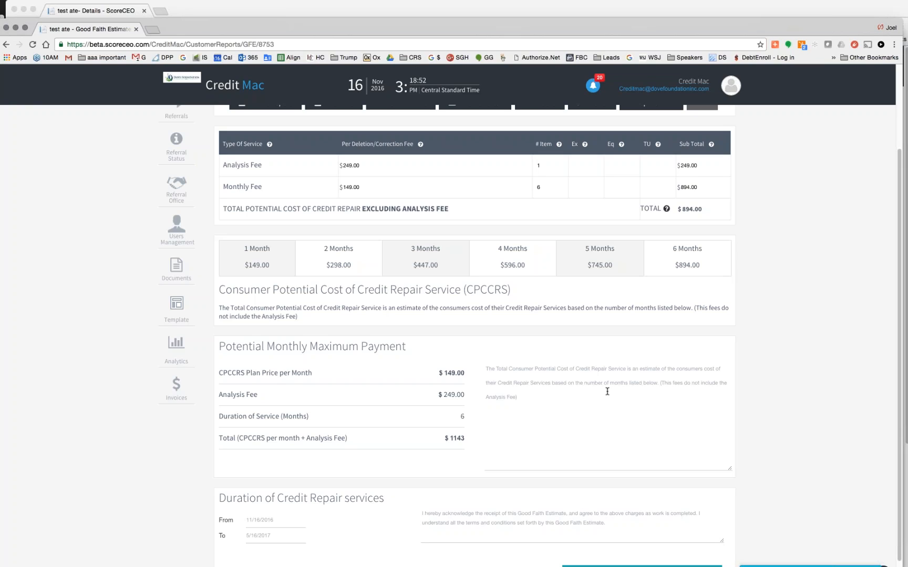
scroll(608, 391, down, 2)
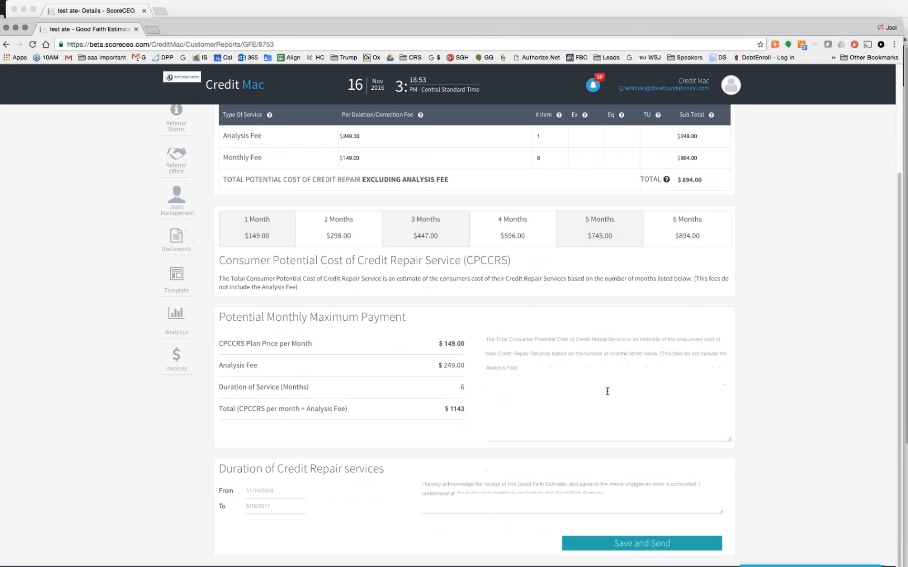
click(635, 545)
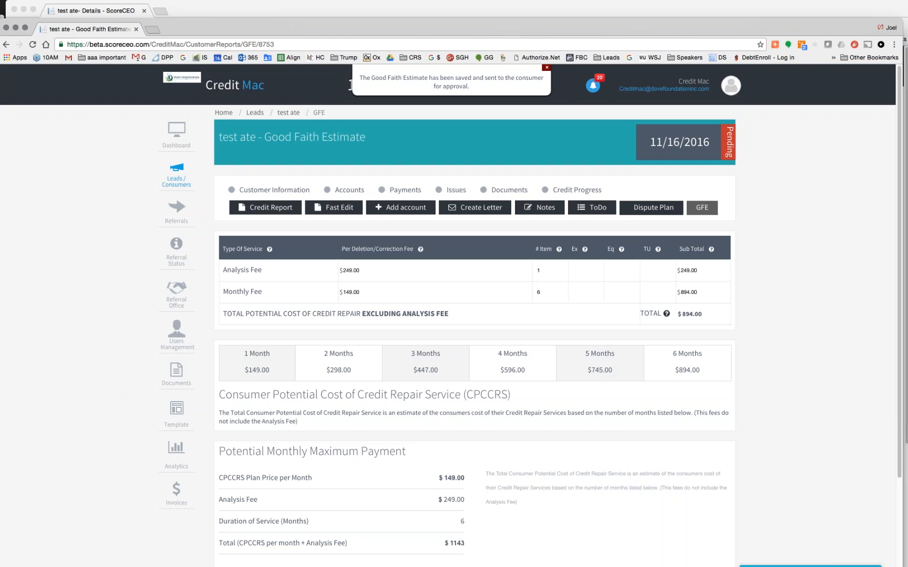
click(294, 113)
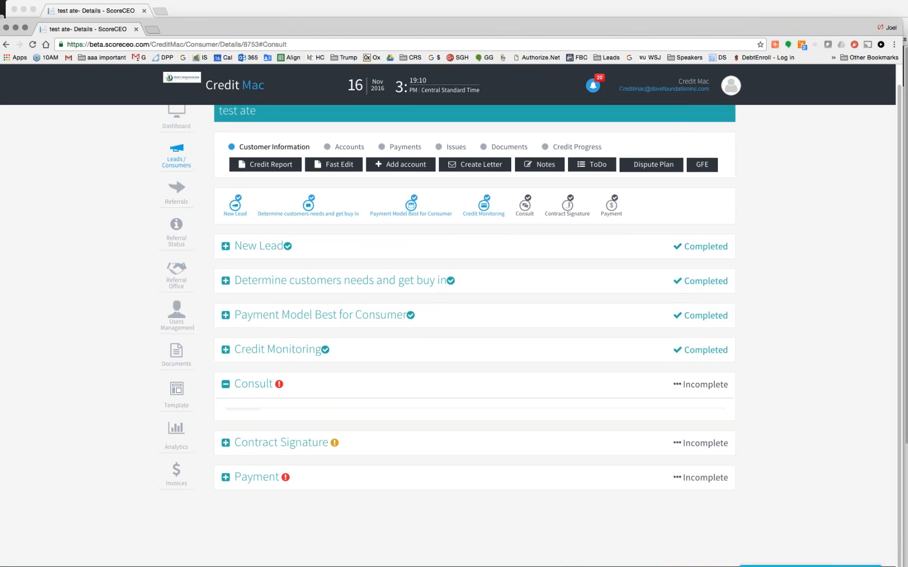
- Write the first consult note: lower revolving utilization and obtain new credit from Hutton Chase
scroll(375, 338, down, 3)
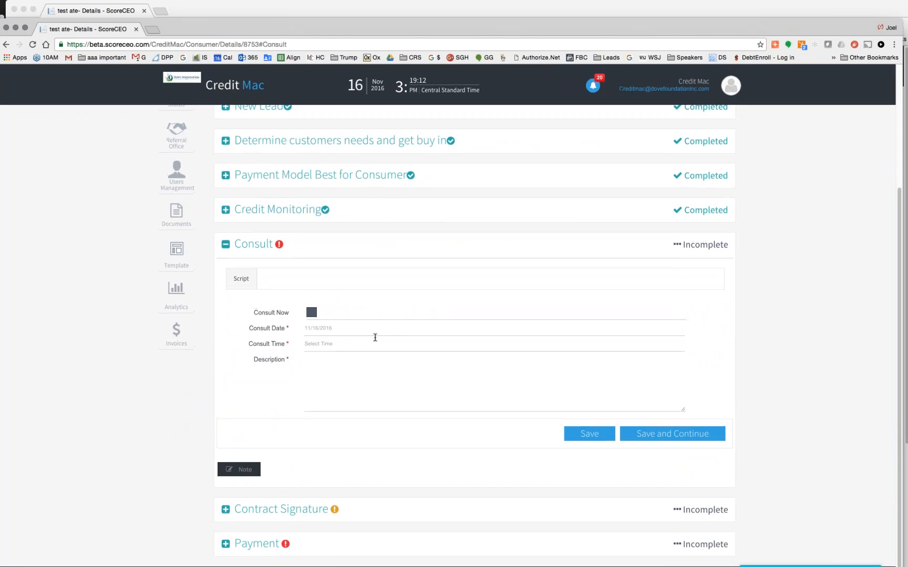
click(329, 362)
text(In consult with cus)
key(BackSpace)
key(BackSpace)
text(onsumer, told him to lower utilization r)
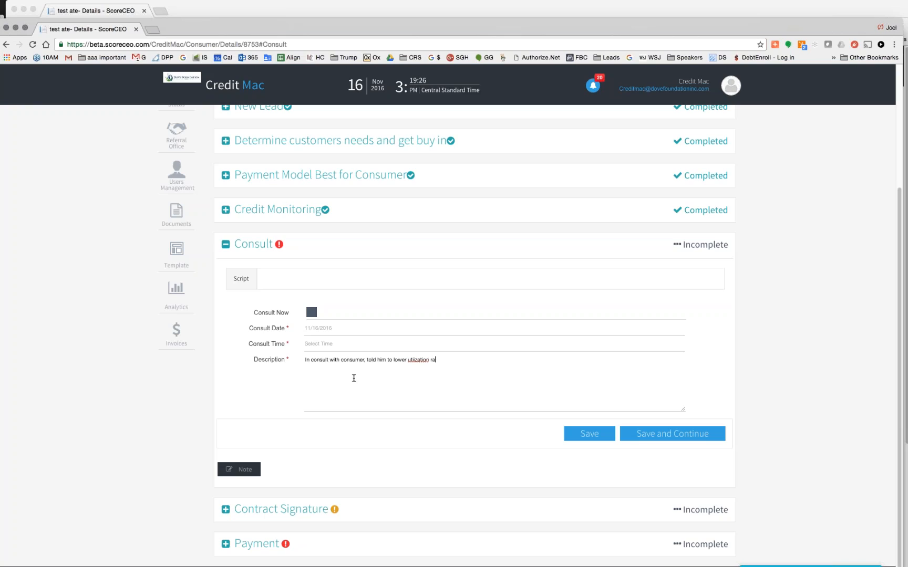
text(ation on revi)
key(BackSpace)
text(oilving accounts, obtain new credit from H)
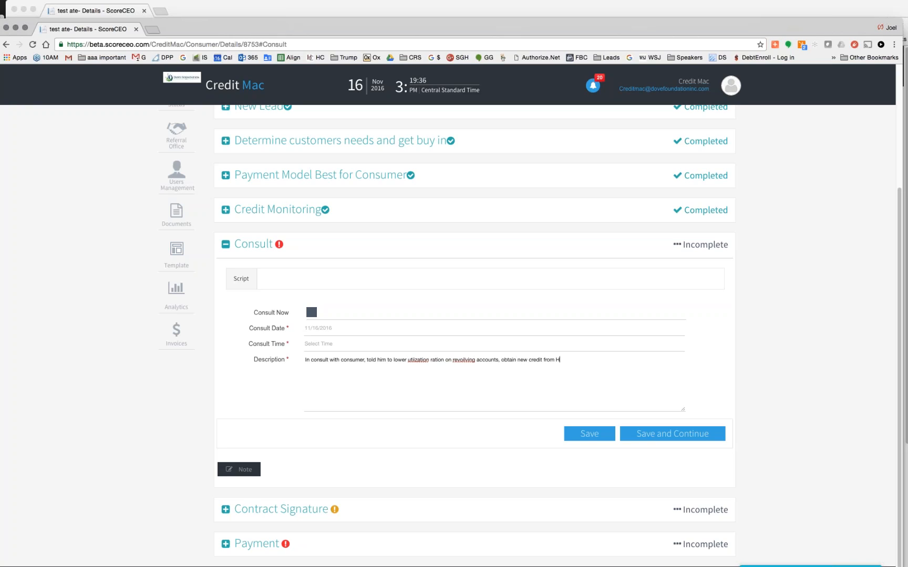
text(utton Chase)
- Add notes that the HSBC account isn't his, proof is coming, and not to dispute the credit union
scroll(452, 315, up, 1)
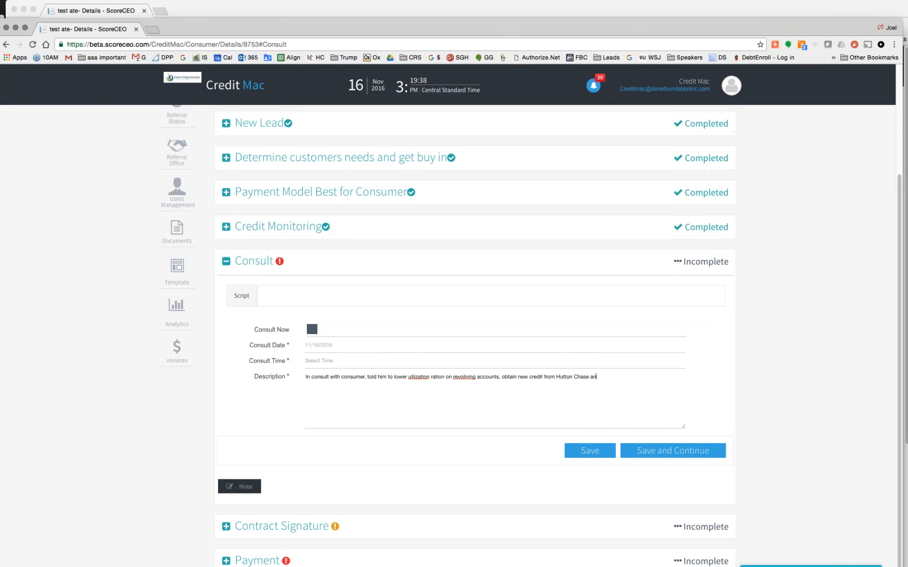
key(Return)
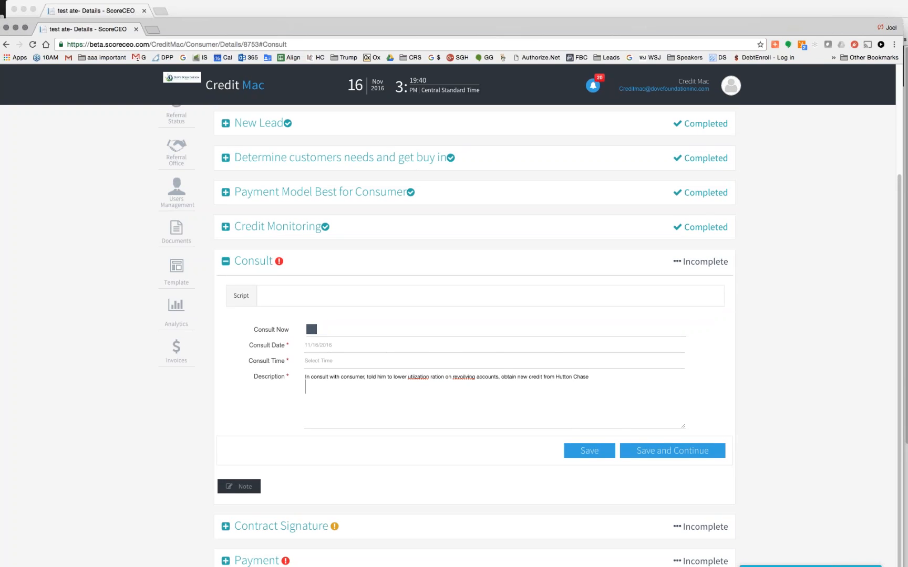
text(Mentioined that HSBC acount is not his)
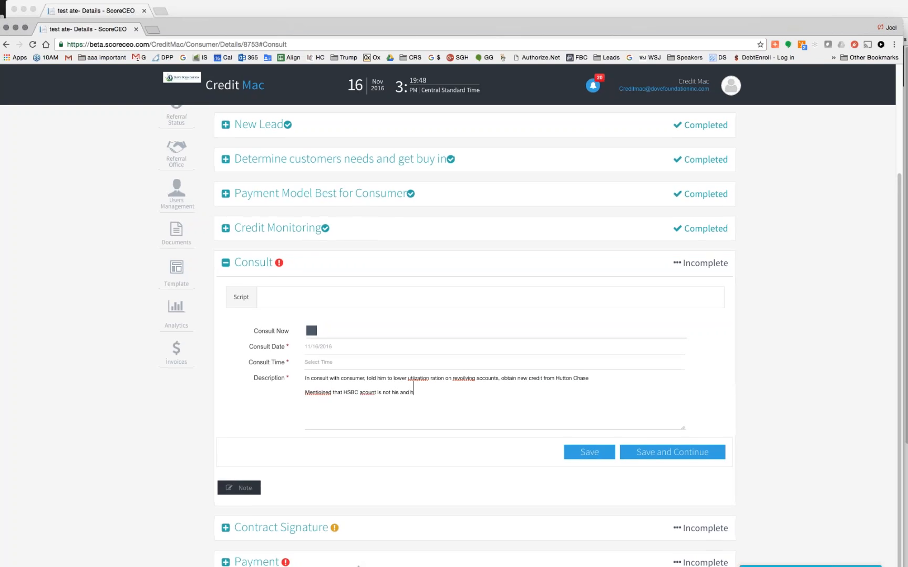
text( an)
key(BackSpace)
key(BackSpace)
text(but t)
text(athers, he iw)
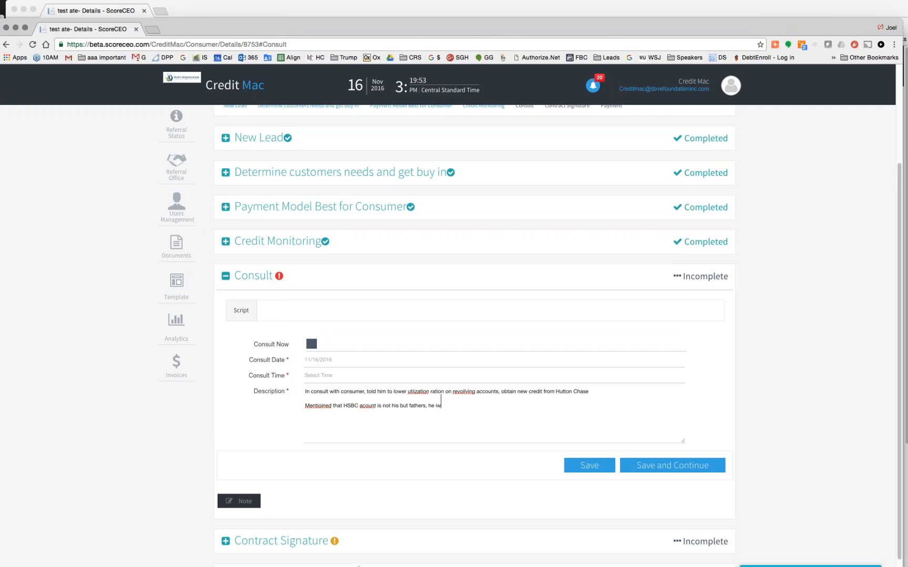
key(BackSpace)
text(s snding over proof.)
key(Return)
text(do not dispute)
text( credit)
scroll(531, 318, up, 1)
scroll(357, 566, up, 2)
text(union)
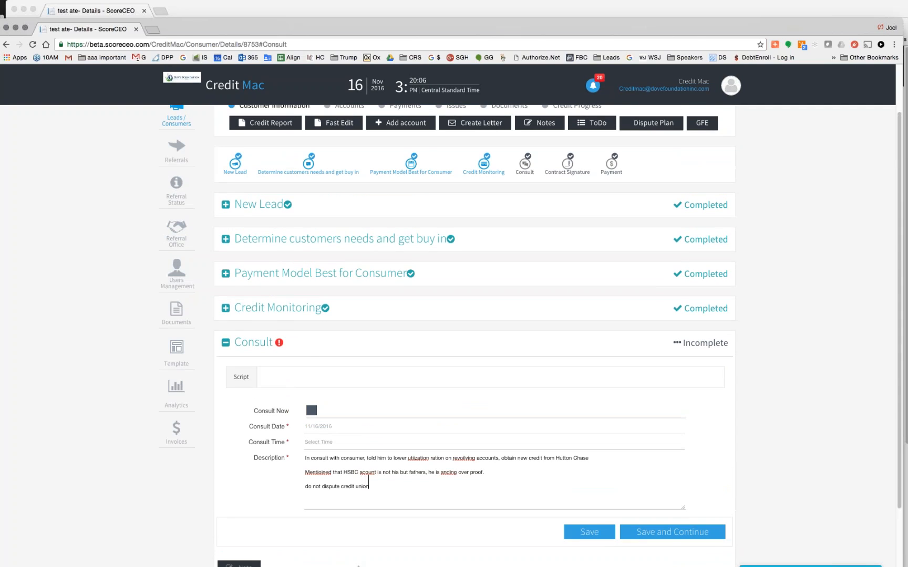
scroll(358, 566, down, 3)
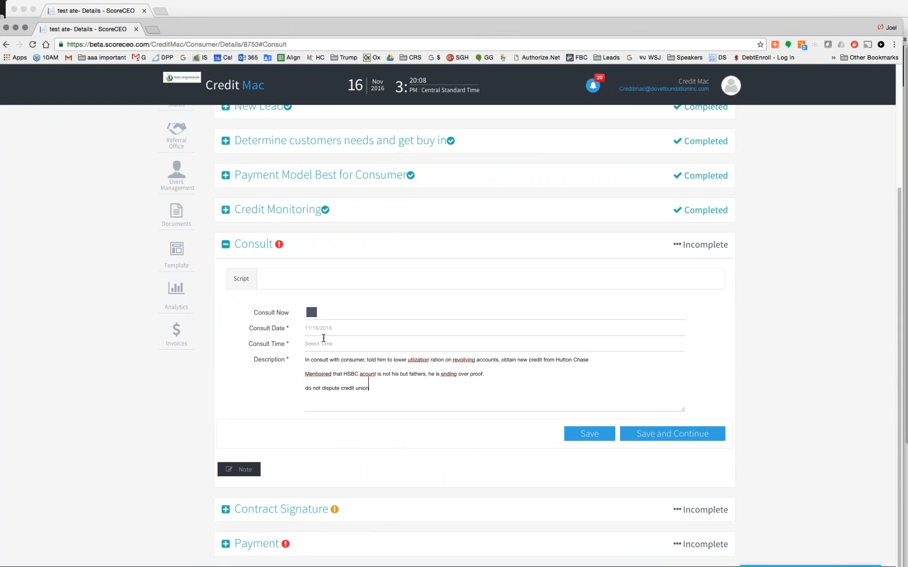
- Set the consult time to 3:20 PM, tick Consult Now, and save and continue
click(324, 343)
click(343, 389)
click(365, 381)
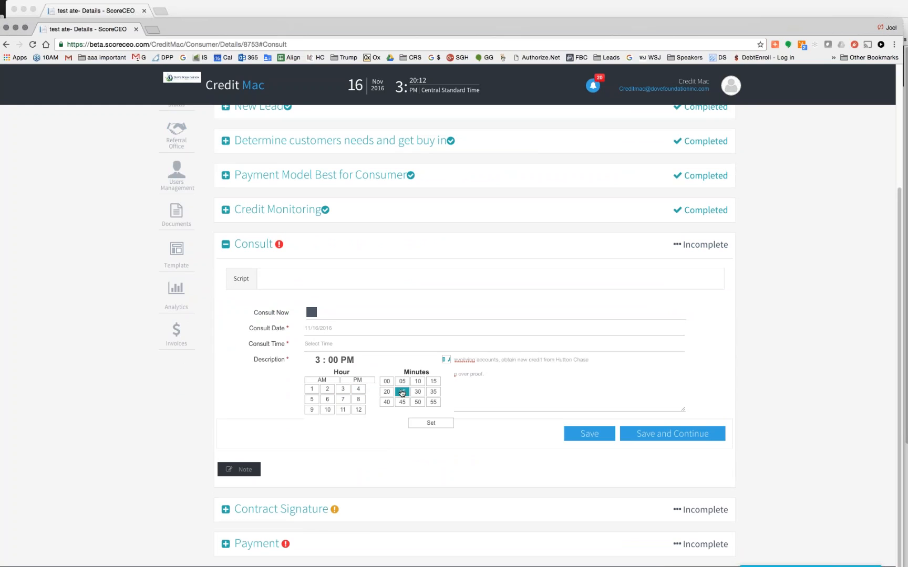
click(387, 392)
click(358, 389)
click(344, 389)
click(442, 425)
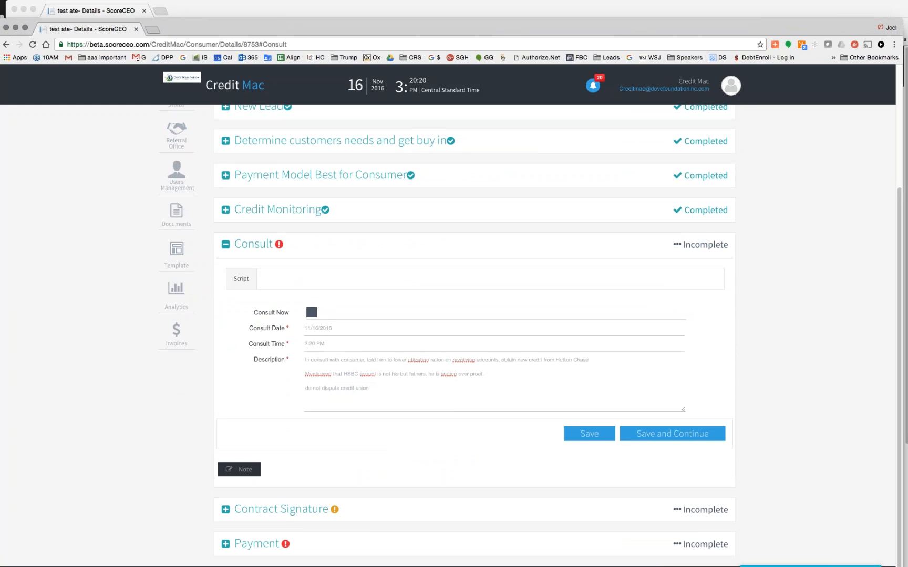
click(312, 313)
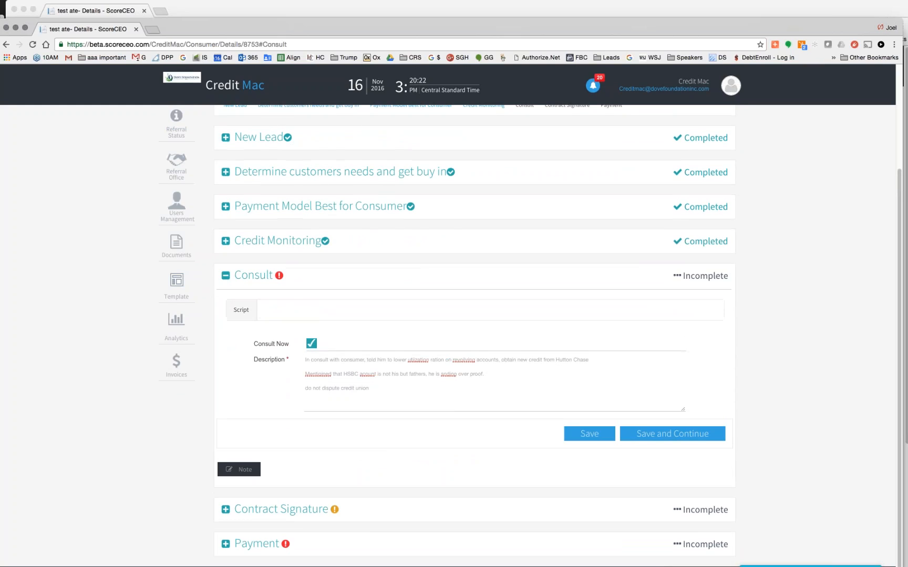
click(689, 436)
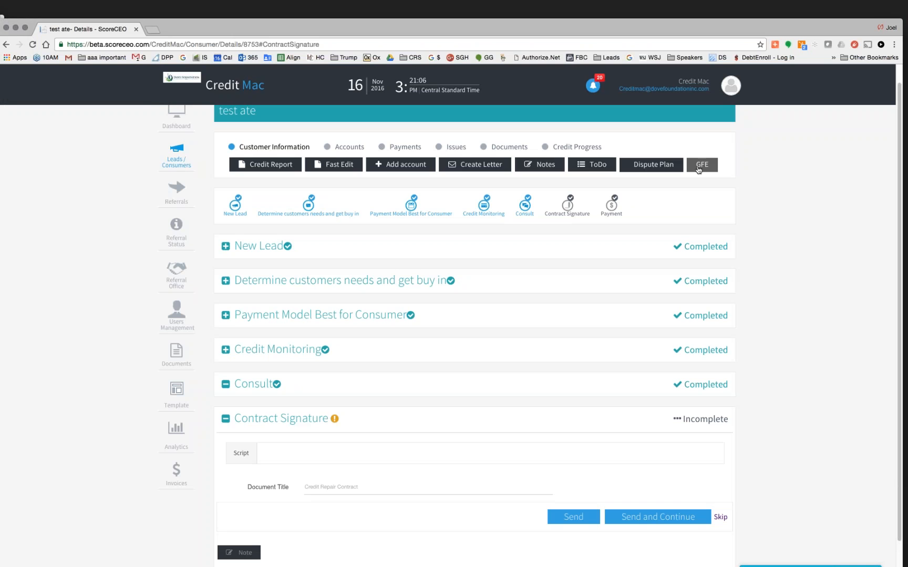
- Open the consumer's Good Faith Estimate in the portal and highlight its $1143 total
mouse_move(702, 28)
mouse_down()
mouse_move(700, 198)
mouse_move(699, 9)
mouse_up()
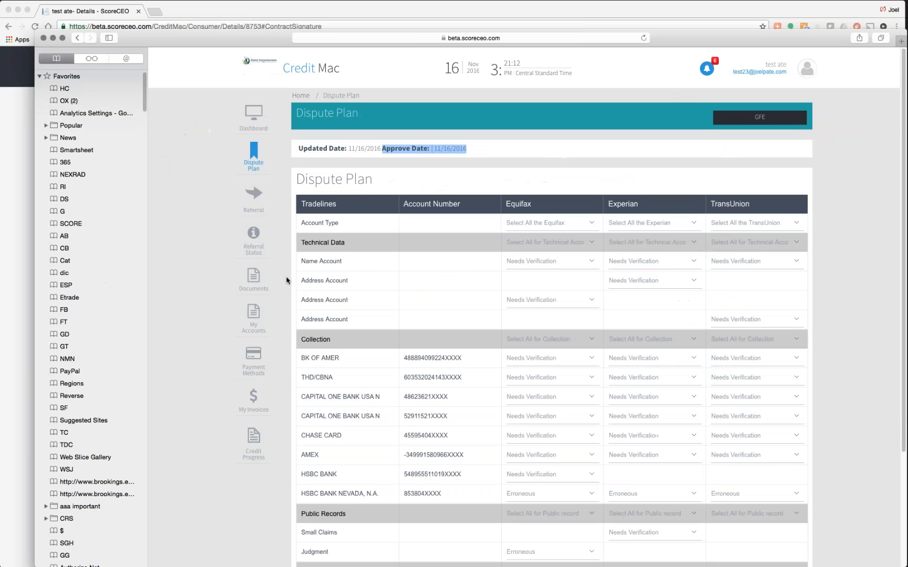
mouse_move(694, 377)
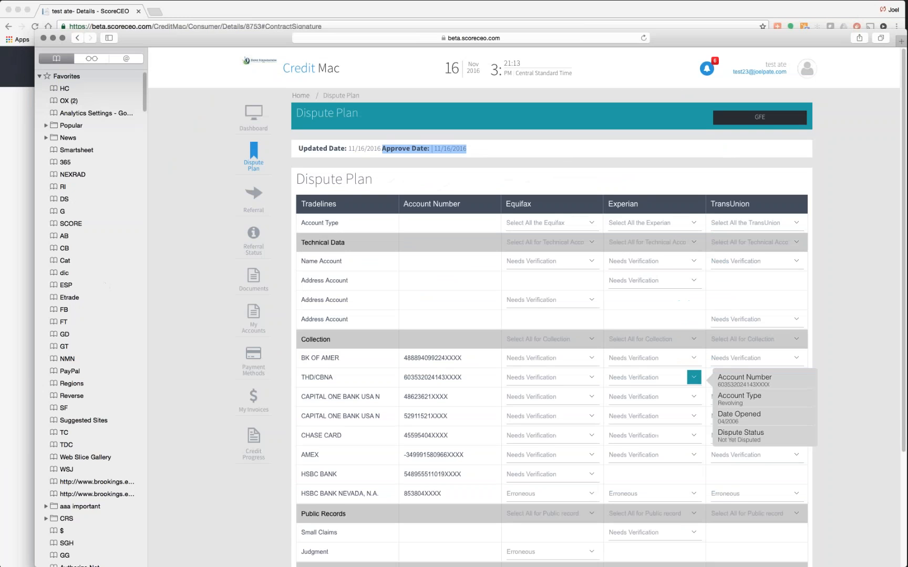
click(760, 119)
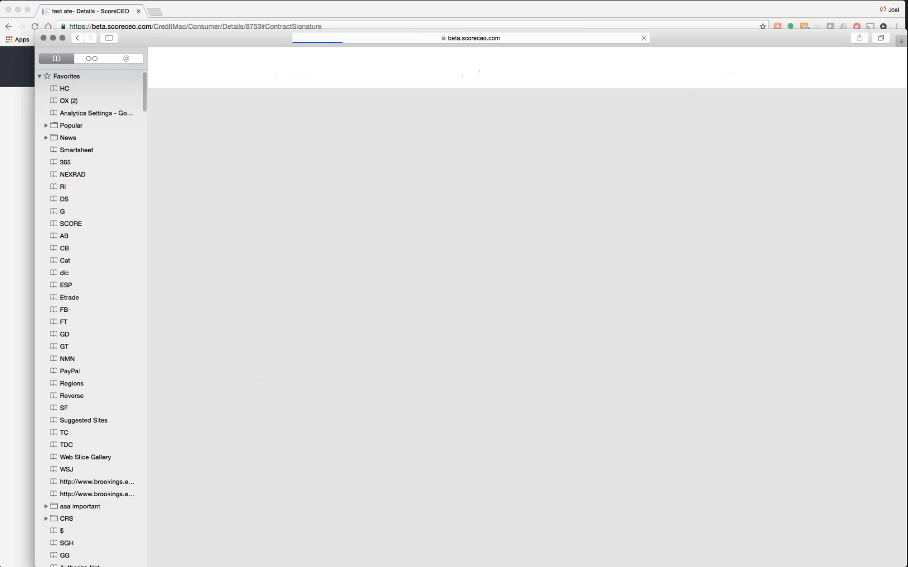
scroll(811, 416, down, 3)
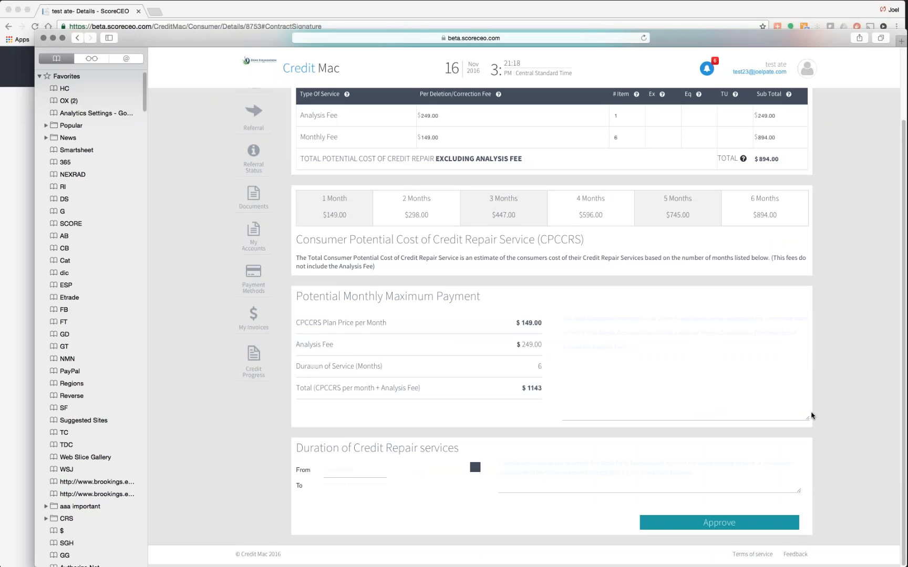
drag(523, 392, 541, 392)
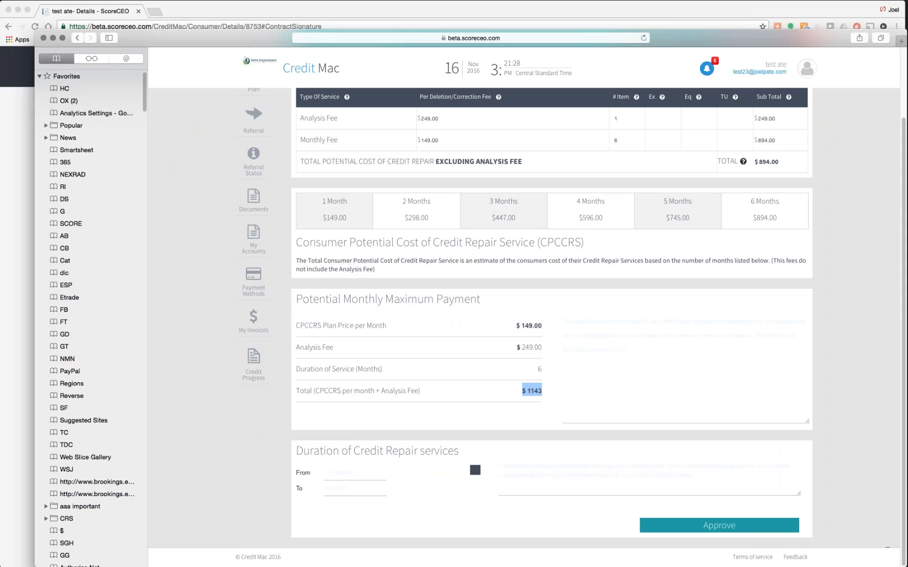
- Switch the payment model to Bronze Monthly Individual, review its plan details, and save
click(743, 5)
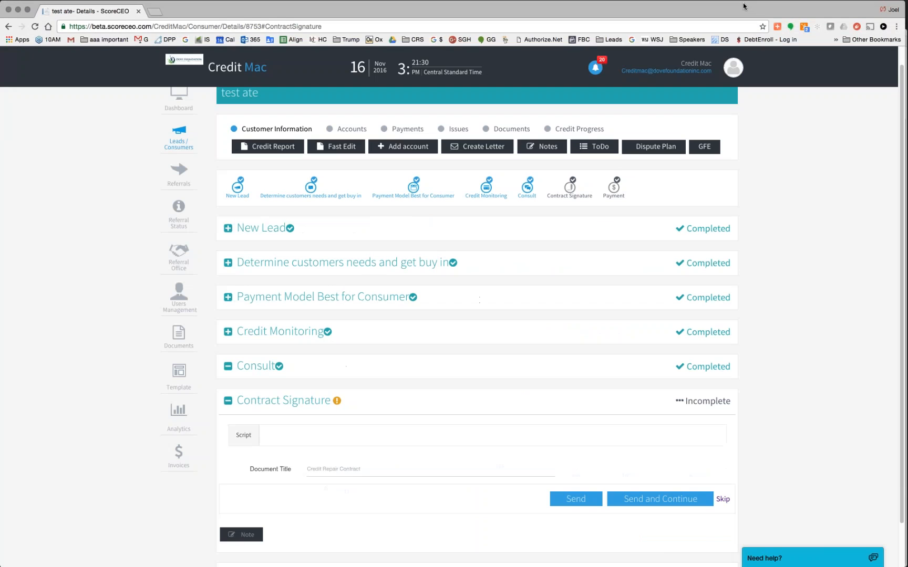
click(335, 297)
click(417, 347)
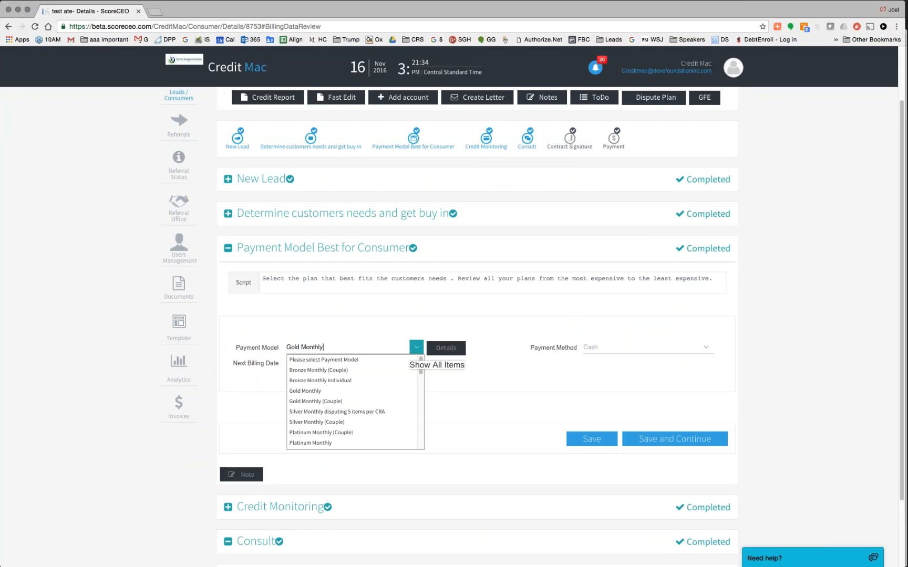
click(301, 381)
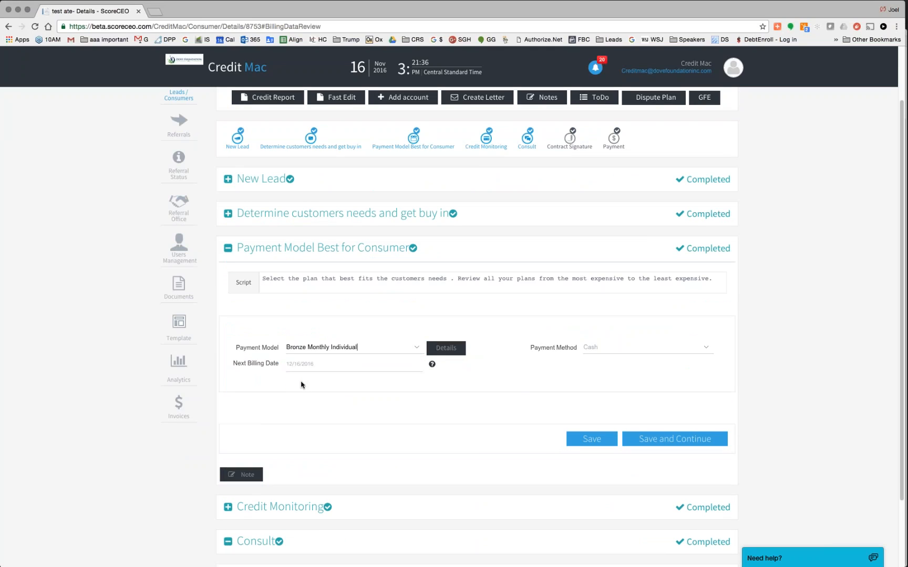
click(446, 348)
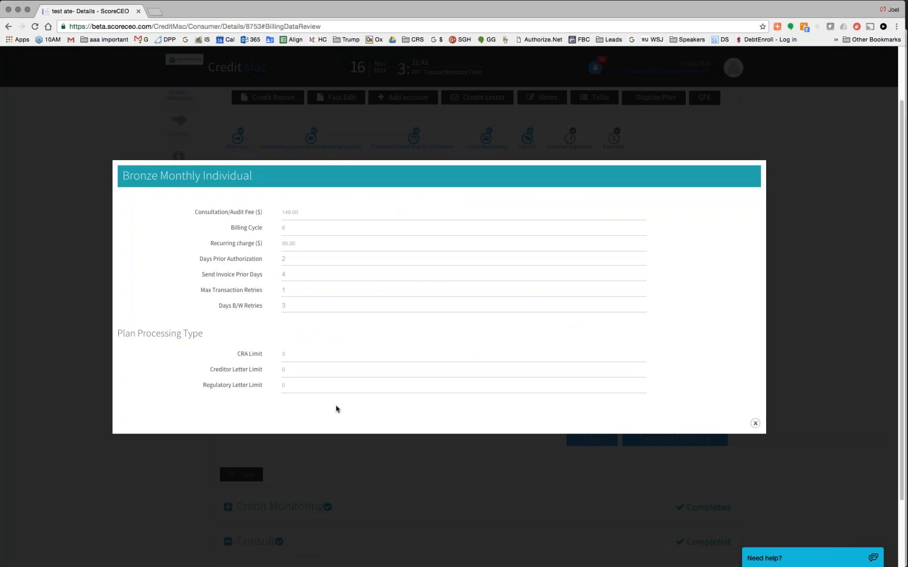
click(755, 422)
click(683, 440)
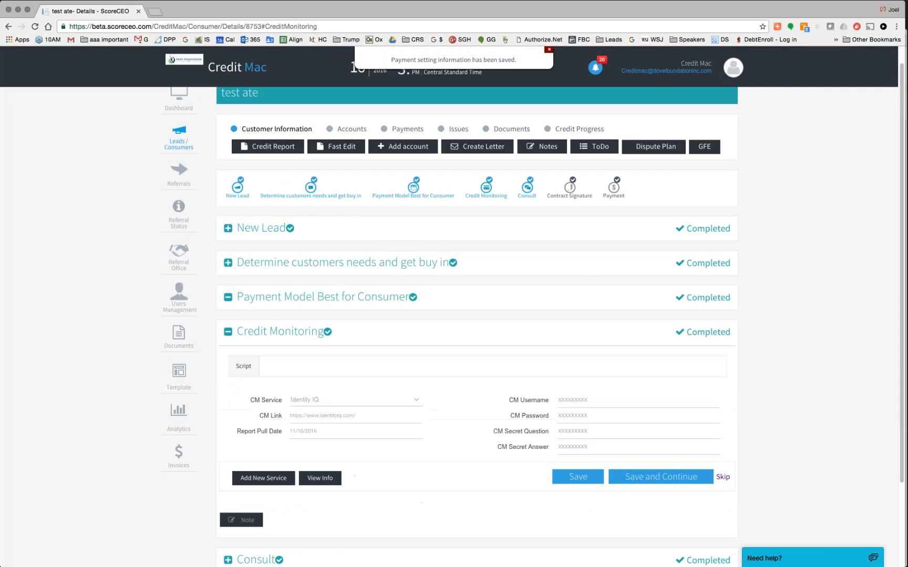
- Resend the updated Good Faith Estimate to the consumer for approval
click(704, 147)
scroll(657, 525, down, 5)
click(656, 526)
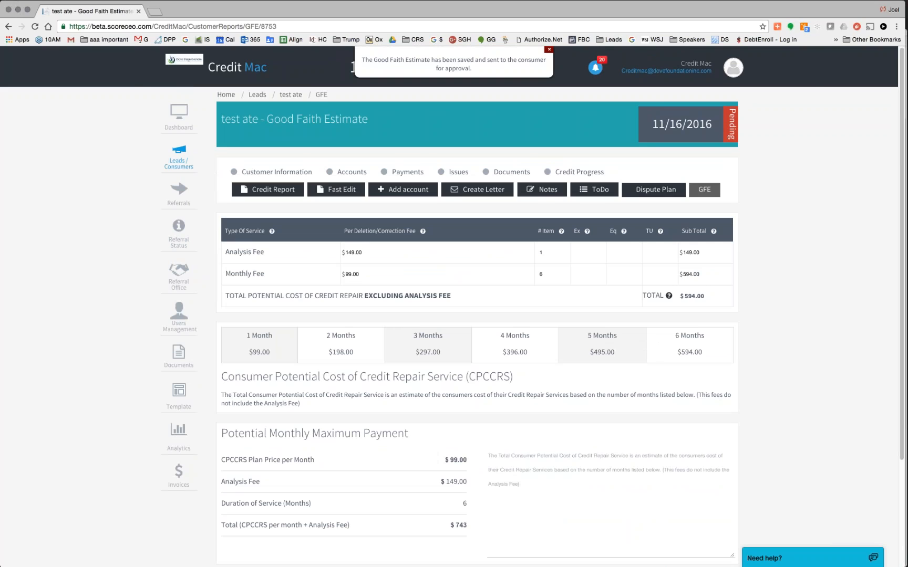
- In the client portal, reload, acknowledge the terms, and approve the $743 estimate
key(super+Tab)
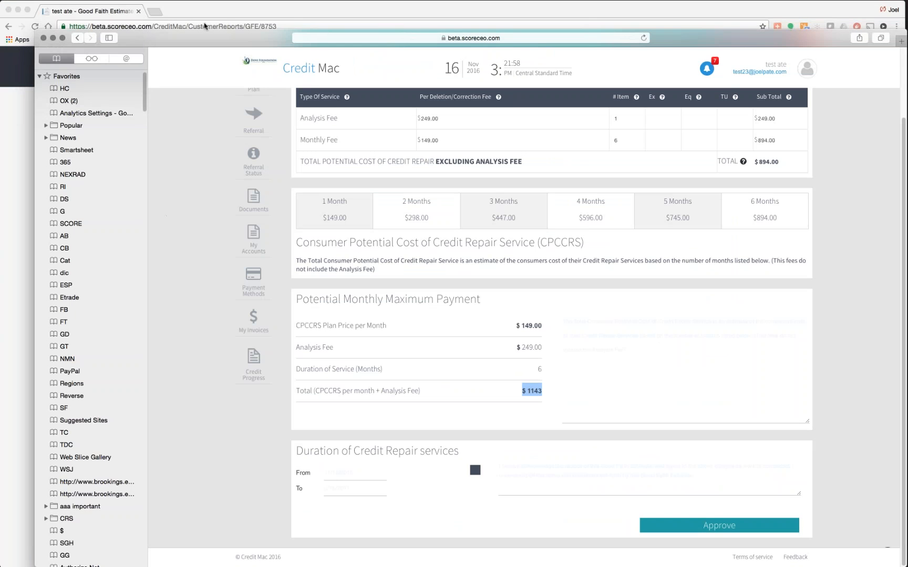
click(643, 38)
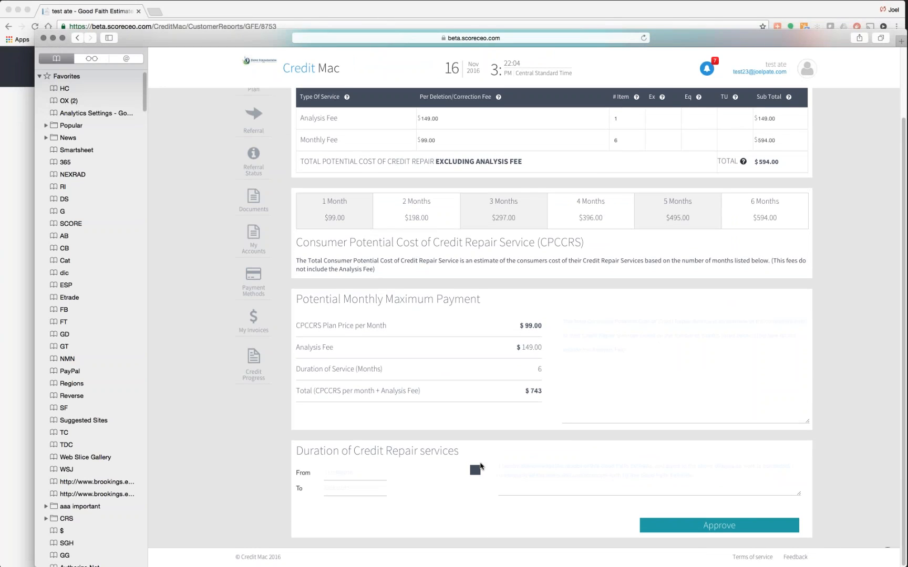
click(476, 470)
click(704, 526)
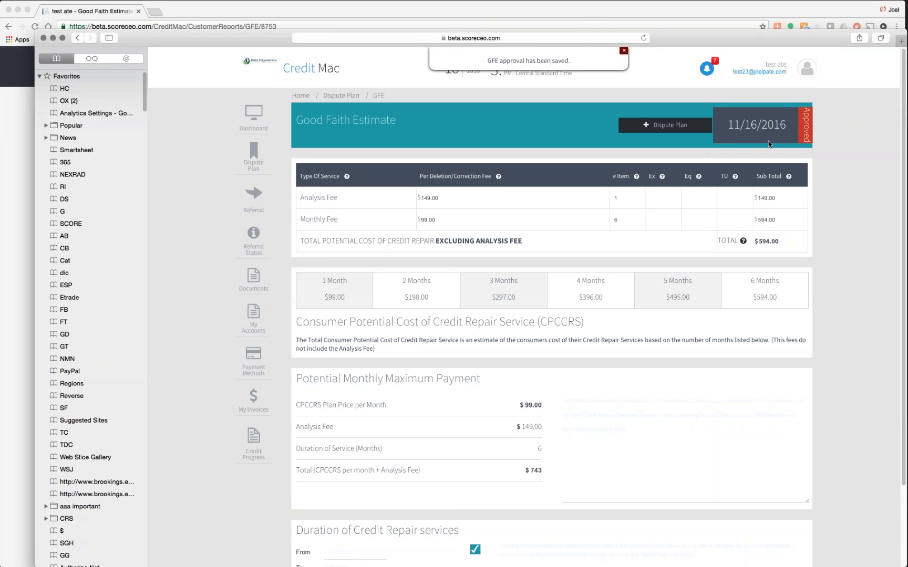
click(224, 11)
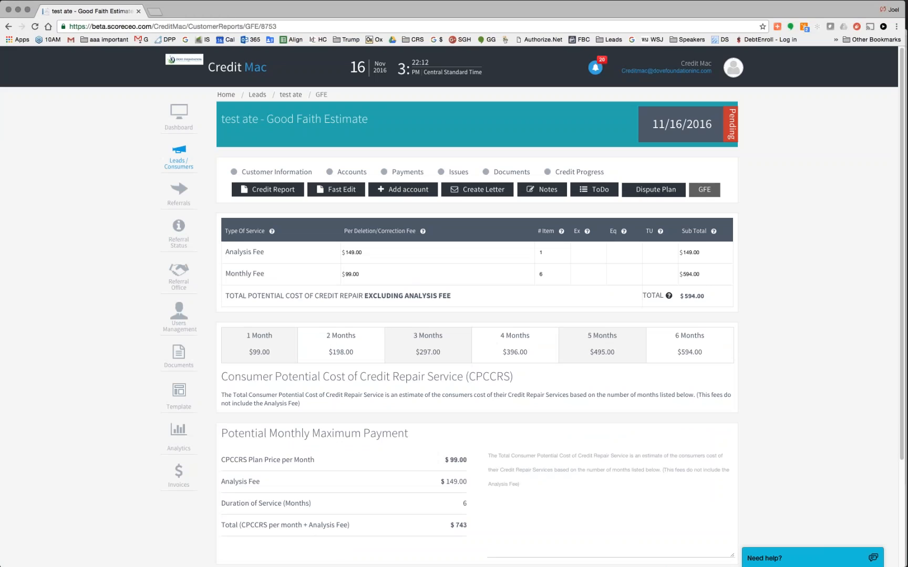
- Reload the Good Faith Estimate page and save and send the approved estimate
click(35, 27)
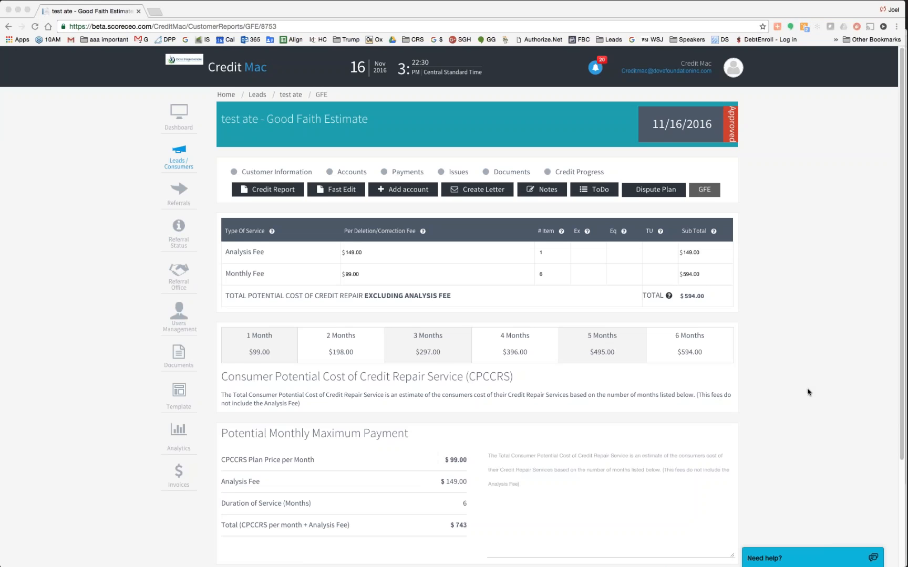
scroll(808, 391, down, 4)
scroll(807, 391, down, 2)
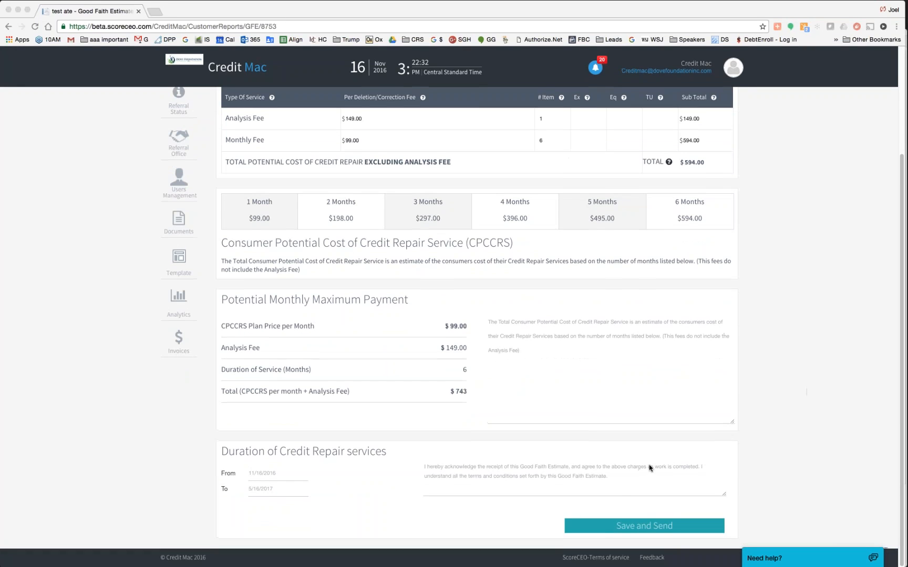
click(636, 527)
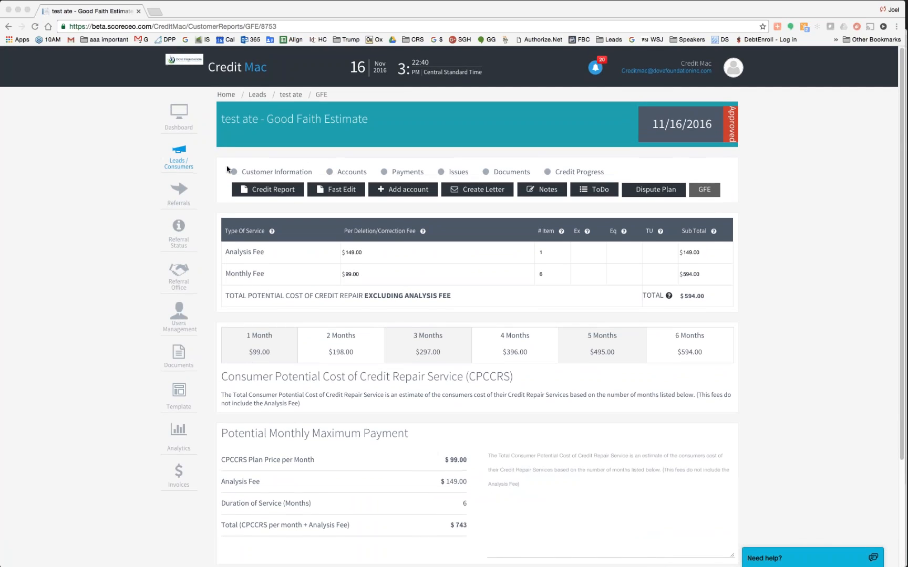
- Return to the test lead's details and expand the Contract Signature step
click(293, 95)
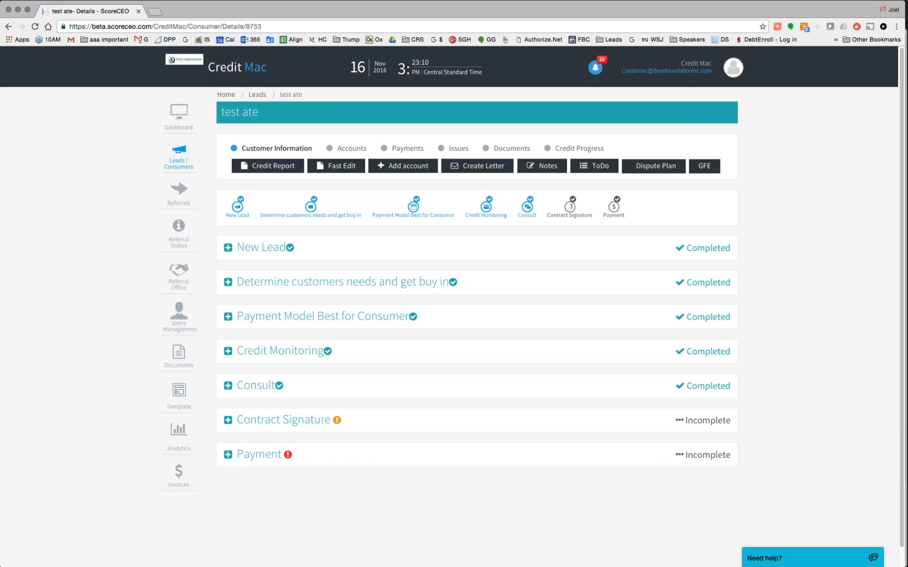
click(310, 423)
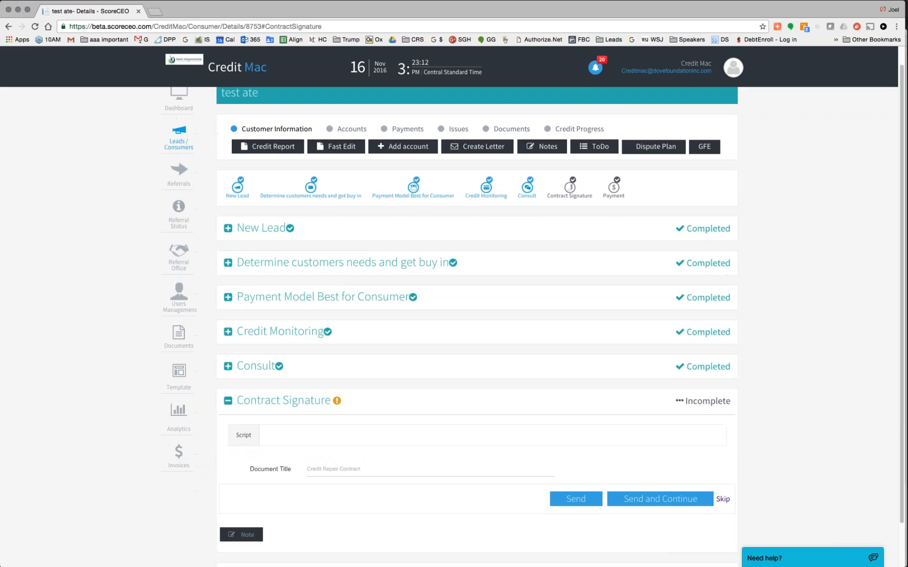
scroll(454, 316, down, 2)
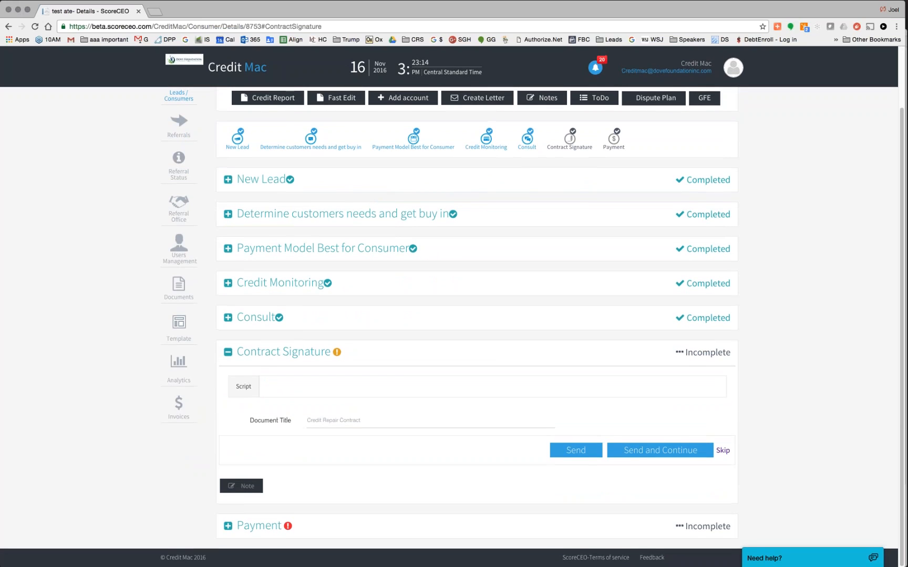
scroll(454, 326, up, 2)
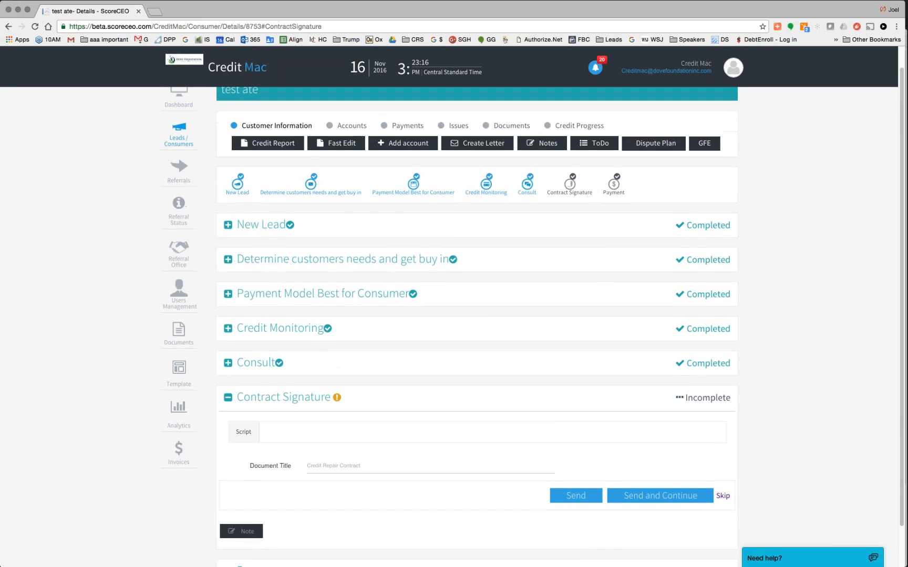
scroll(454, 326, up, 1)
- Open Configuration in a new window, edit California under State Compliance, and view its State Disclosure
click(733, 68)
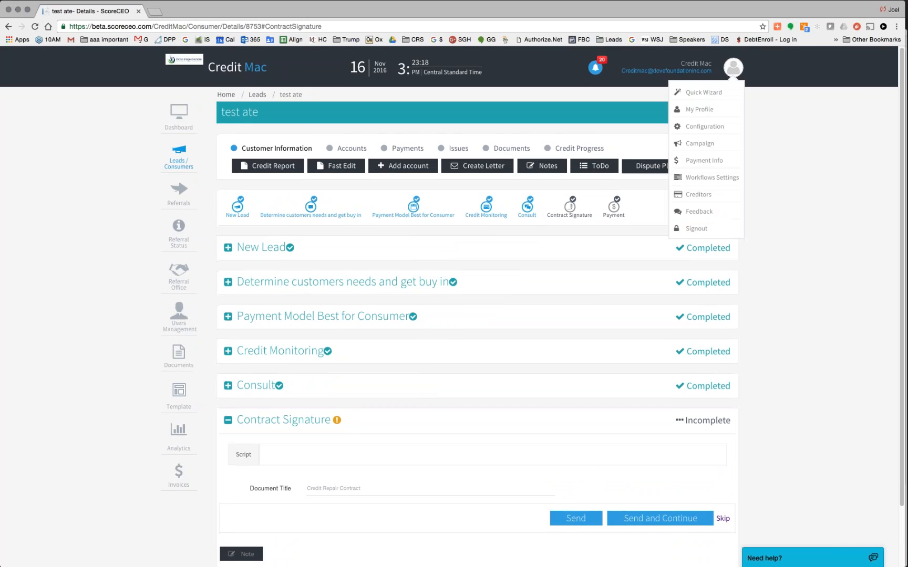
right_click(705, 129)
click(724, 140)
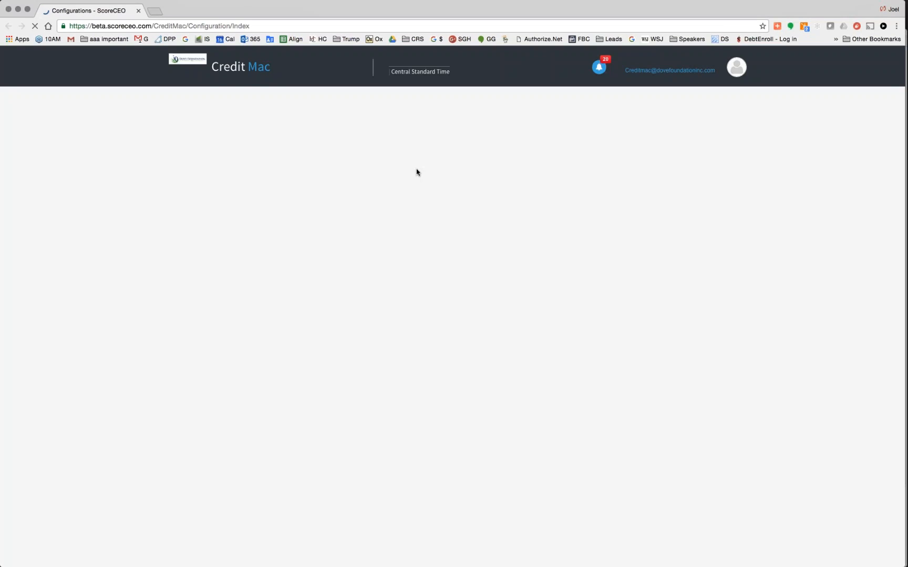
click(443, 176)
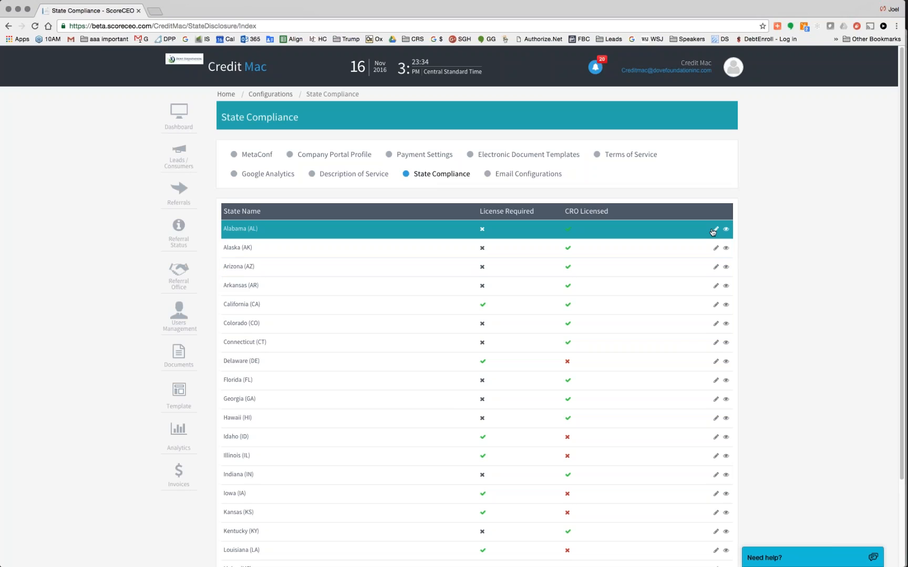
scroll(714, 231, down, 2)
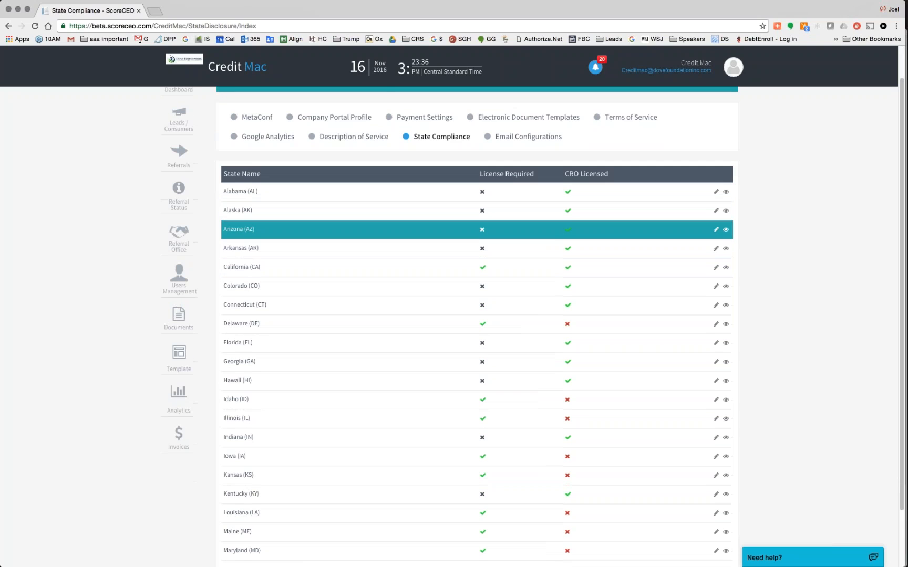
click(716, 269)
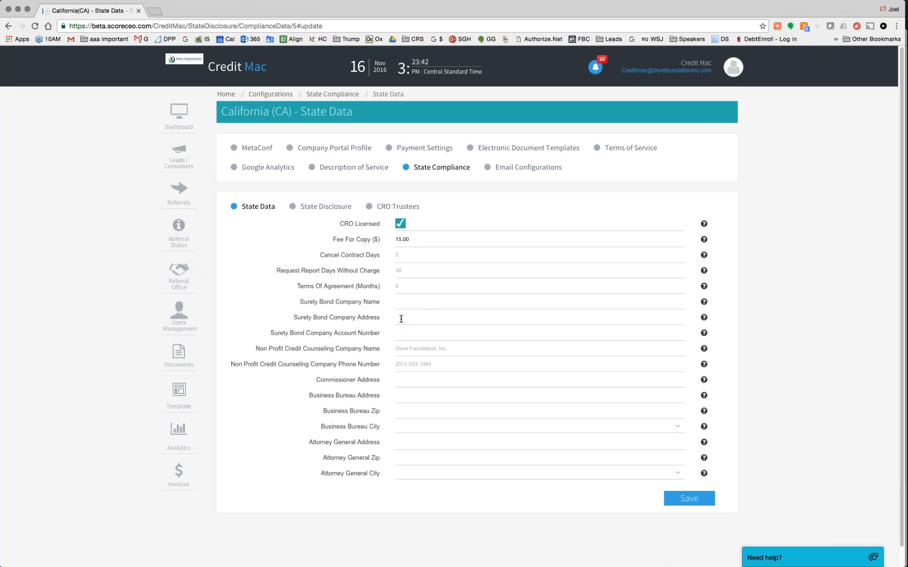
drag(383, 305, 345, 318)
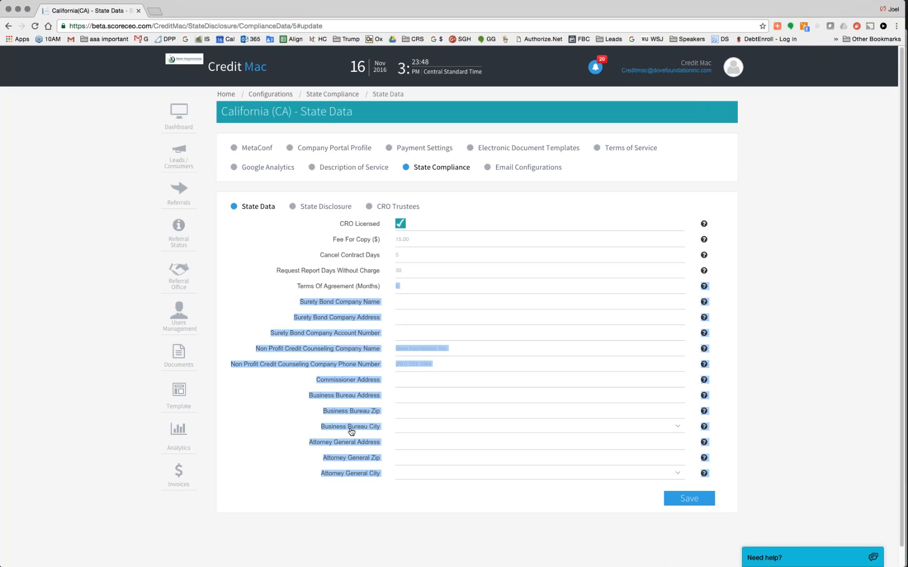
click(311, 208)
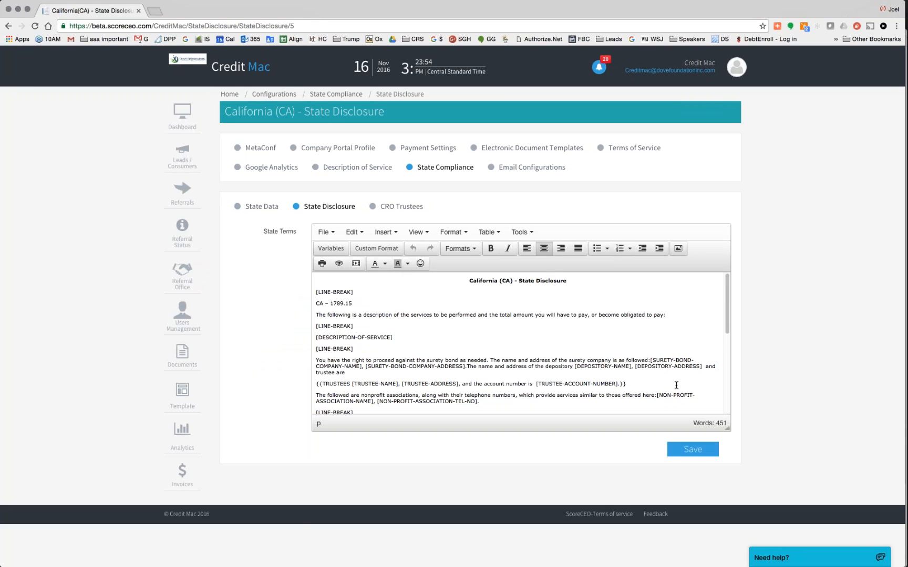
- Scroll through California's State Disclosure terms to review the text
scroll(677, 385, down, 3)
scroll(676, 386, up, 5)
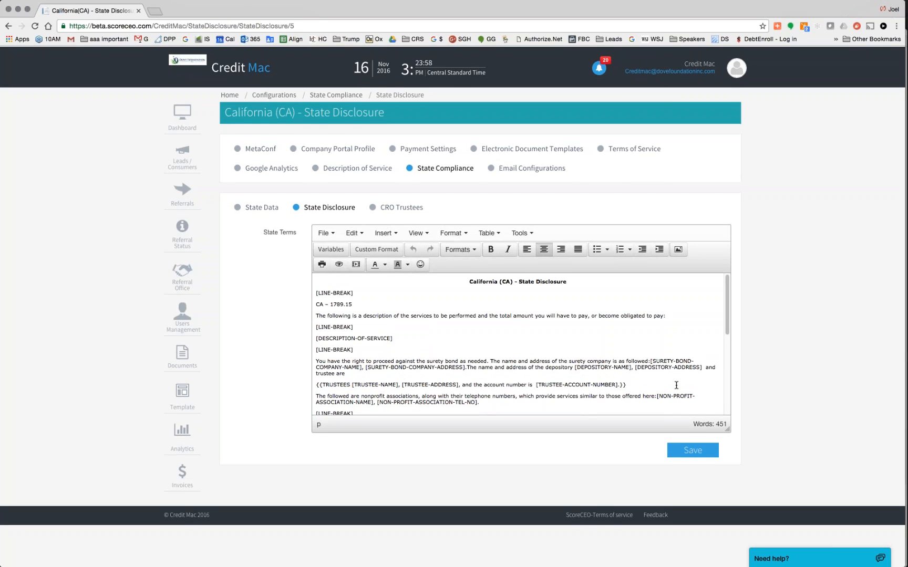
scroll(676, 385, down, 8)
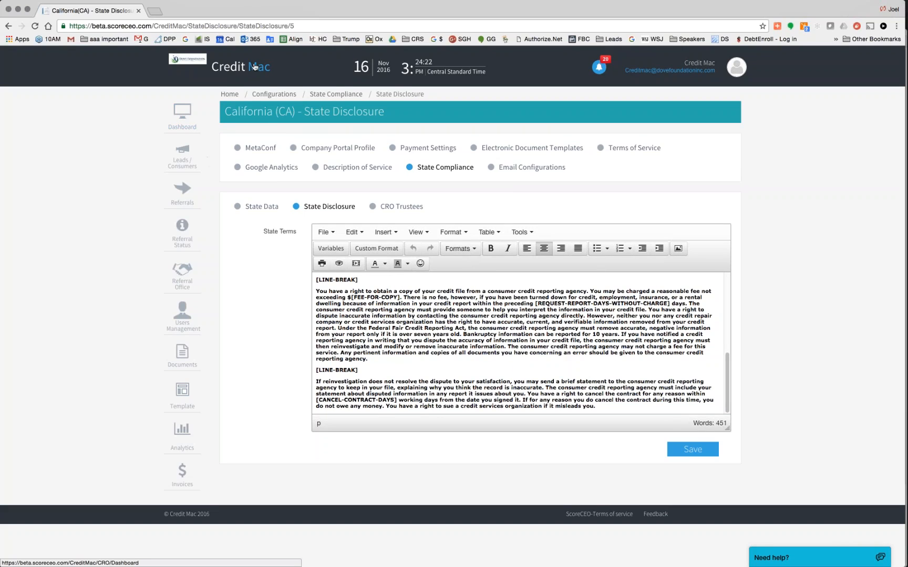
- Close the configuration window and send the Credit Repair Contract, continuing to Payment
click(8, 9)
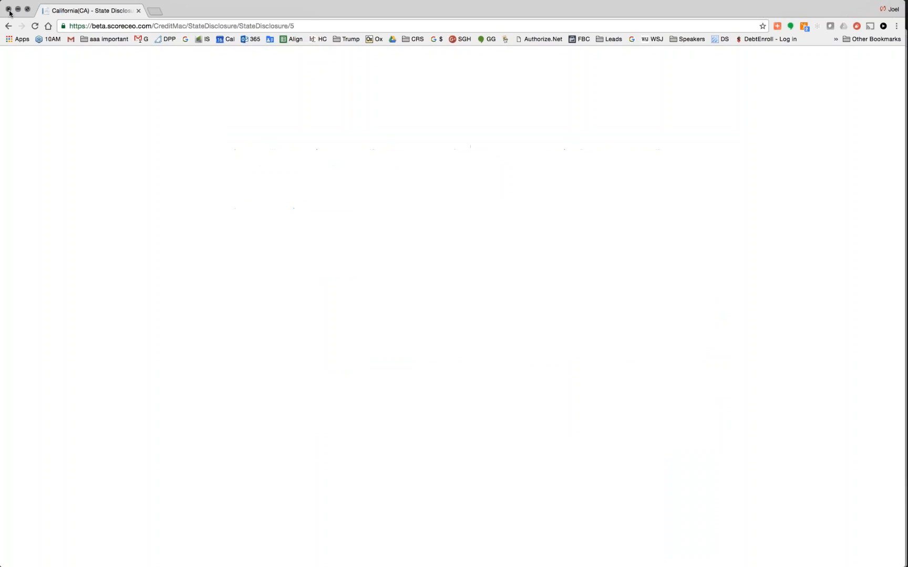
scroll(452, 370, down, 3)
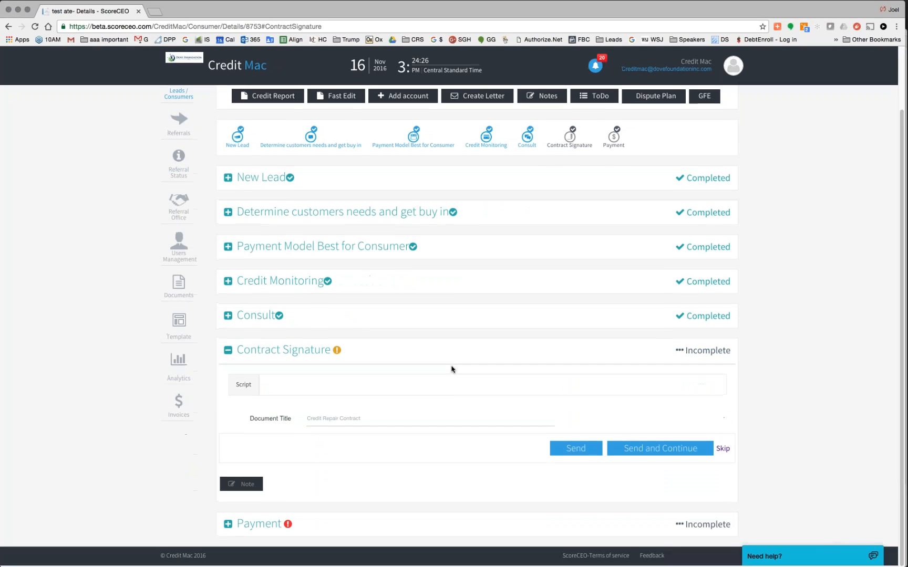
click(658, 453)
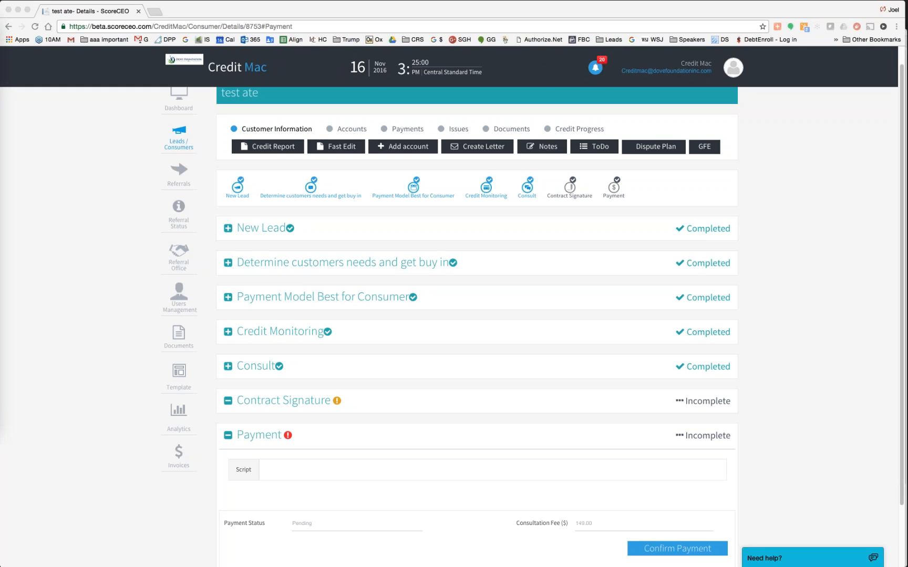
- Bring the HelloSign email into view and open the contract with Review & Sign
drag(0, 39, 403, 83)
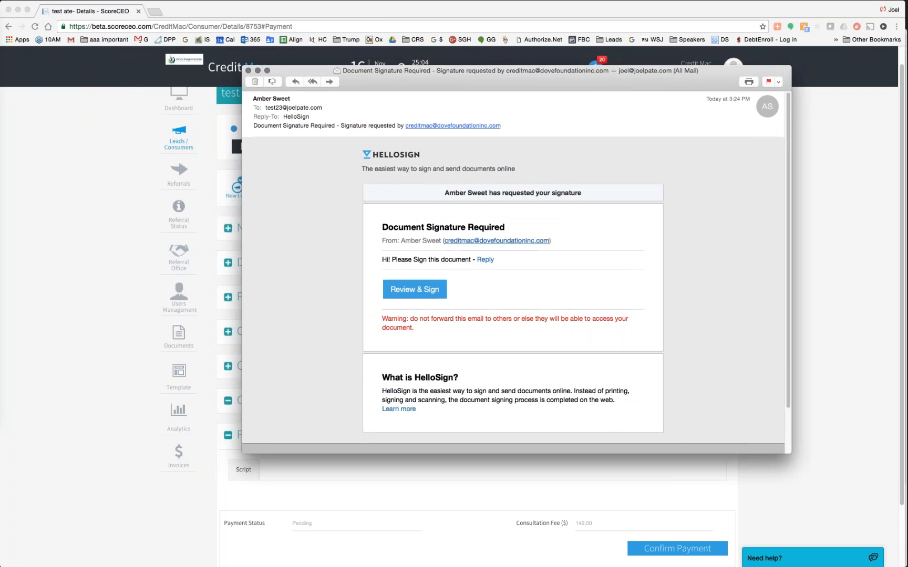
click(420, 290)
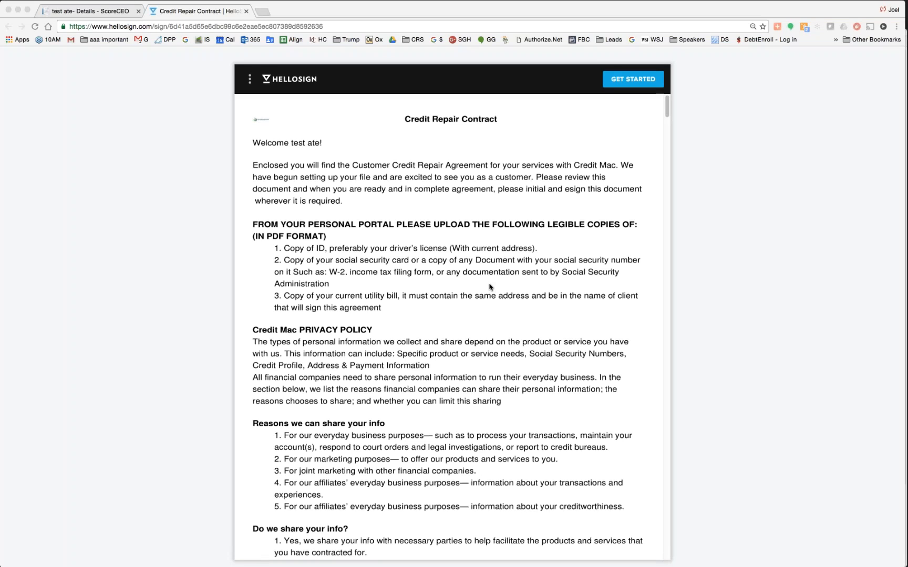
- Scroll through the Credit Repair Contract from the welcome letter down to Exhibit A
scroll(489, 287, down, 2)
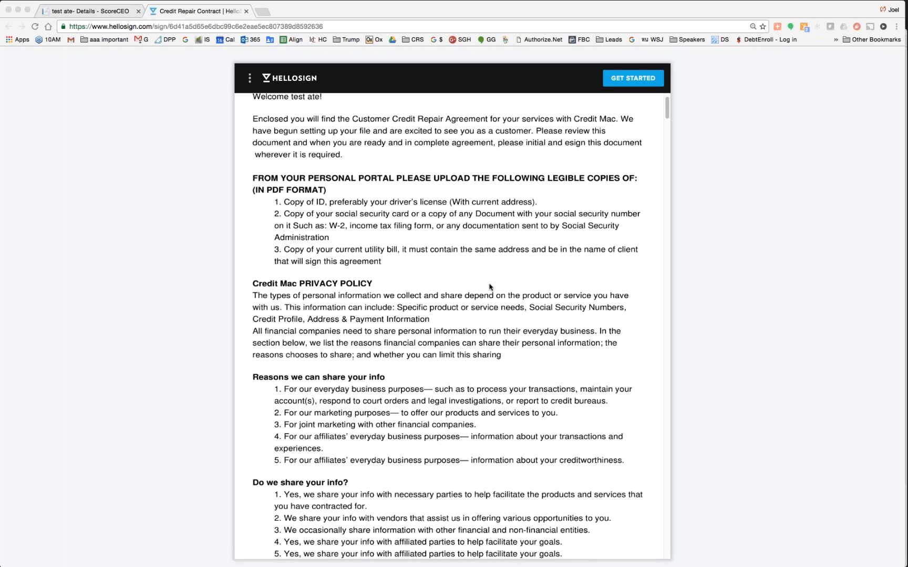
scroll(489, 286, down, 20)
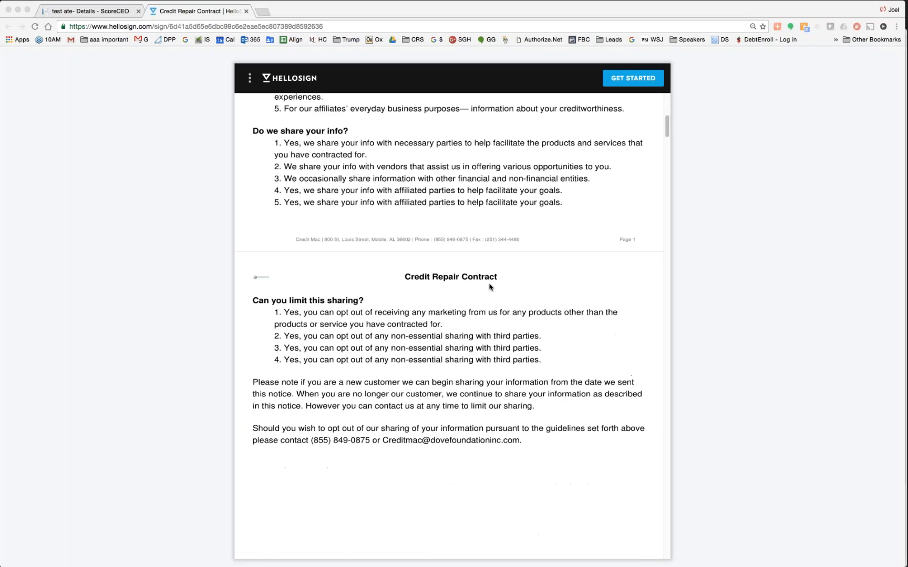
scroll(489, 287, down, 10)
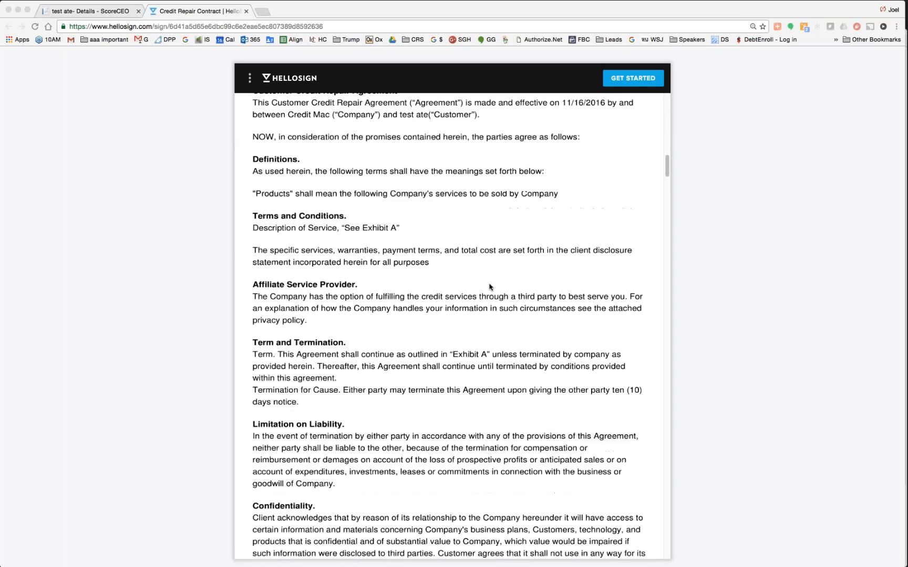
scroll(490, 287, down, 4)
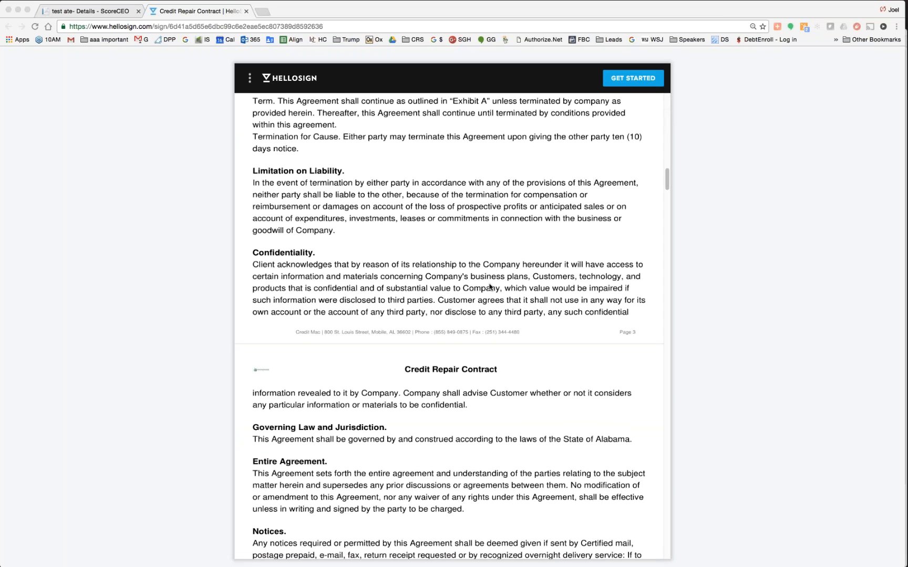
scroll(489, 287, down, 5)
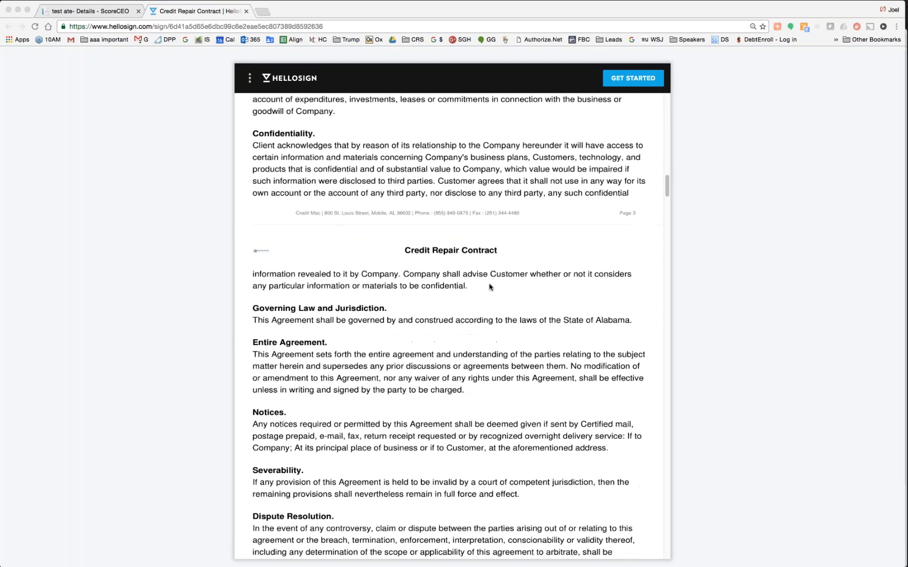
scroll(489, 286, down, 6)
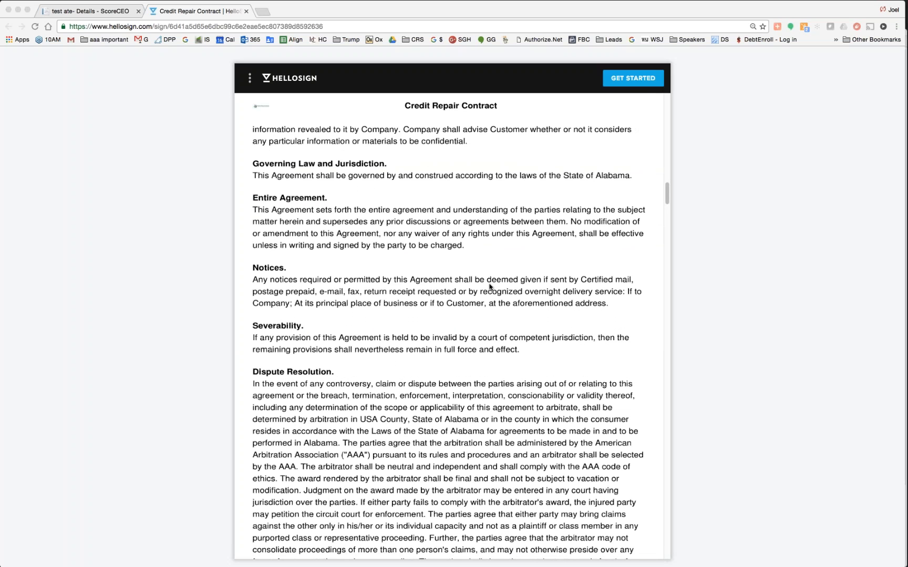
scroll(489, 287, down, 6)
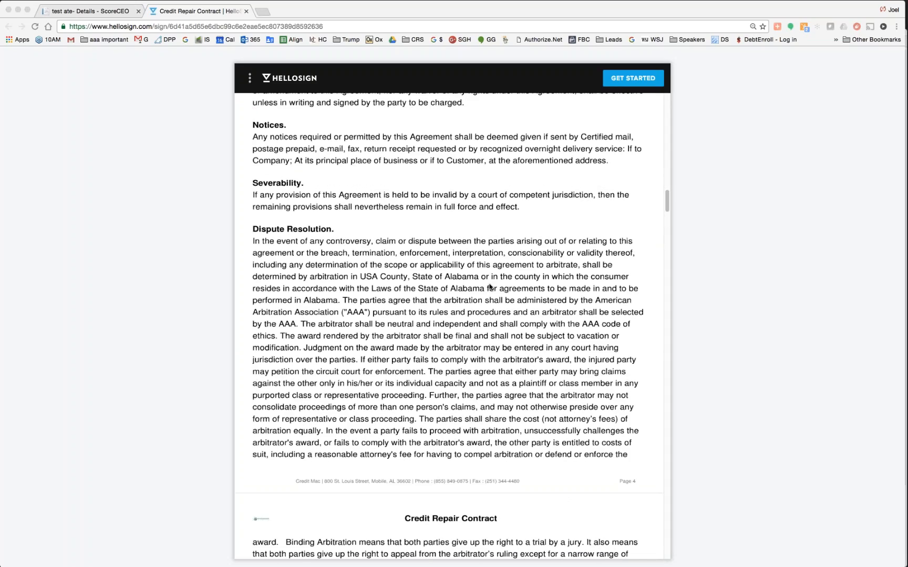
scroll(489, 287, down, 18)
scroll(489, 287, down, 20)
scroll(489, 286, down, 20)
scroll(489, 287, down, 20)
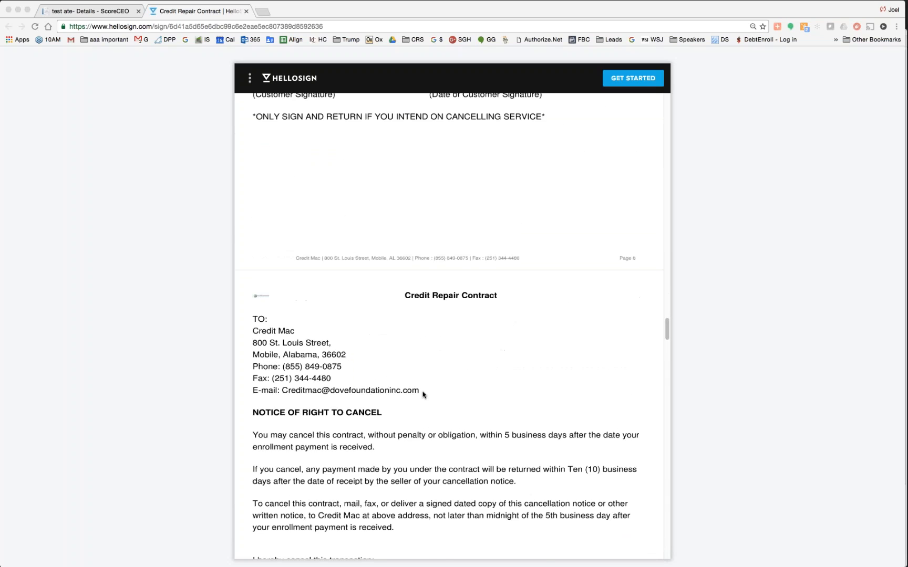
scroll(423, 394, down, 20)
scroll(401, 389, down, 2)
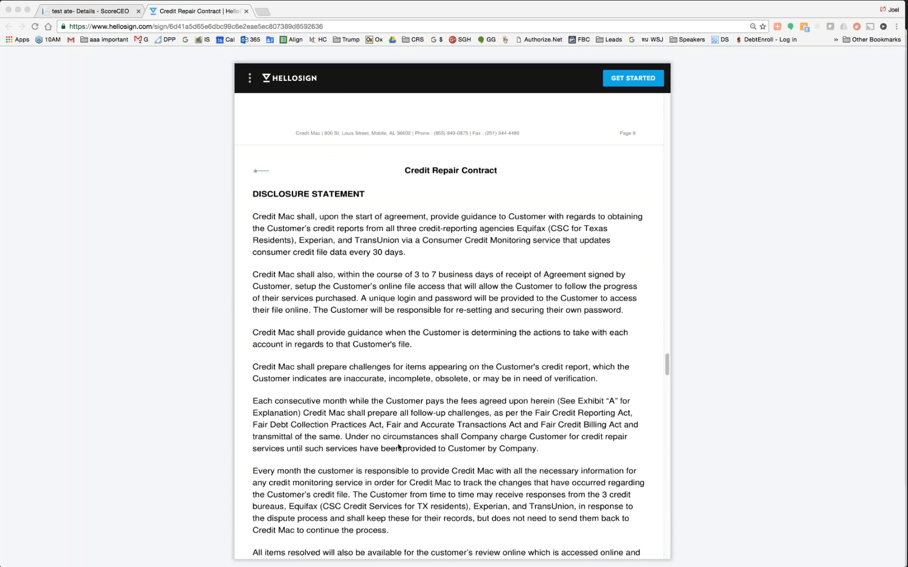
scroll(398, 447, down, 20)
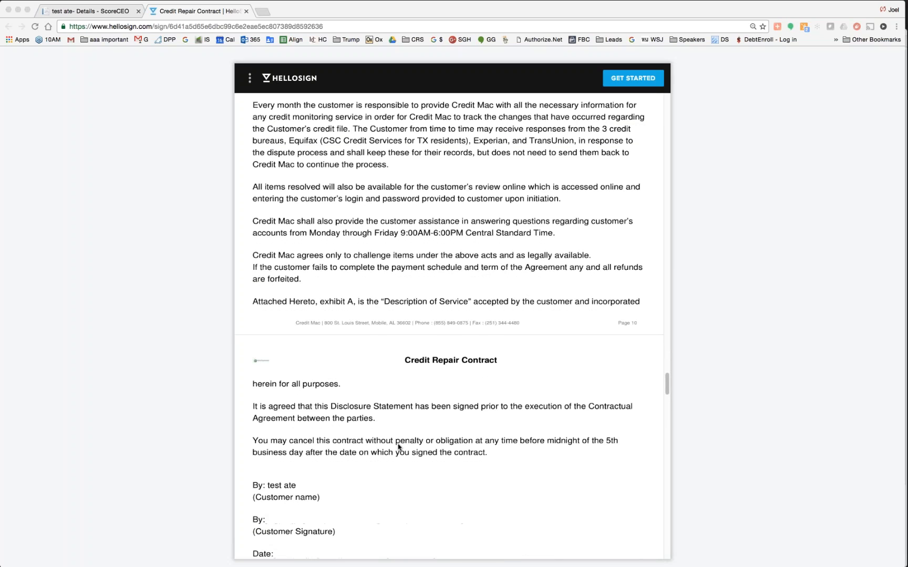
scroll(399, 447, down, 20)
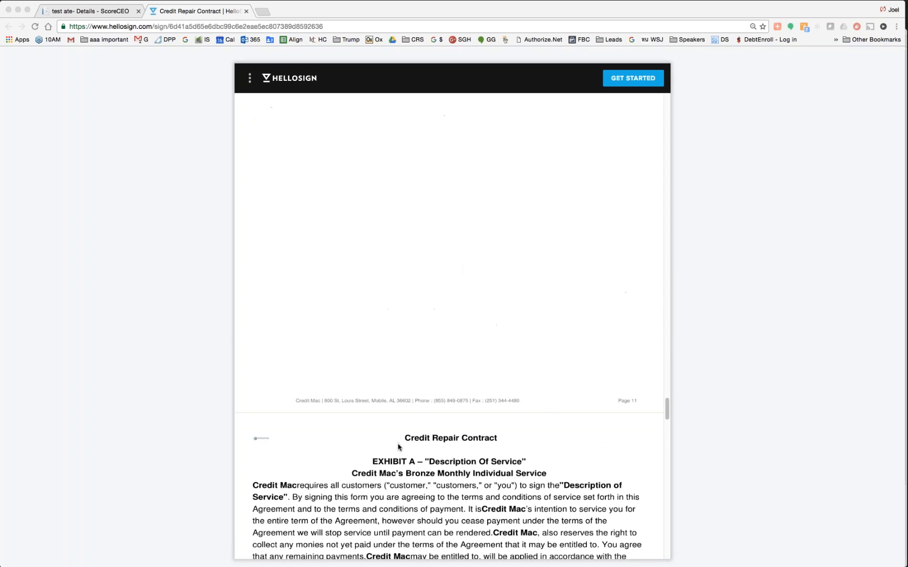
click(426, 211)
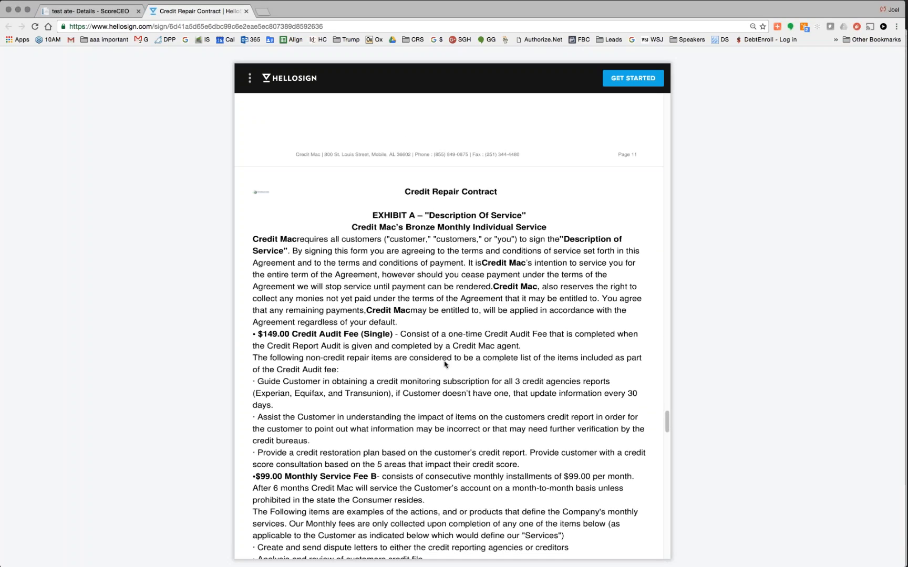
scroll(446, 362, down, 4)
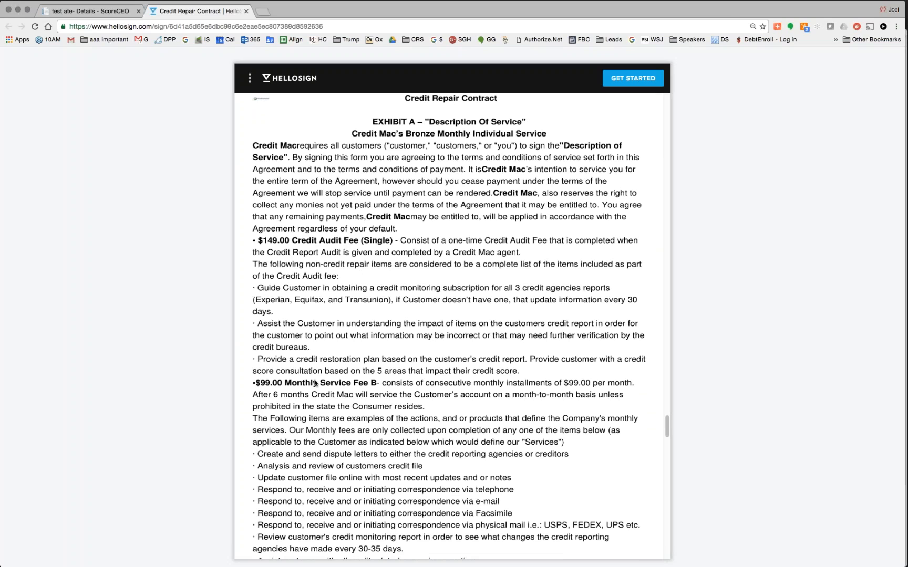
scroll(314, 382, down, 2)
scroll(314, 382, down, 3)
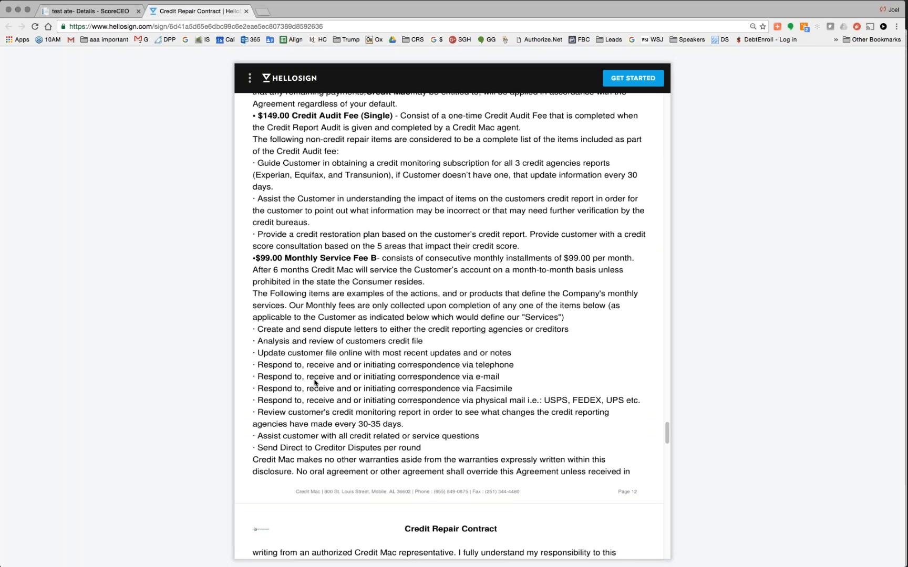
scroll(314, 383, down, 12)
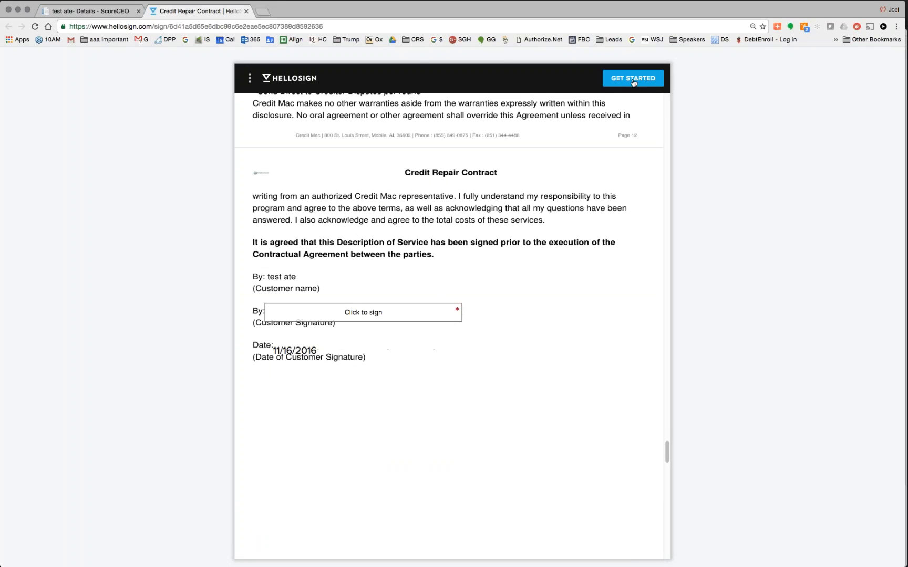
scroll(452, 315, down, 10)
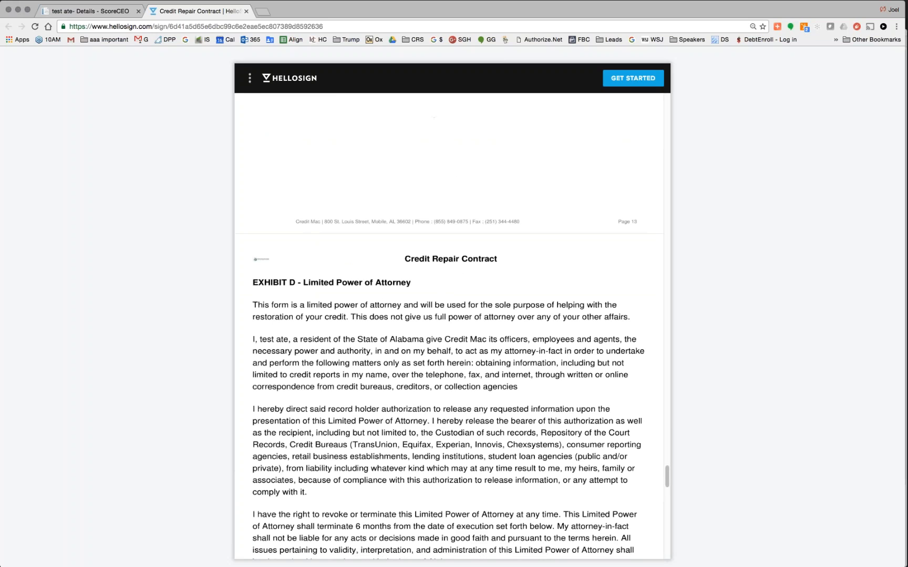
scroll(451, 325, down, 12)
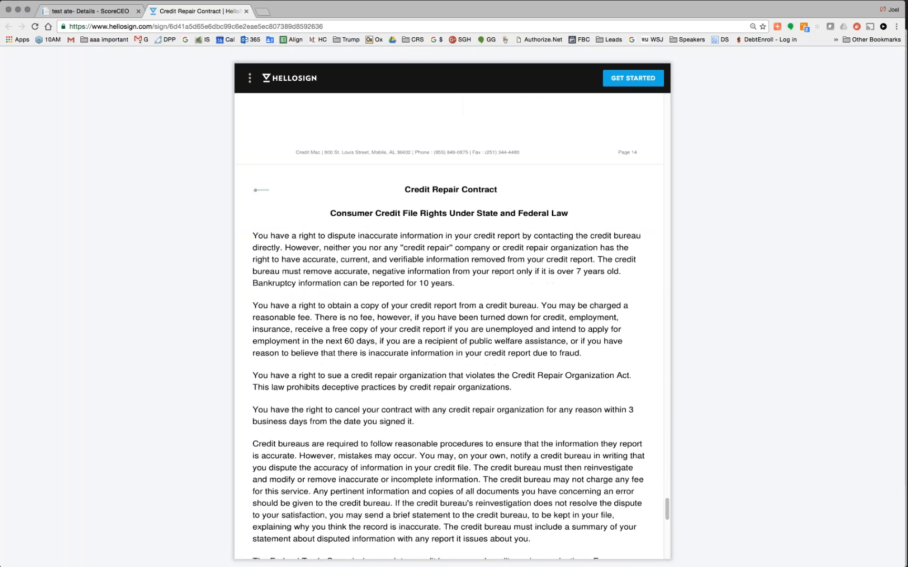
scroll(295, 275, down, 15)
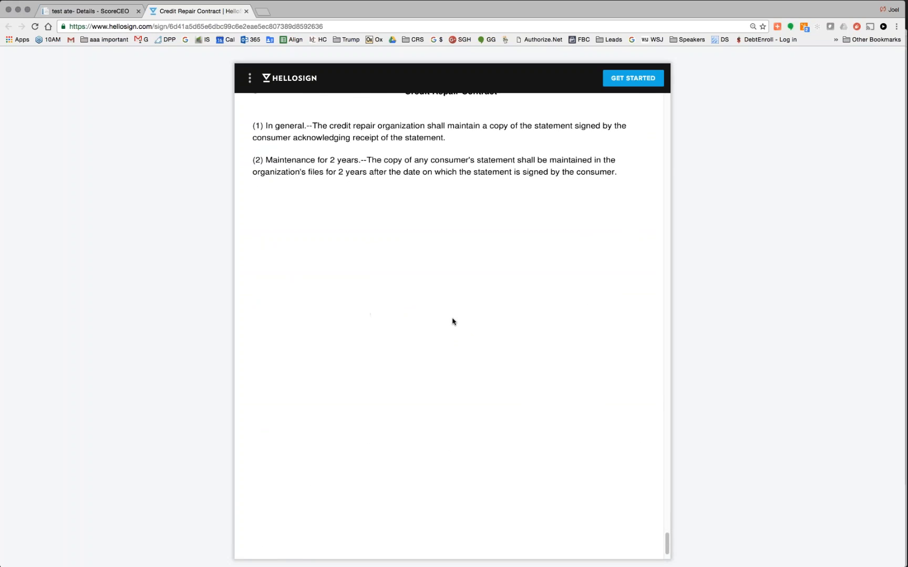
- Type the client's initials into every required field, add the typed client signature, and agree to submit
click(634, 77)
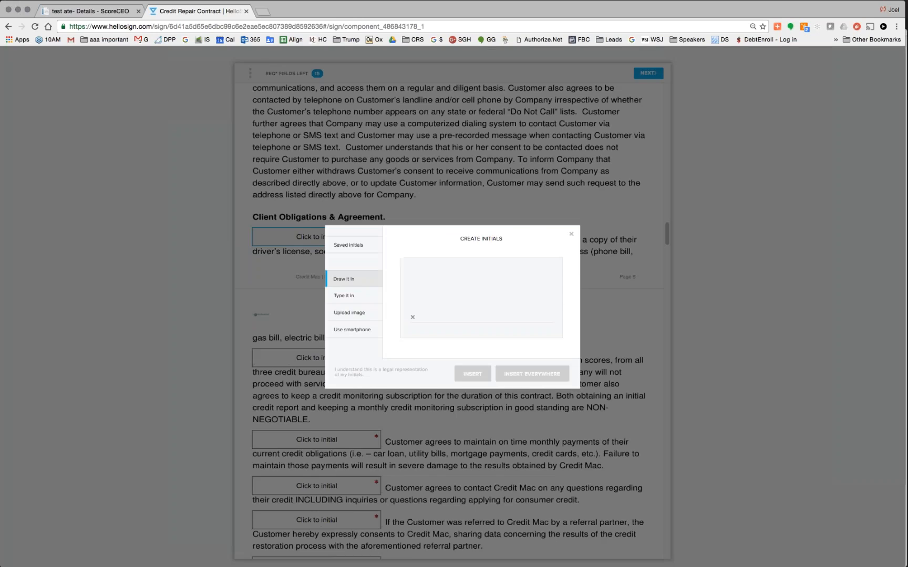
click(344, 296)
click(533, 374)
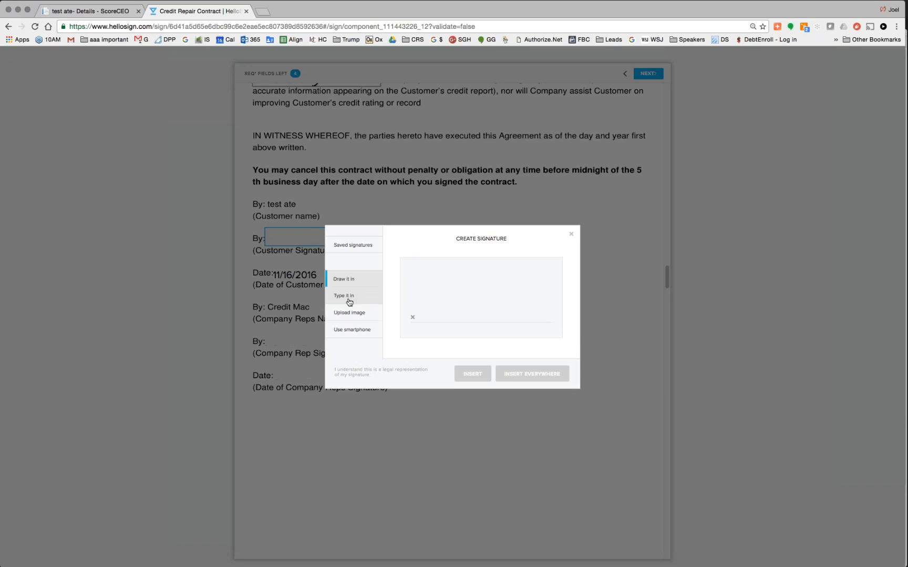
click(346, 296)
click(532, 374)
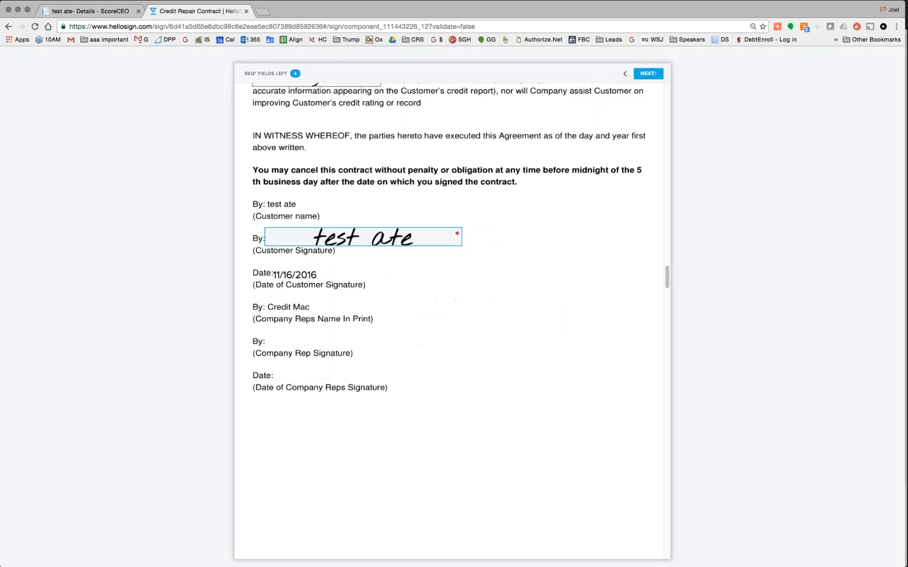
click(642, 73)
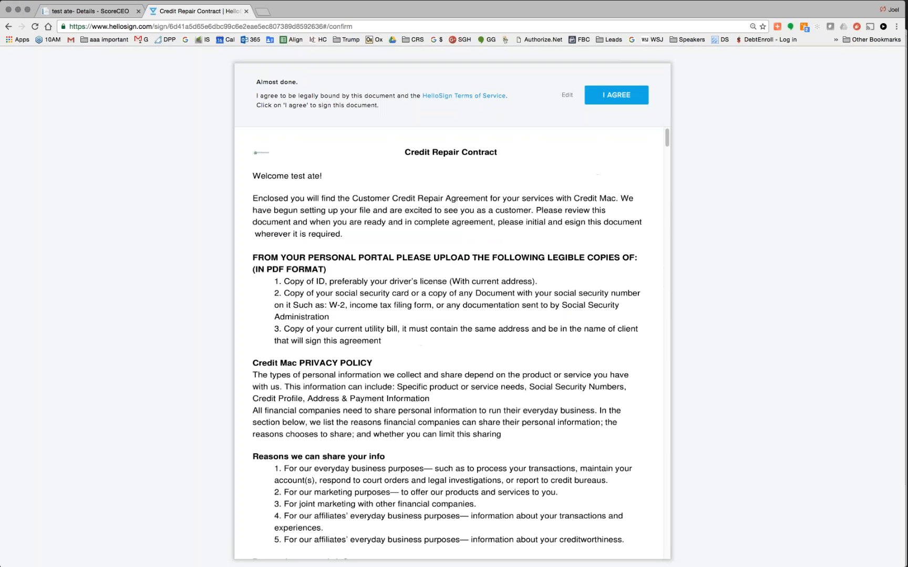
click(617, 94)
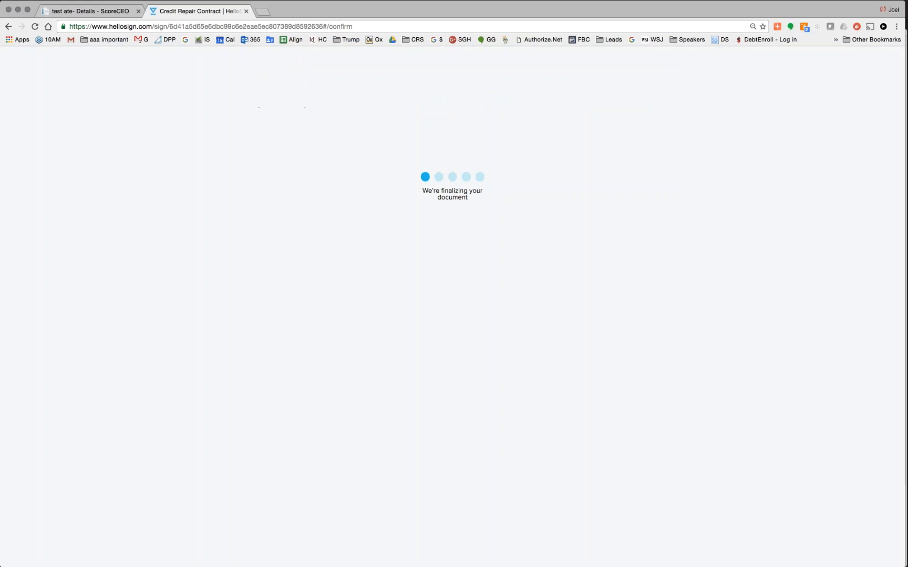
- Trim the browser address back to the bare HelloSign home address
click(153, 25)
drag(153, 26, 368, 31)
key(BackSpace)
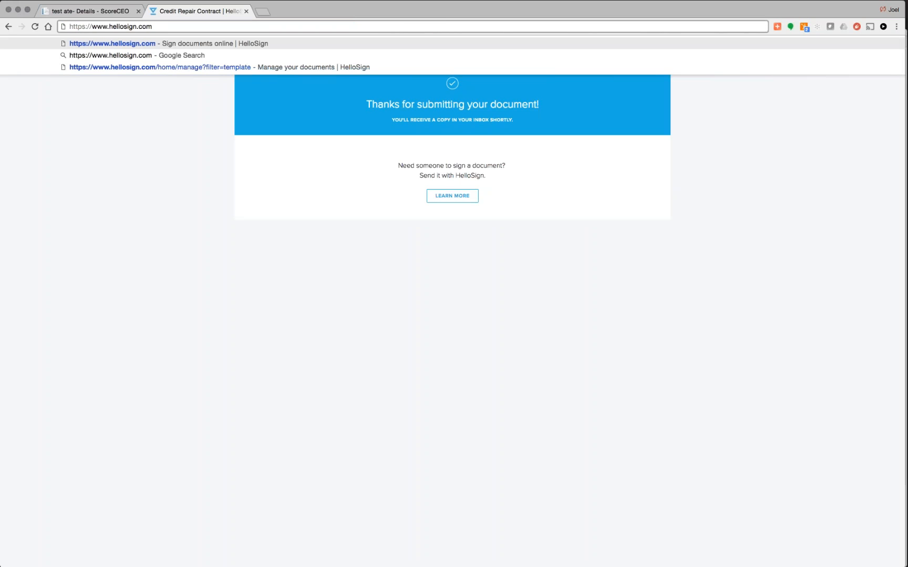
- Load hellosign.com, sign in with the saved company credentials, and open the Documents list
key(Return)
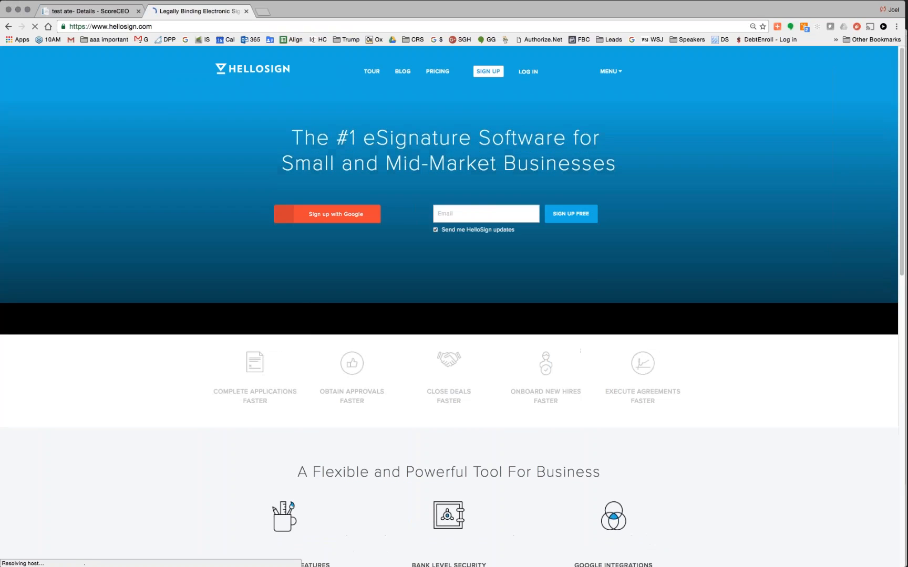
click(528, 72)
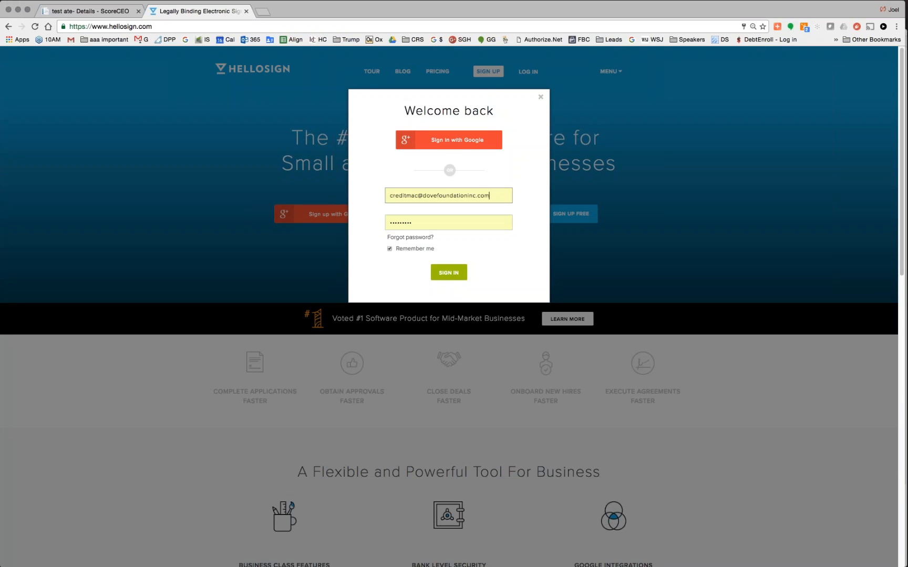
click(449, 272)
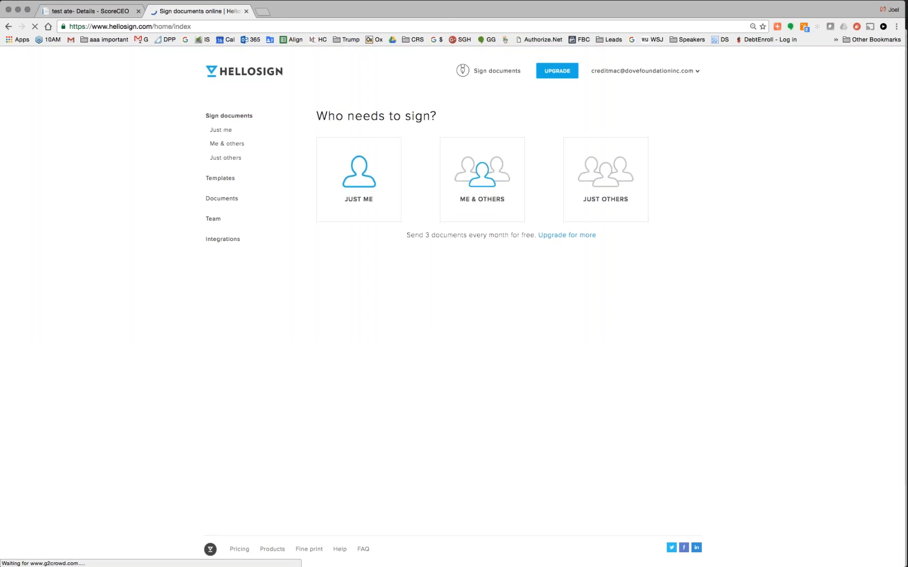
click(223, 201)
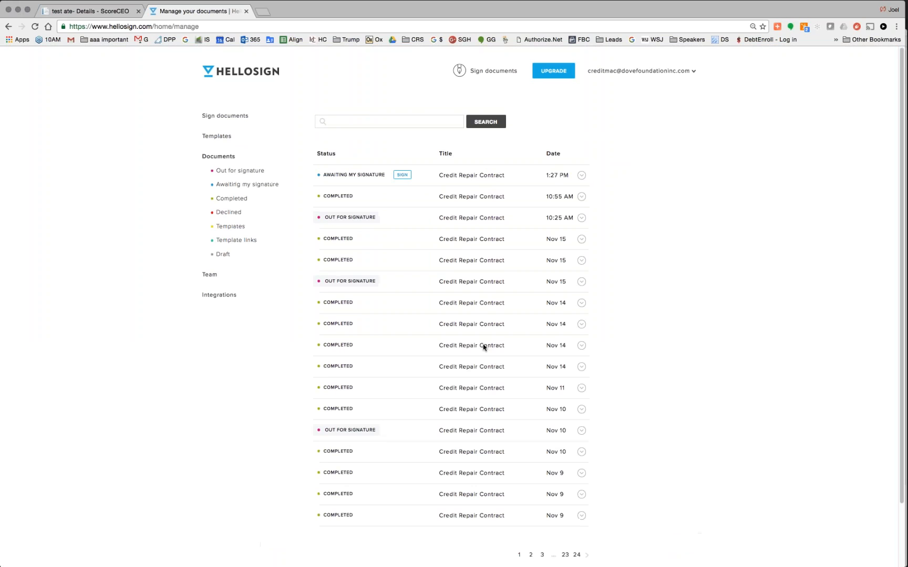
- Countersign the awaiting Credit Repair Contract with the saved company representative signature and agree to finalize
click(402, 175)
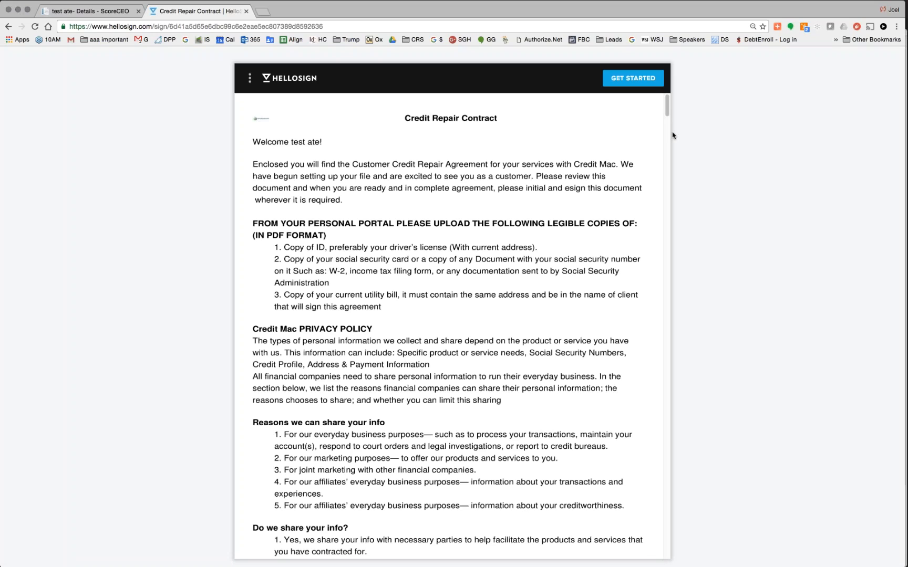
click(633, 78)
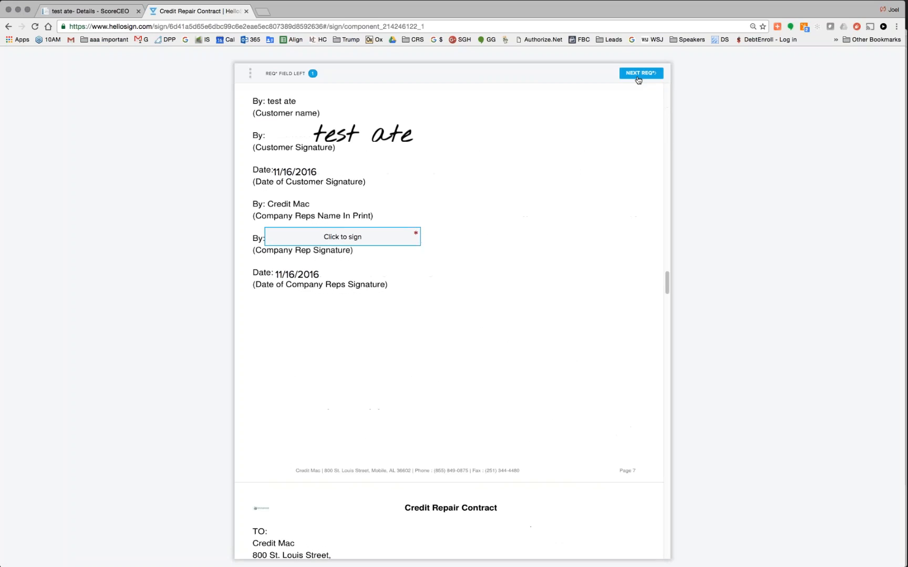
click(343, 239)
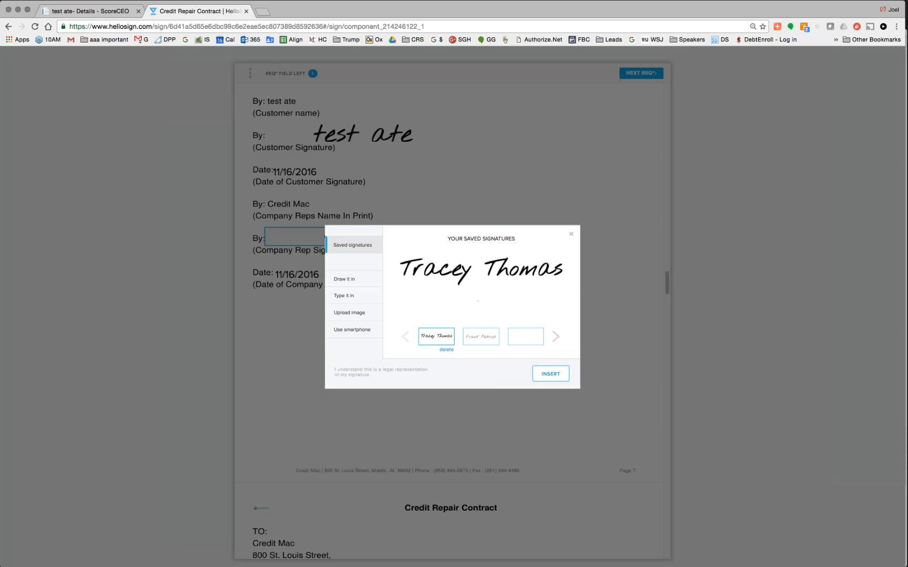
click(556, 375)
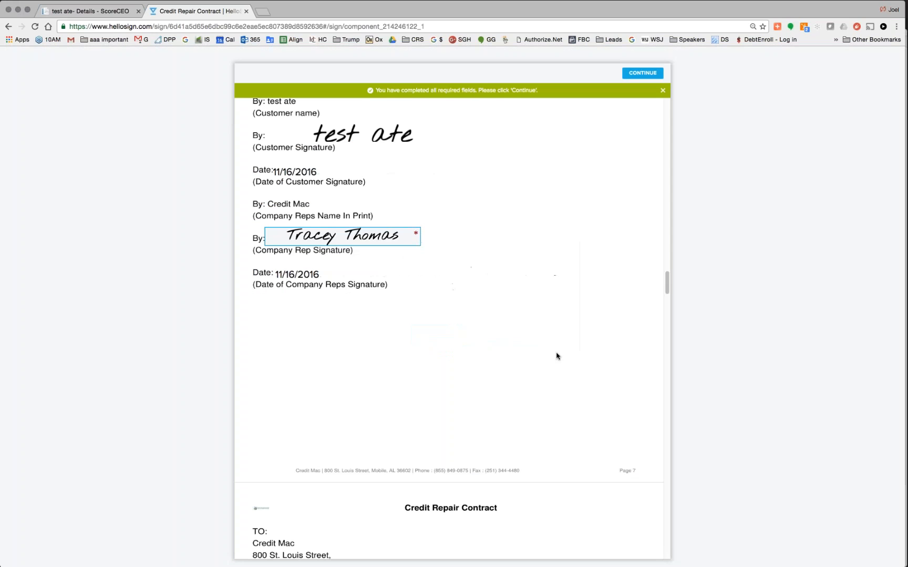
click(644, 73)
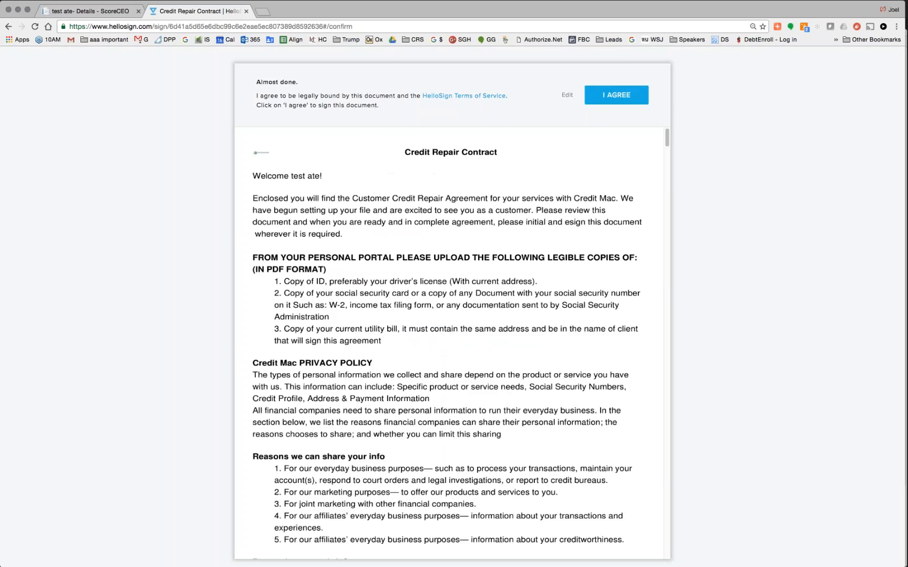
click(617, 95)
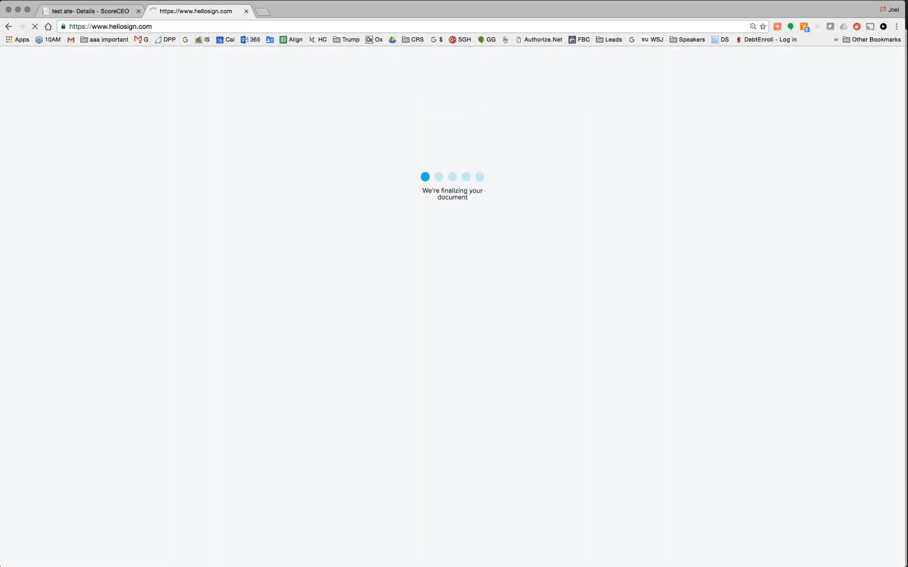
- Reload the lead's ScoreCEO Details page until Contract Signature reads Completed
click(112, 10)
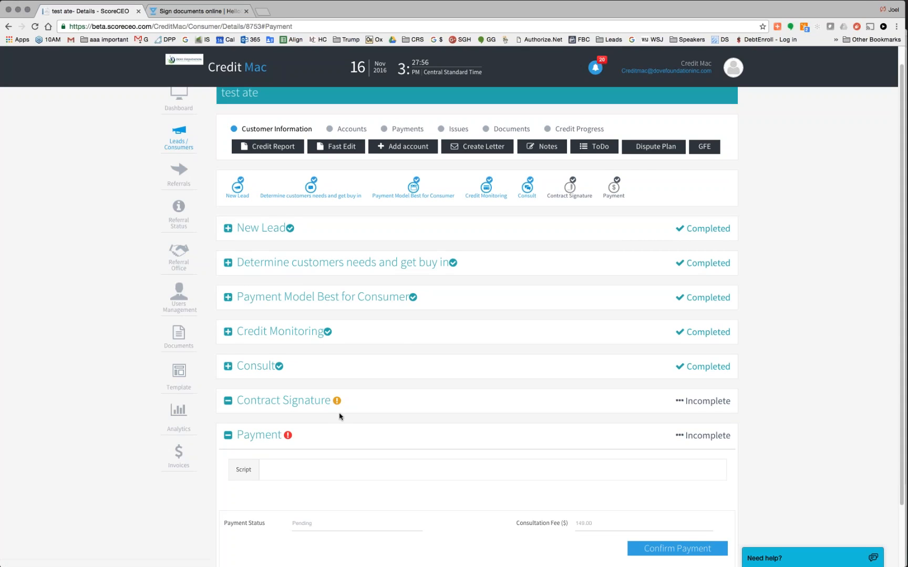
click(34, 27)
click(34, 26)
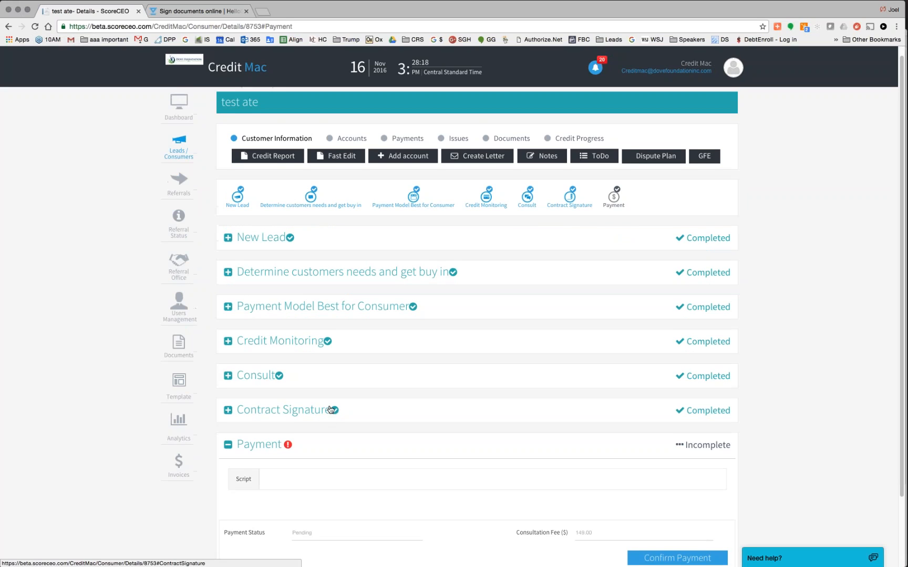
- Check the lead's Signed Documents in ScoreCEO, then view Signed Documents in the client portal
click(504, 150)
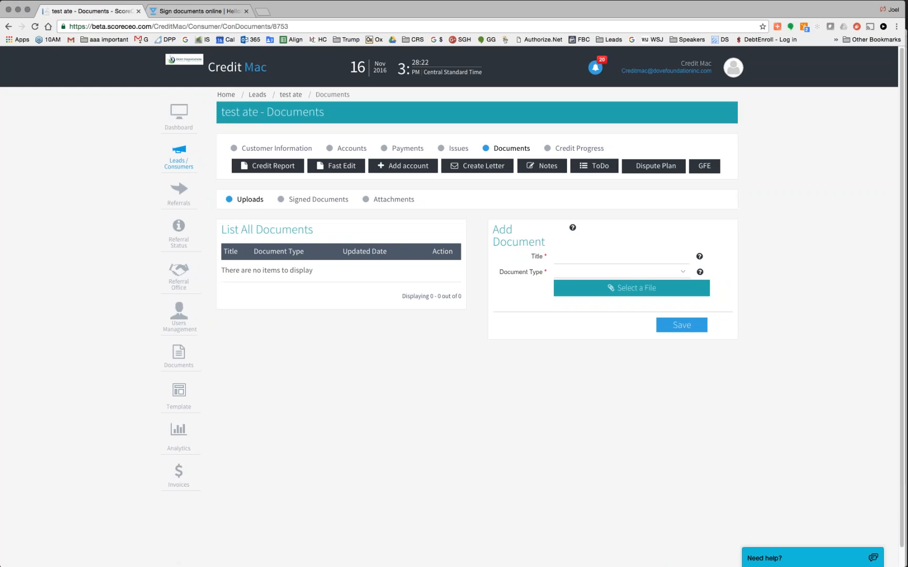
click(315, 199)
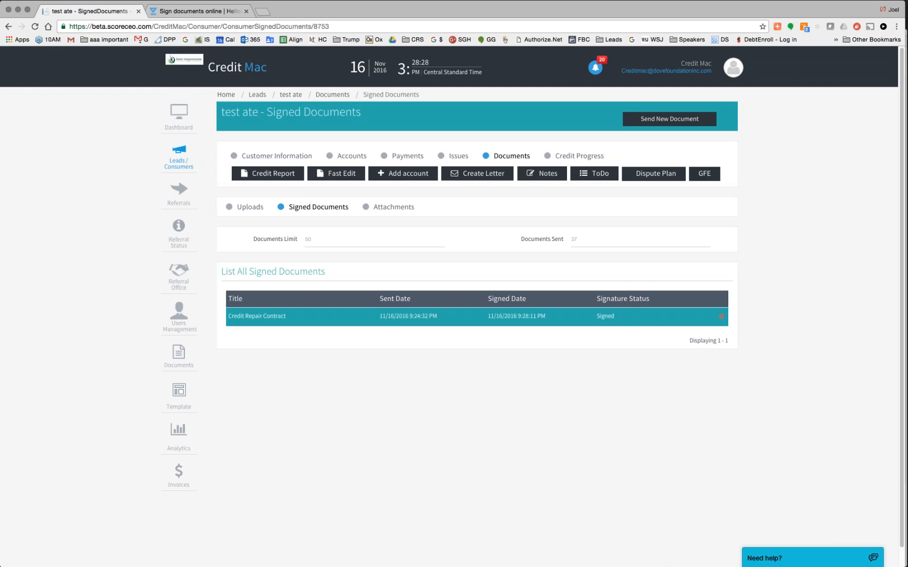
key(super+Tab)
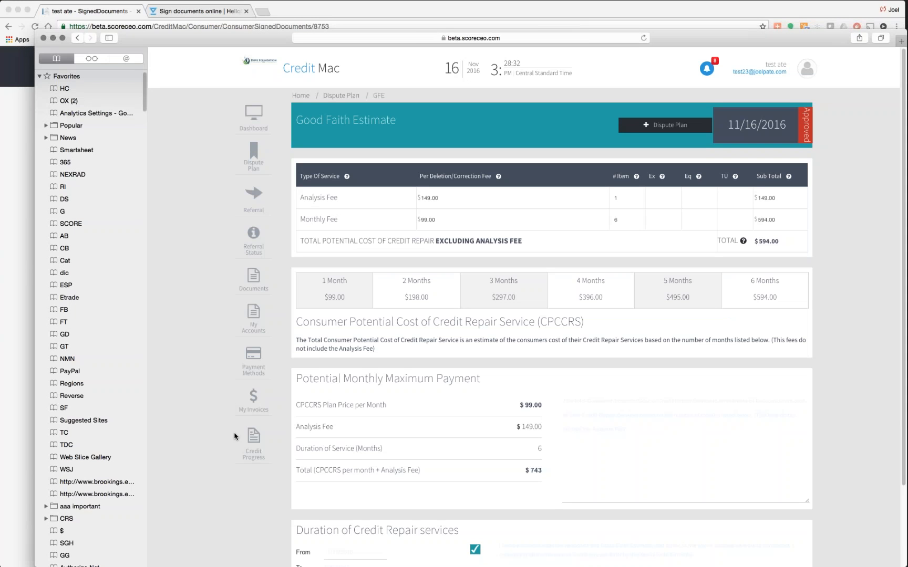
click(254, 276)
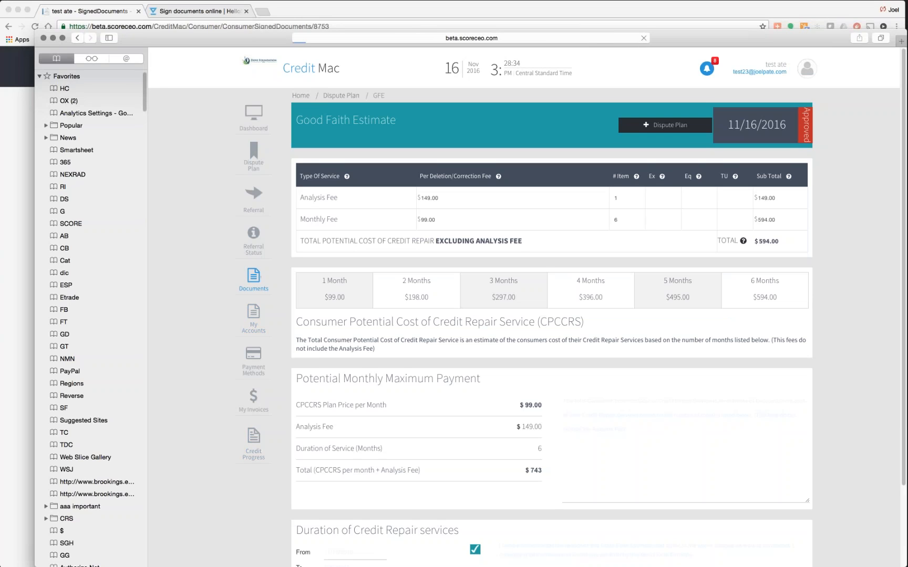
click(381, 146)
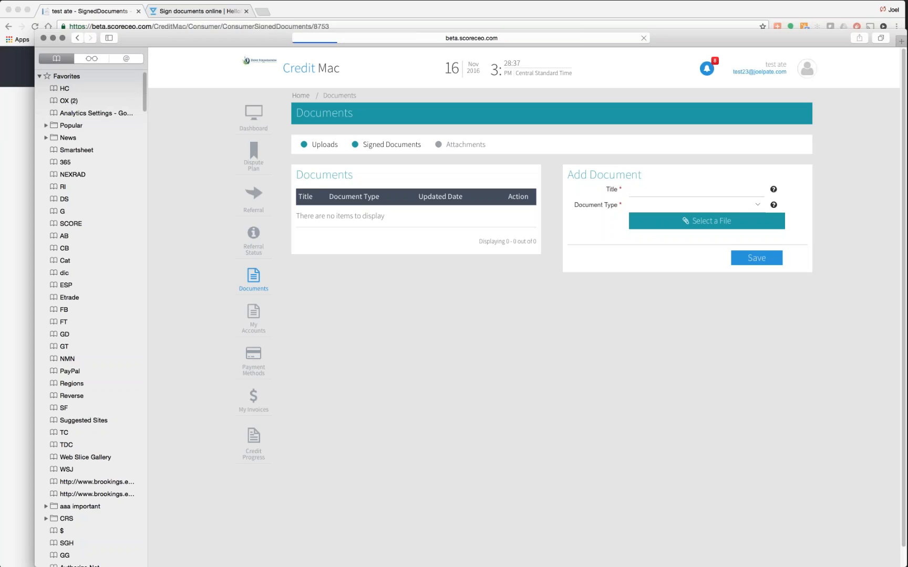
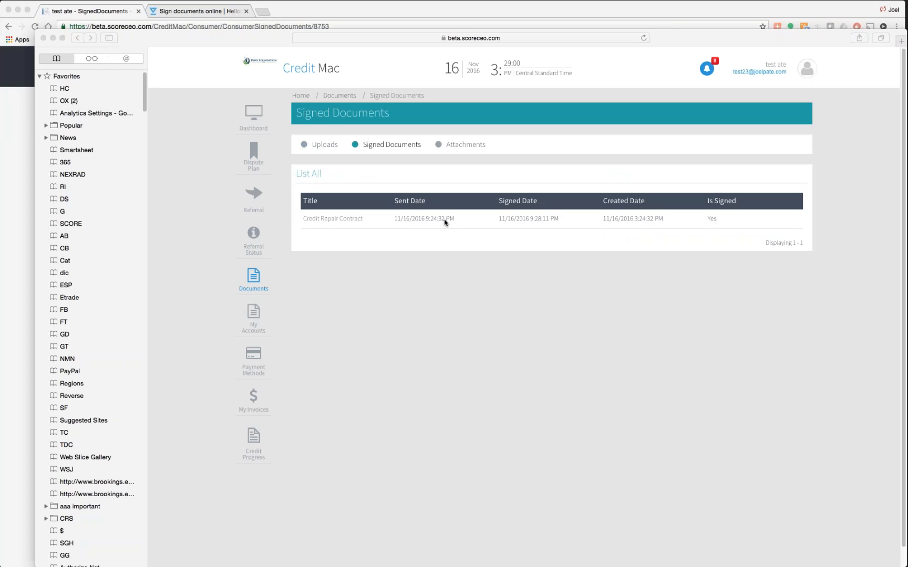
- Open the signed Credit Repair Contract row from the consumer portal's Signed Documents list
click(467, 219)
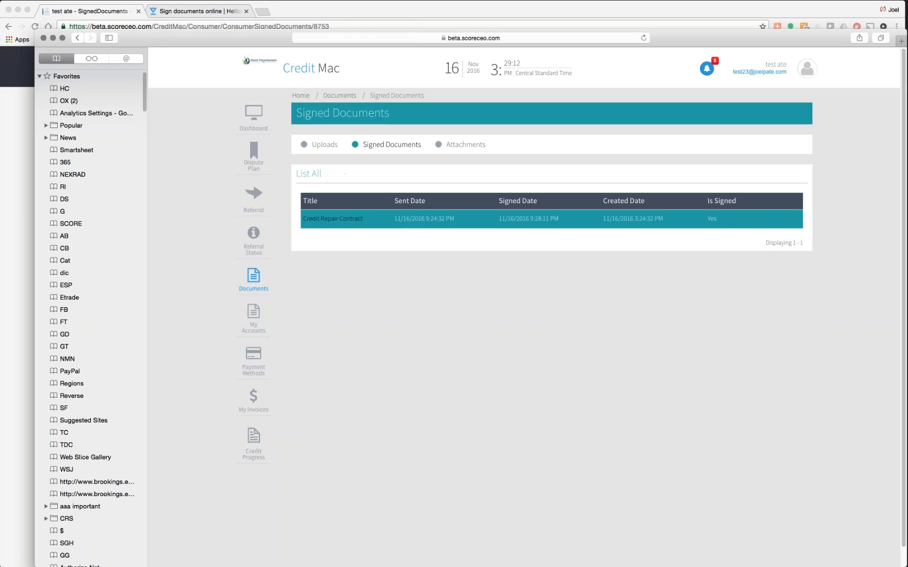
click(330, 219)
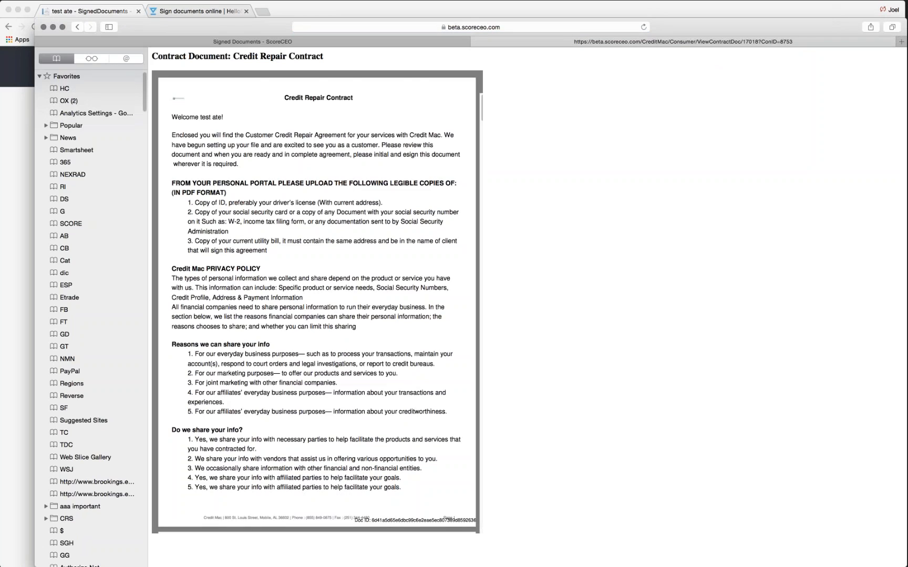
- Scroll through the signed contract's text, then go back to the Signed Documents list
scroll(317, 302, down, 20)
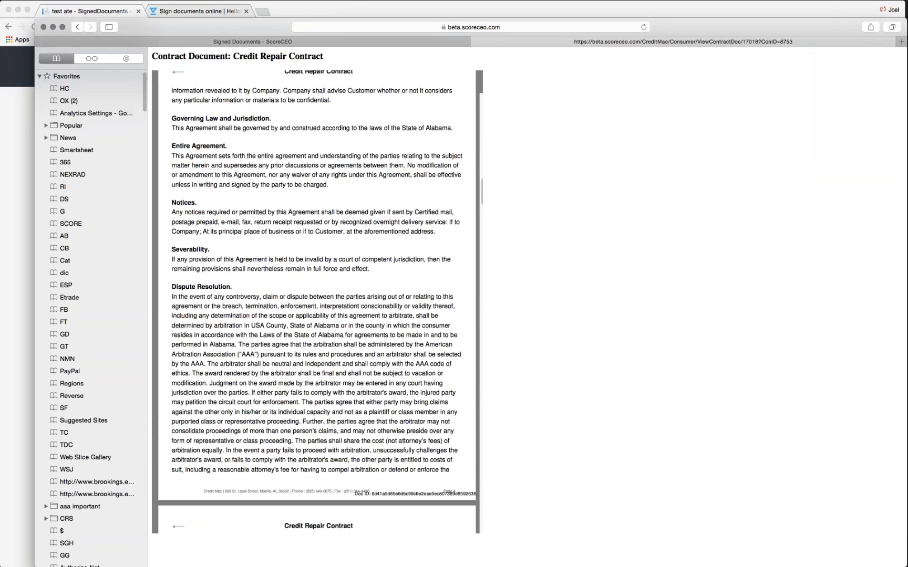
scroll(317, 303, down, 20)
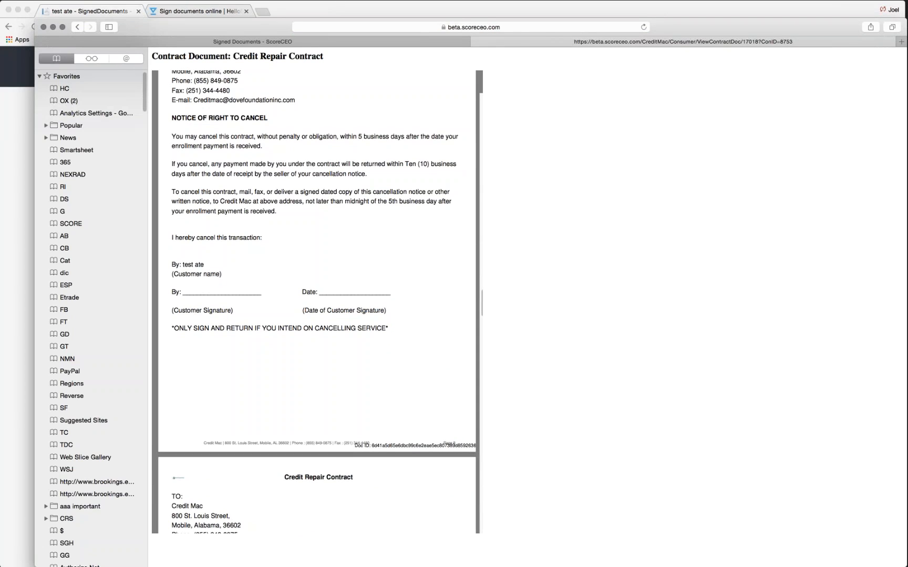
scroll(317, 302, down, 15)
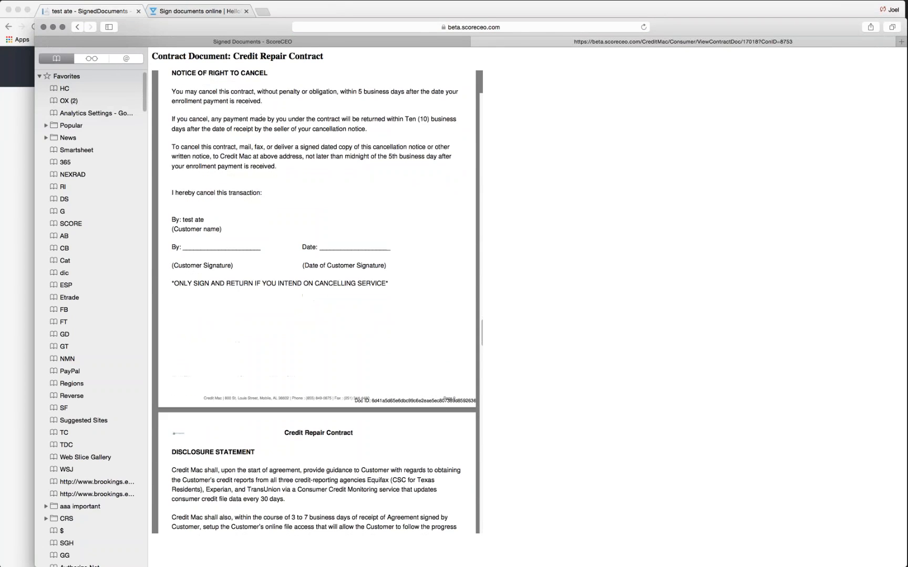
scroll(317, 302, down, 15)
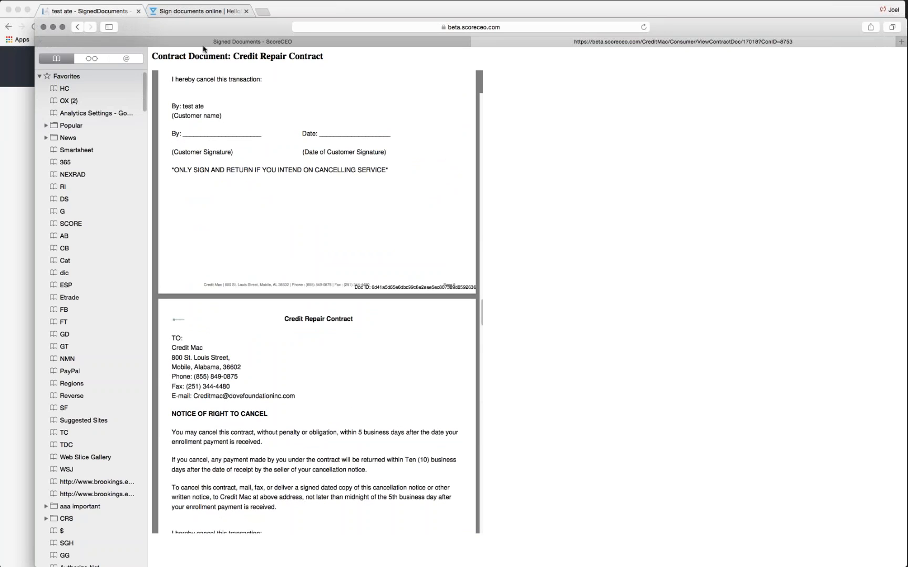
scroll(395, 200, up, 10)
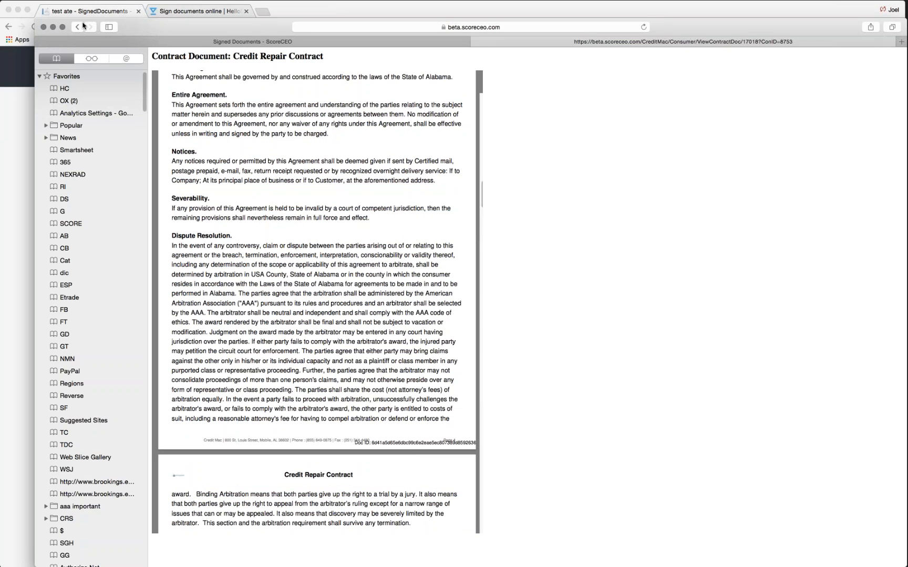
click(78, 27)
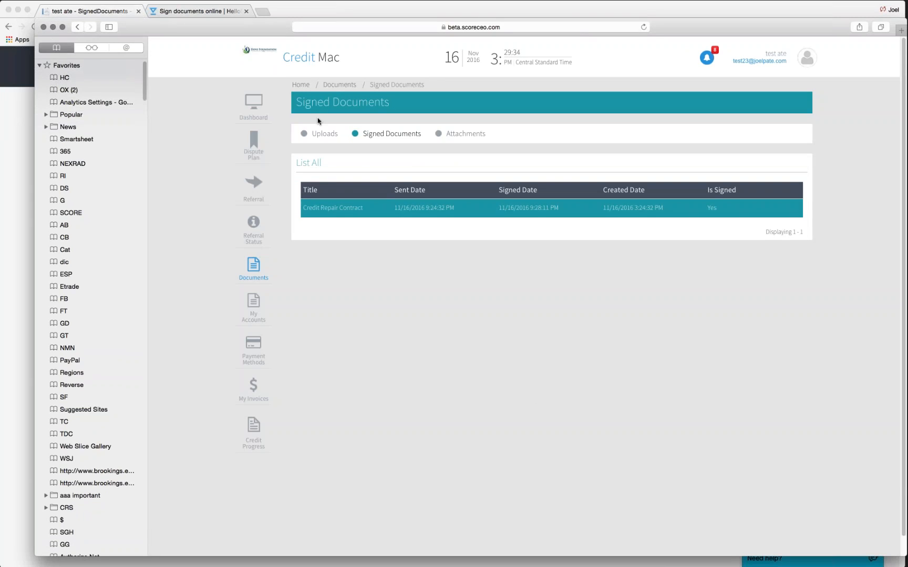
- On the Uploads page, title a new document 'testcustomer drivers license' with type Proof of Identity
click(325, 135)
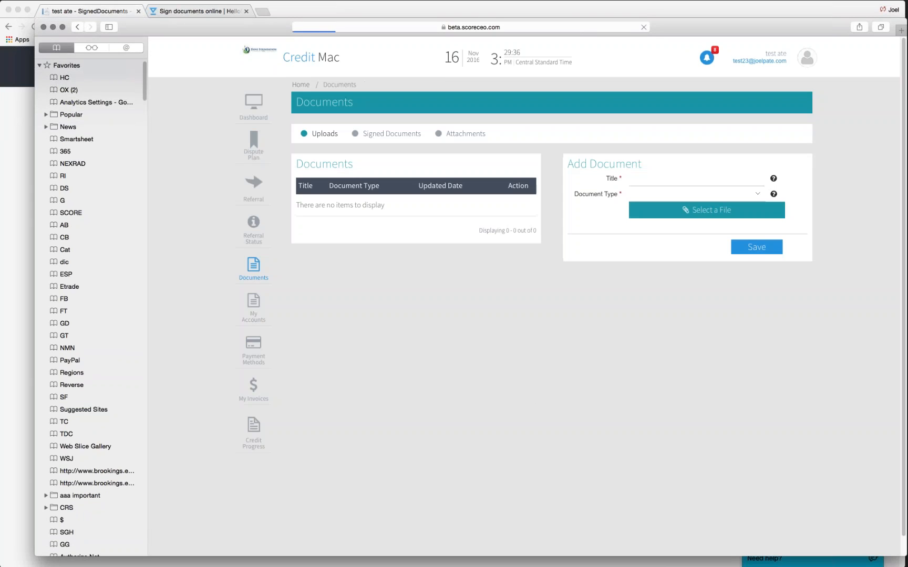
click(715, 180)
text(testcustomer drivers license)
click(695, 193)
click(756, 196)
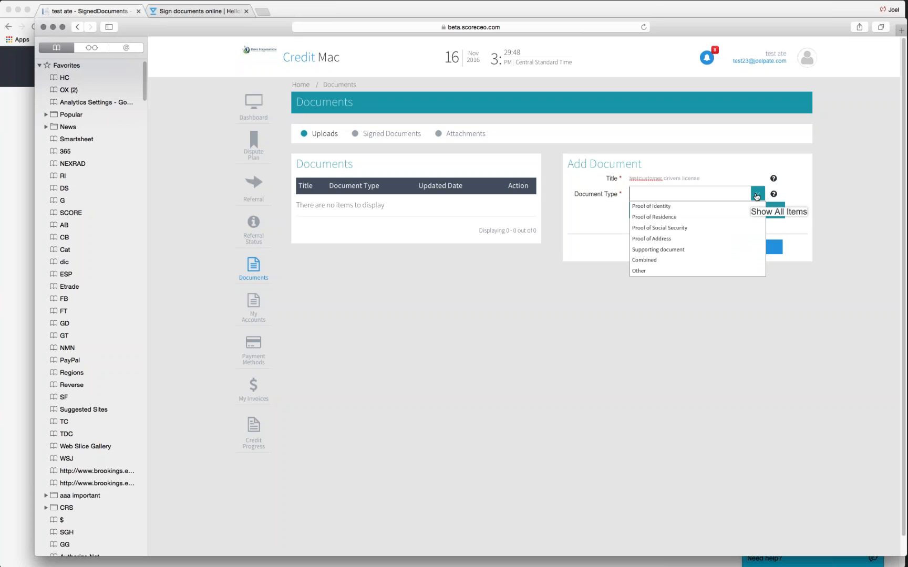
click(701, 208)
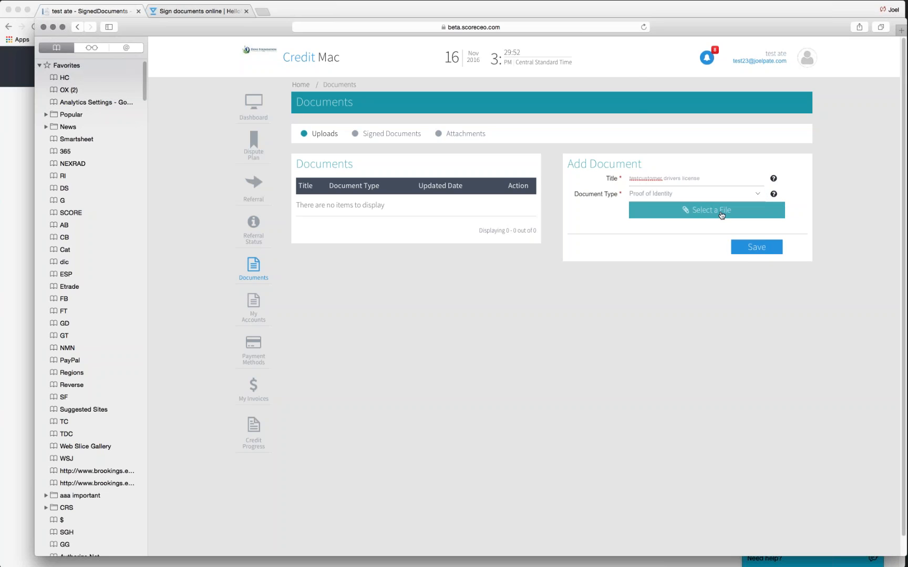
- Attach the Drivers license file from the demo folder and save the upload
click(722, 211)
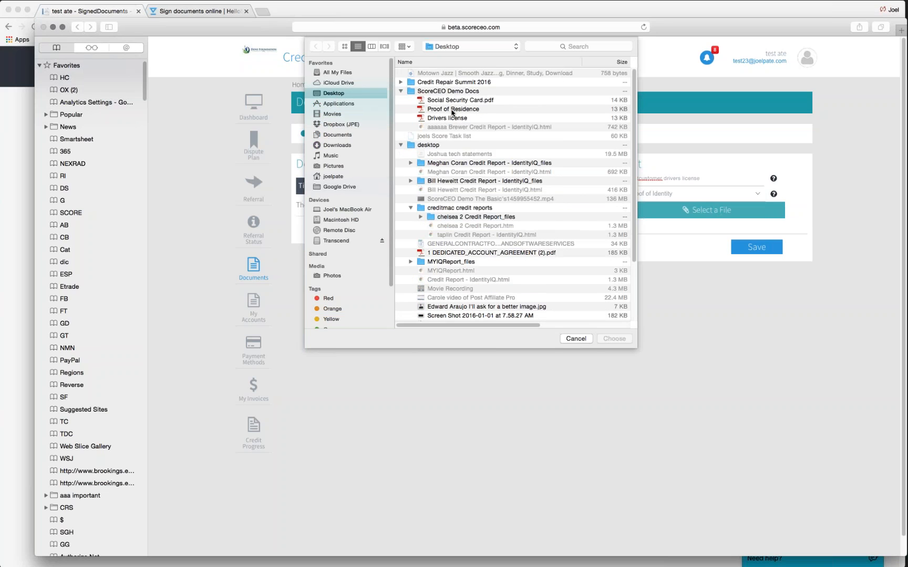
click(452, 110)
click(451, 118)
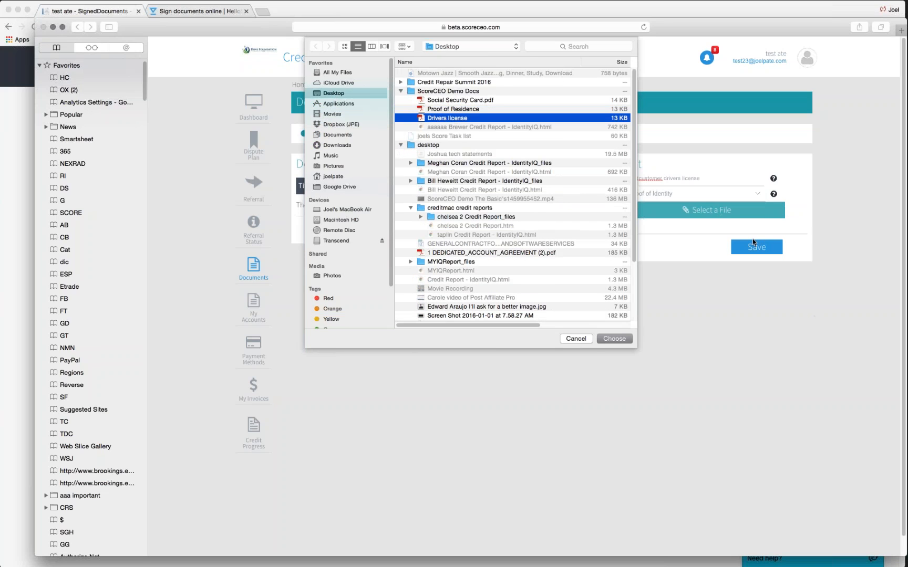
click(624, 341)
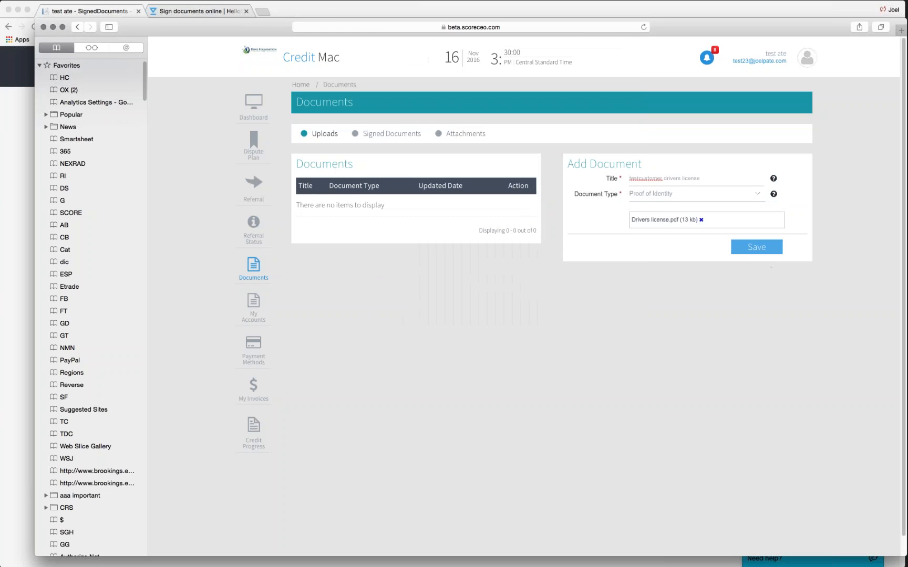
click(761, 249)
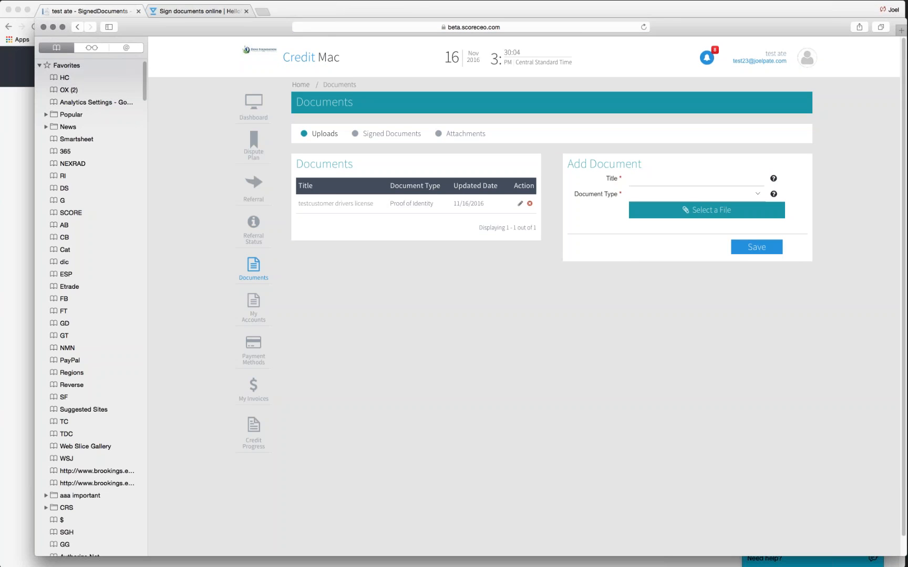
drag(184, 25, 182, 55)
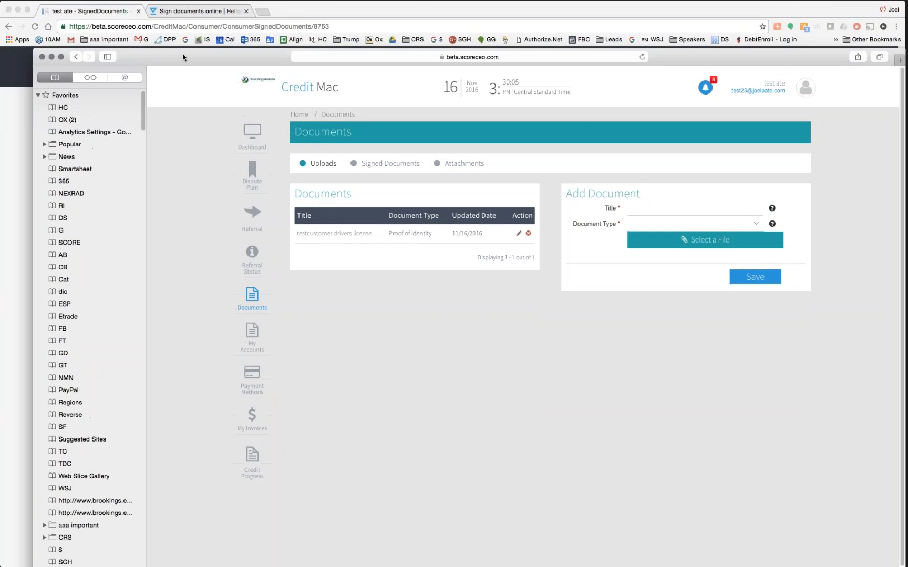
- In the company admin browser, check the consumer's Documents tab, then open the company-wide Documents page
click(429, 6)
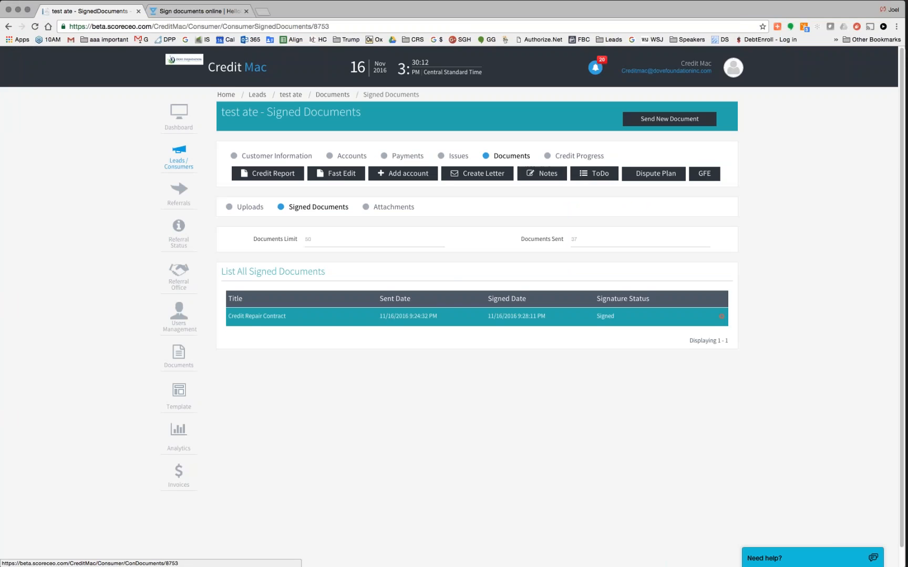
click(509, 161)
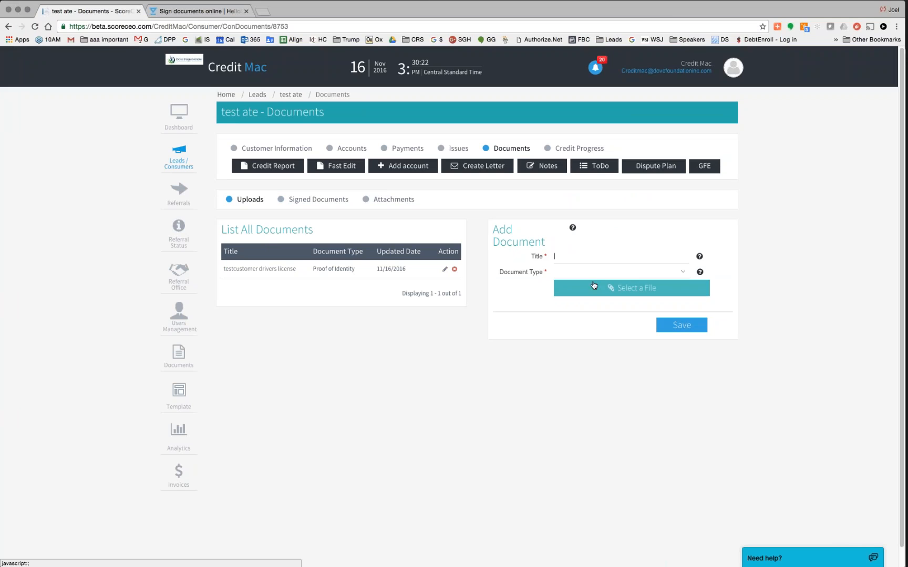
click(183, 357)
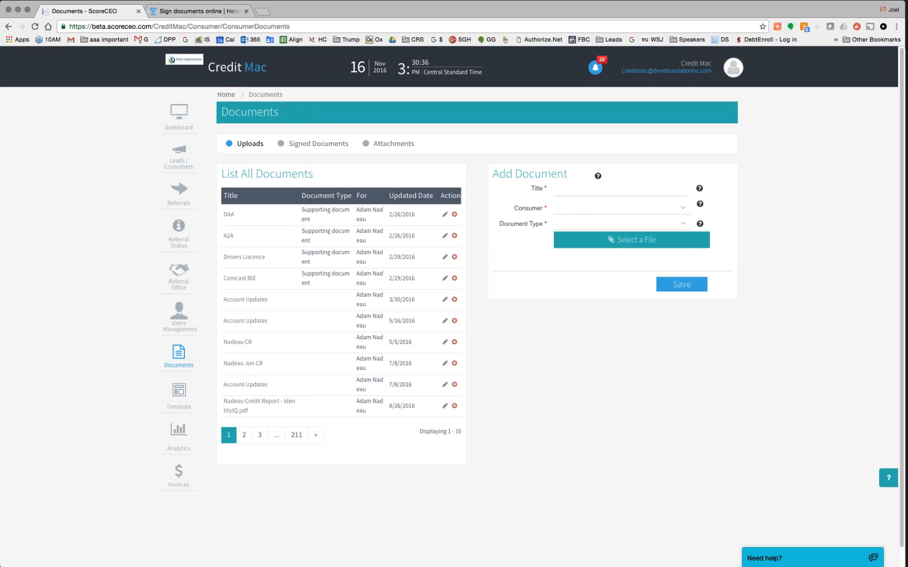
click(620, 188)
text(joel)
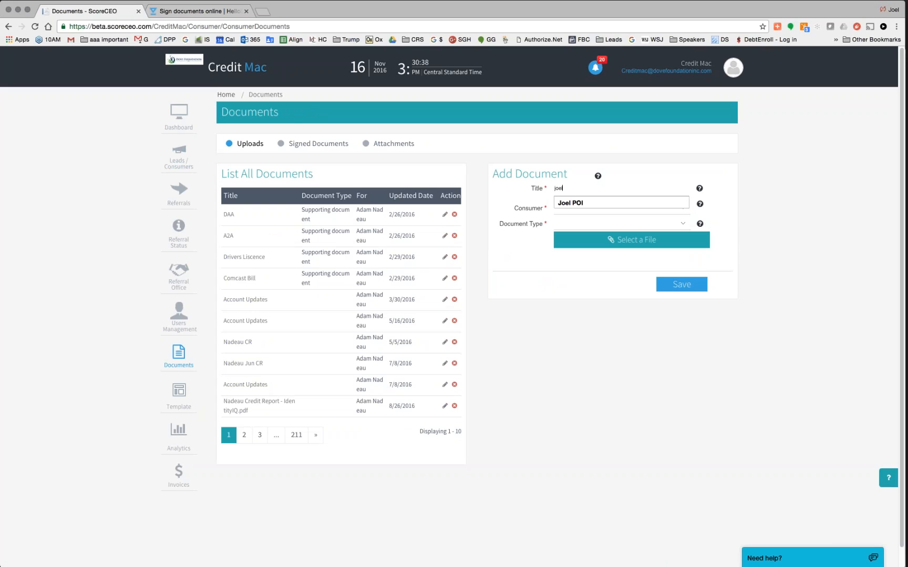
key(BackSpace)
key(BackSpace)
key(BackSpace)
text(tetst)
key(BackSpace)
key(BackSpace)
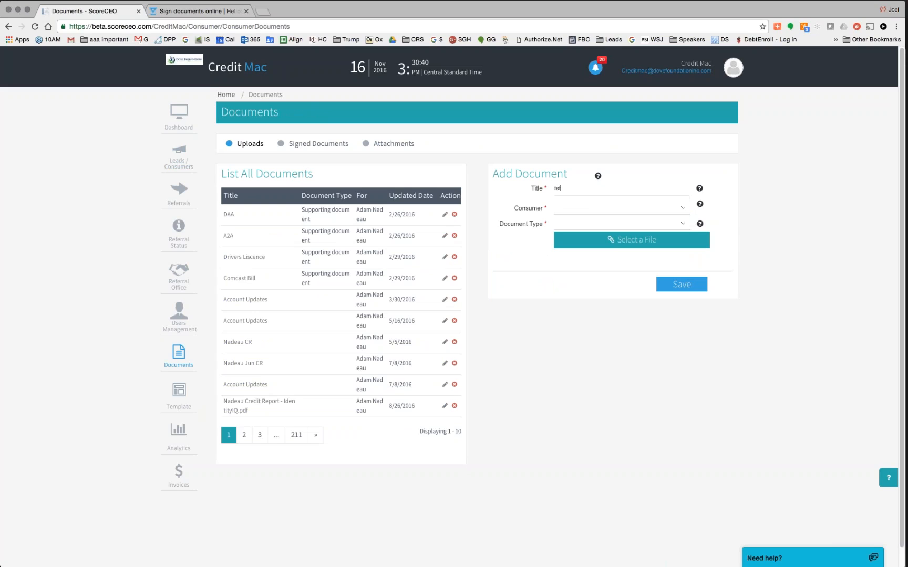
text(st POI)
click(682, 207)
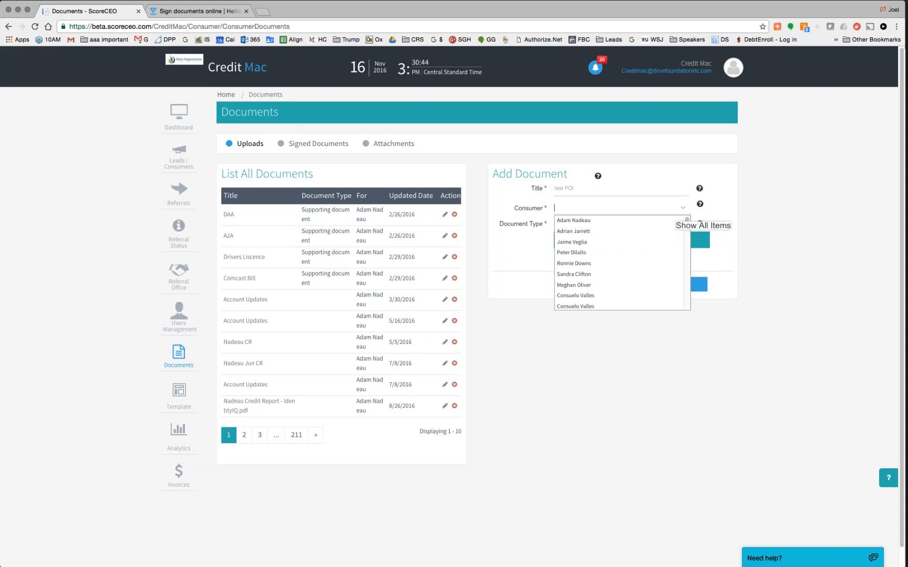
text(tst)
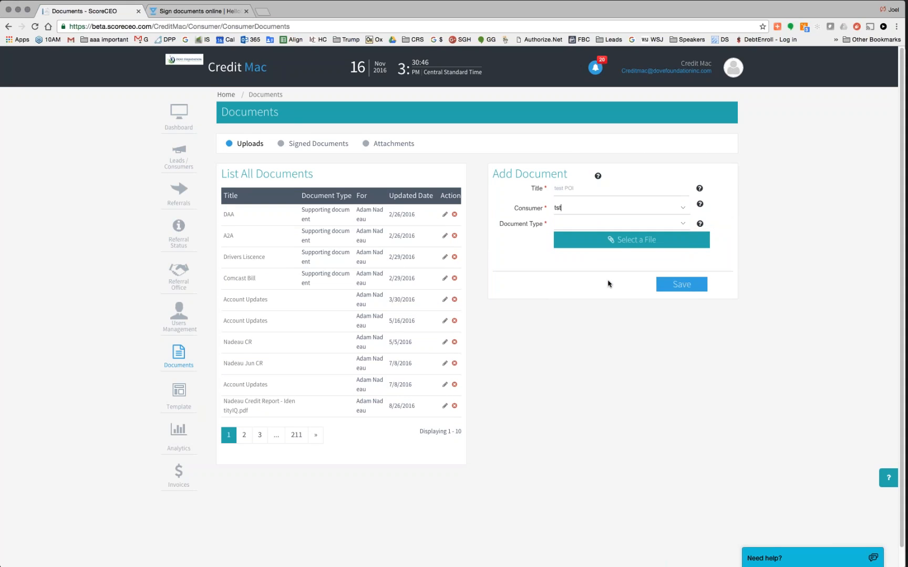
key(BackSpace)
text(est)
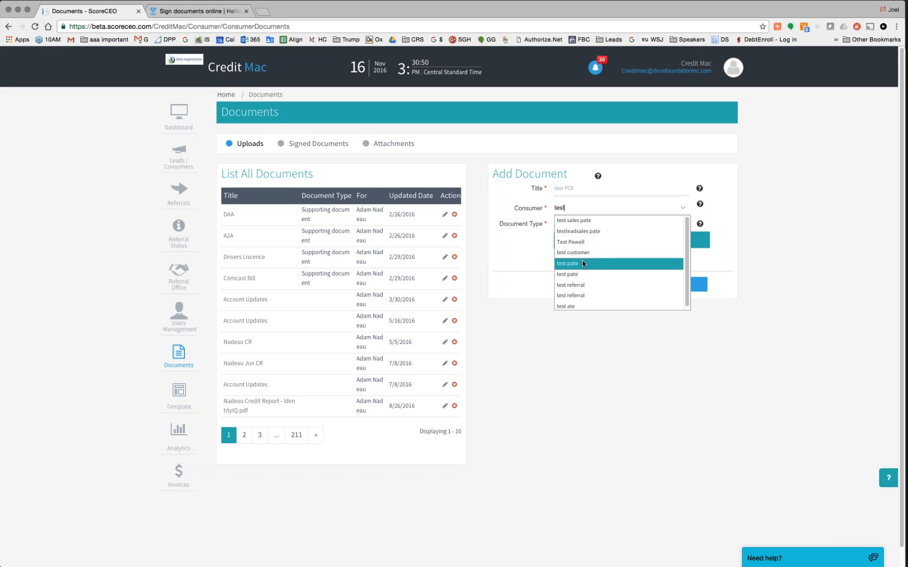
click(584, 307)
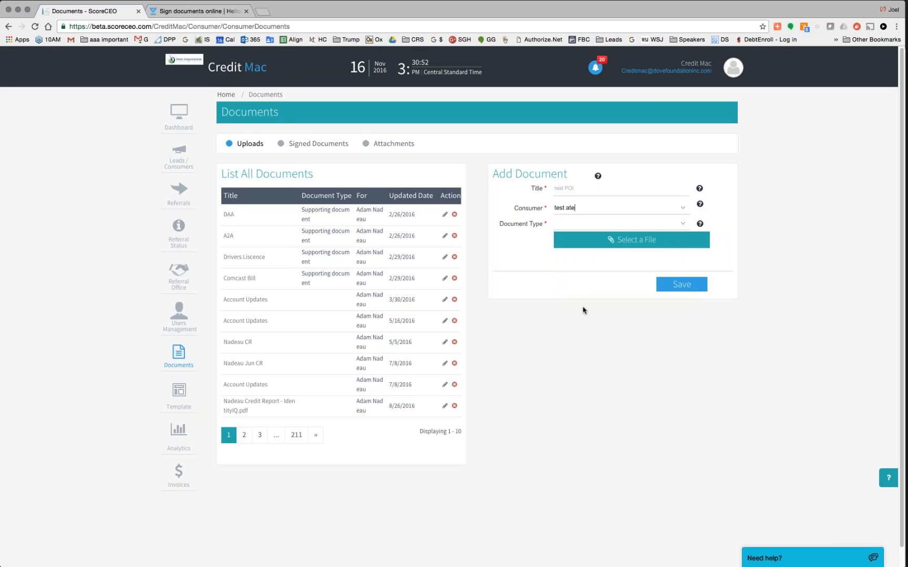
click(683, 223)
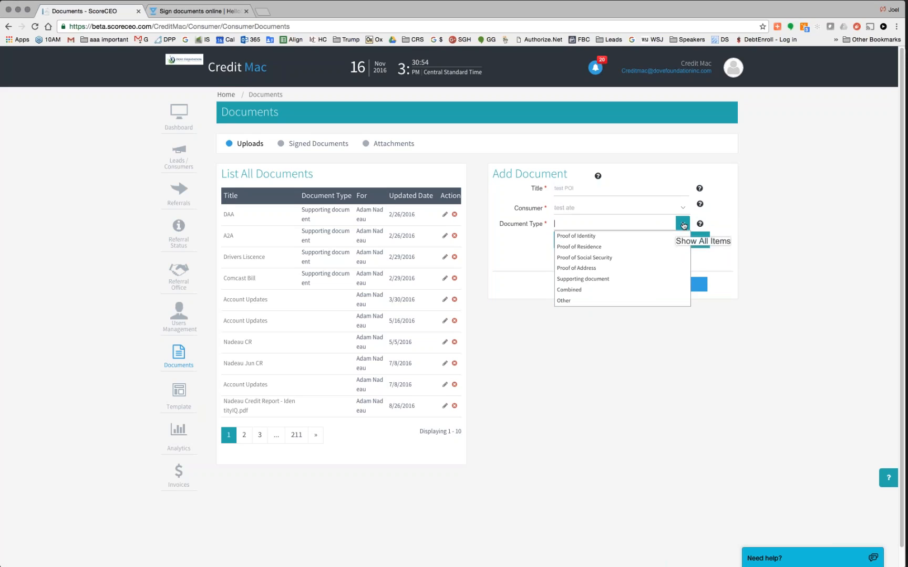
click(612, 246)
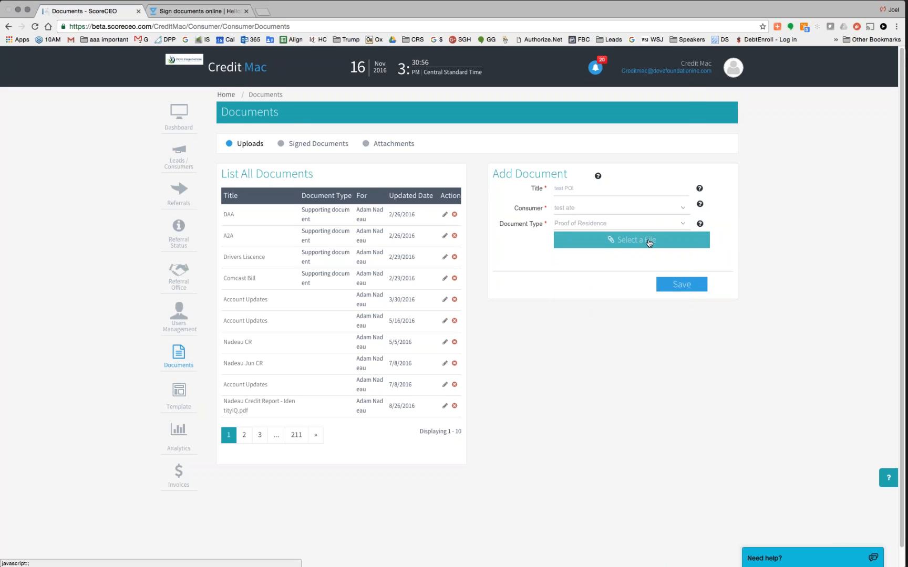
click(650, 241)
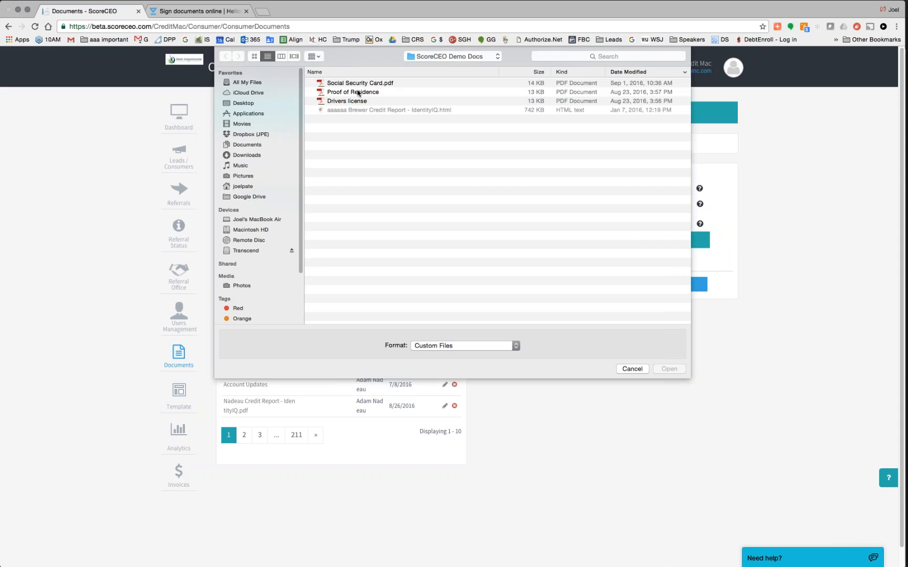
click(354, 92)
click(662, 369)
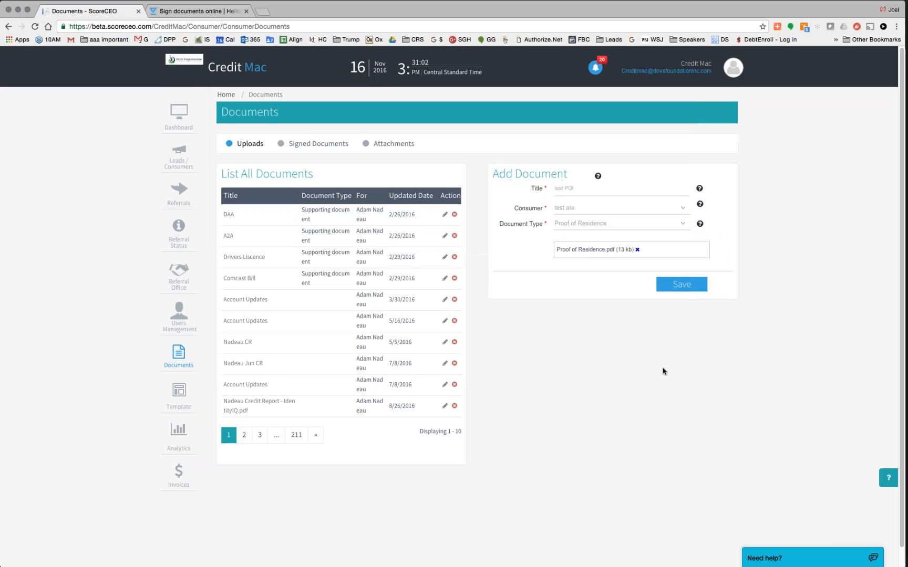
click(687, 291)
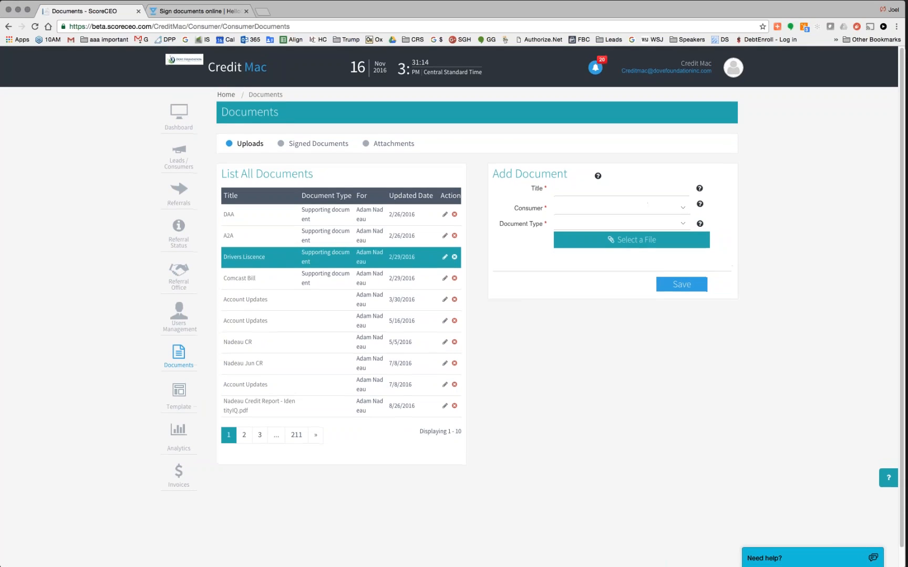
click(683, 208)
scroll(608, 258, down, 4)
scroll(608, 258, up, 5)
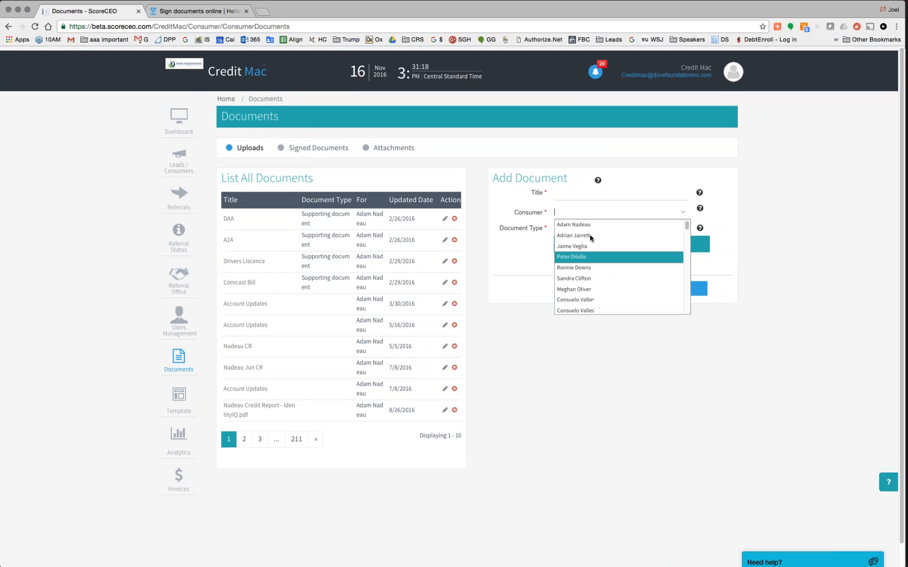
text(test a)
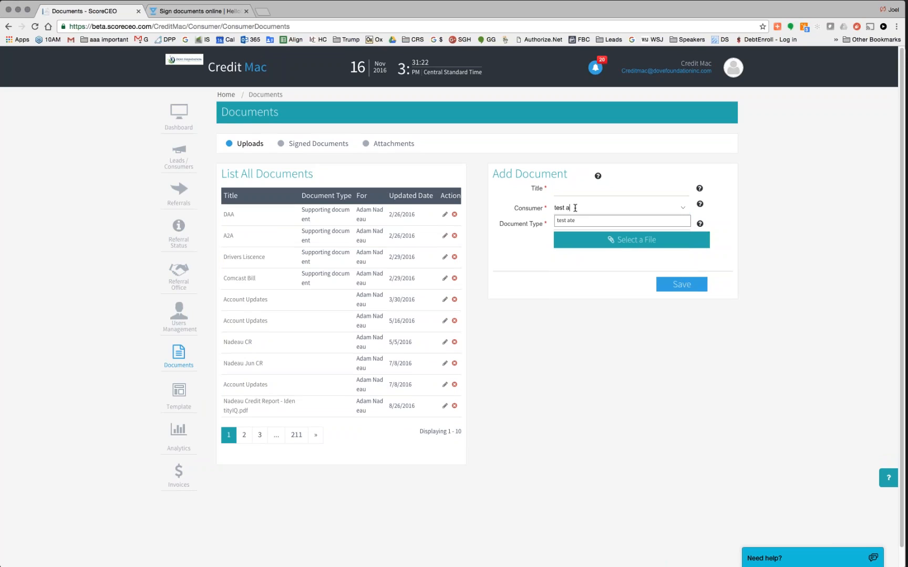
key(Tab)
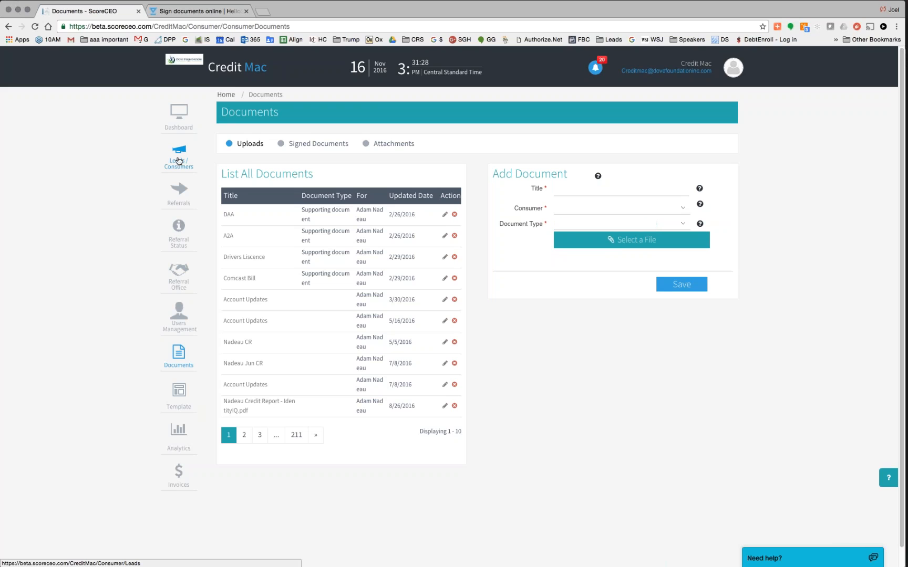
- Open the test lead's details from the Leads/Consumers list
click(179, 164)
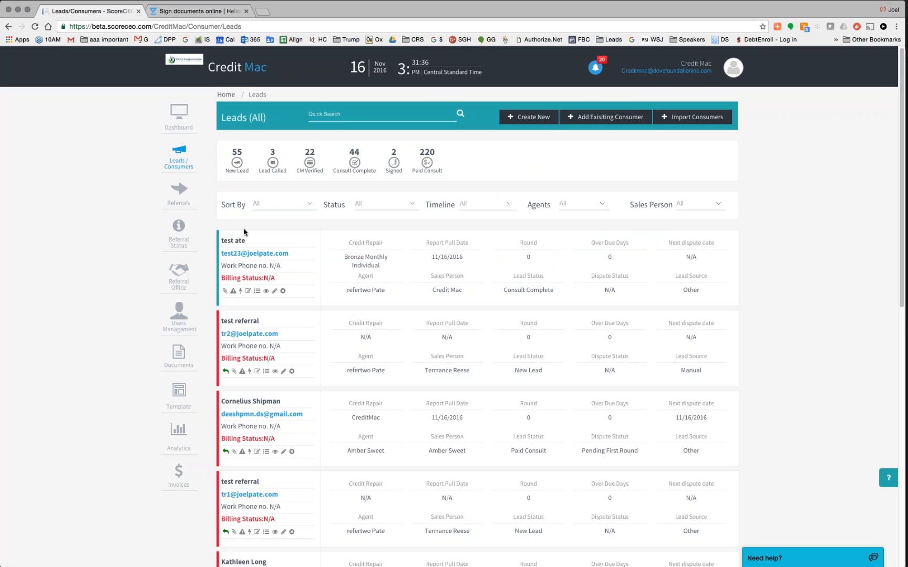
click(237, 242)
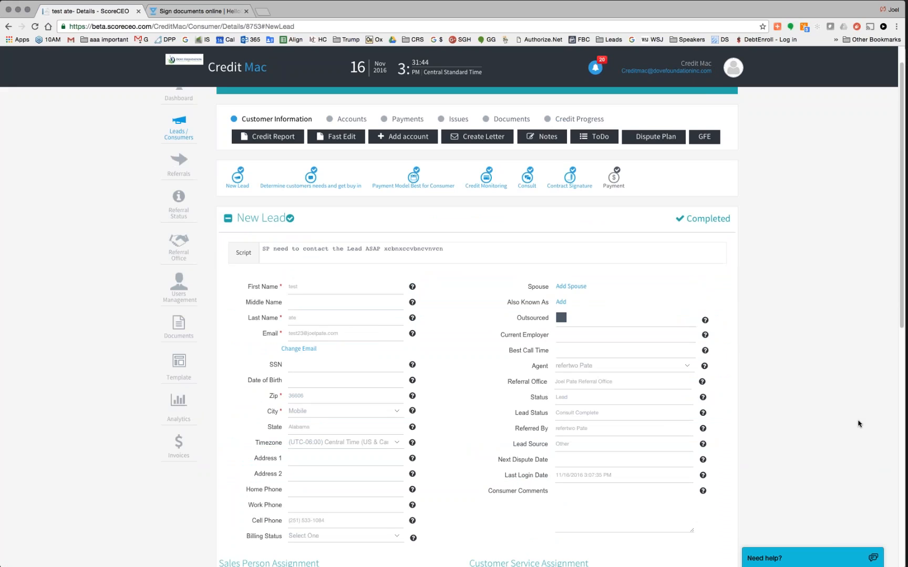
scroll(858, 423, down, 3)
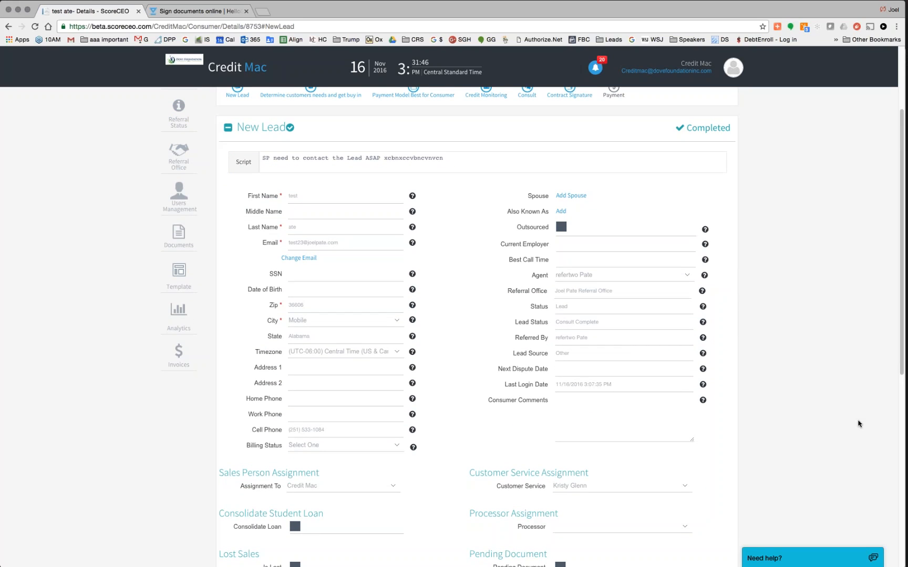
scroll(858, 423, down, 2)
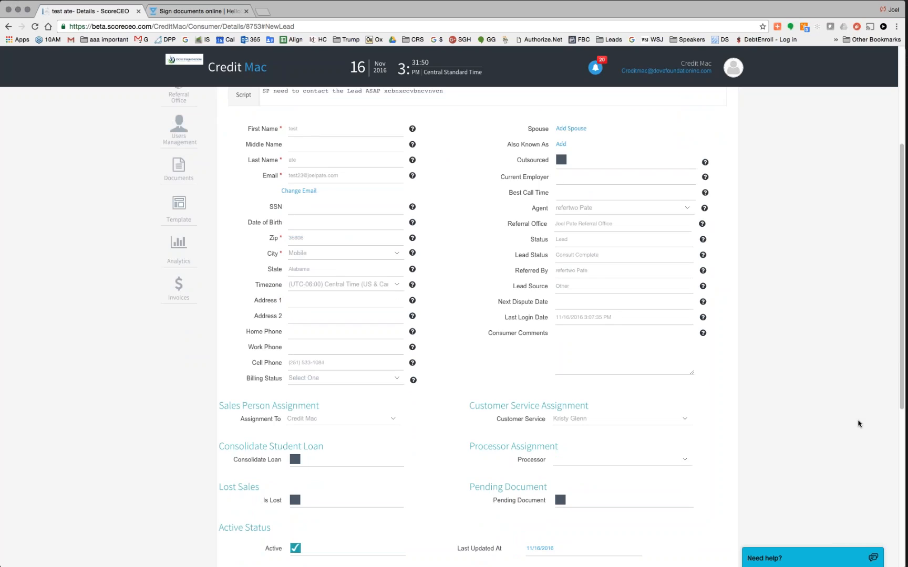
scroll(858, 423, down, 10)
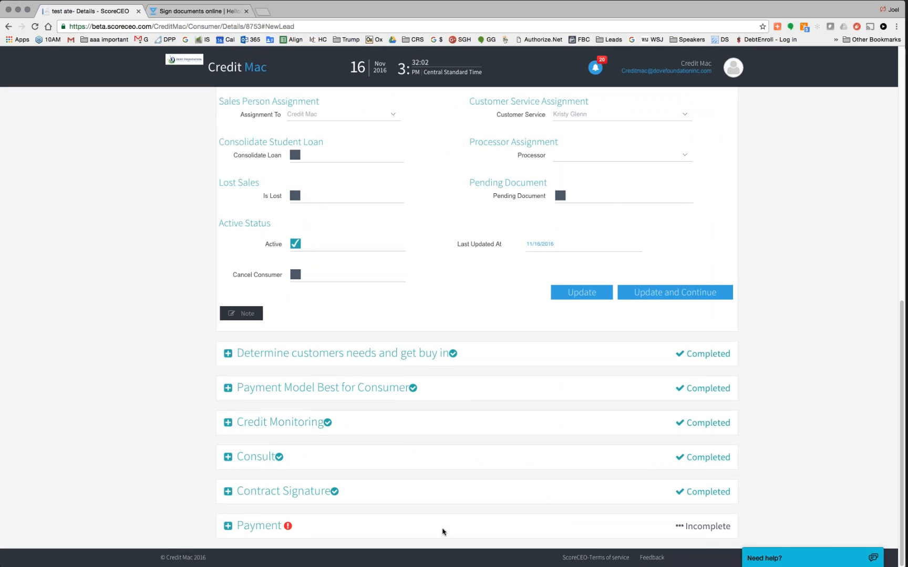
scroll(443, 532, up, 10)
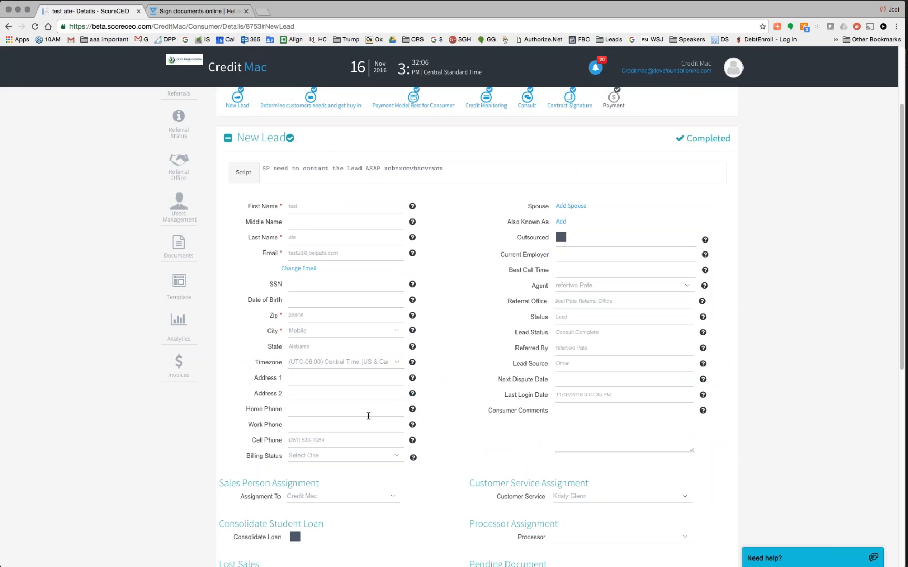
scroll(361, 399, down, 4)
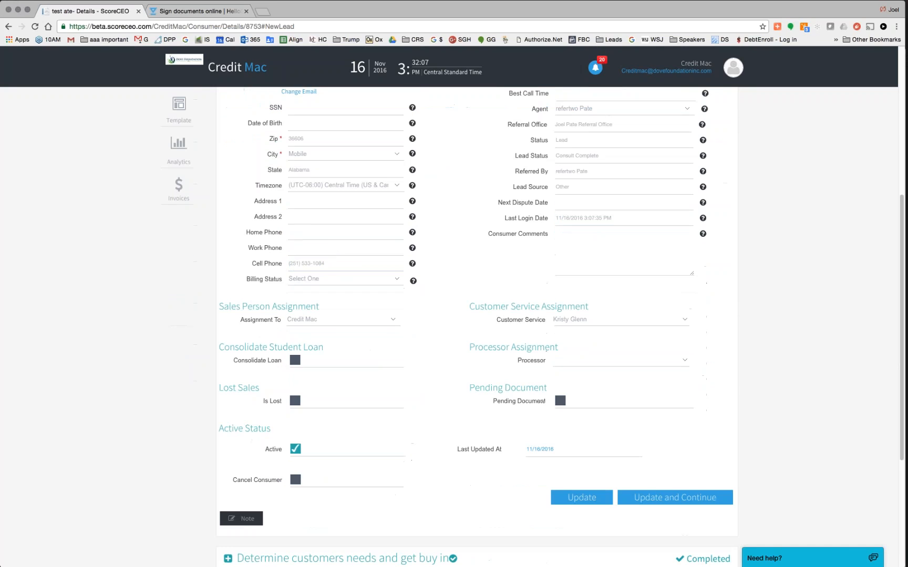
scroll(361, 316, up, 1)
- Fill Address 1 from the saved autofill suggestion and save with Update and Continue
click(296, 246)
text(12)
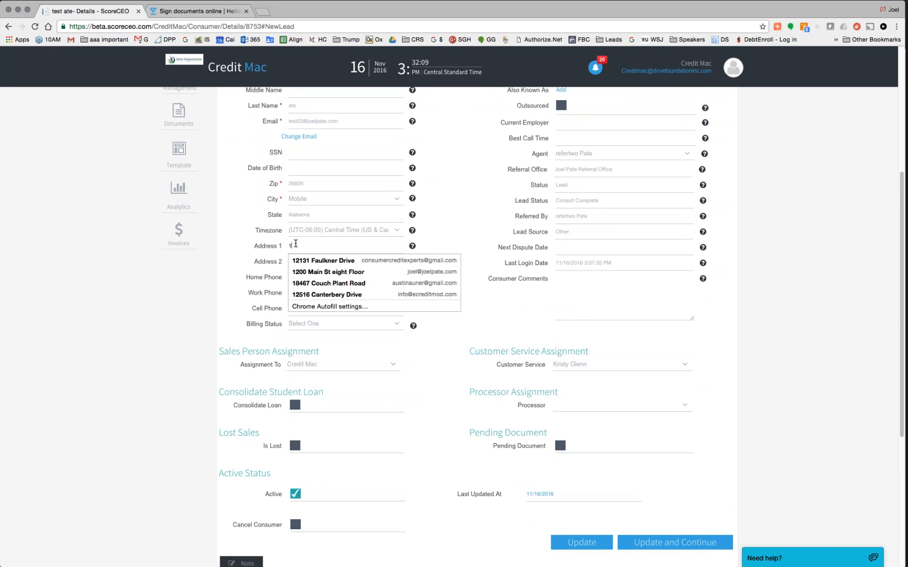
key(Down)
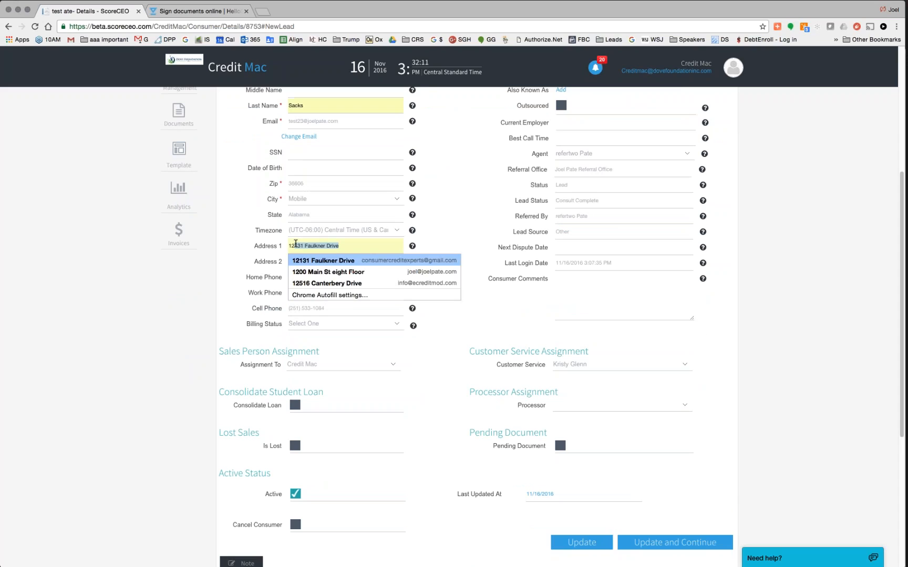
key(Tab)
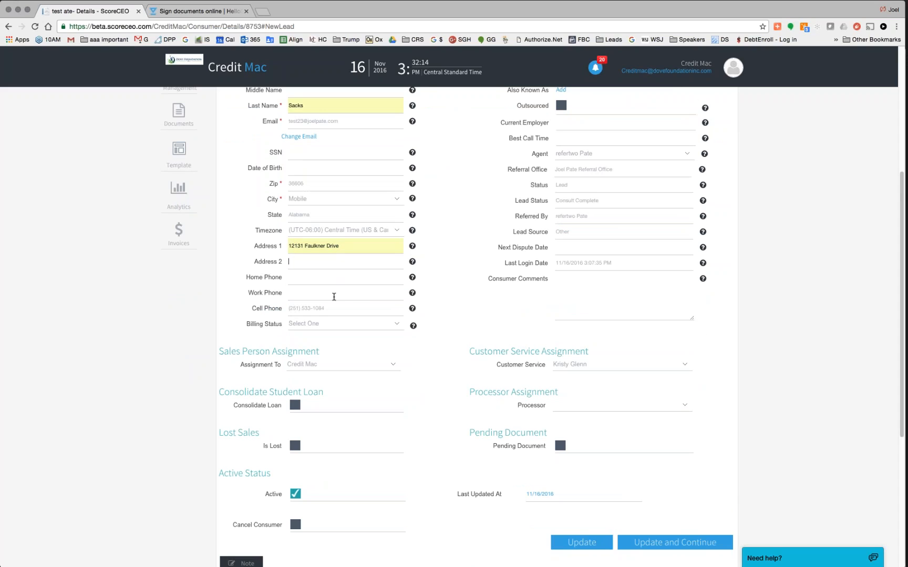
scroll(452, 326, down, 3)
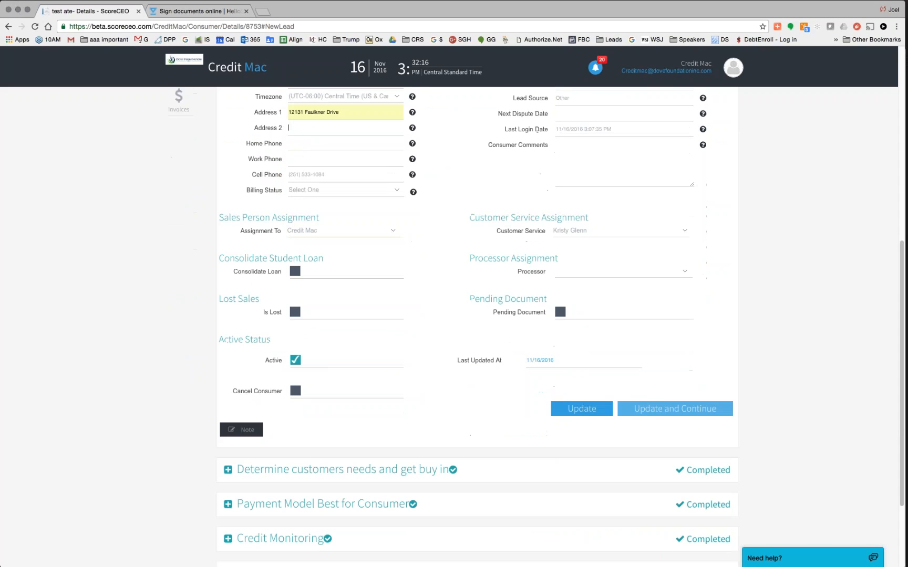
click(674, 408)
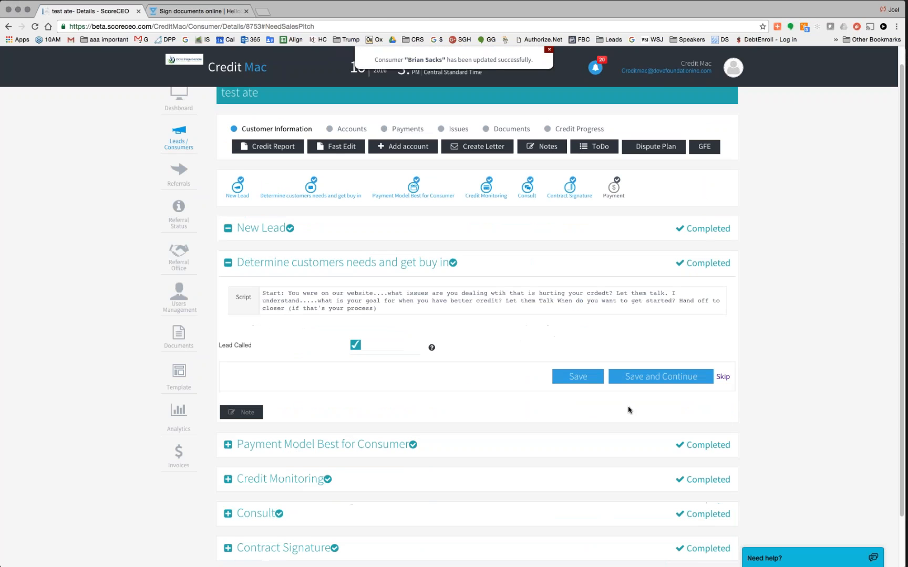
- Collapse the customer needs step and expand Payment Model Best for Consumer
click(229, 263)
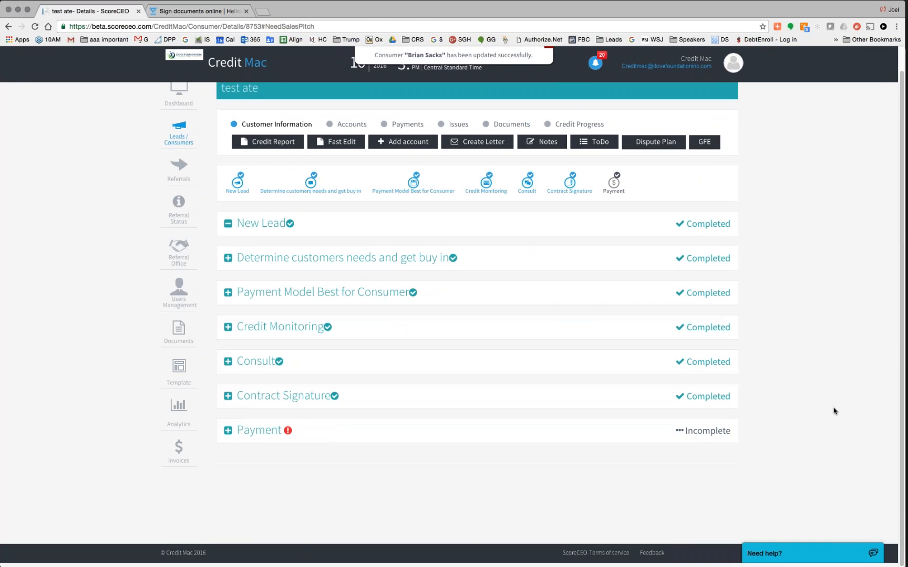
click(253, 435)
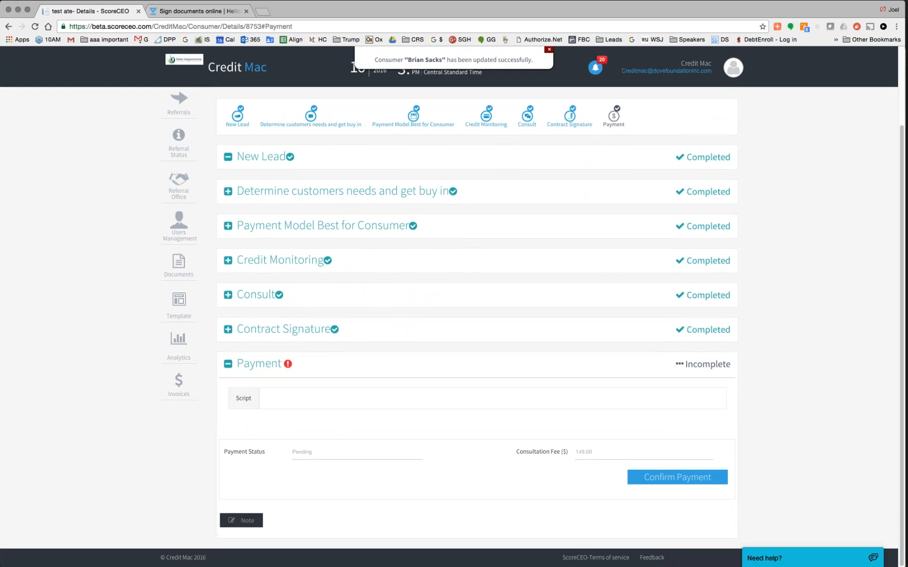
click(326, 230)
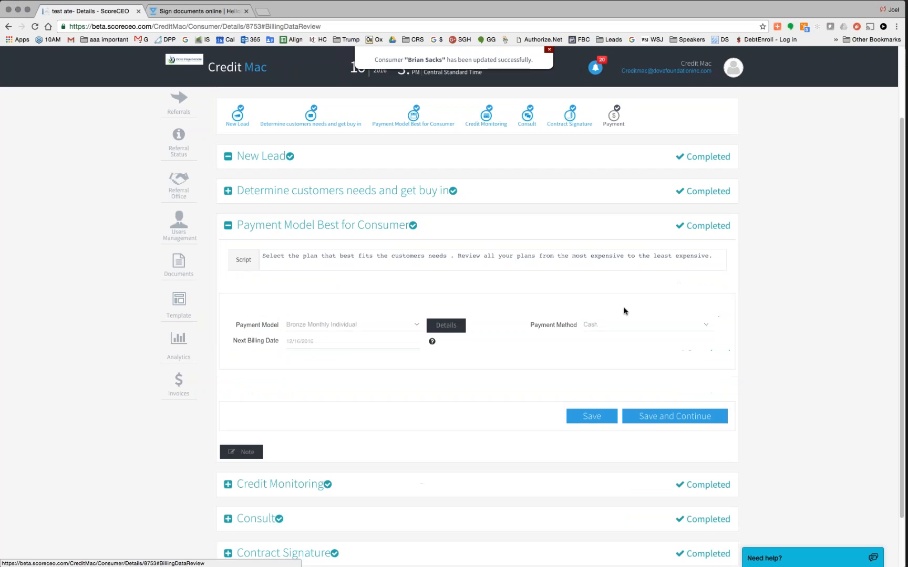
- Switch Payment Method to Credit Card and back to Cash, then clear the Next Billing Date
click(708, 325)
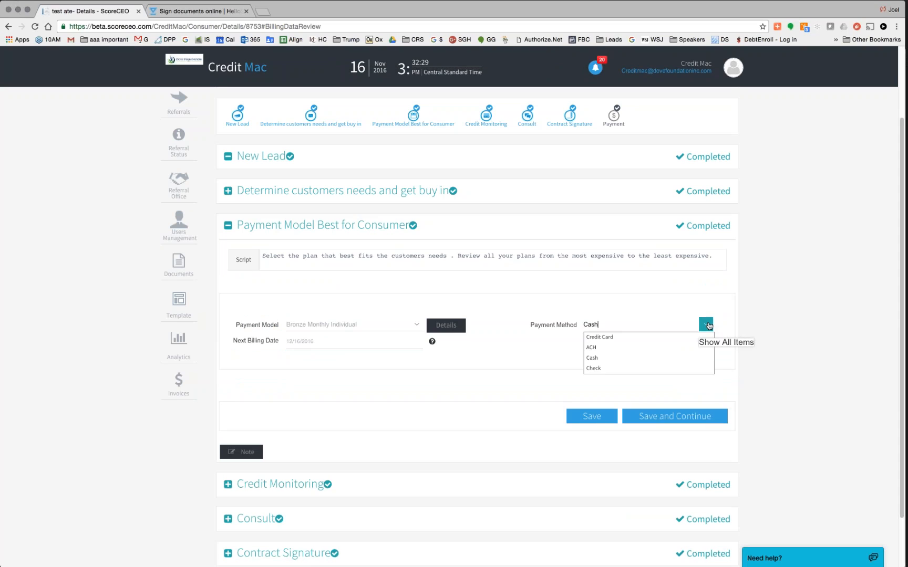
click(619, 339)
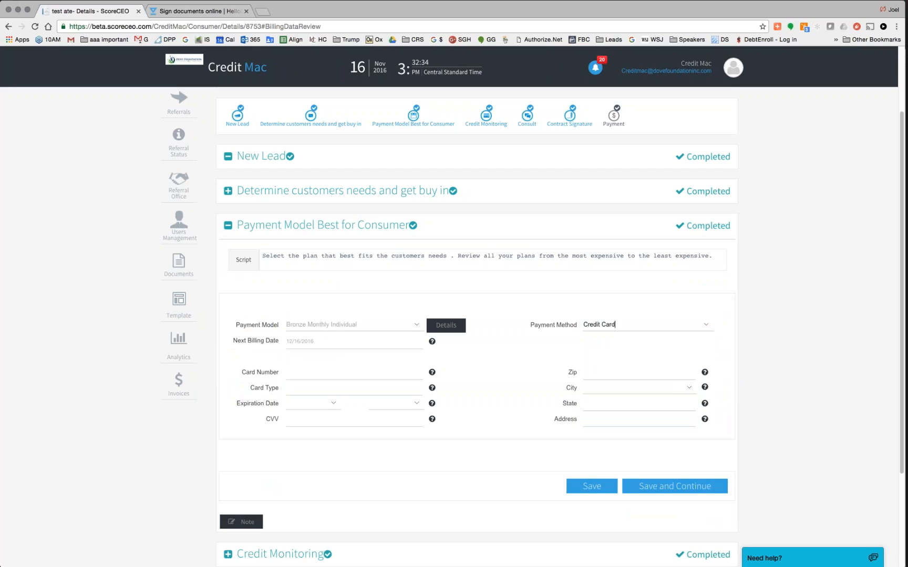
click(706, 324)
click(618, 358)
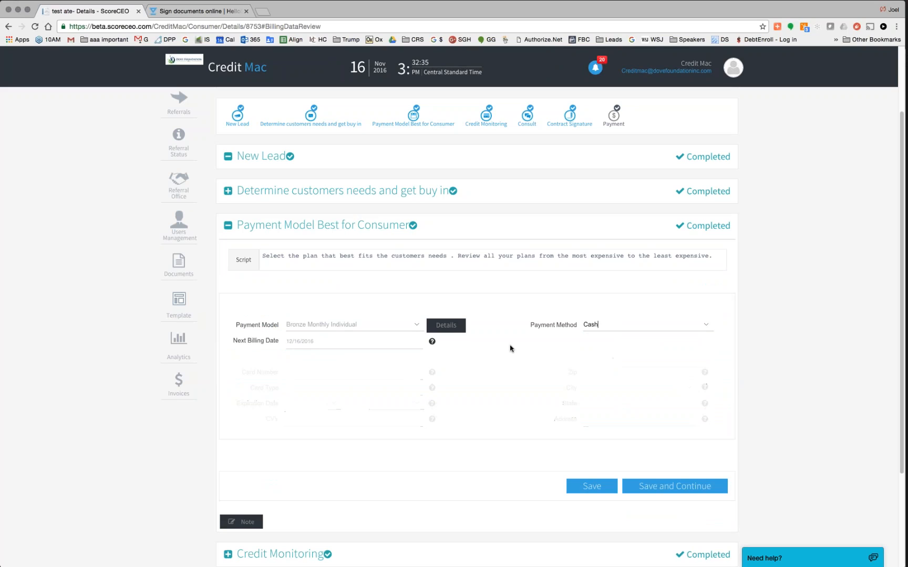
click(287, 342)
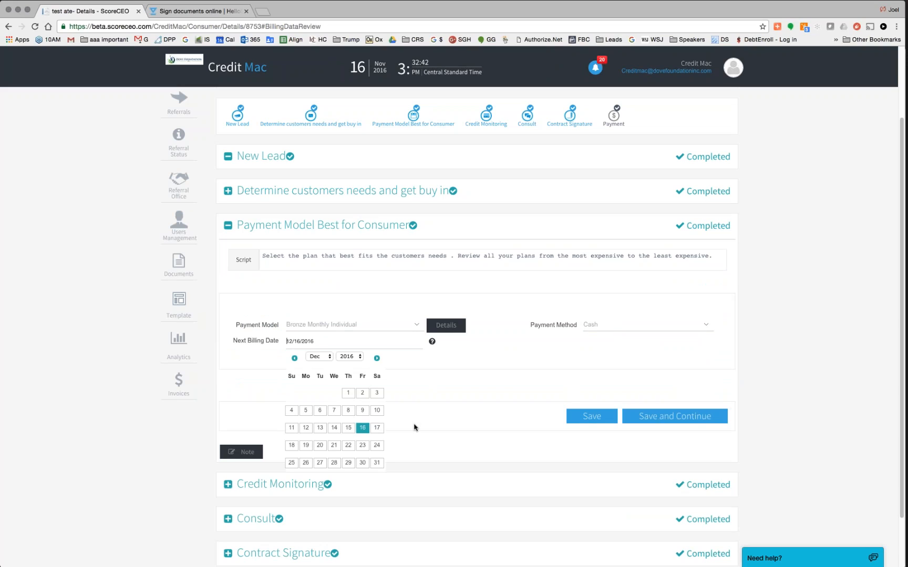
drag(315, 341, 284, 338)
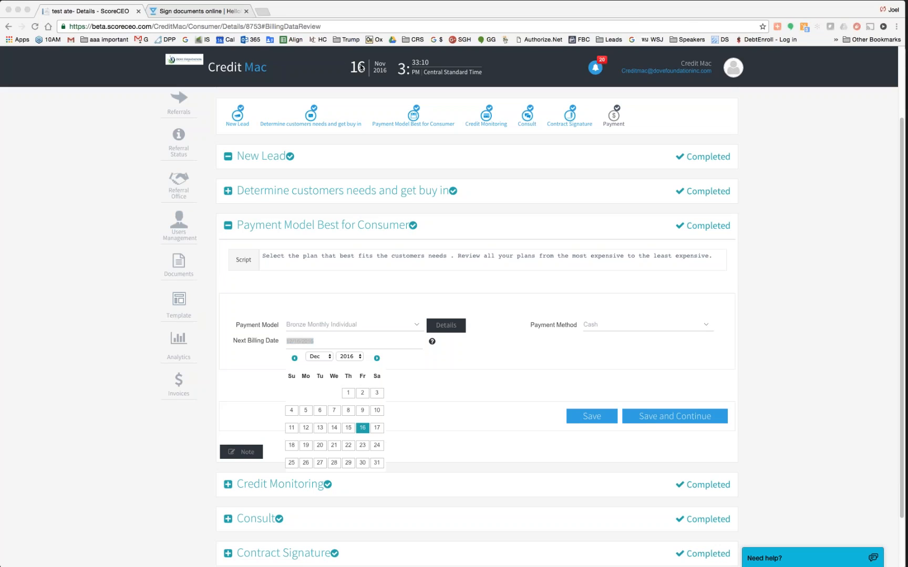
click(266, 13)
- Check the Nov 13–19, 2016 week in Google Calendar, then return to the ScoreCEO lead page
click(228, 40)
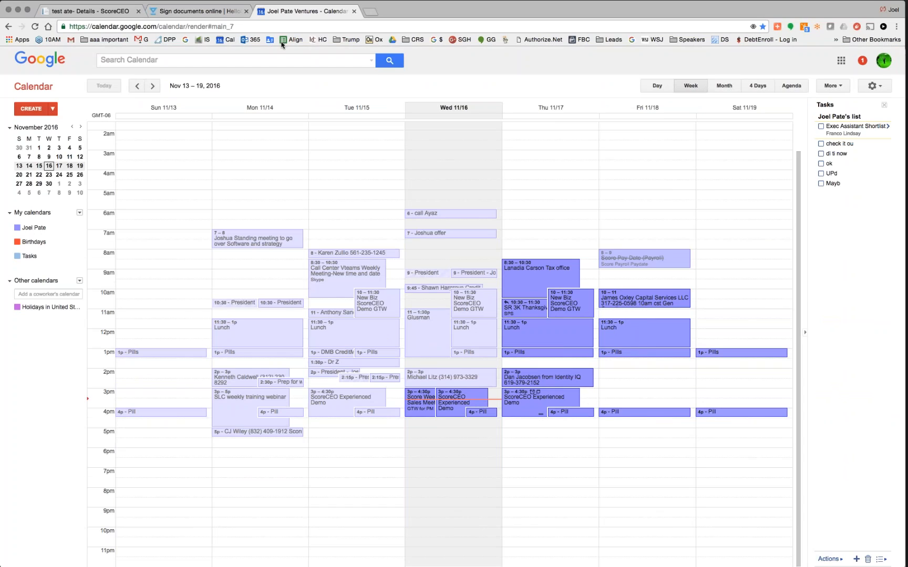
click(72, 12)
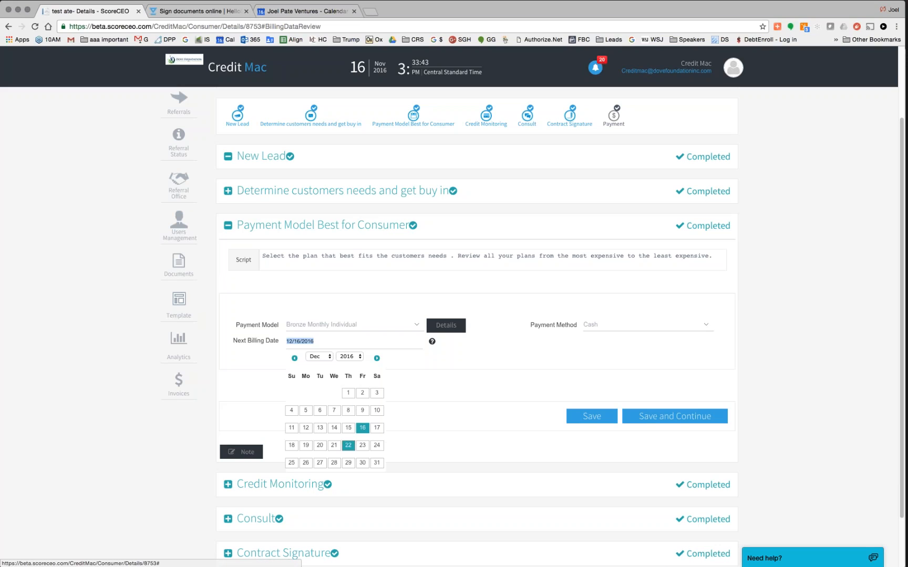
- Pick November 21, 2016 as the Next Billing Date and save with Save and Continue
click(330, 357)
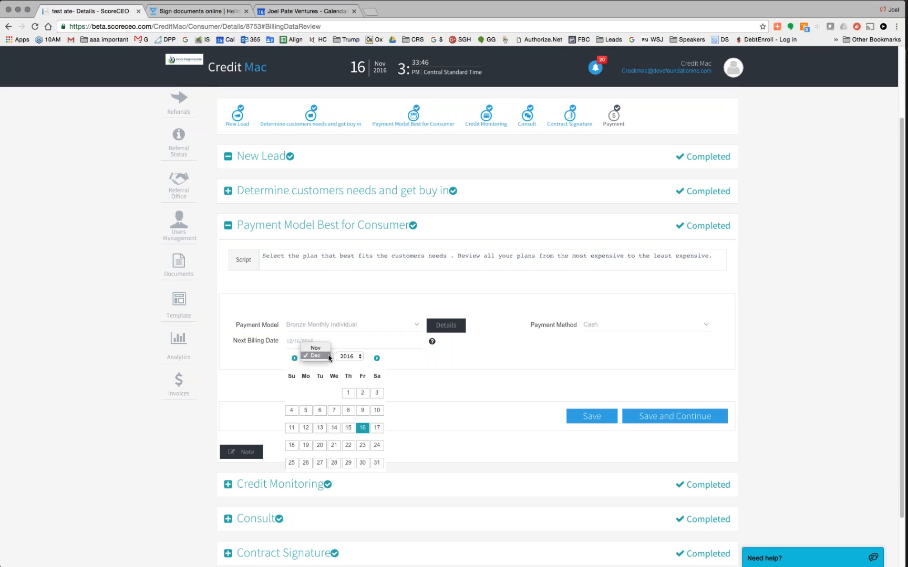
click(316, 348)
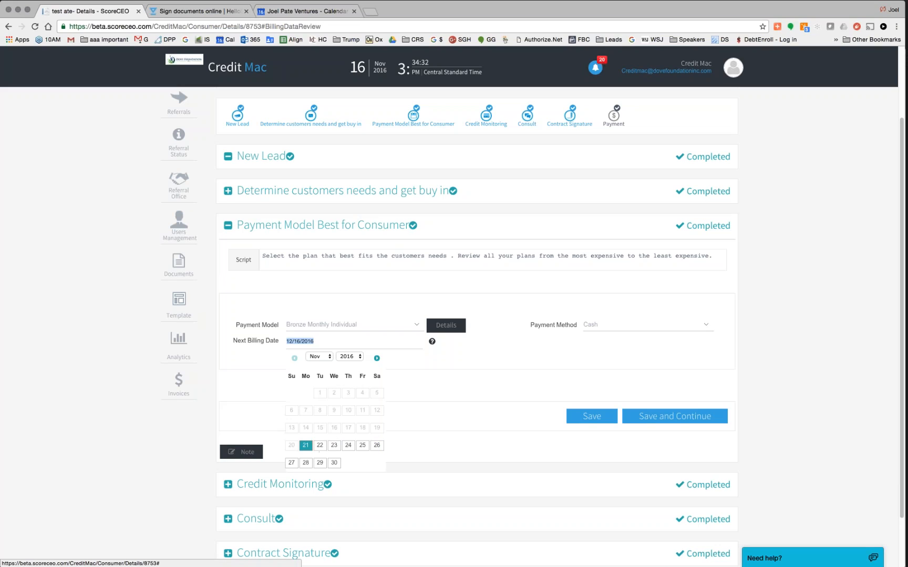
click(306, 447)
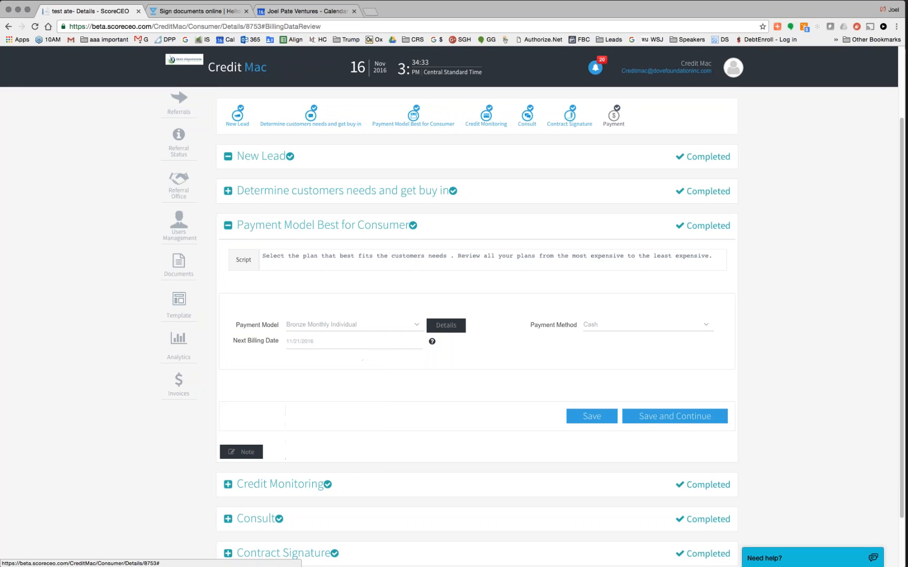
click(675, 419)
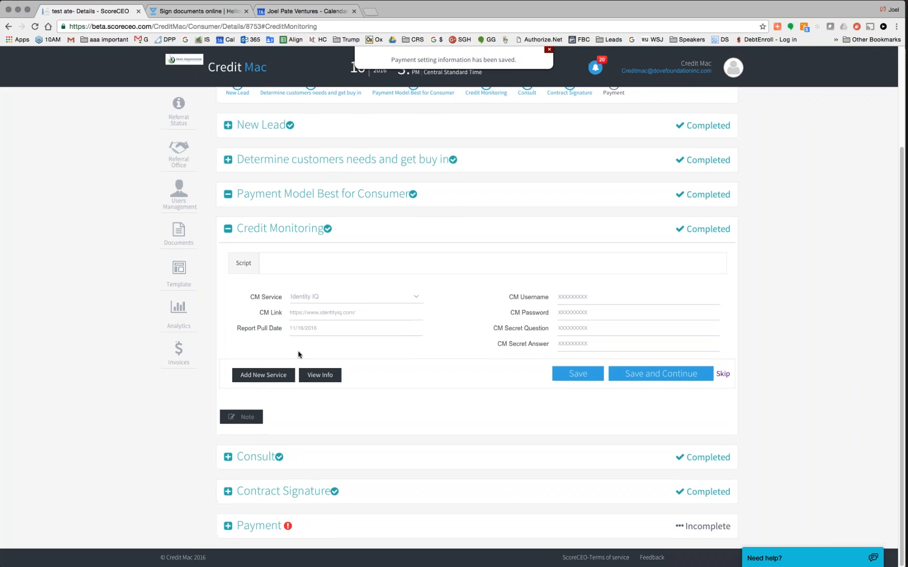
- Collapse Credit Monitoring, confirm the consultation payment in the Payment step, then open Referral Offices
click(229, 229)
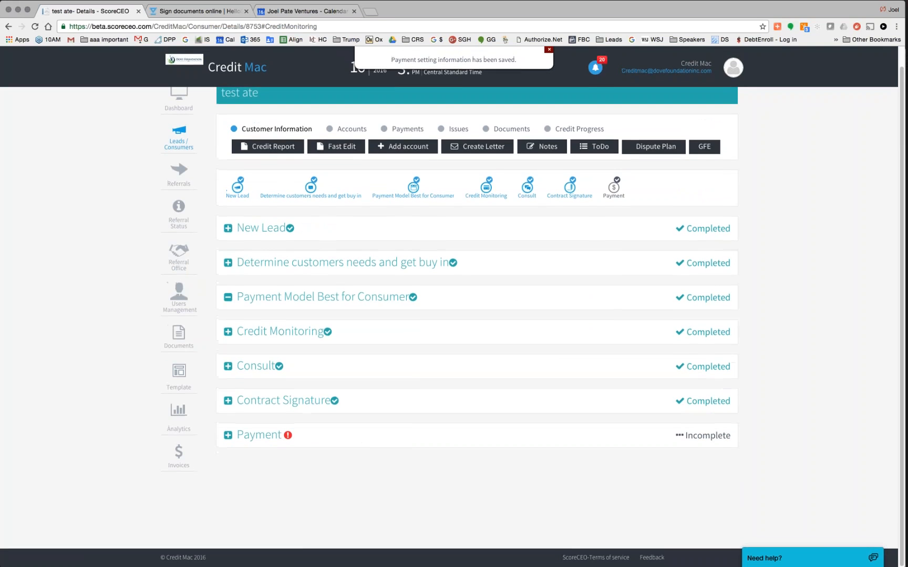
click(227, 438)
scroll(578, 420, down, 3)
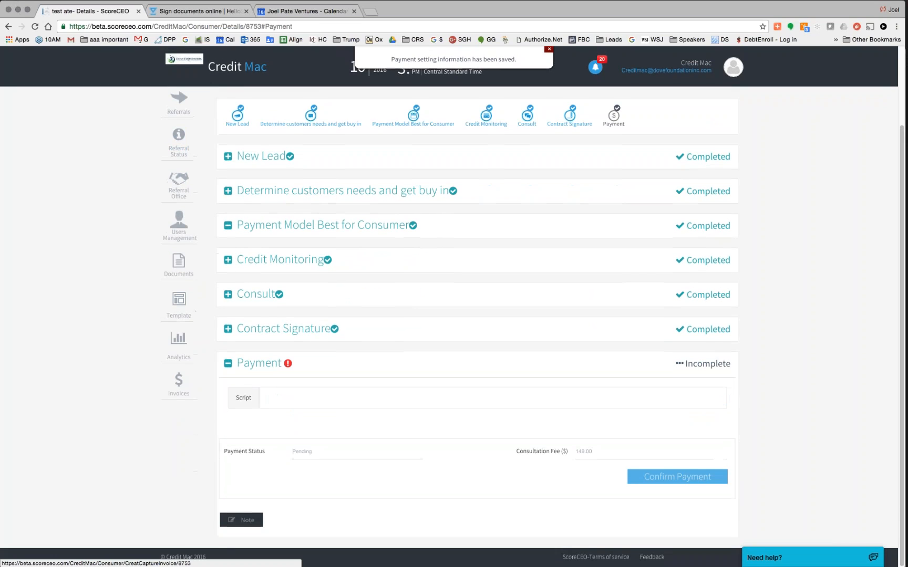
click(673, 479)
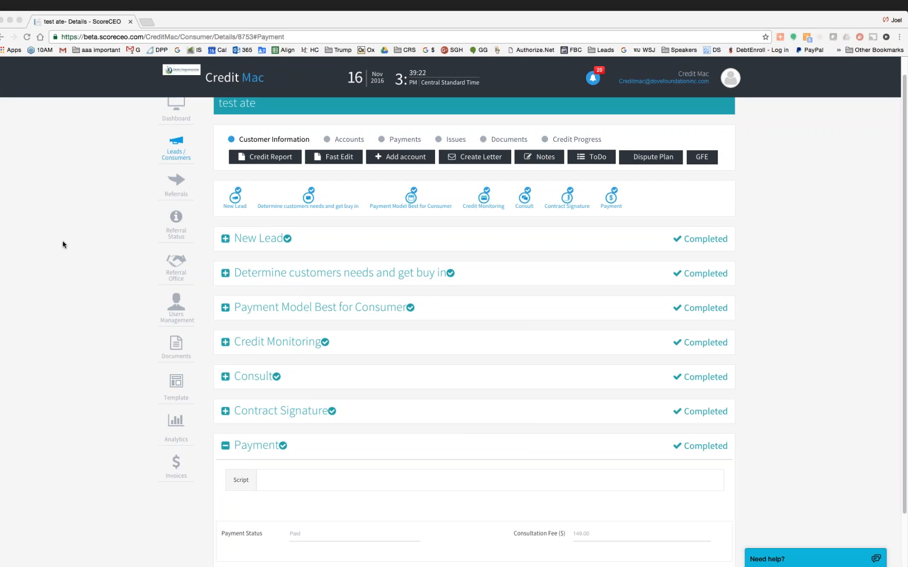
click(176, 271)
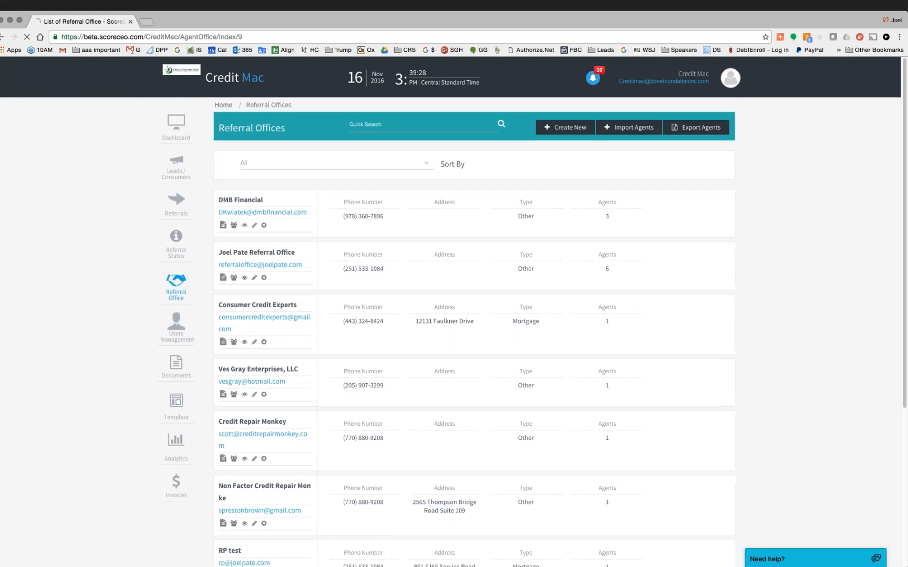
- Look over the Referral Offices list and its Create New form, and open the second office's details
drag(303, 265, 219, 262)
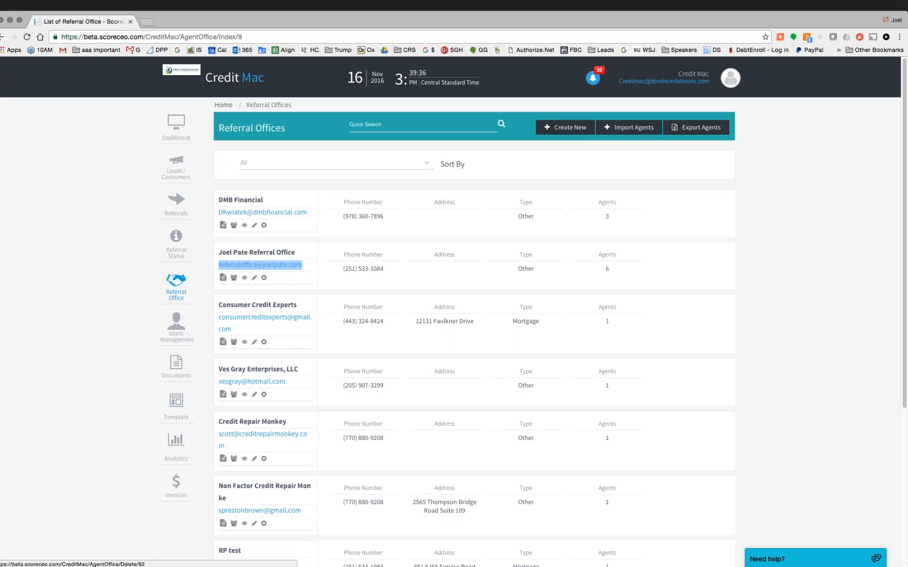
click(574, 129)
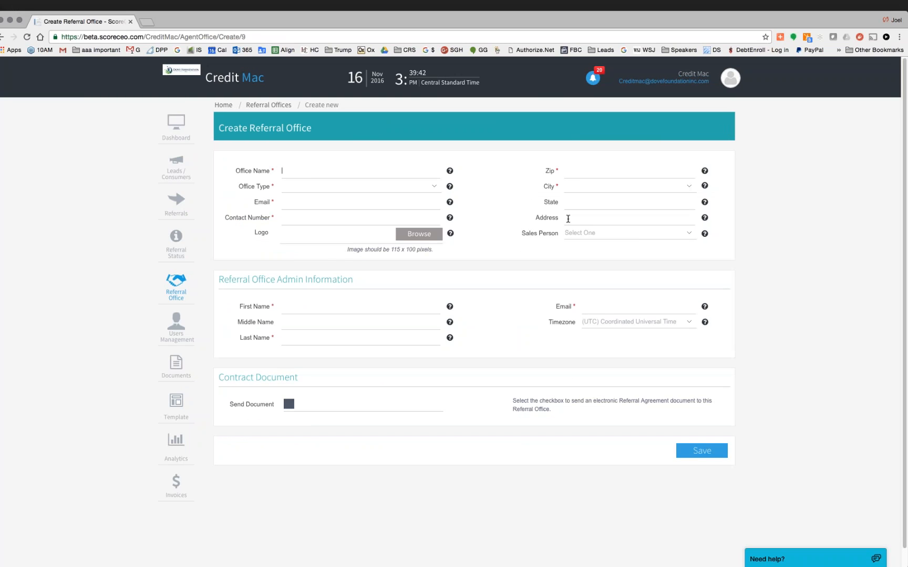
click(275, 106)
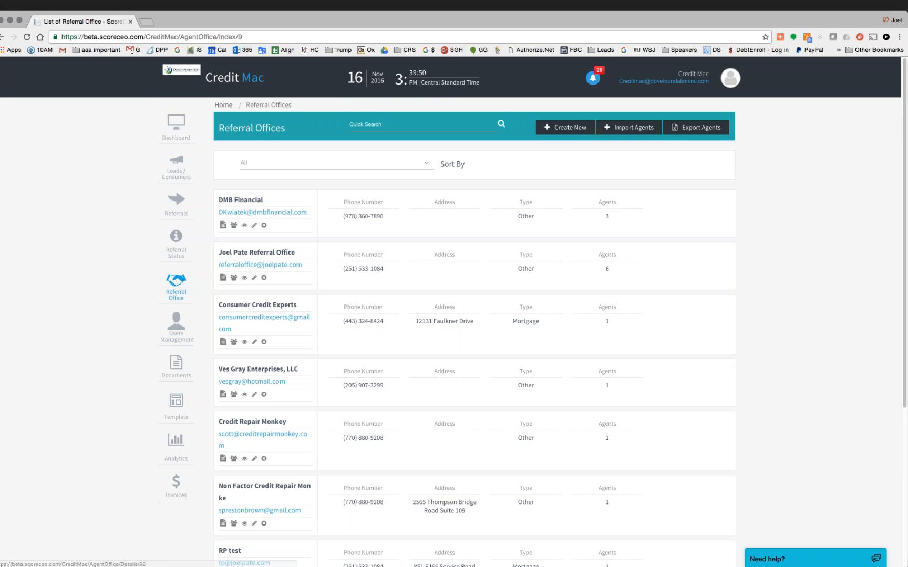
click(268, 257)
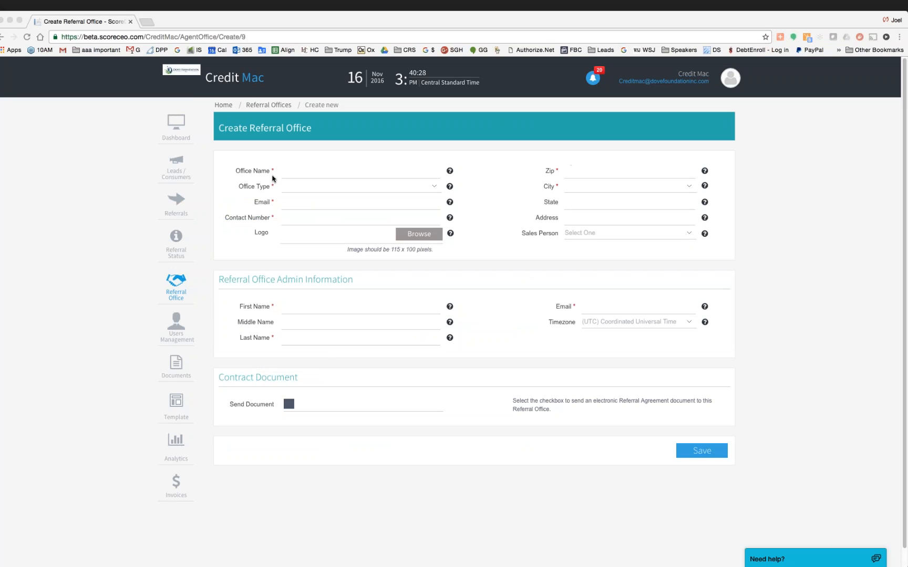
click(269, 105)
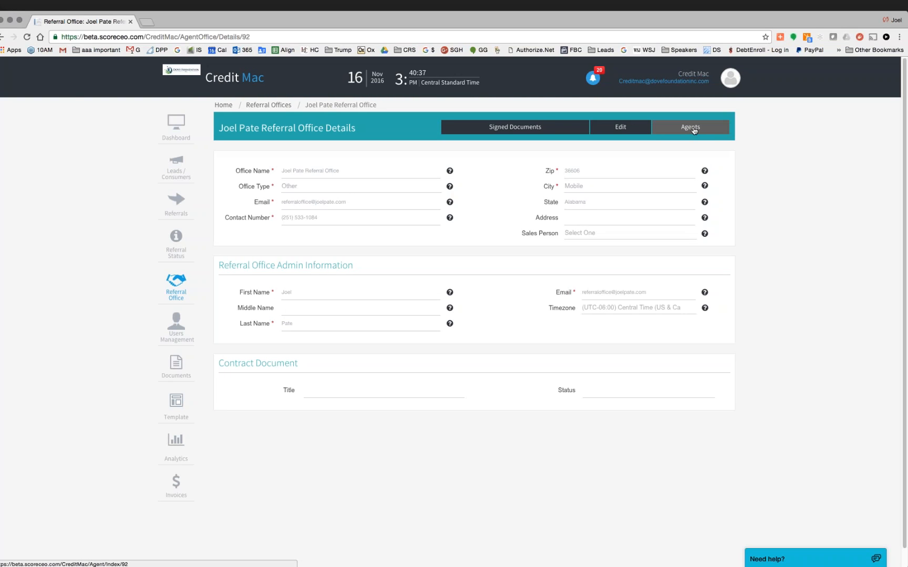
- Check an office's agents, then return to Referral Offices and show page 2 of the 19 offices
click(694, 130)
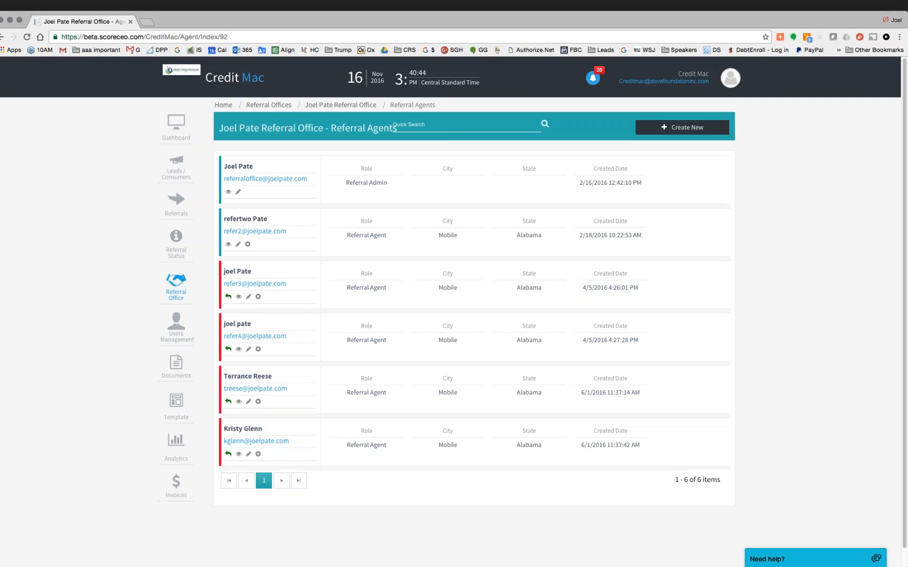
click(268, 105)
scroll(259, 347, down, 2)
scroll(454, 331, down, 1)
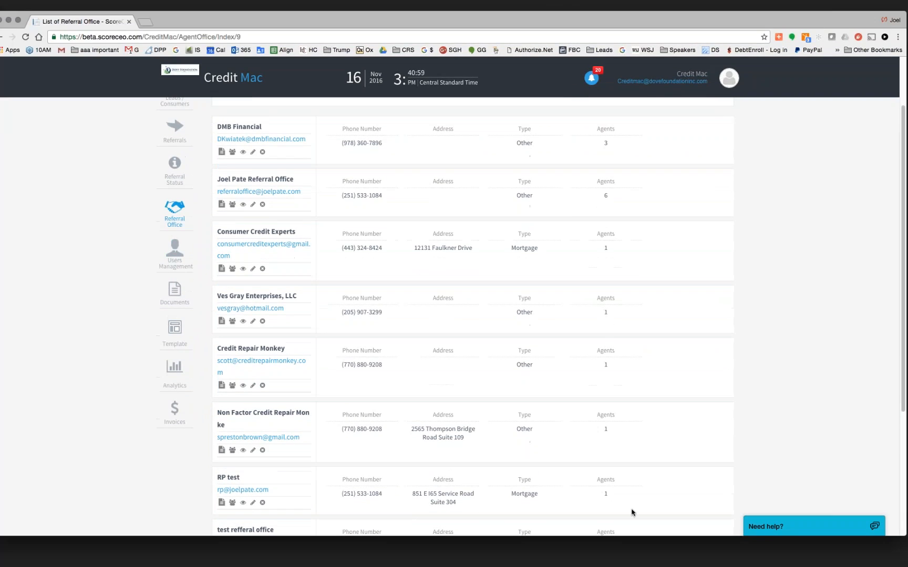
drag(632, 537, 633, 565)
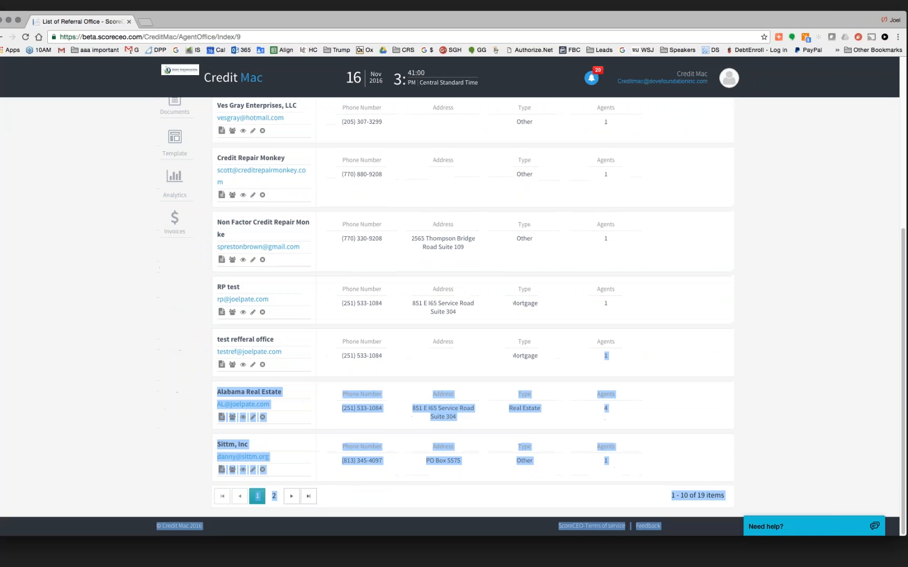
click(291, 496)
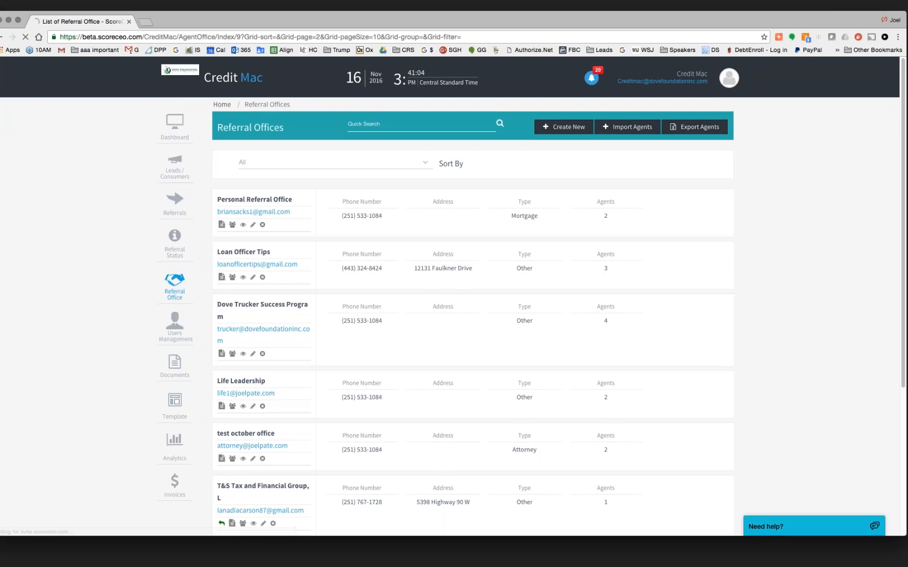
- Open Full Circle Financial and review its Referral Admin and Florida-based Referral Agents
scroll(473, 315, down, 10)
click(256, 394)
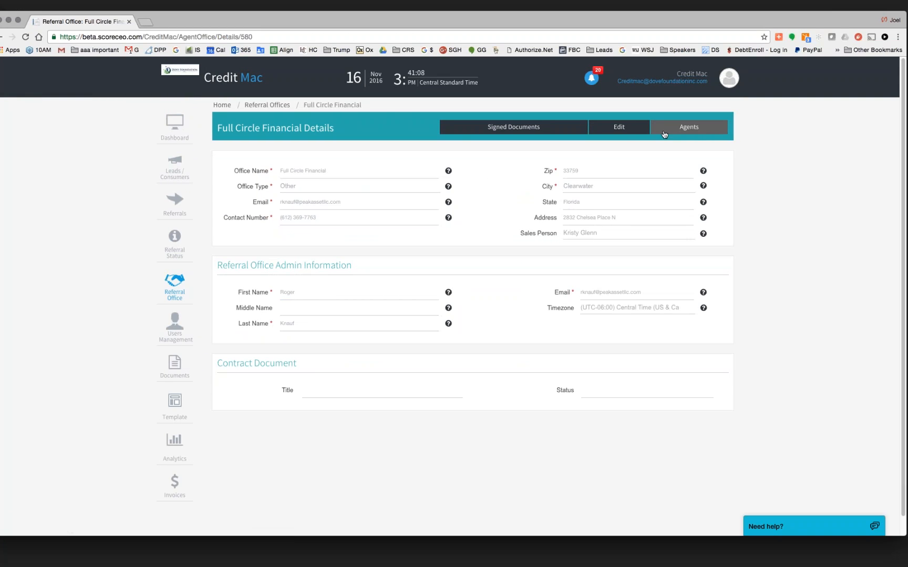
click(694, 129)
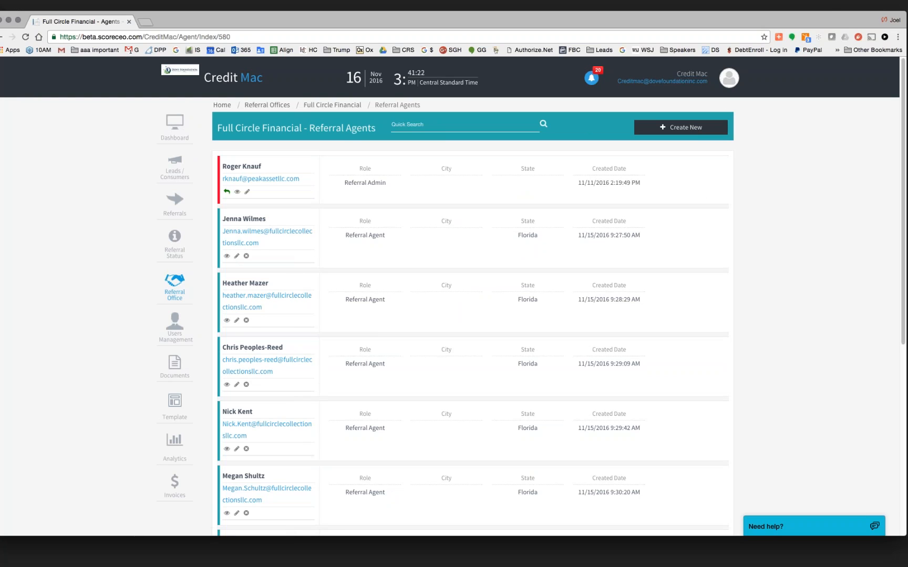
scroll(259, 459, down, 6)
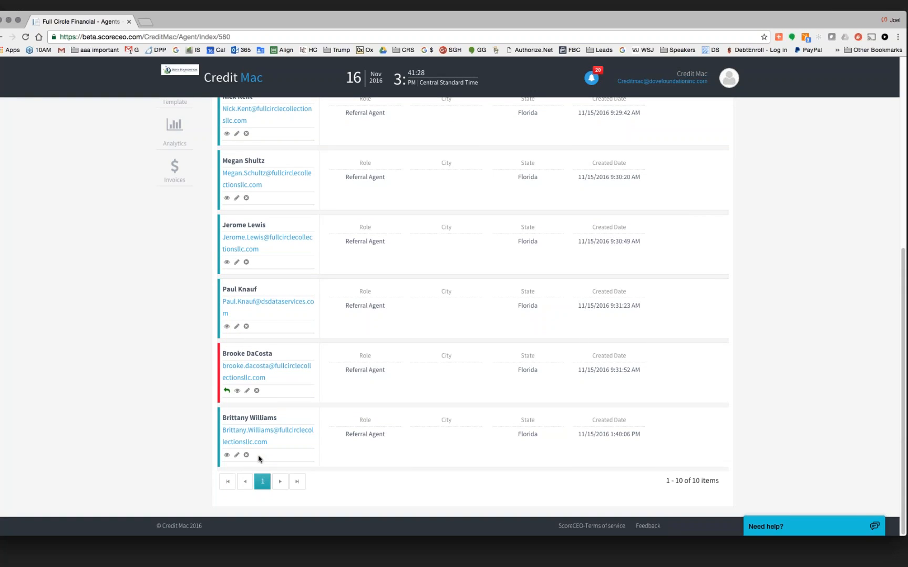
scroll(258, 459, up, 6)
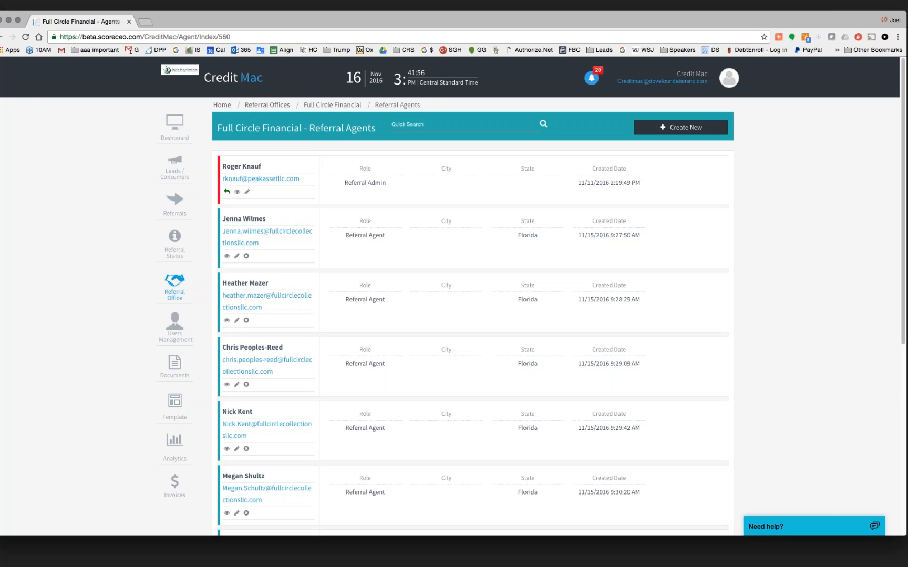
key(super+Tab)
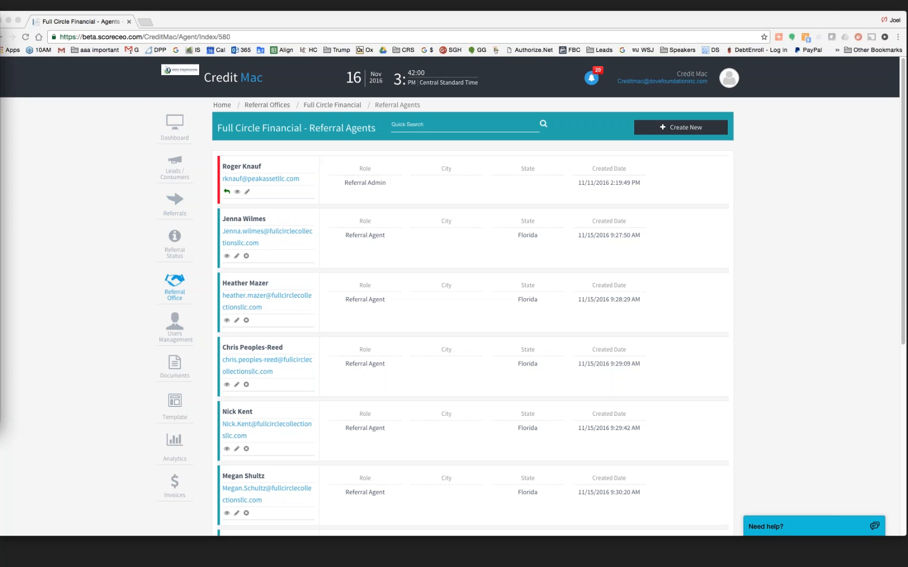
- In the enlarged second browser window, sign out of the customer portal and log in with the agent's password
drag(0, 25, 209, 44)
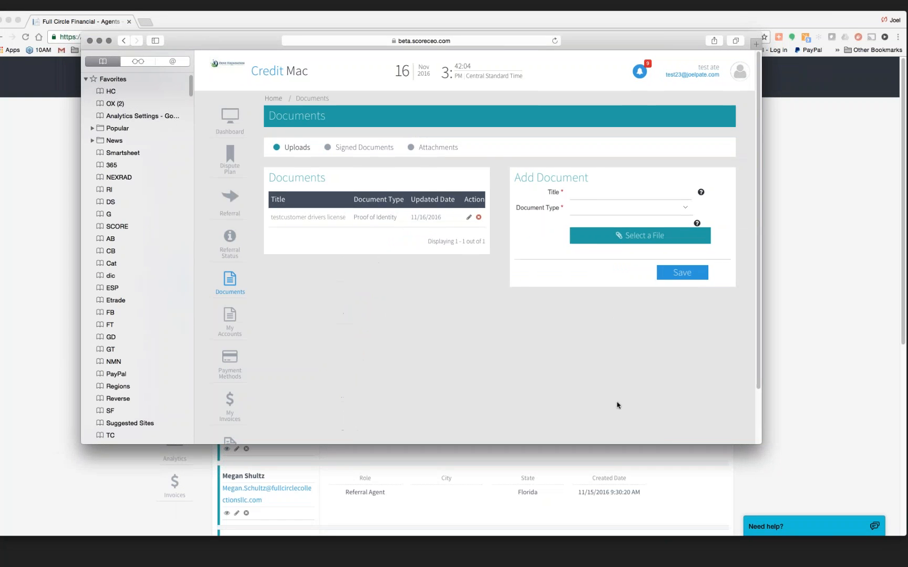
drag(759, 443, 846, 517)
mouse_move(801, 71)
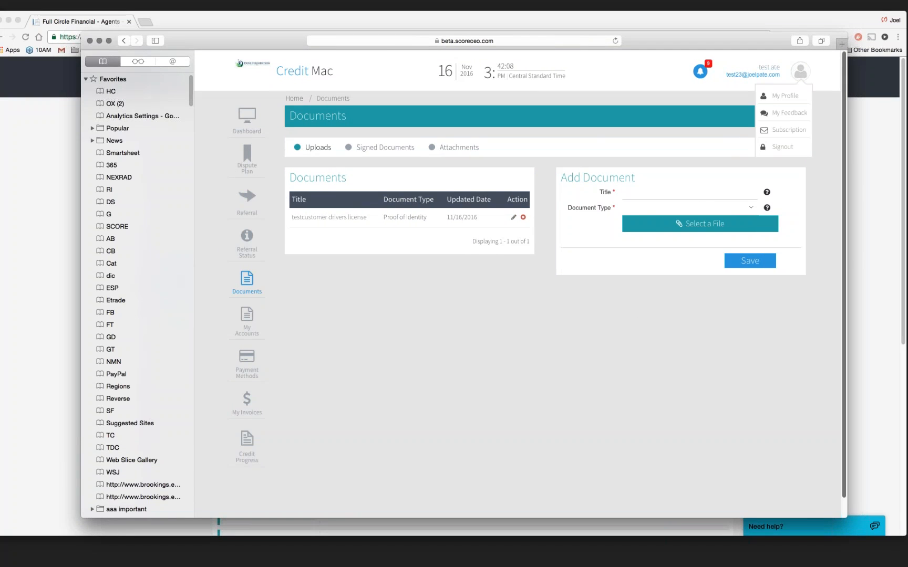
click(783, 147)
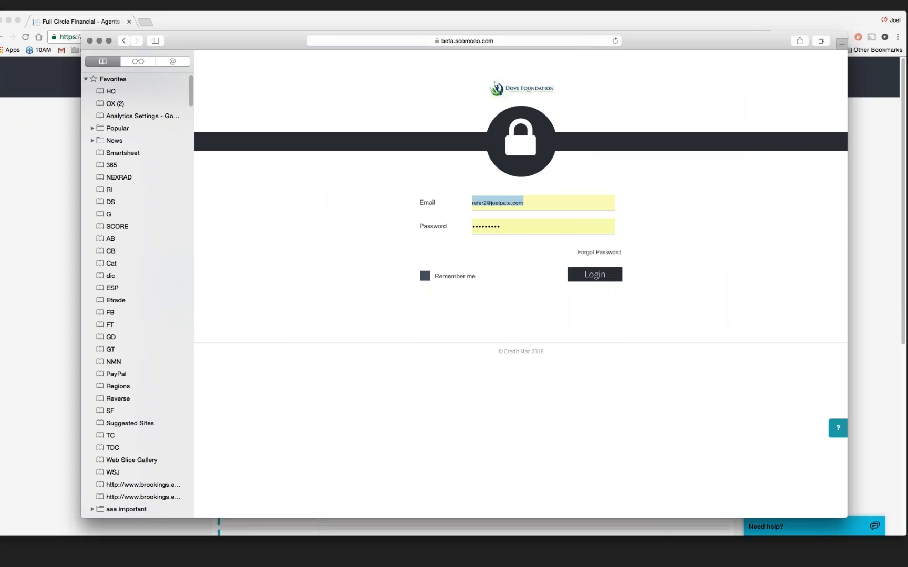
key(Tab)
text(•••••••••)
key(Return)
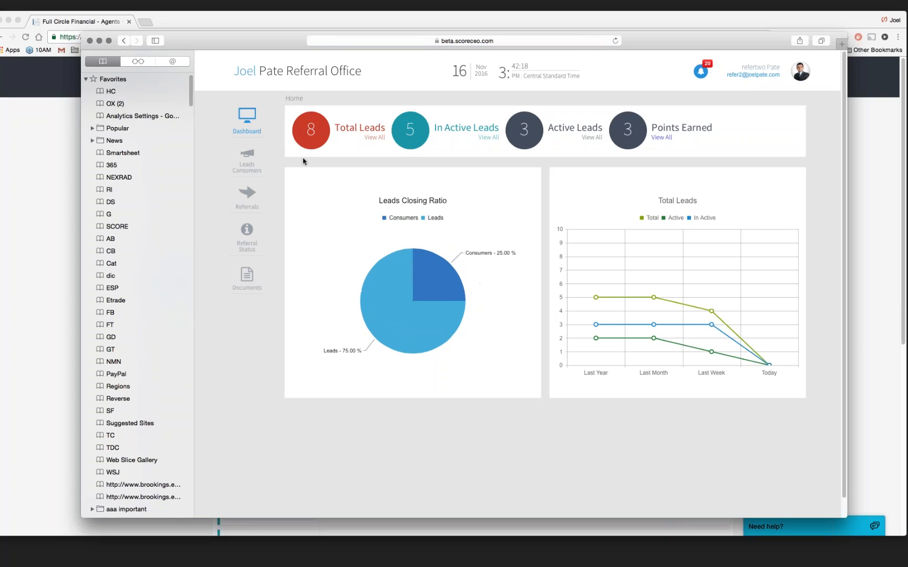
- View the agent's Leads Consumers list and its first lead's name and e-mail
click(248, 162)
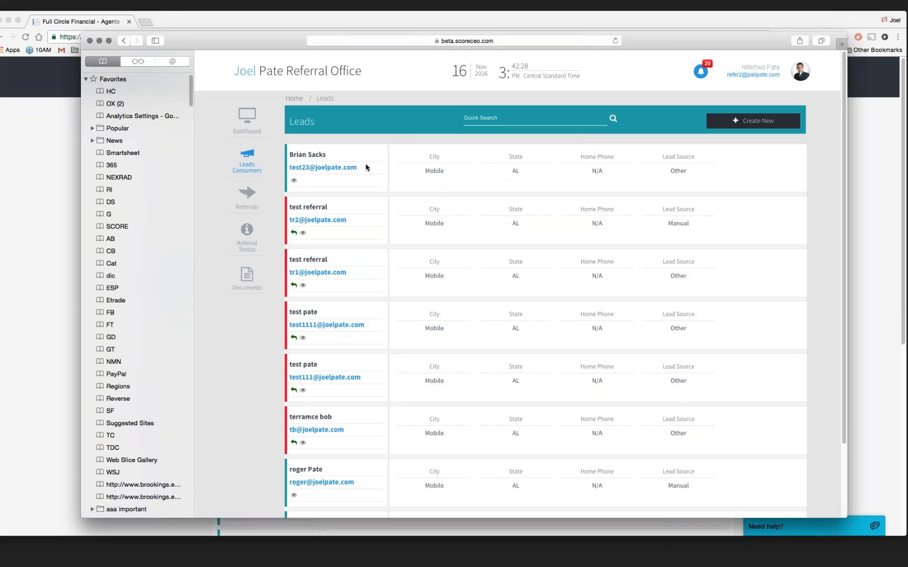
drag(366, 167, 286, 162)
click(286, 162)
- Sign out of the agent account and log in with the referral office admin's e-mail and password
click(801, 72)
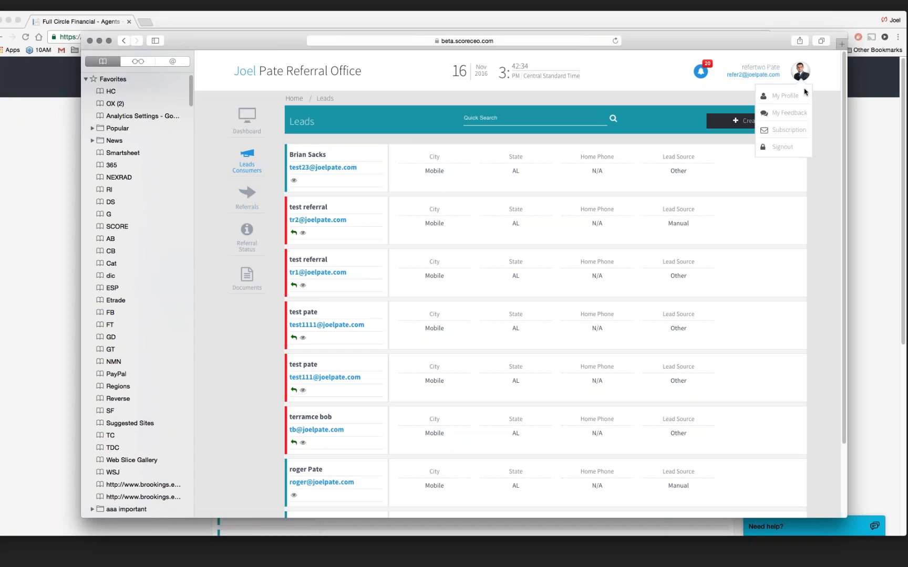
click(783, 146)
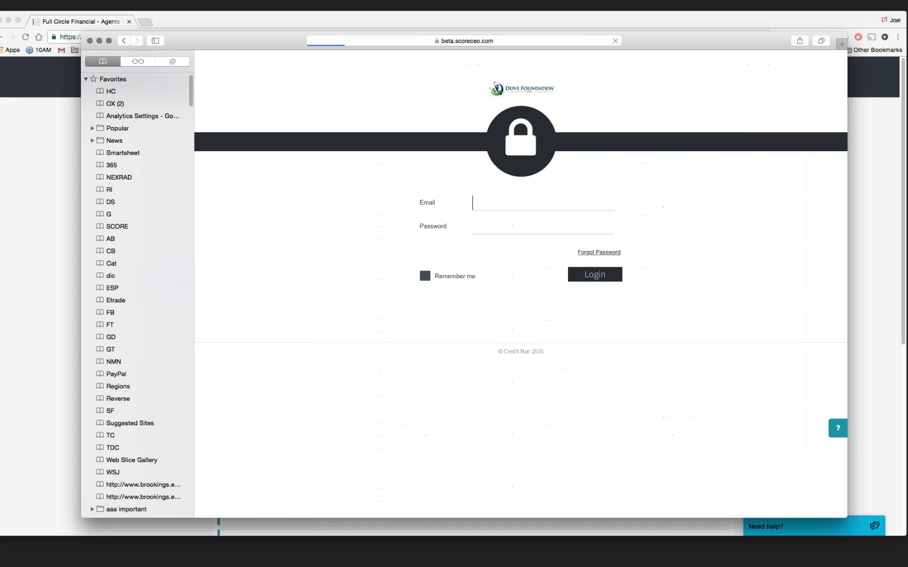
drag(532, 205, 446, 198)
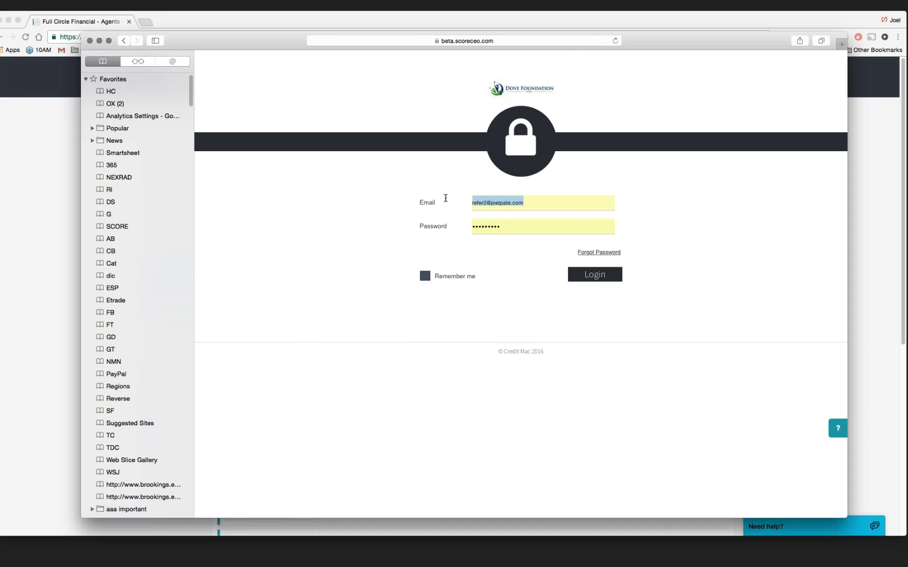
key(super+v)
key(Tab)
key(BackSpace)
text(•••••••••)
key(Return)
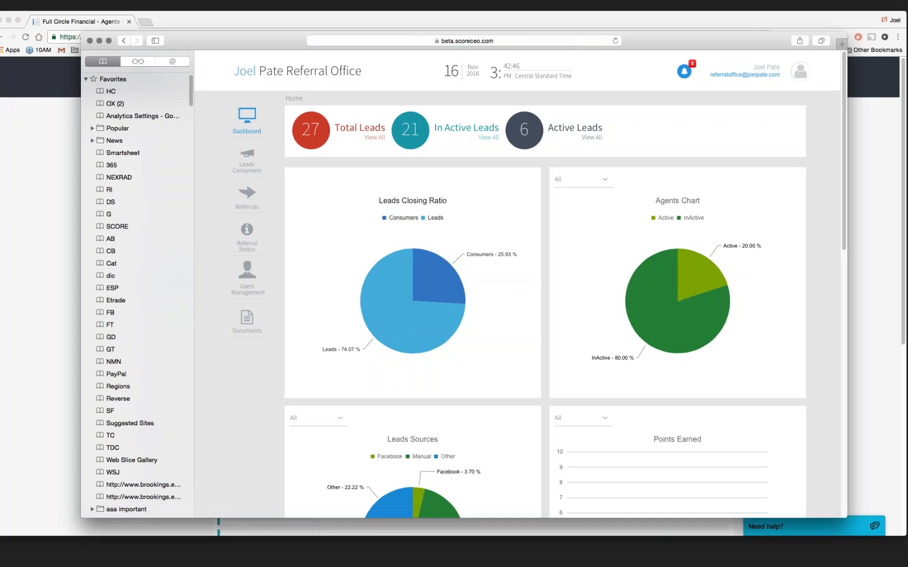
- Review the office's leads, then open Referral Status showing 1 point and two referrals
click(247, 164)
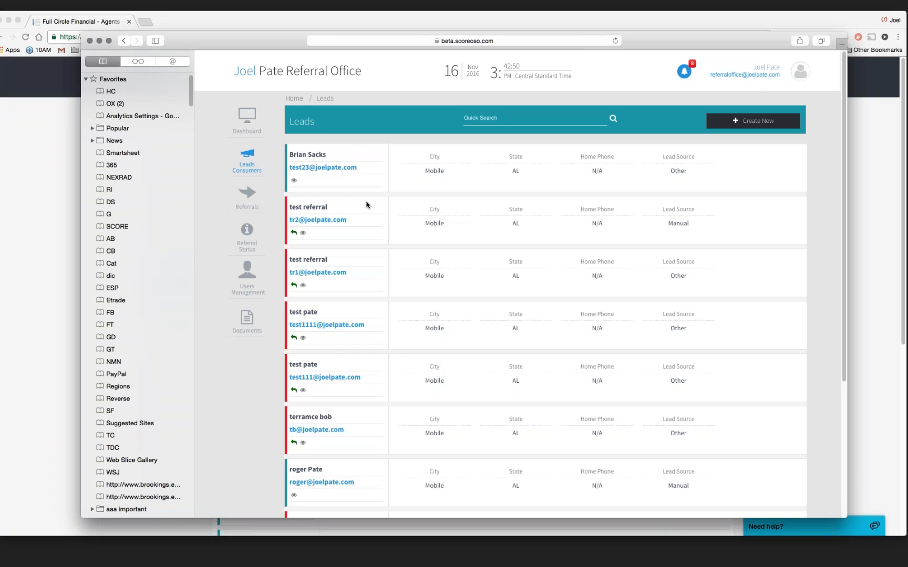
drag(377, 170, 279, 164)
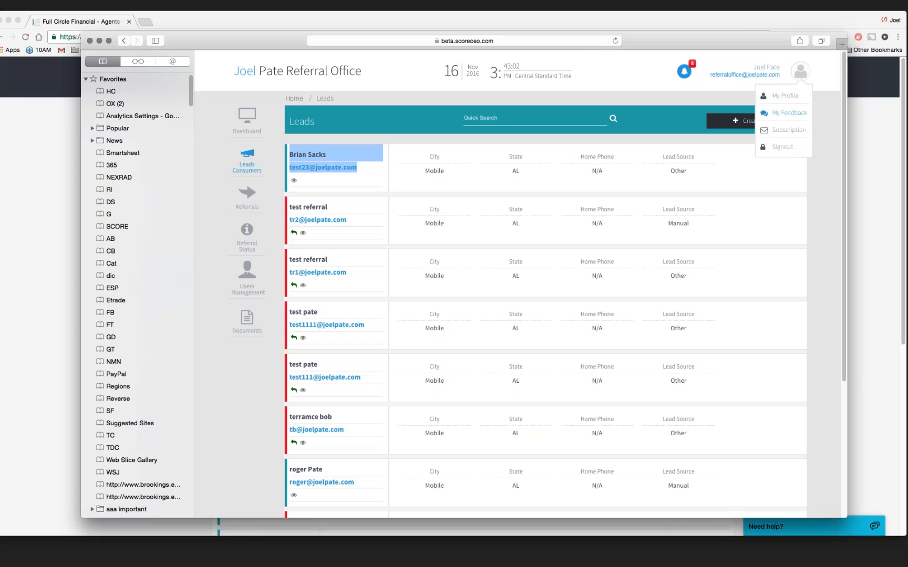
click(825, 133)
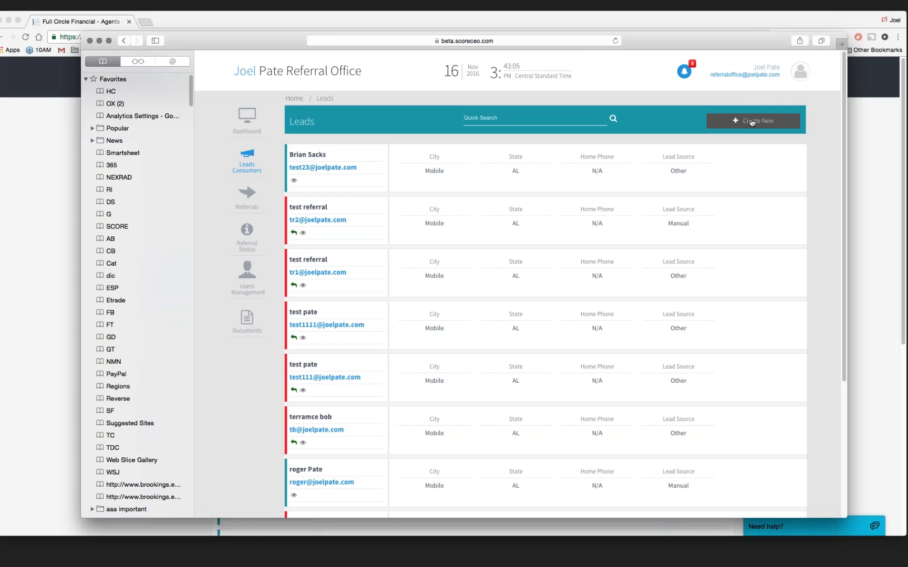
click(247, 237)
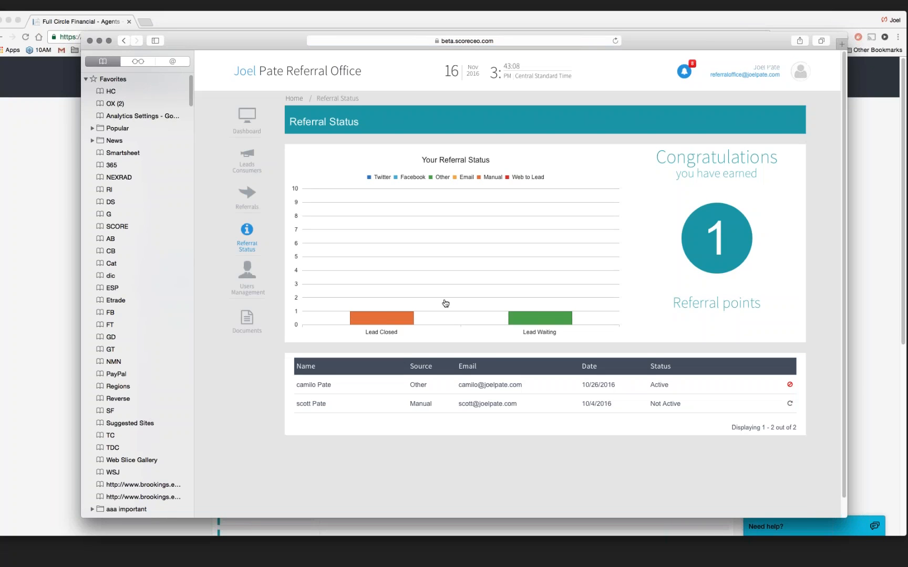
mouse_move(379, 312)
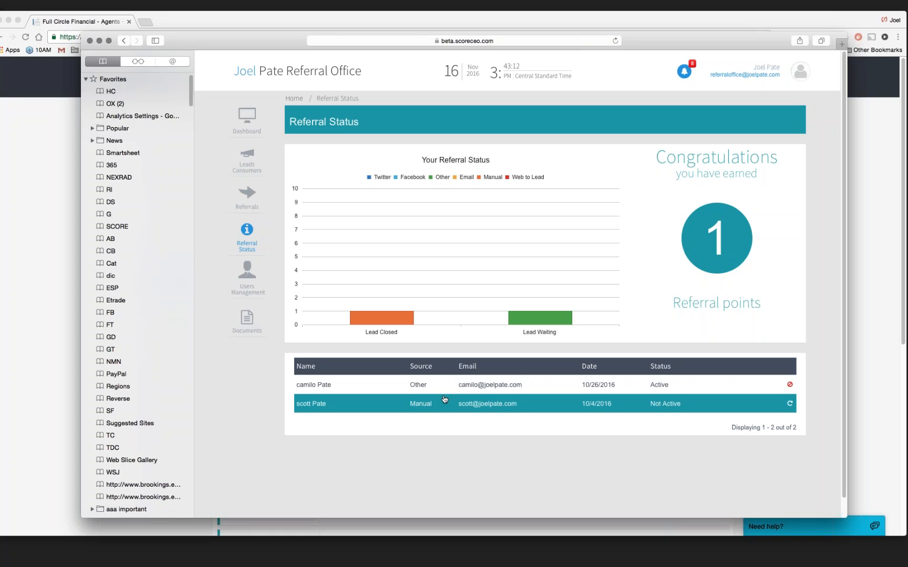
- Go to Referrals to see the invite link shareable by code, Facebook, e-mail or Twitter
click(246, 195)
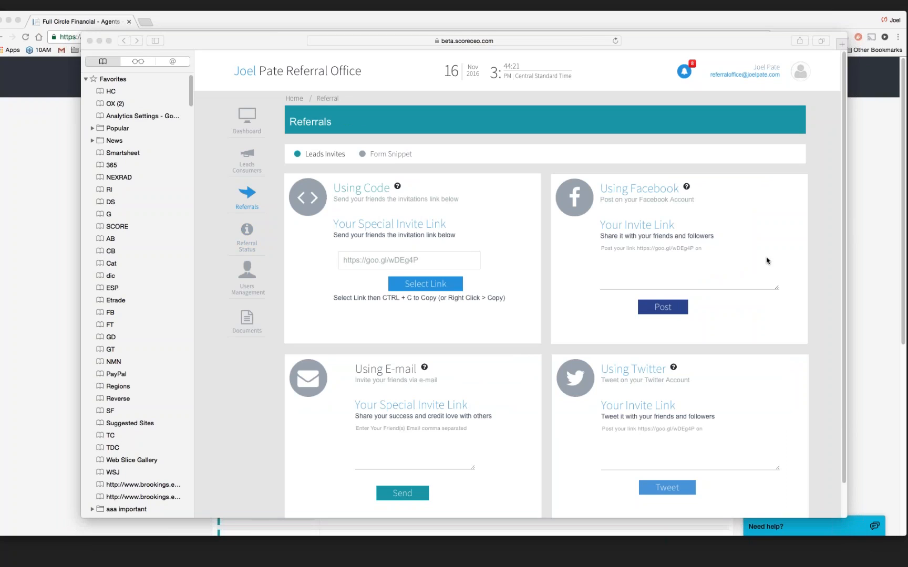
click(662, 307)
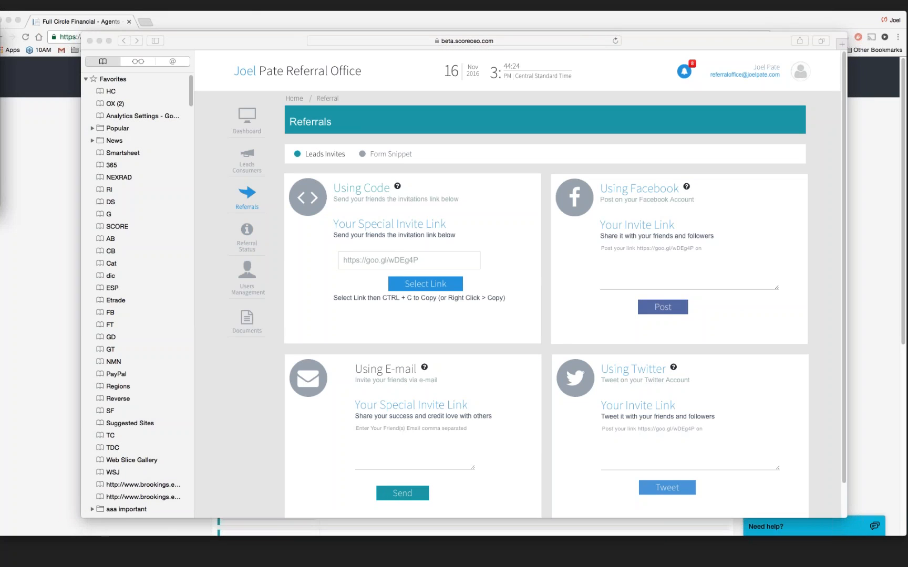
drag(1, 4, 526, 85)
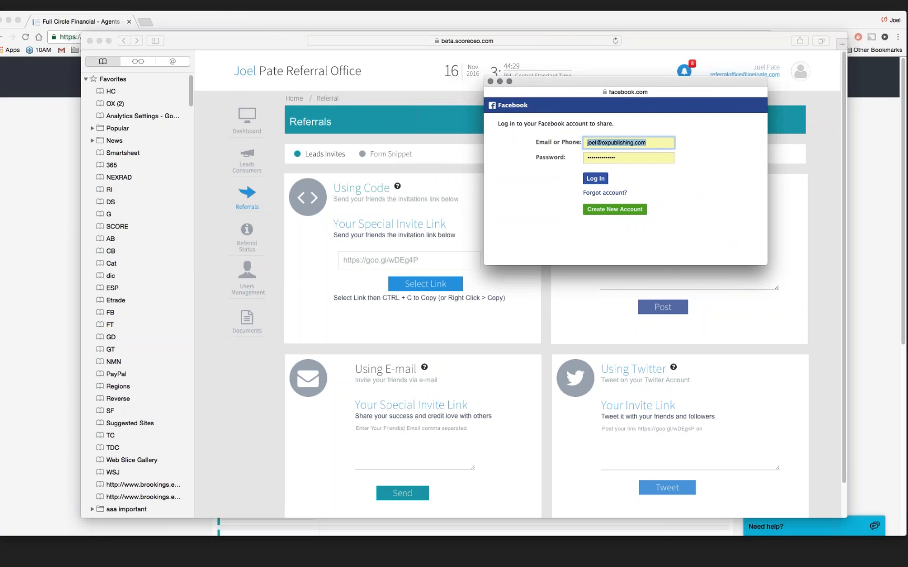
click(490, 82)
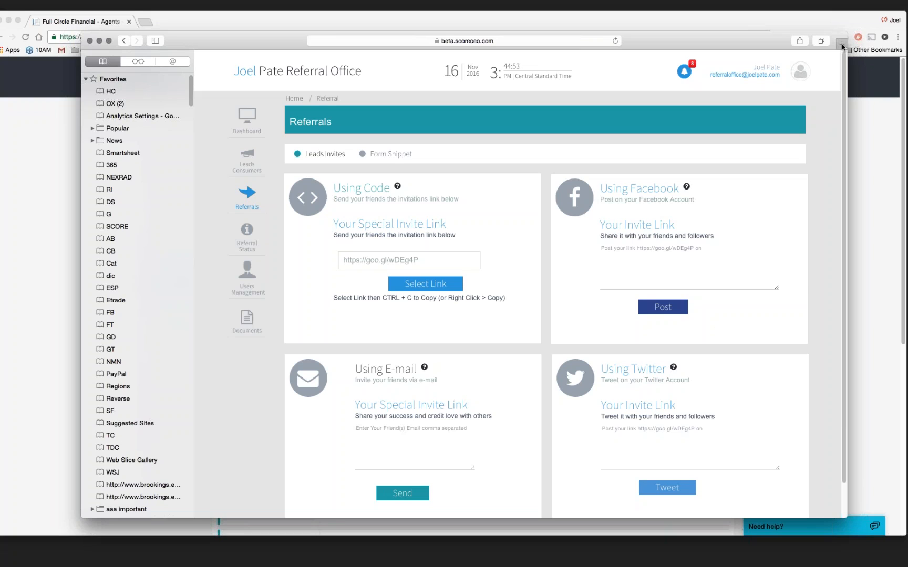
- Switch to the Credit Mac admin window and go to the Campaign list from the avatar menu
click(800, 71)
click(749, 22)
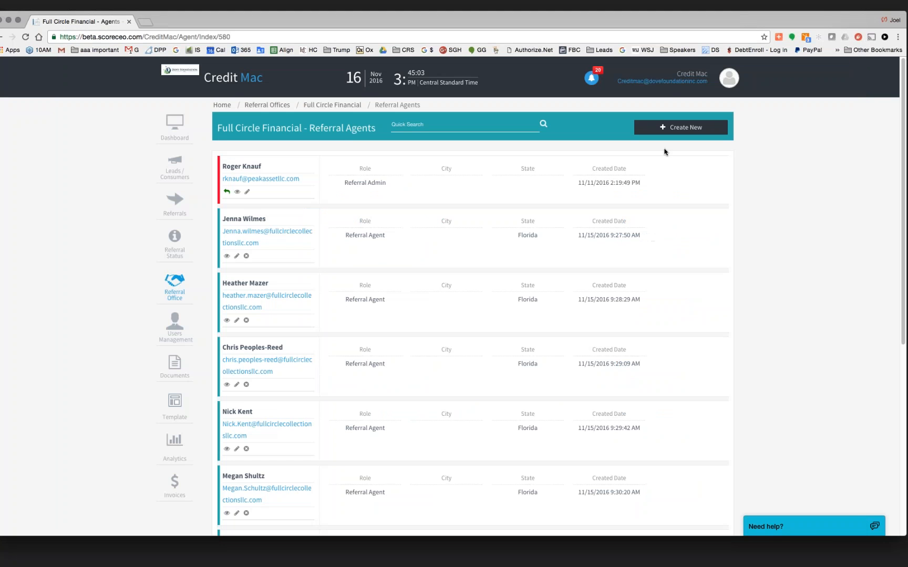
click(730, 77)
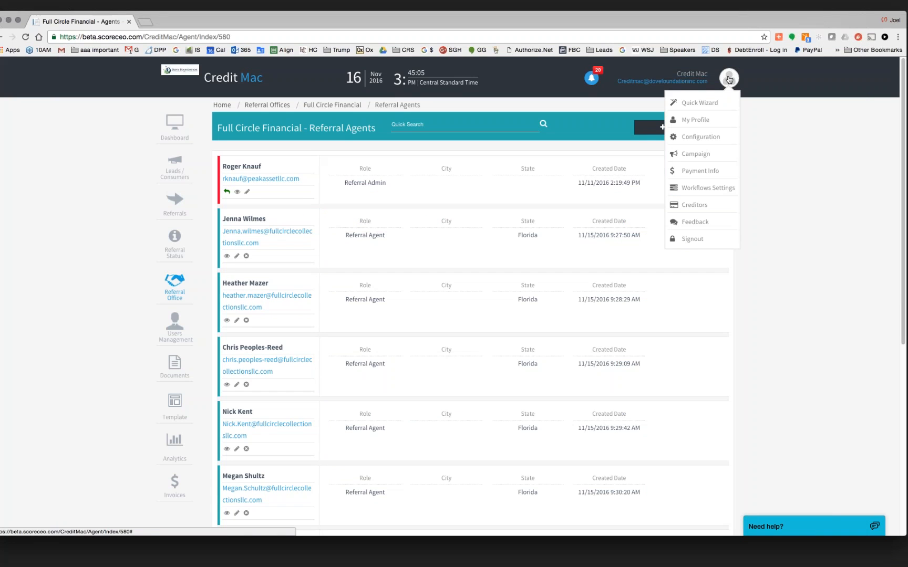
click(695, 154)
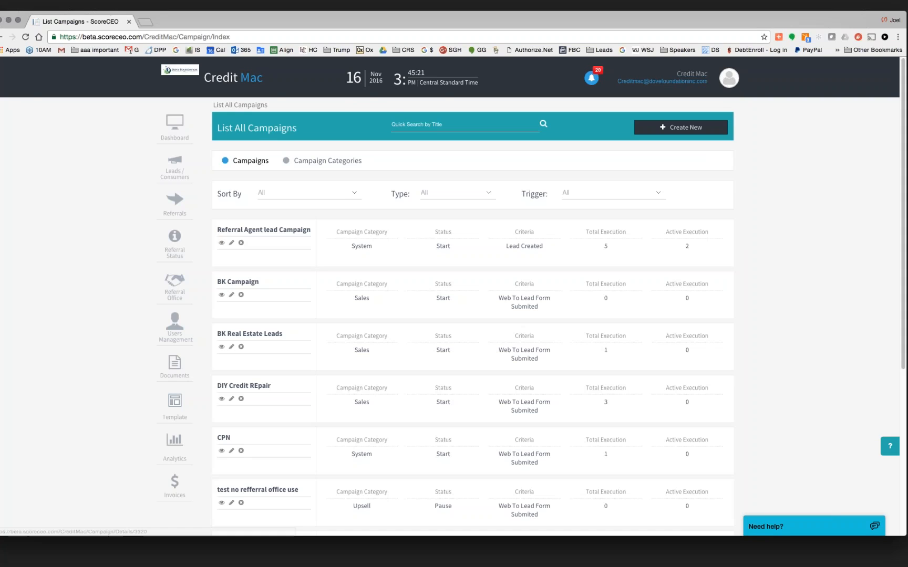
- Point out the campaign title, System Event type and Lead Created criteria, then show the lead e-mail
drag(311, 229, 218, 224)
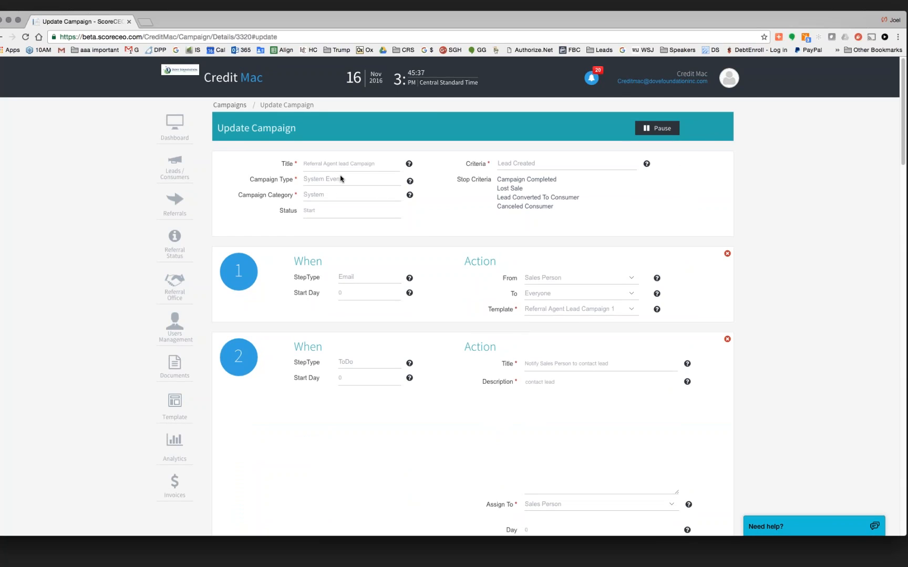
drag(340, 179, 307, 194)
drag(535, 164, 494, 161)
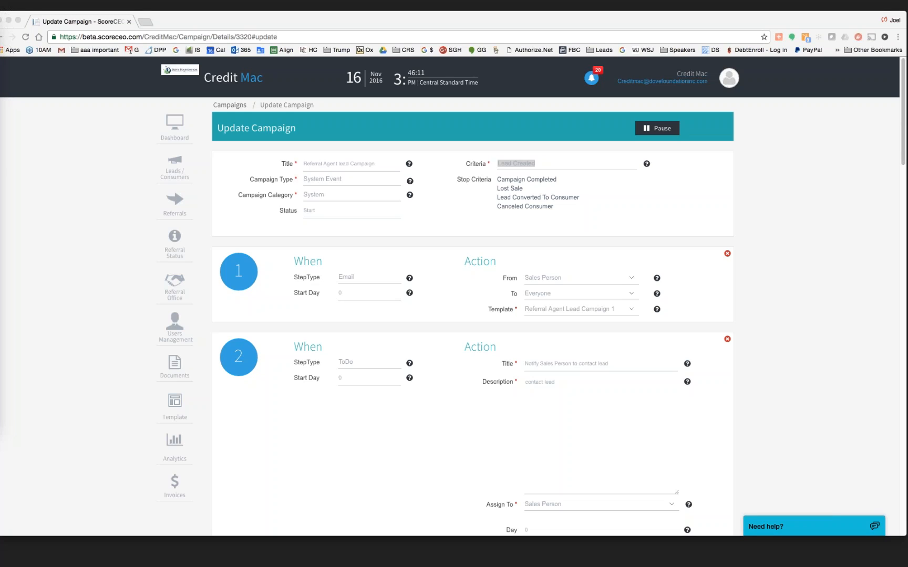
drag(1, 53, 344, 332)
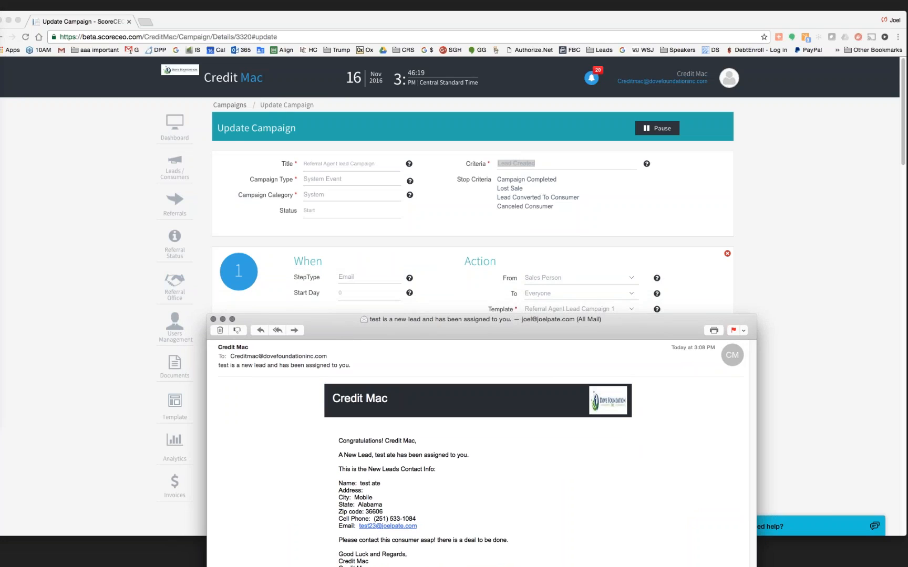
- Review the lead notification e-mail's greeting and close it
drag(417, 441, 475, 471)
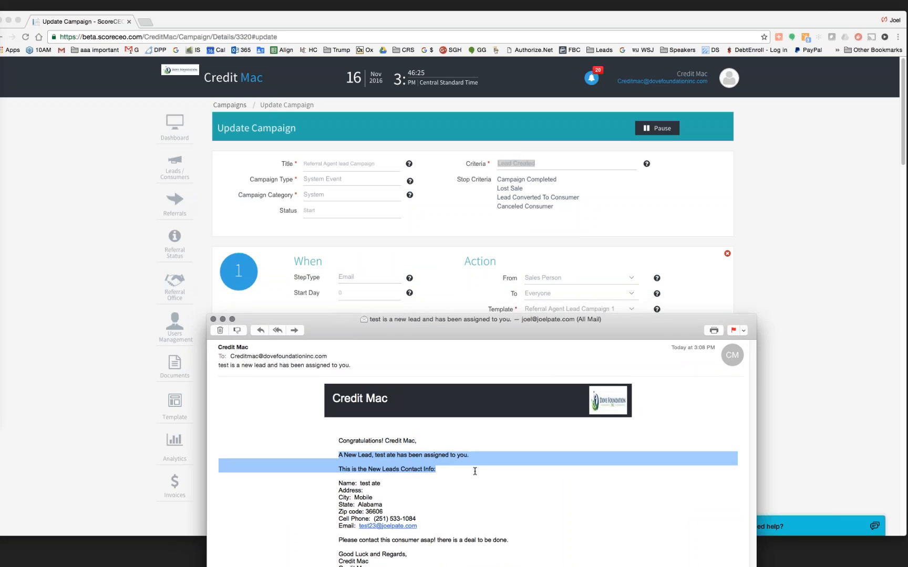
drag(550, 329, 559, 155)
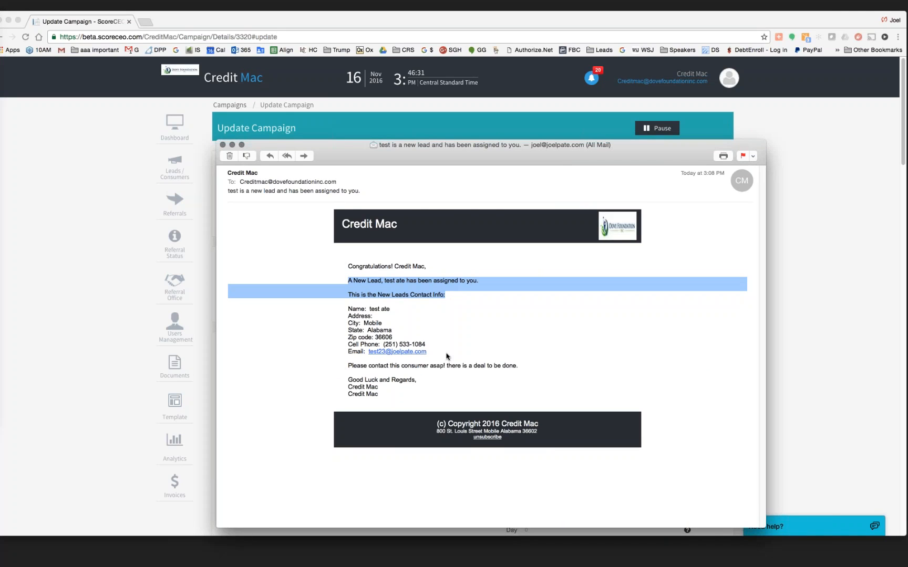
click(222, 144)
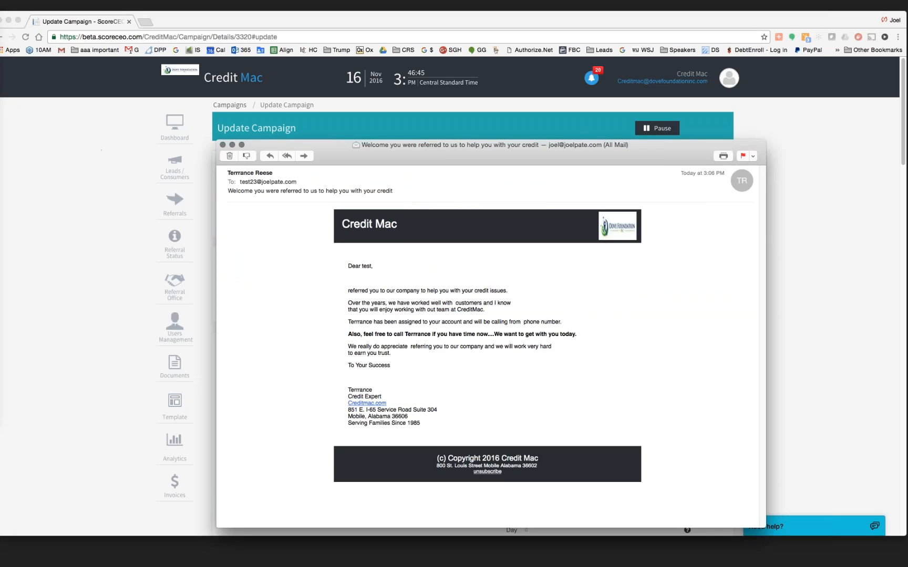
- Review the welcome e-mail's referral sentence, sales person name and phone spot, then close it
drag(348, 290, 378, 289)
right_click(370, 322)
key(Escape)
drag(523, 322, 571, 320)
click(222, 145)
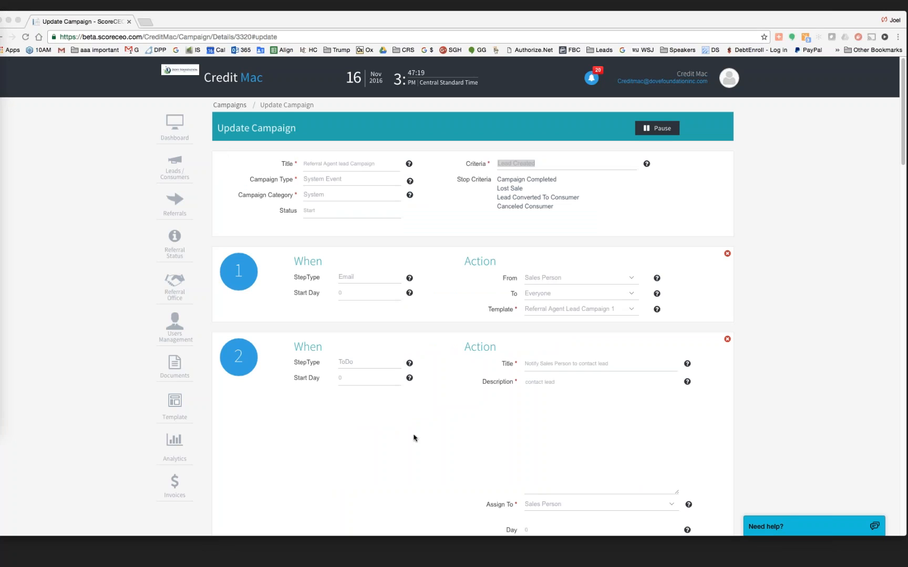
scroll(414, 436, down, 2)
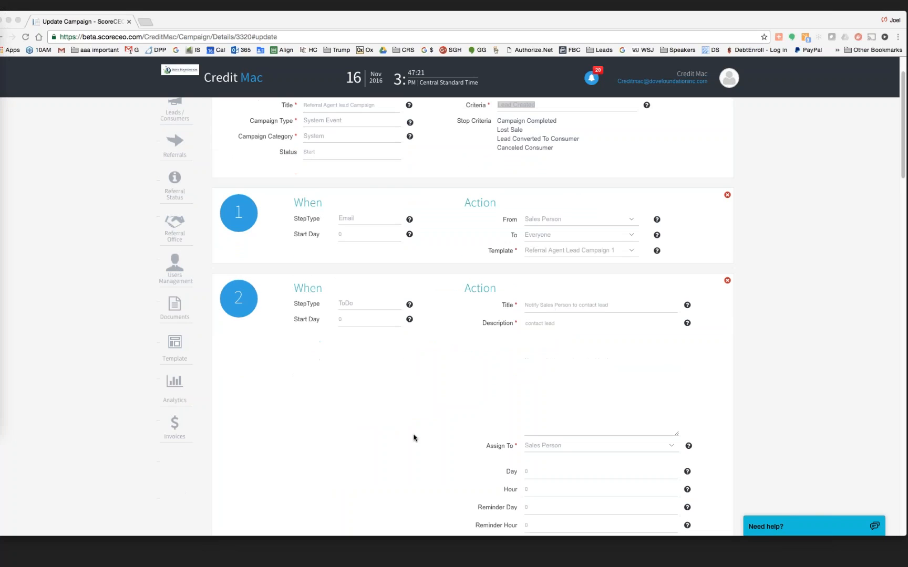
scroll(399, 400, down, 1)
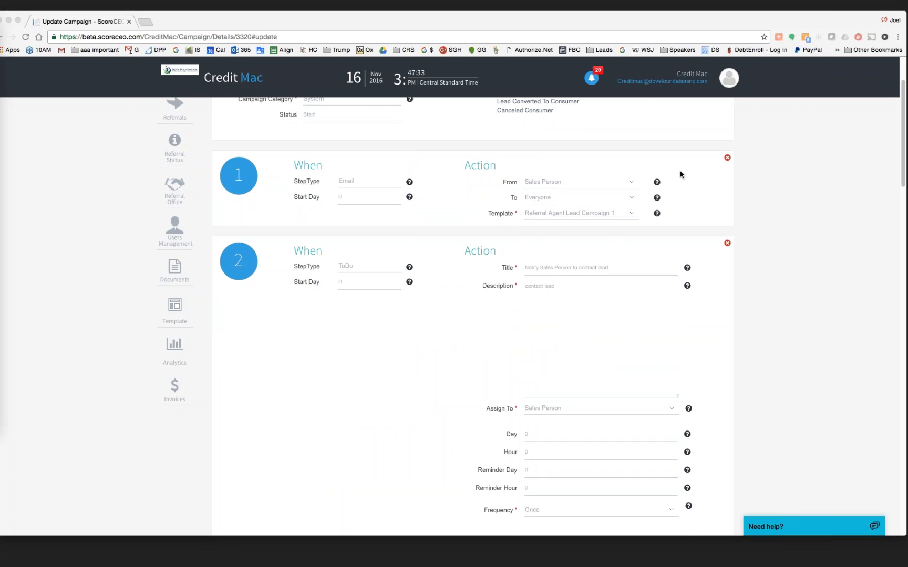
scroll(681, 174, up, 3)
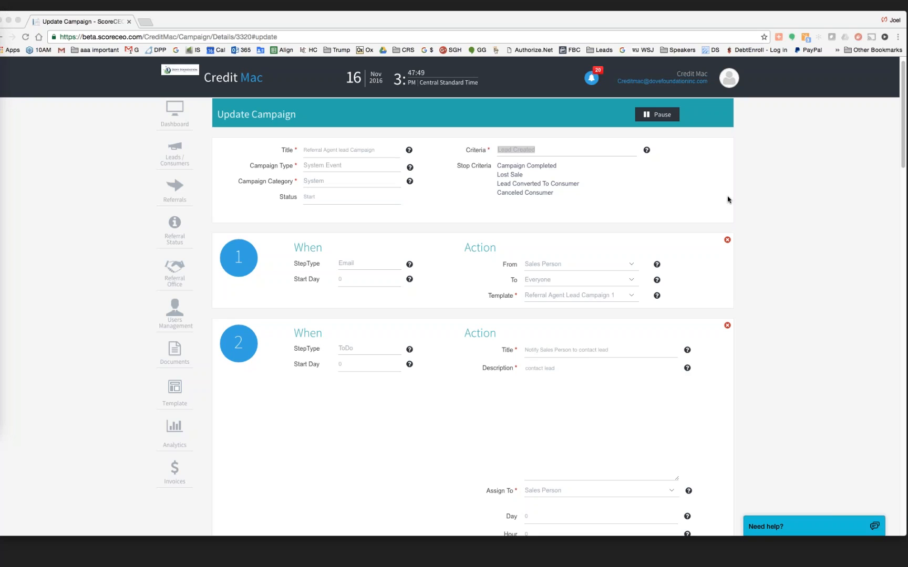
scroll(728, 199, down, 3)
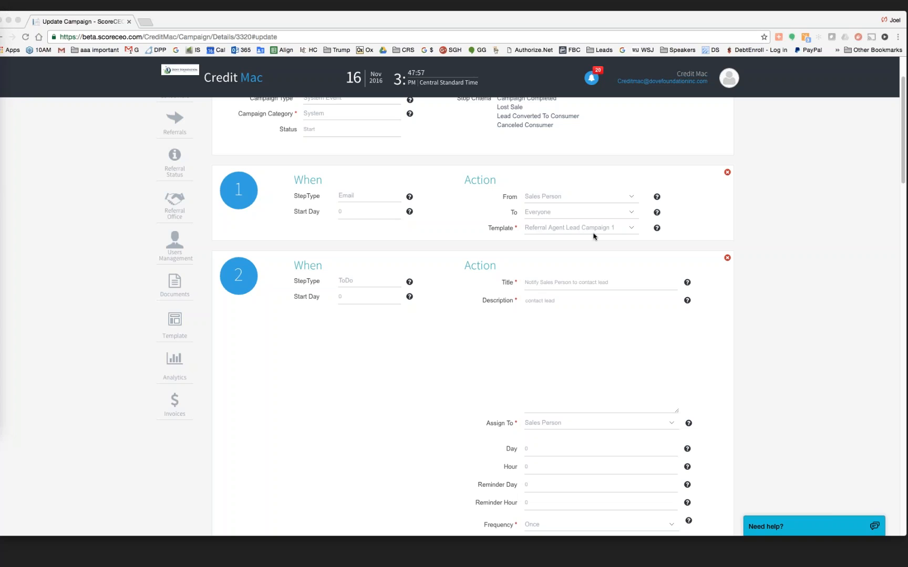
scroll(611, 311, down, 1)
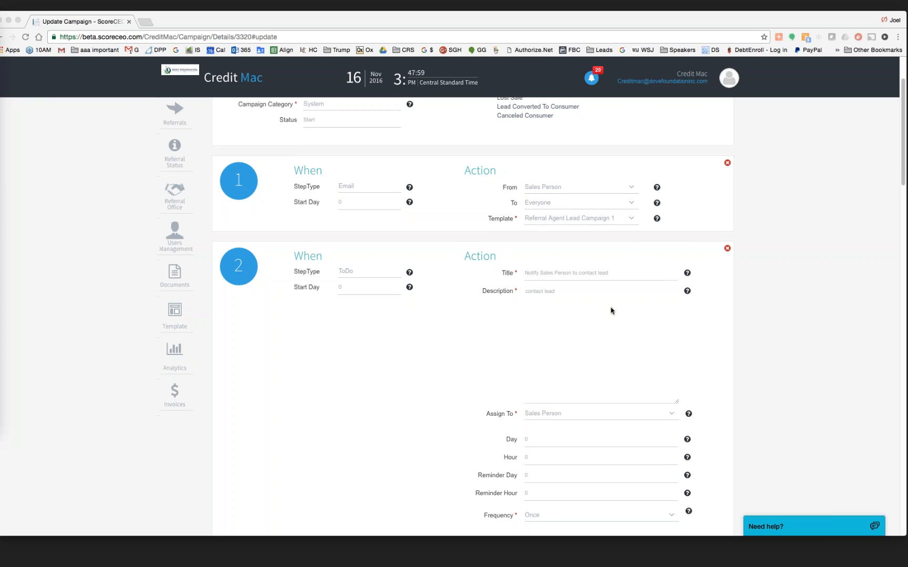
scroll(611, 310, up, 5)
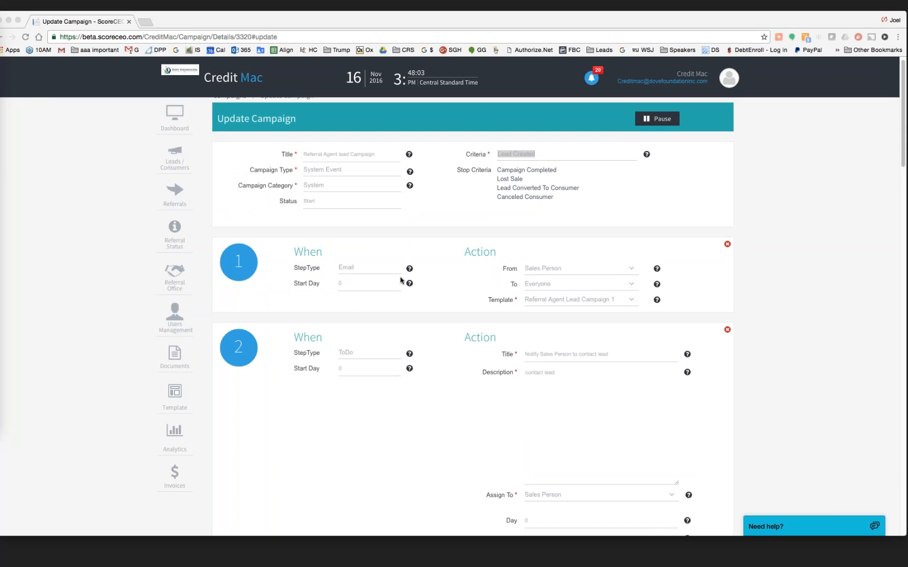
scroll(453, 303, down, 5)
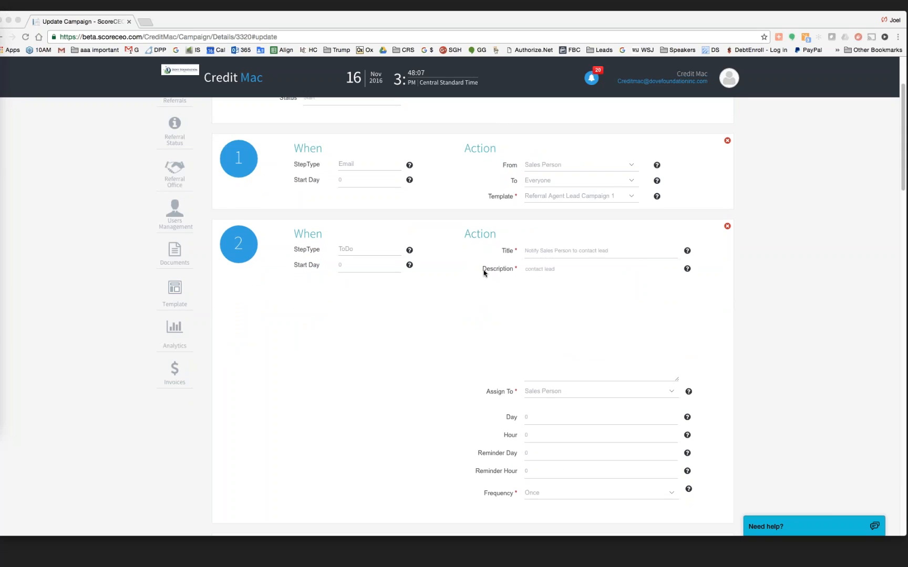
scroll(484, 272, down, 2)
scroll(483, 273, down, 10)
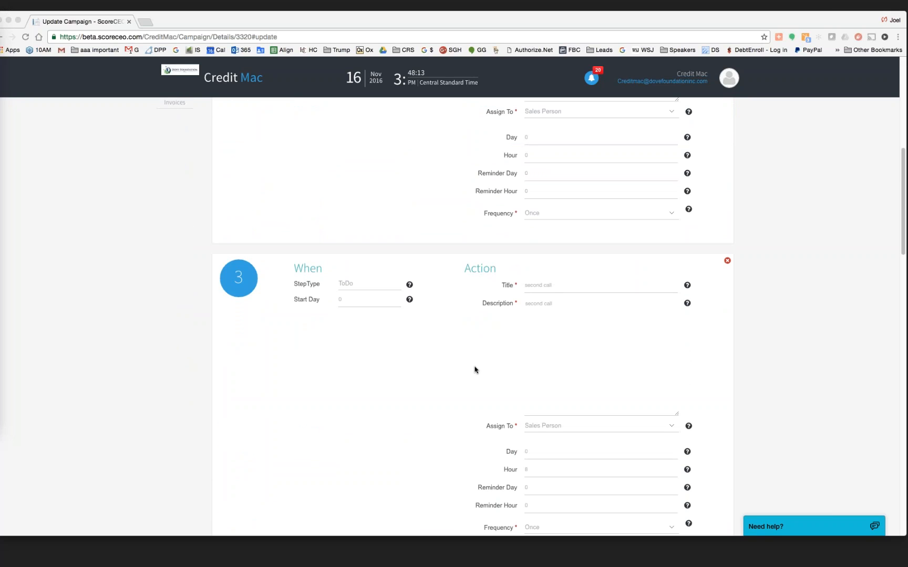
scroll(475, 370, down, 4)
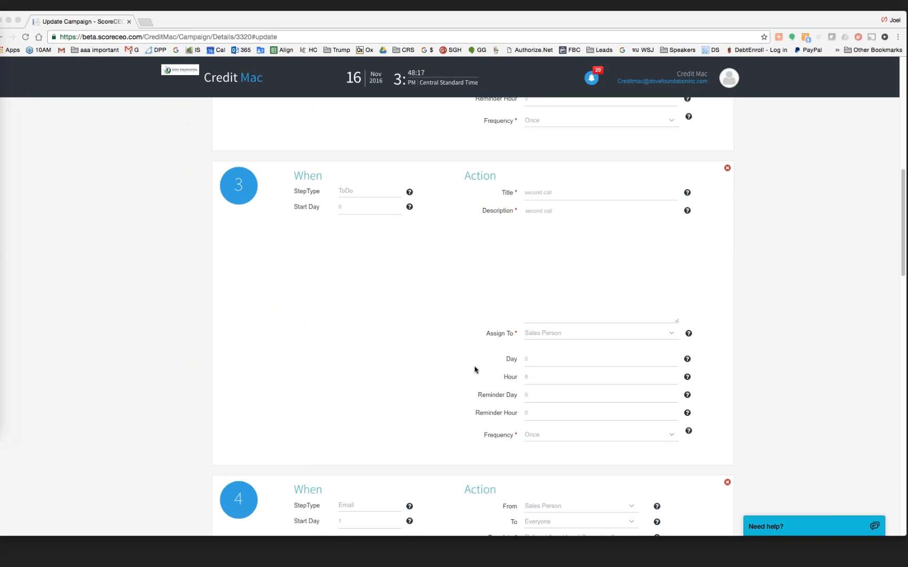
scroll(475, 370, down, 8)
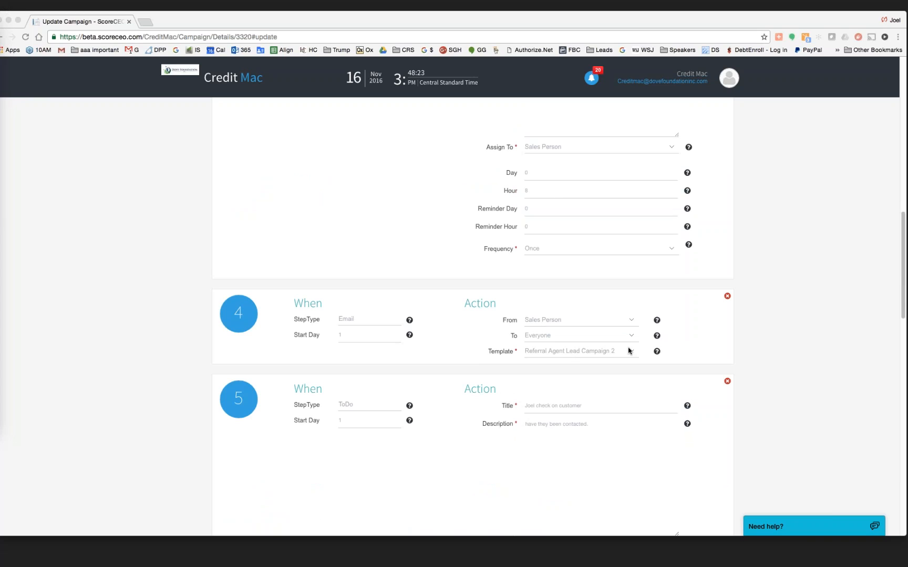
scroll(625, 350, down, 3)
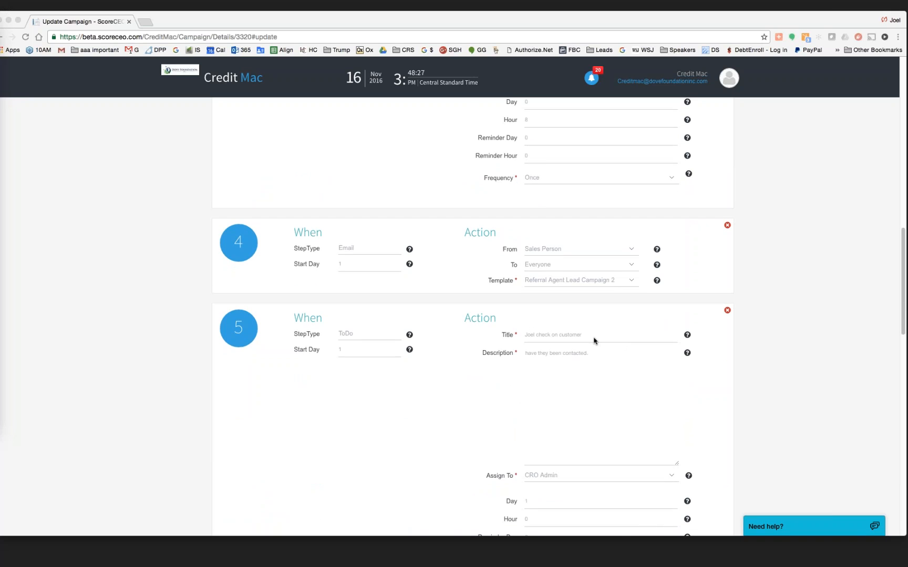
scroll(619, 434, down, 10)
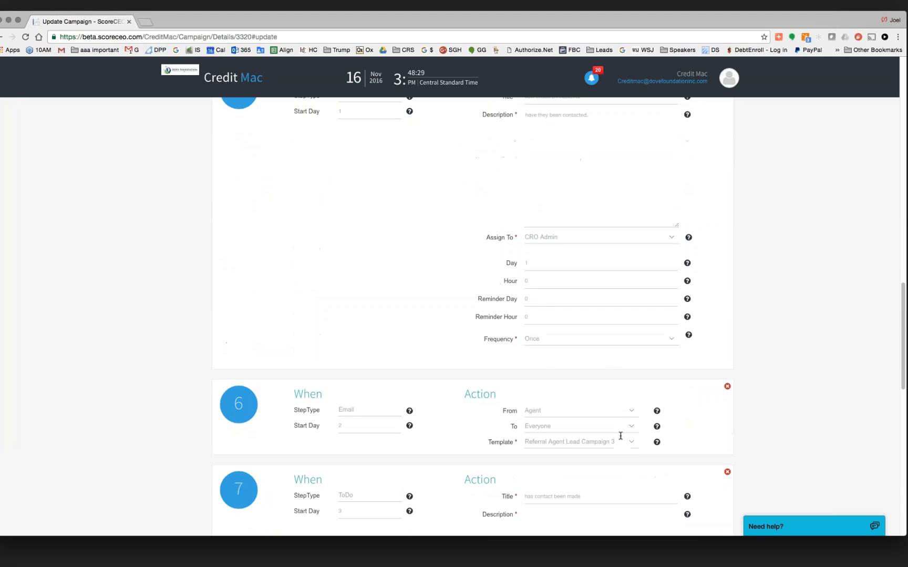
scroll(621, 433, up, 4)
scroll(559, 317, up, 3)
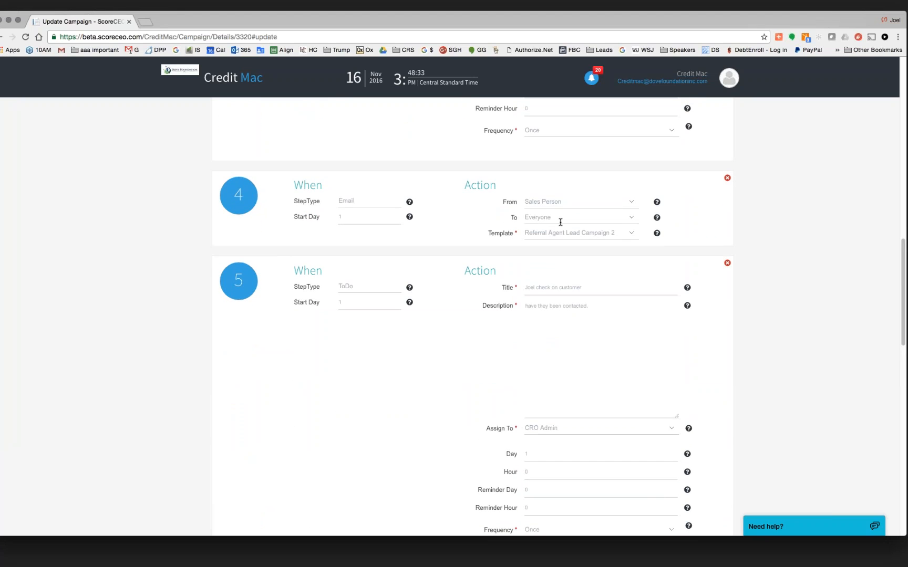
scroll(560, 222, up, 15)
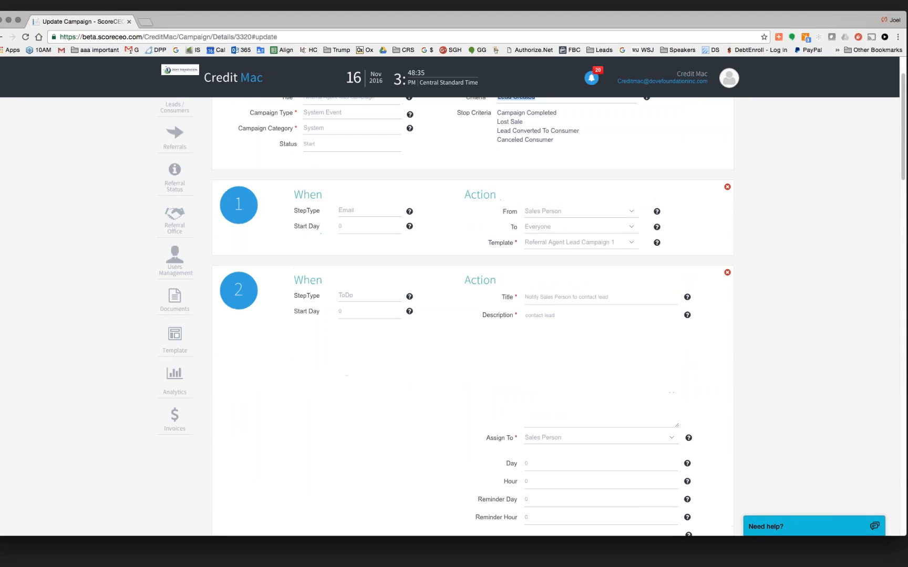
scroll(375, 270, up, 2)
scroll(375, 269, down, 2)
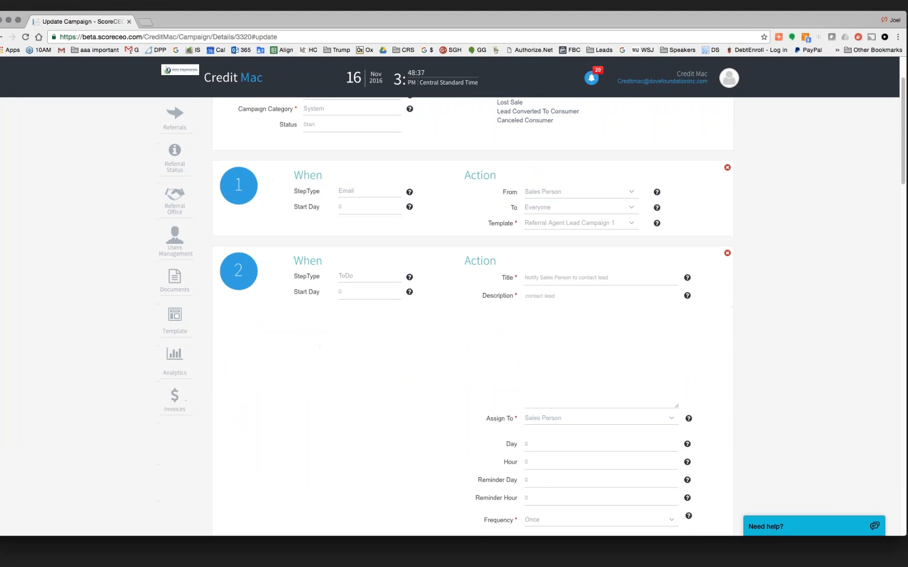
drag(562, 413, 525, 411)
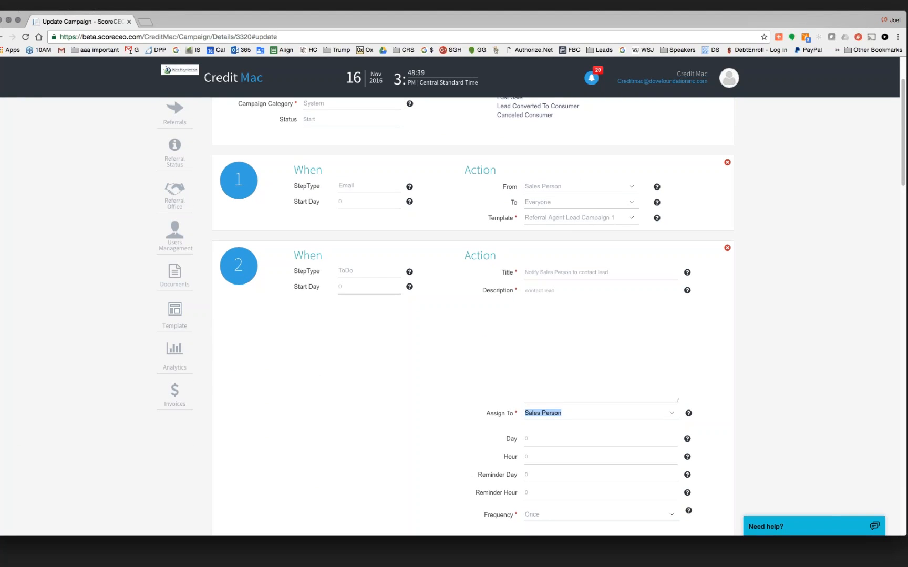
scroll(446, 316, down, 3)
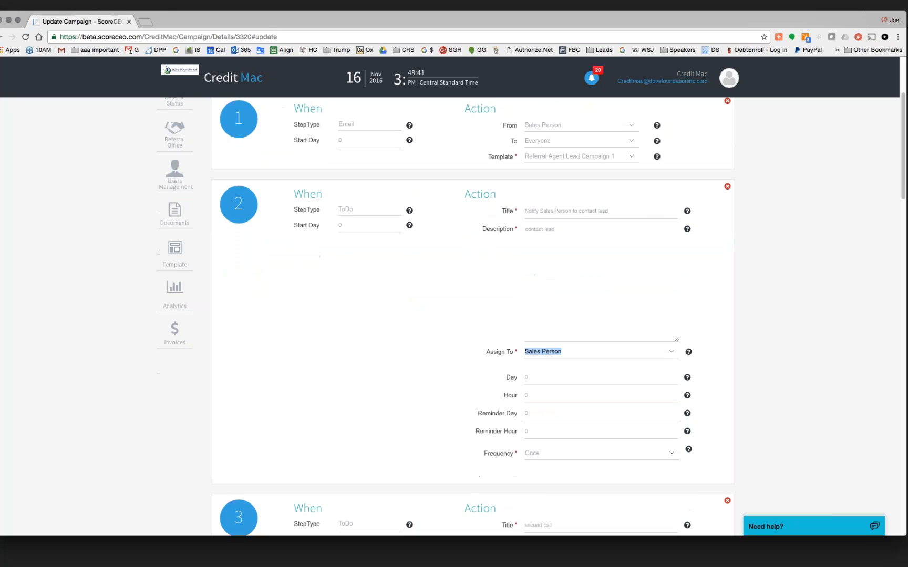
scroll(314, 495, down, 10)
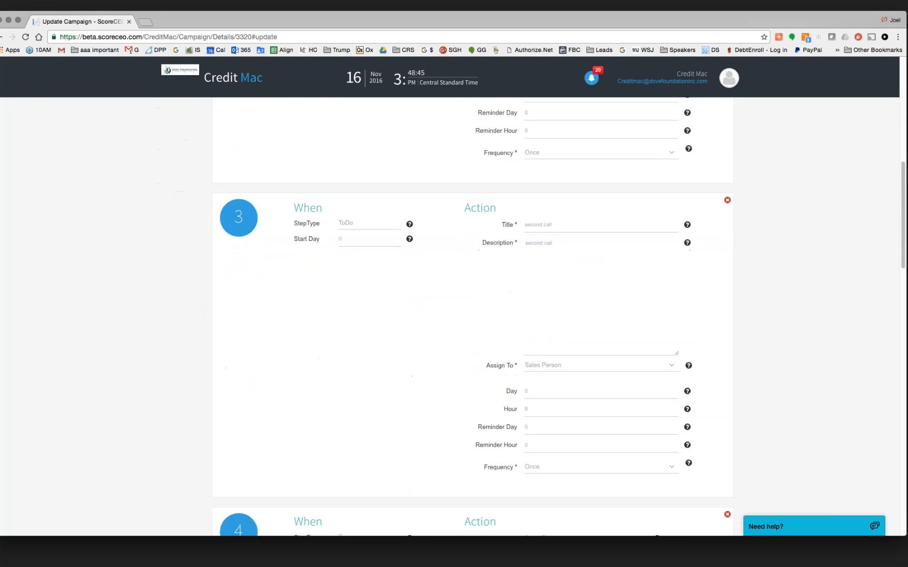
drag(551, 224, 524, 224)
scroll(473, 315, down, 5)
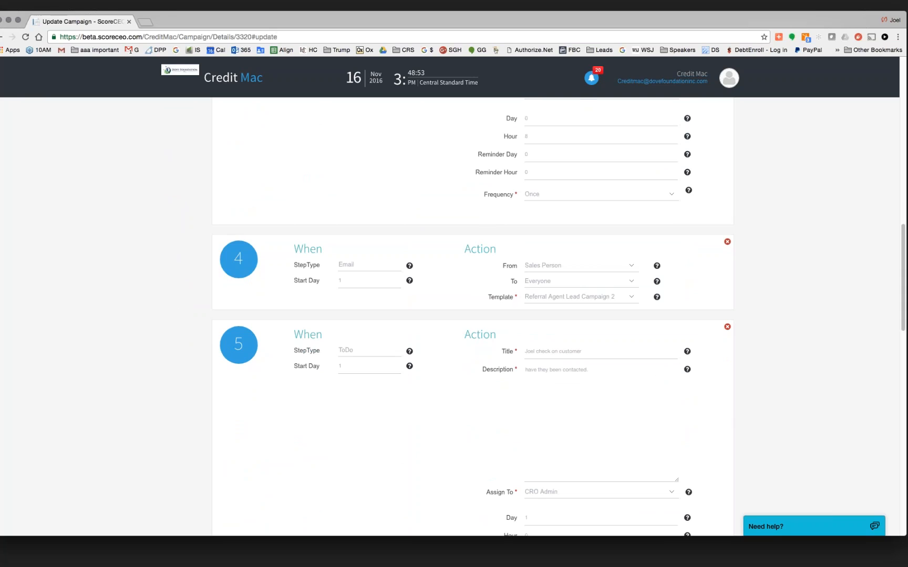
drag(615, 295, 523, 295)
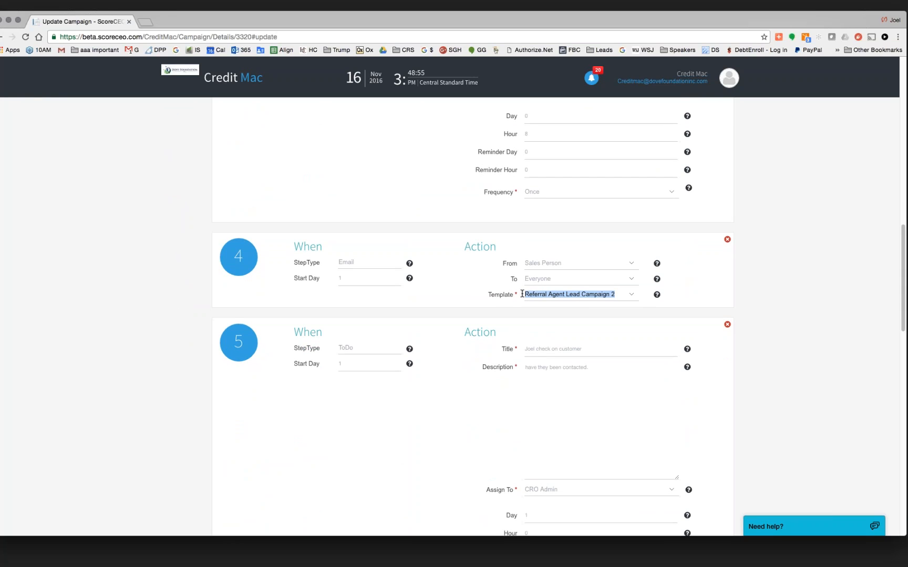
scroll(515, 397, down, 4)
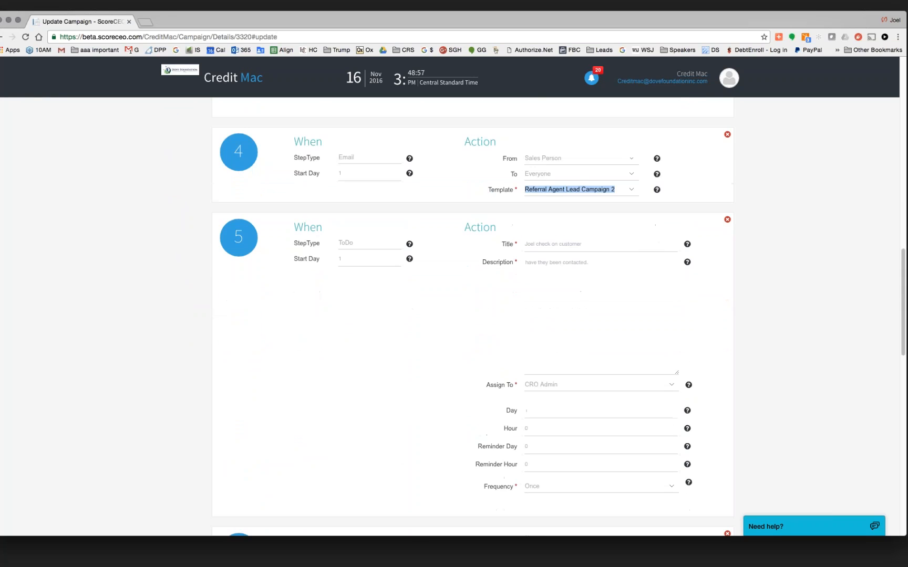
scroll(515, 396, down, 2)
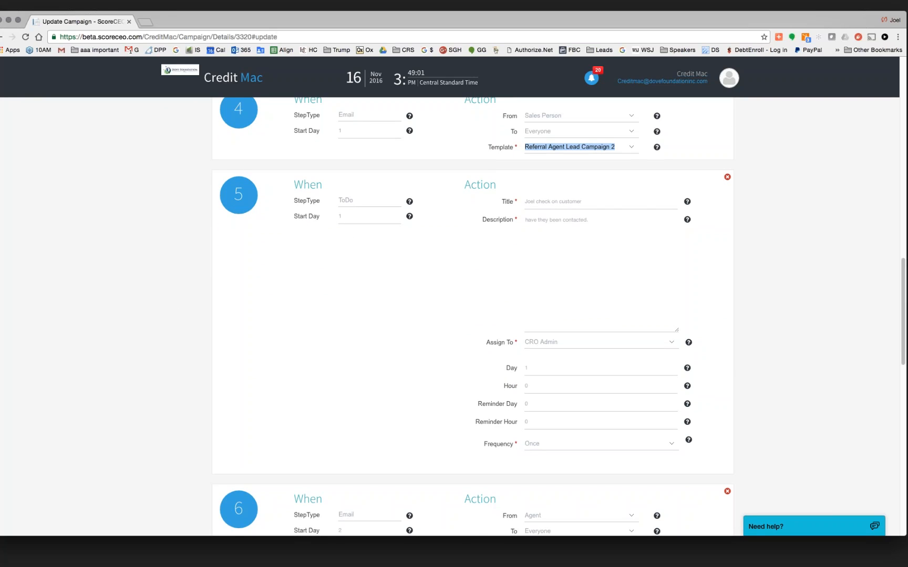
click(546, 342)
drag(558, 342, 519, 341)
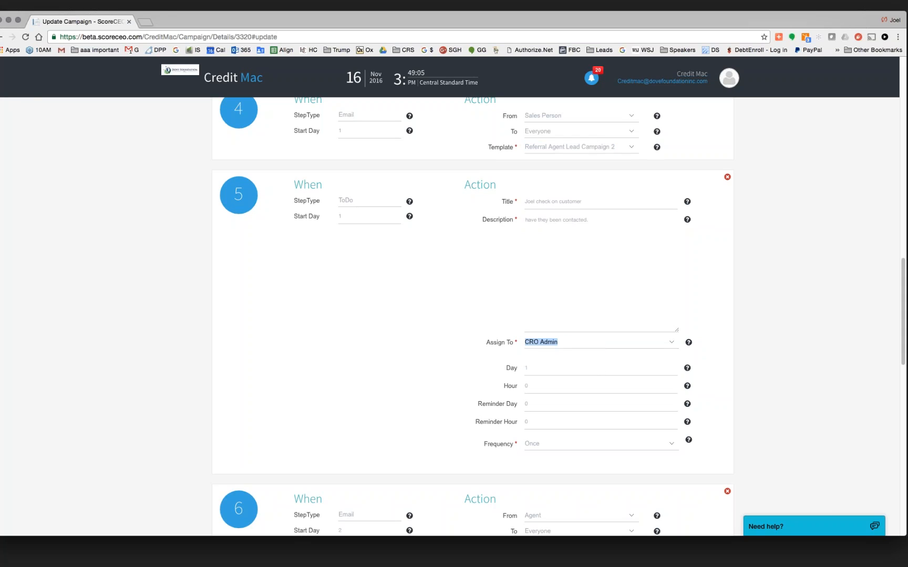
scroll(473, 315, down, 3)
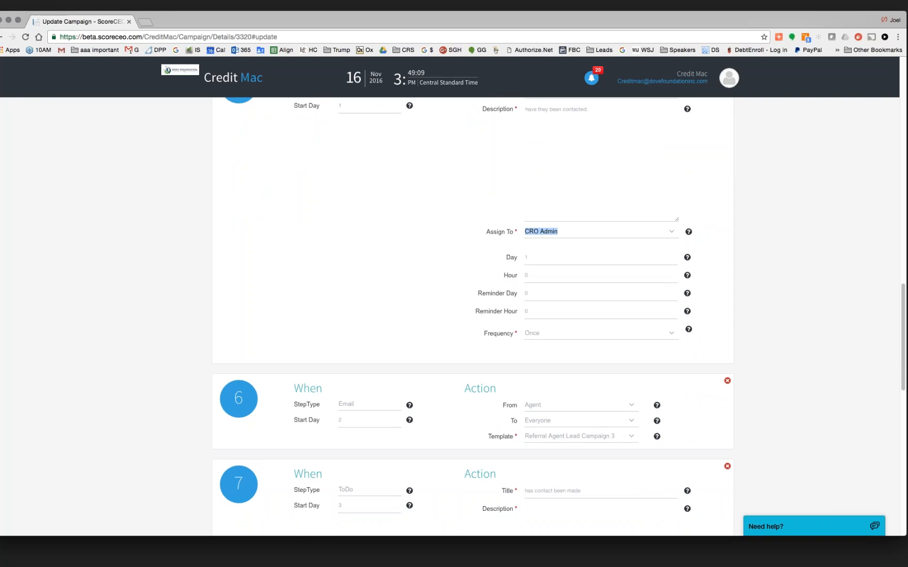
scroll(473, 315, down, 3)
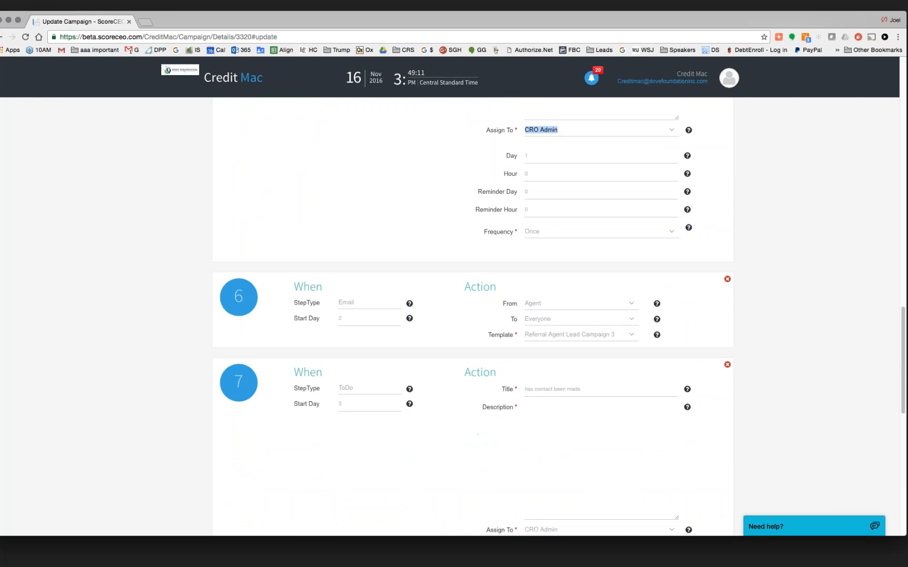
scroll(473, 315, down, 2)
drag(348, 245, 336, 245)
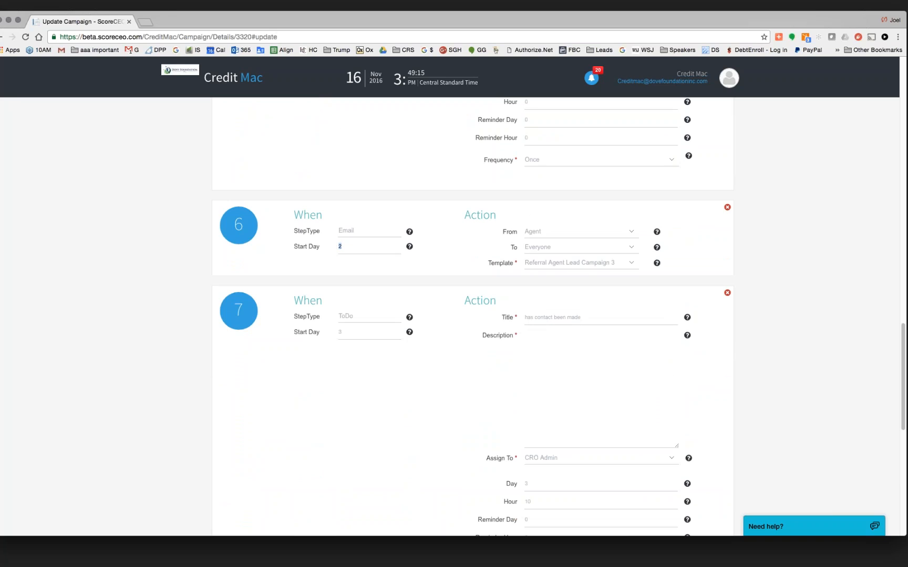
drag(616, 261, 526, 258)
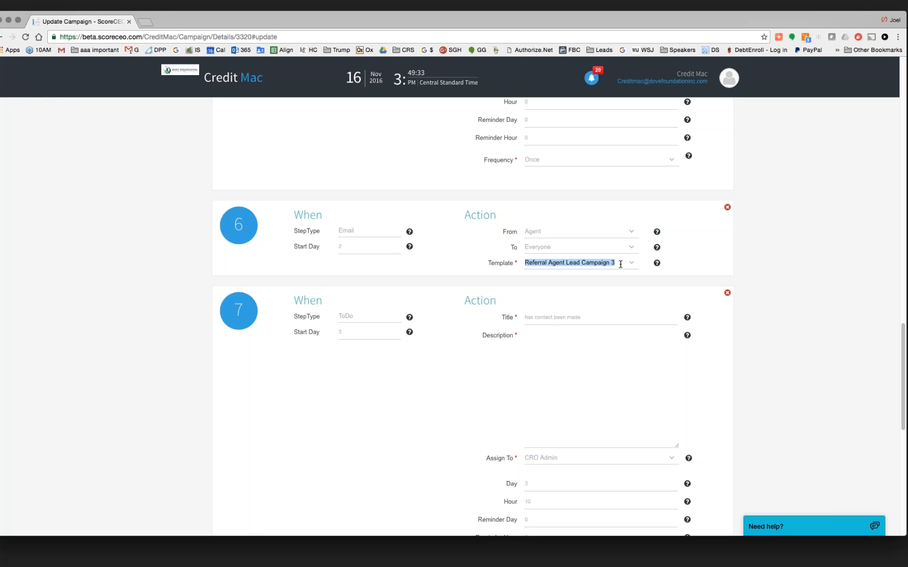
scroll(620, 264, down, 5)
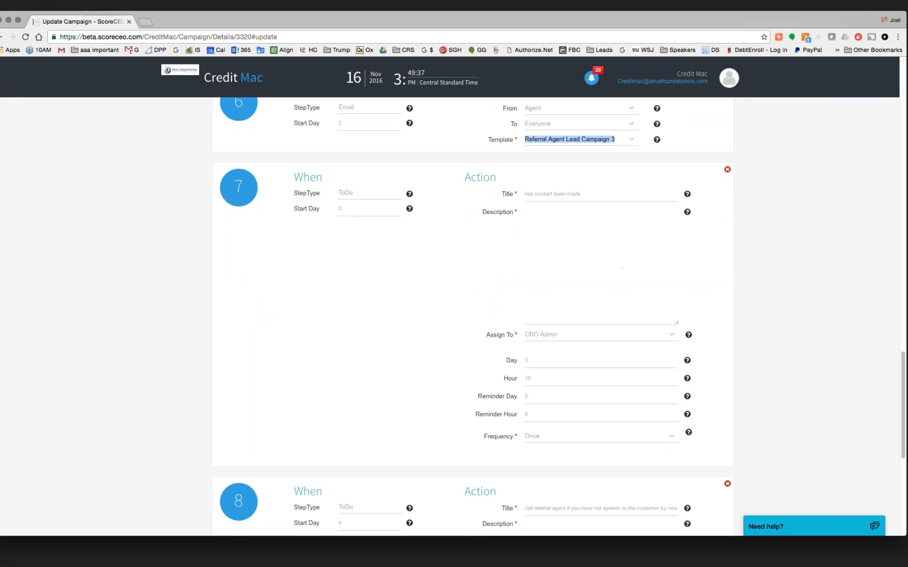
drag(560, 335, 526, 334)
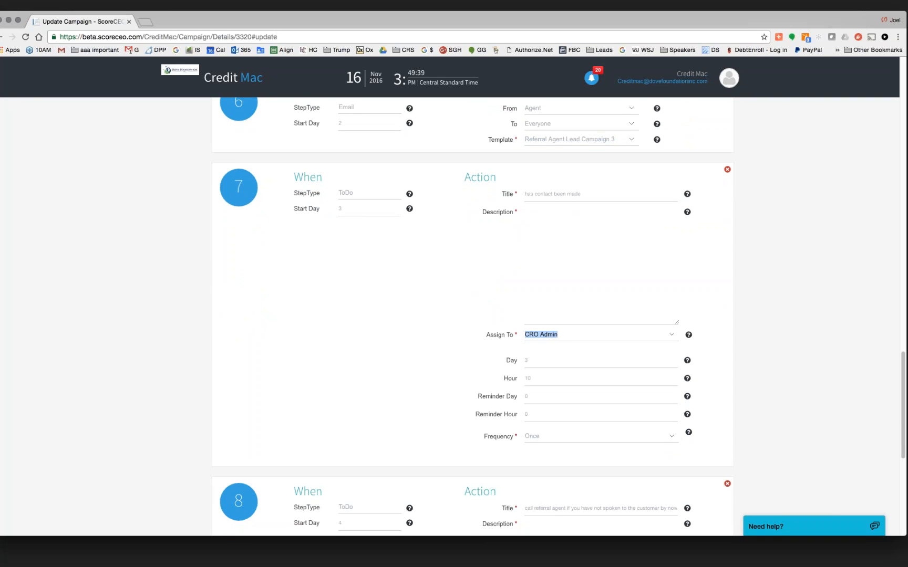
drag(533, 378, 520, 377)
scroll(473, 314, down, 3)
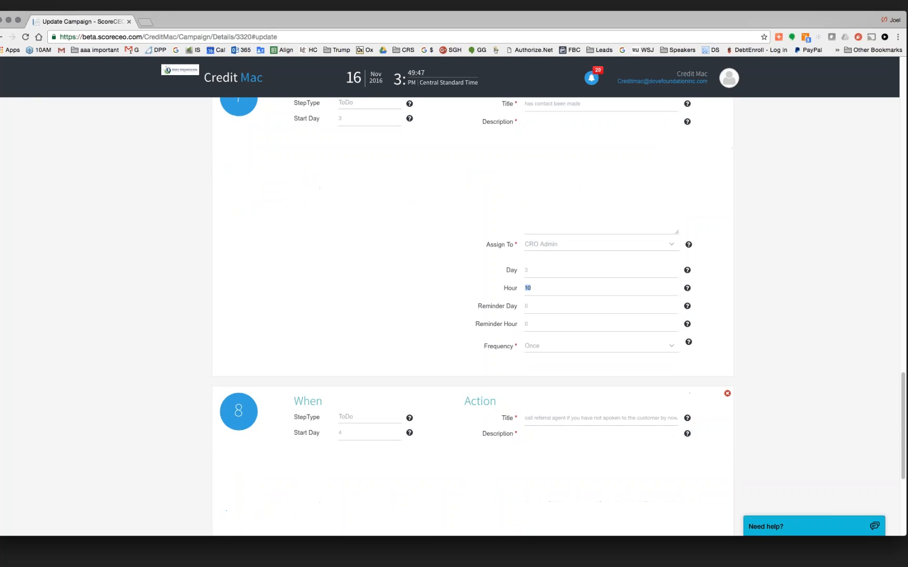
scroll(473, 314, down, 5)
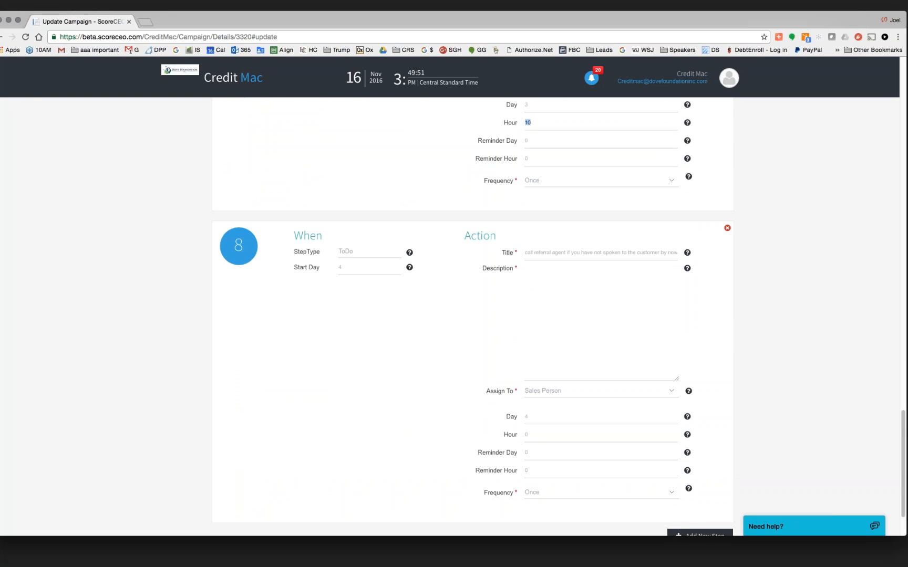
scroll(504, 360, down, 3)
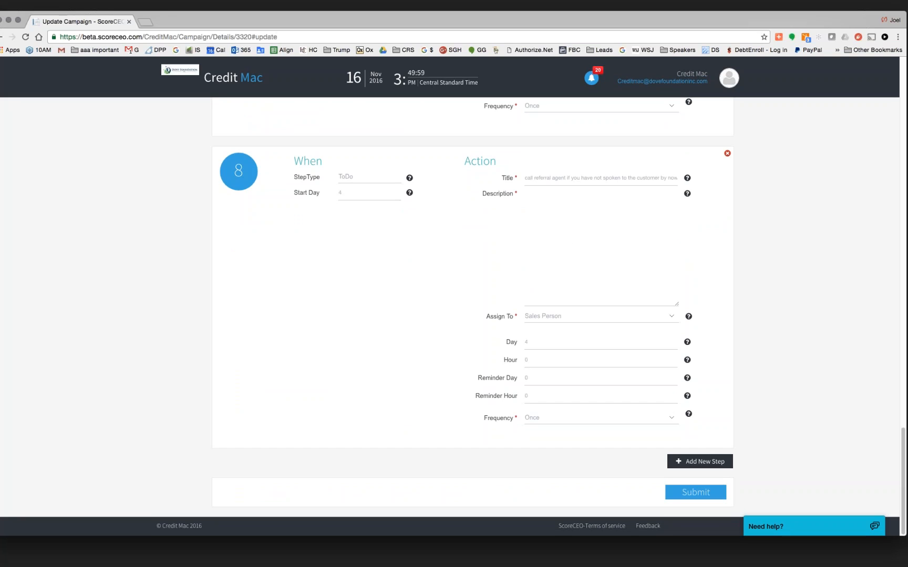
scroll(473, 315, up, 20)
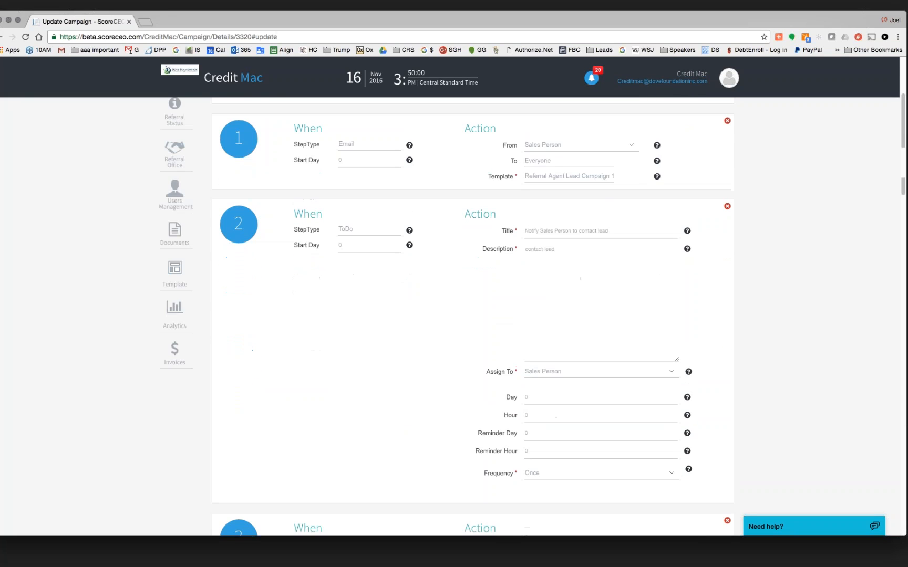
scroll(473, 315, up, 2)
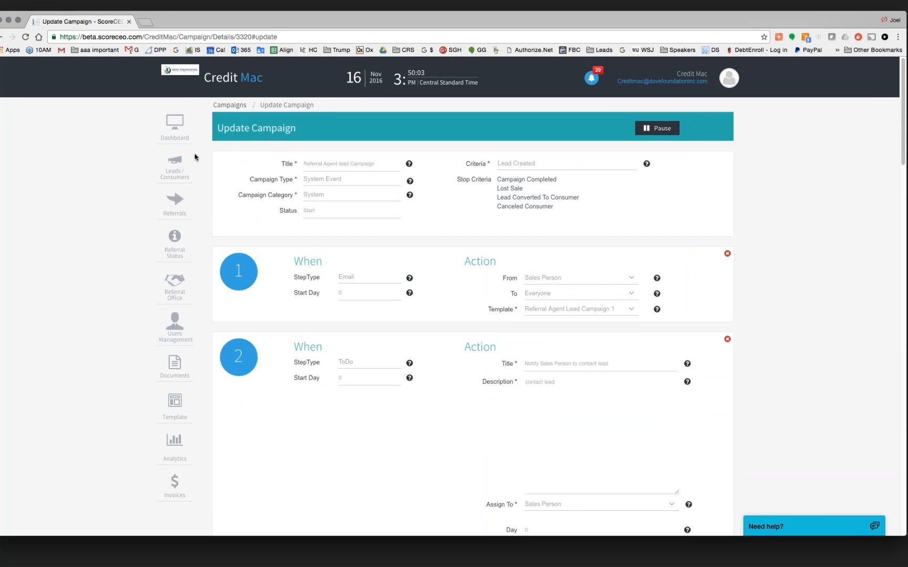
- From Leads/Consumers, check a test lead, go back, and open the Paid Consult lead's details
click(177, 170)
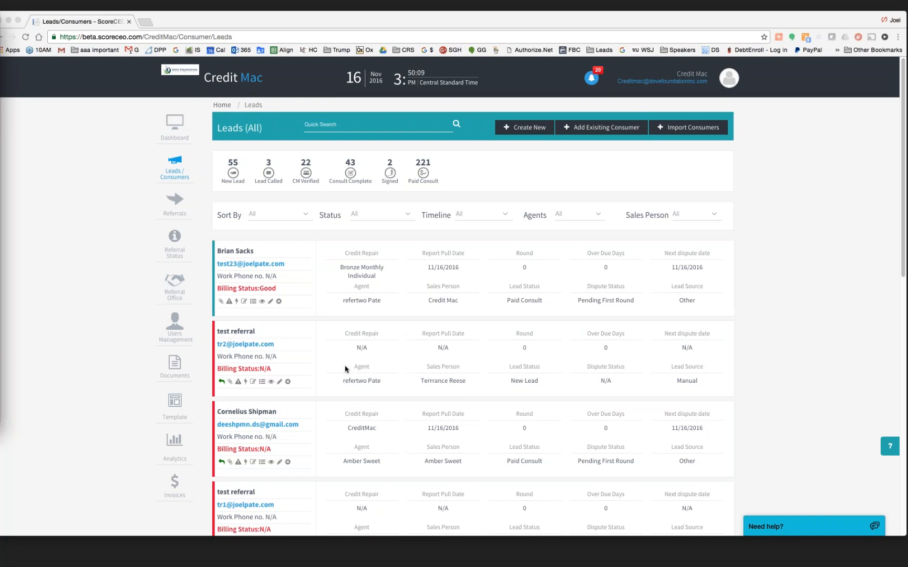
click(240, 333)
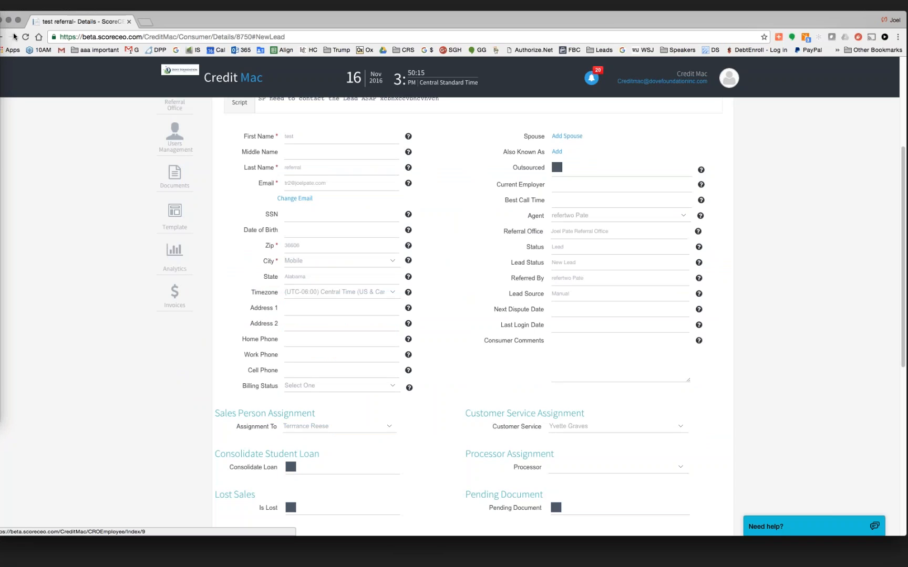
drag(180, 18, 208, 19)
click(28, 37)
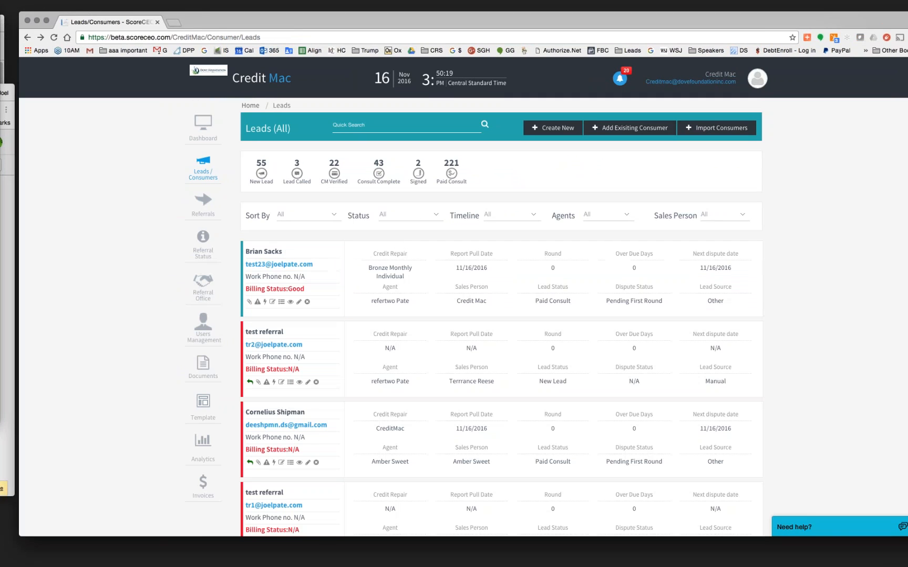
click(273, 252)
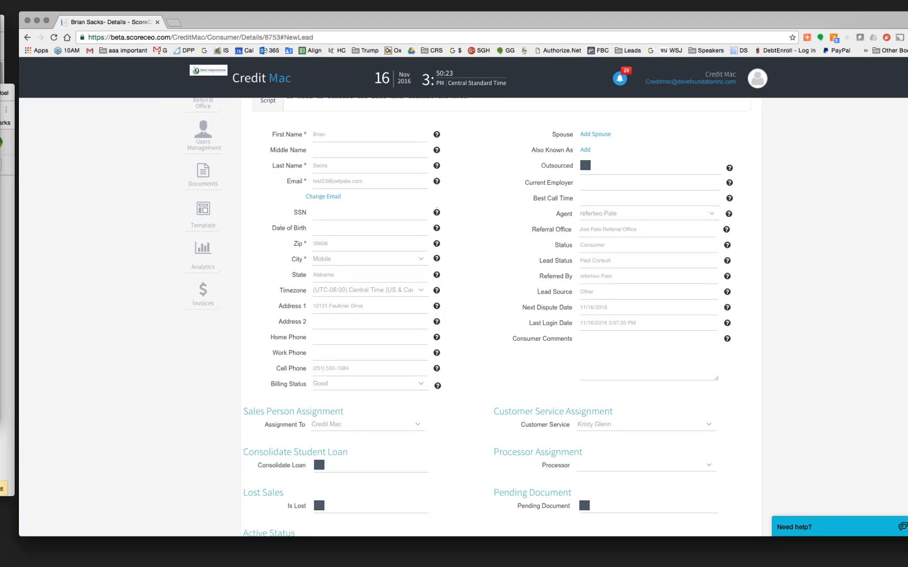
scroll(501, 317, up, 1)
scroll(501, 317, up, 1)
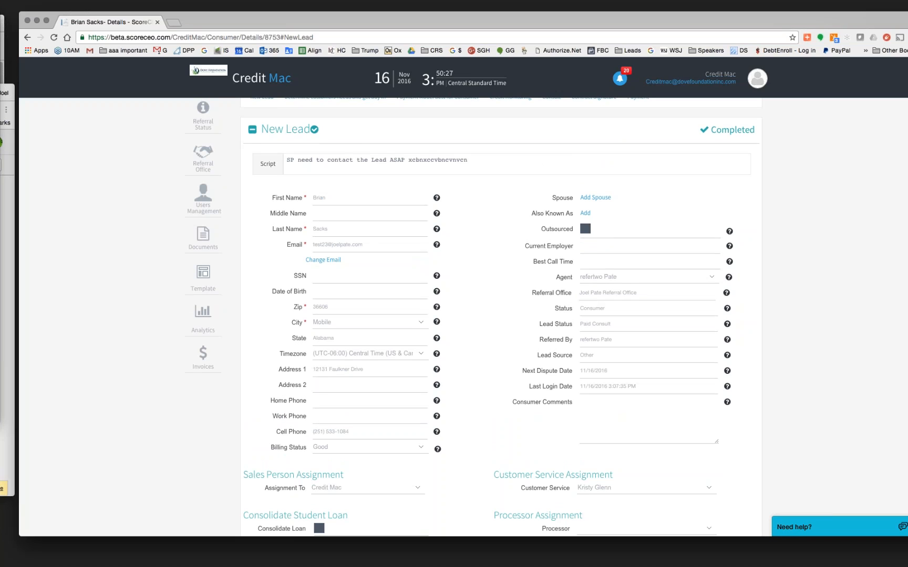
scroll(625, 179, up, 3)
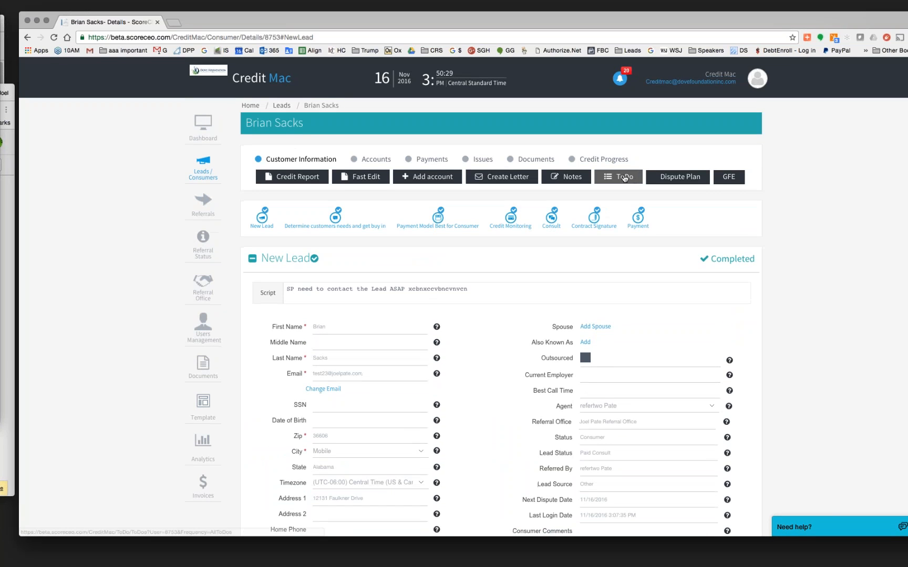
- Show the lead's to-dos with the AllToDos frequency filter, then return to the Sales Cycle dashboard
click(624, 179)
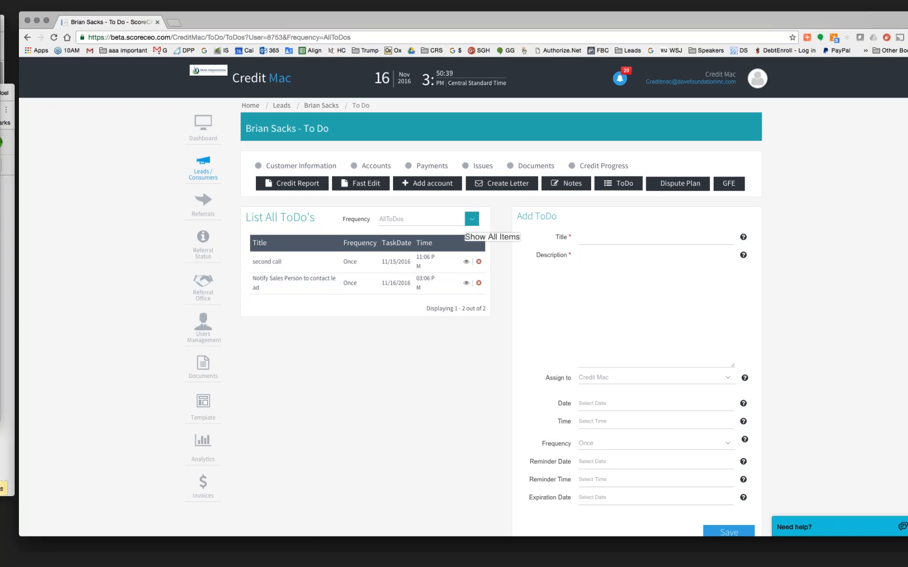
click(472, 219)
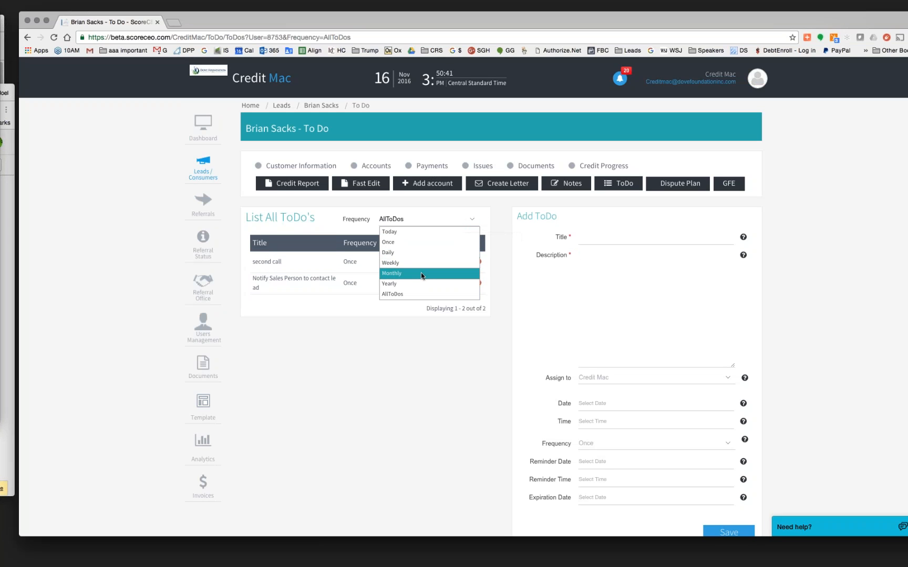
click(415, 296)
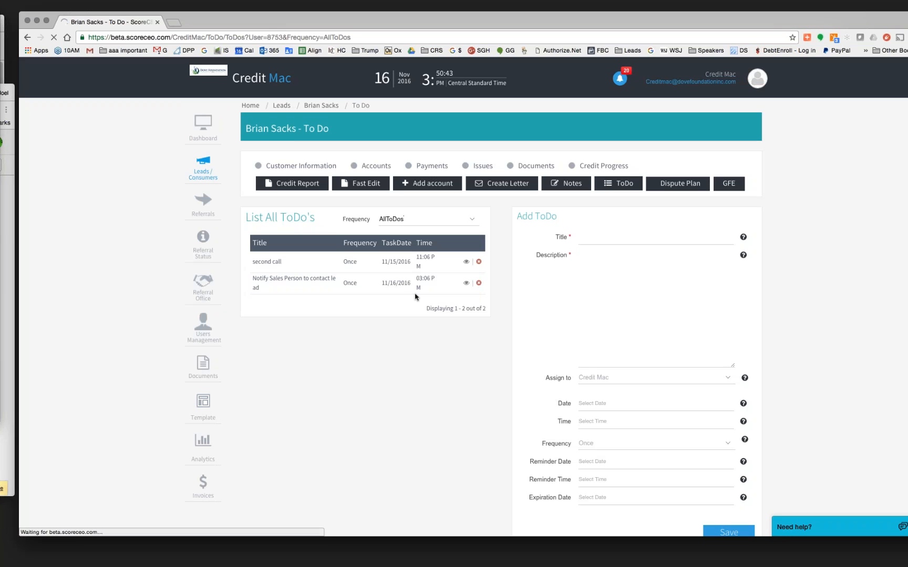
click(579, 256)
scroll(501, 317, down, 2)
scroll(501, 318, up, 2)
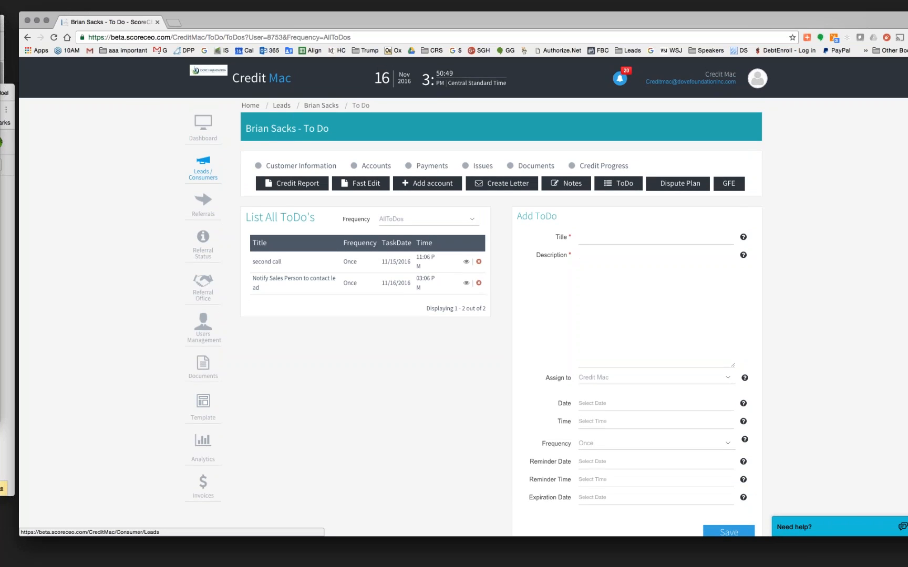
click(205, 131)
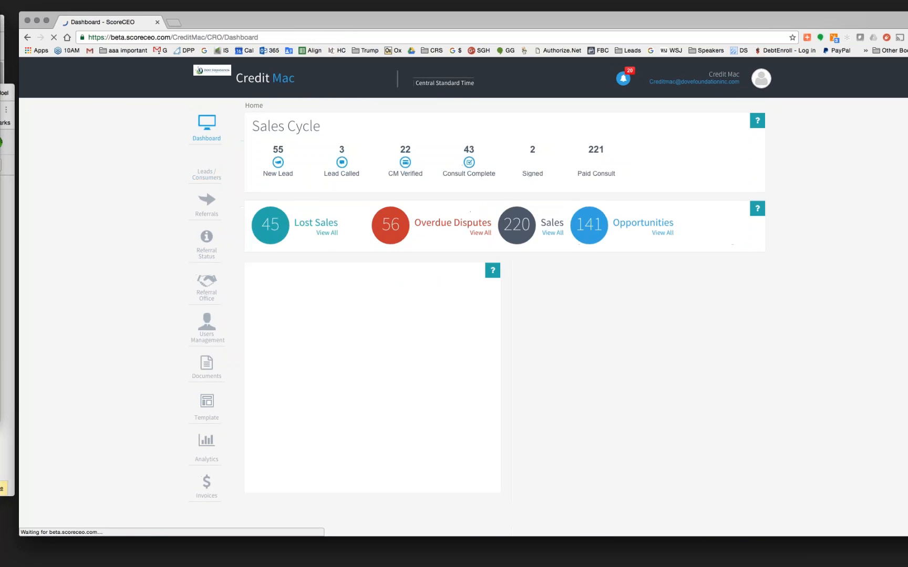
click(738, 79)
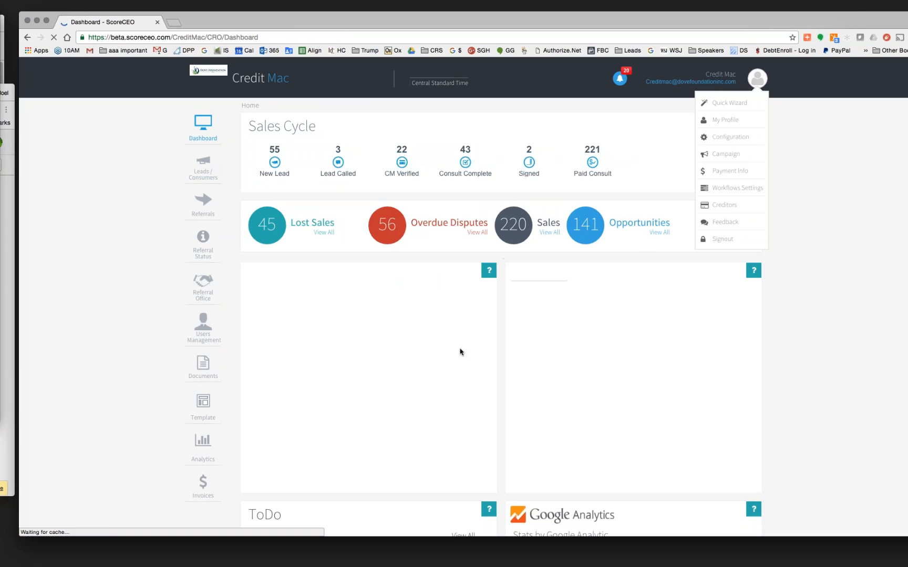
scroll(829, 423, down, 4)
scroll(829, 424, down, 3)
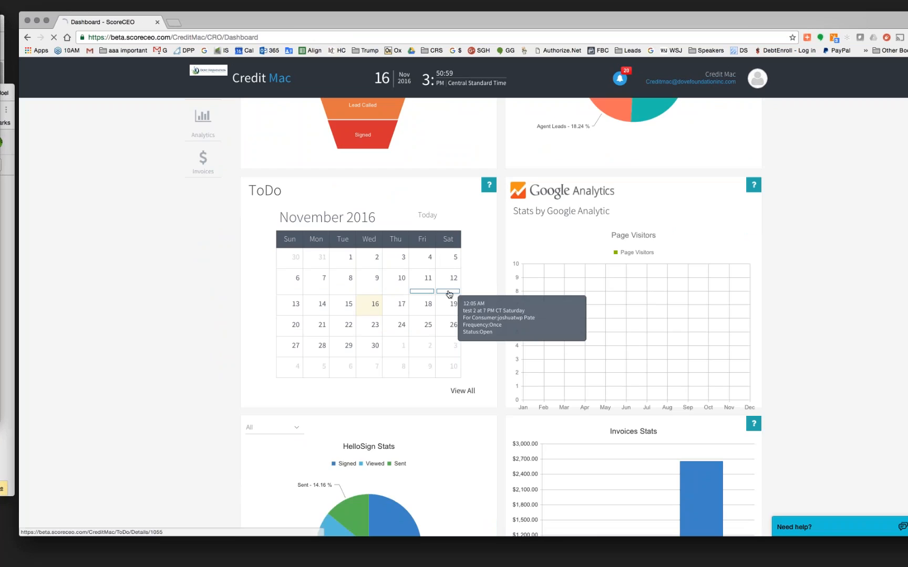
click(428, 292)
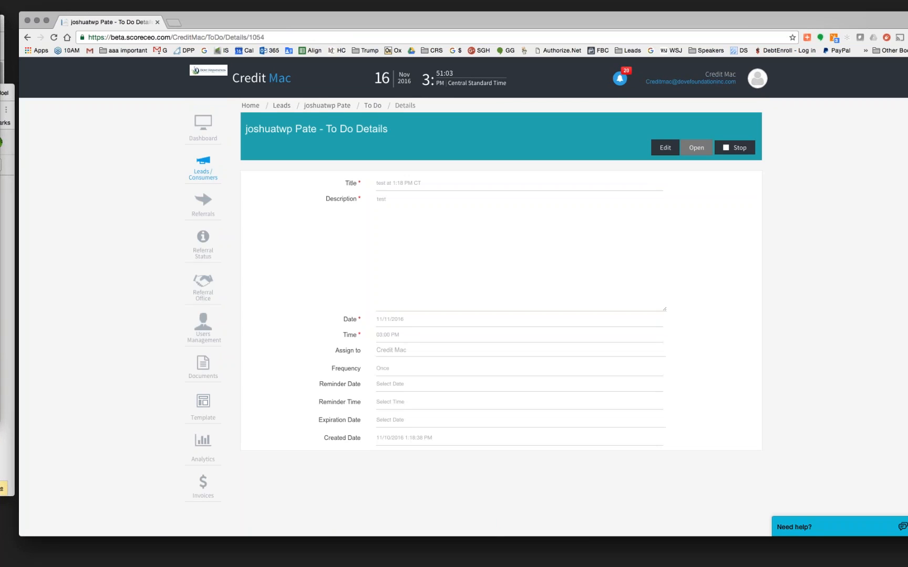
click(373, 106)
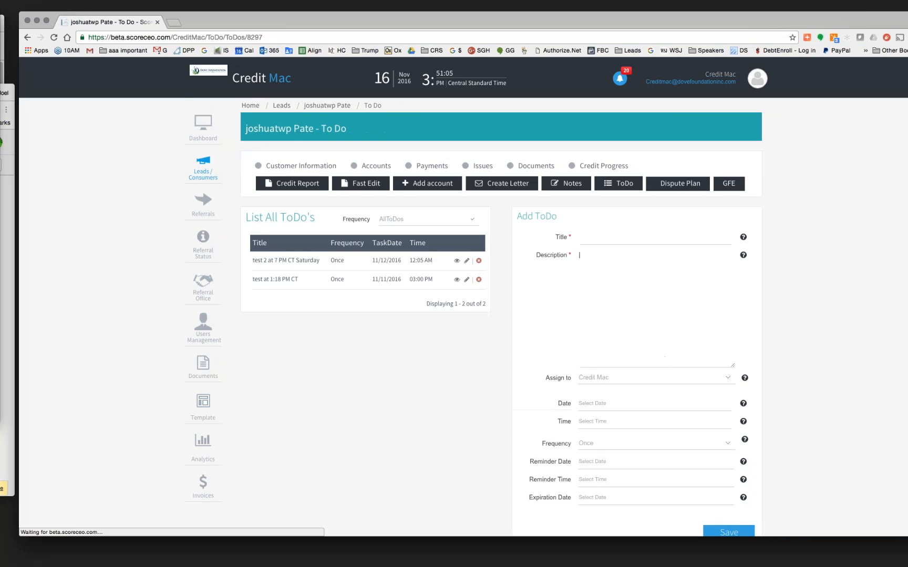
click(203, 129)
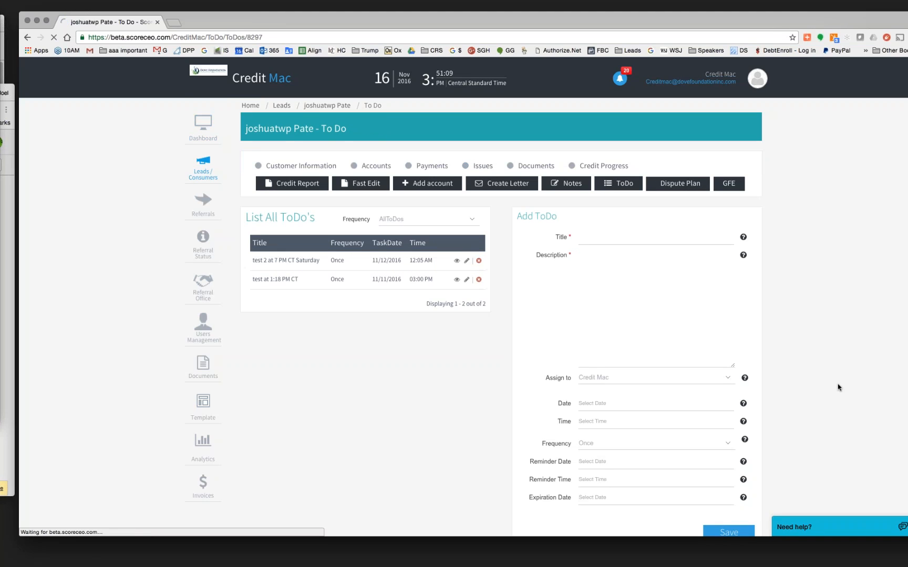
scroll(838, 387, down, 5)
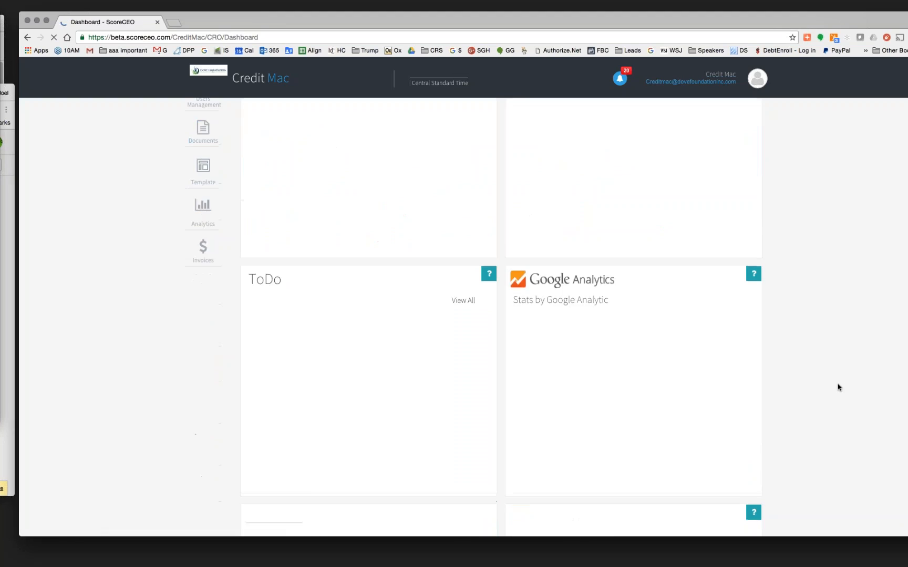
scroll(838, 387, down, 3)
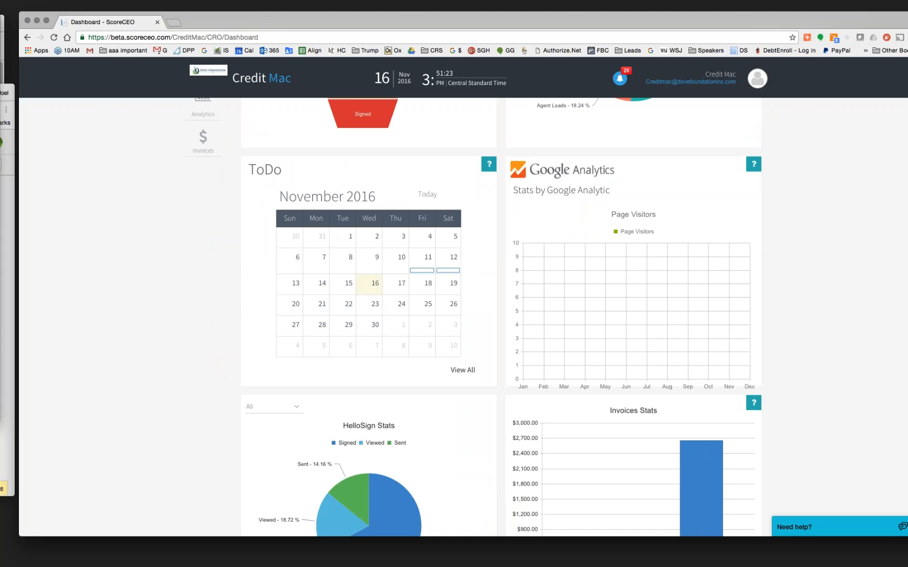
scroll(171, 313, up, 5)
scroll(173, 314, up, 2)
- In the Referral Agent Lead Campaign 1 template, delete the empty line after the Dear greeting
click(206, 311)
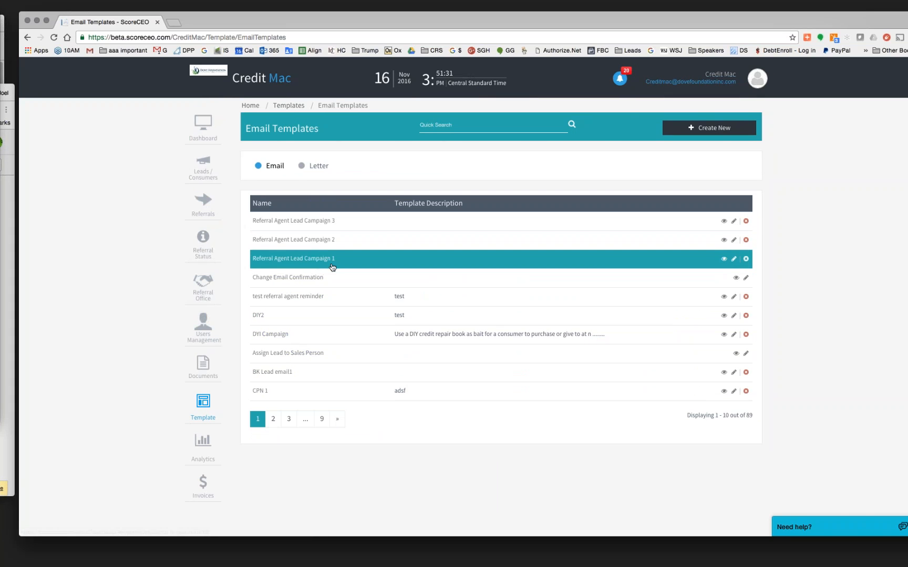
click(734, 260)
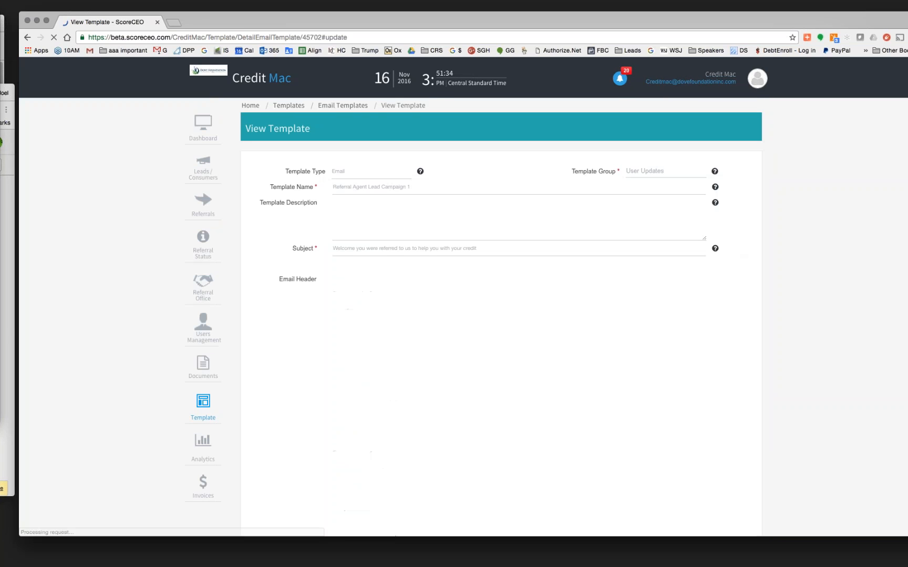
scroll(834, 370, down, 5)
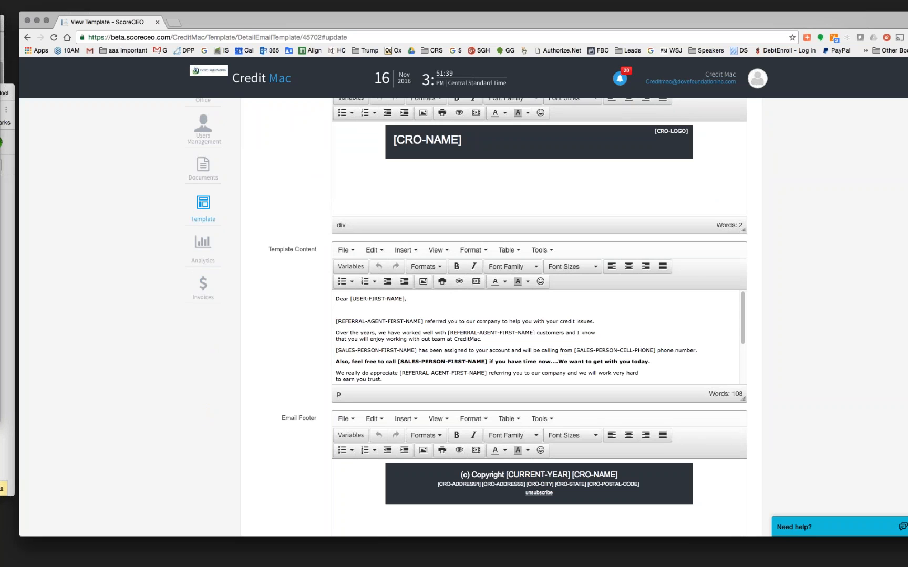
key(BackSpace)
scroll(629, 299, up, 5)
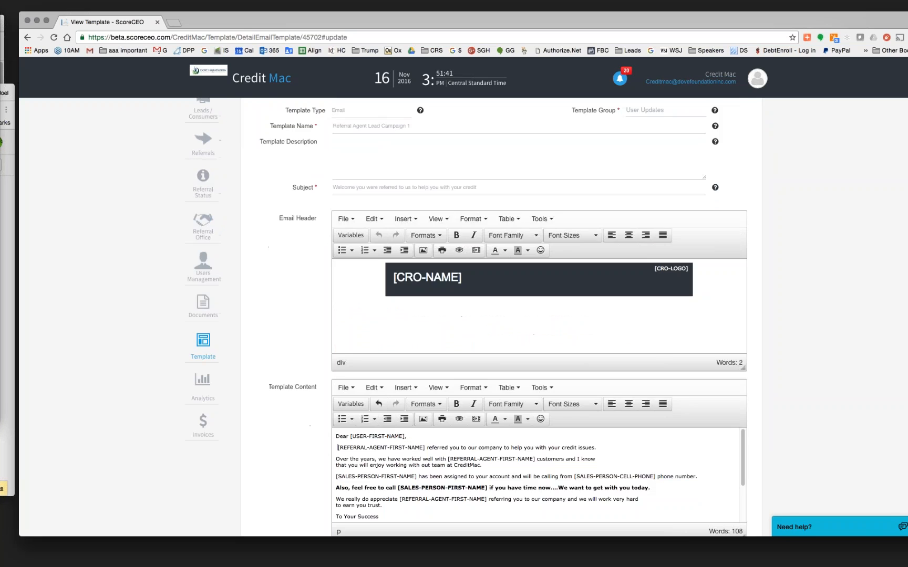
scroll(628, 300, down, 8)
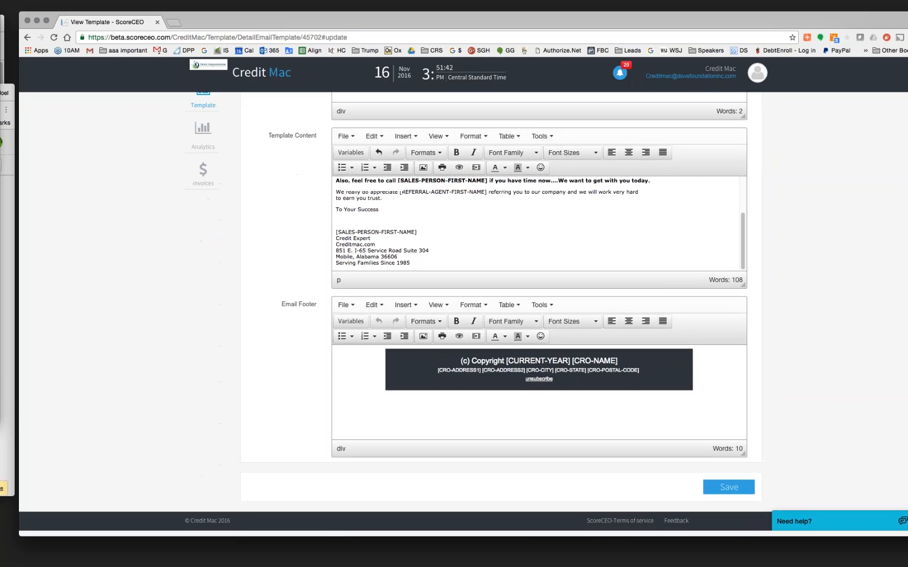
scroll(539, 316, up, 3)
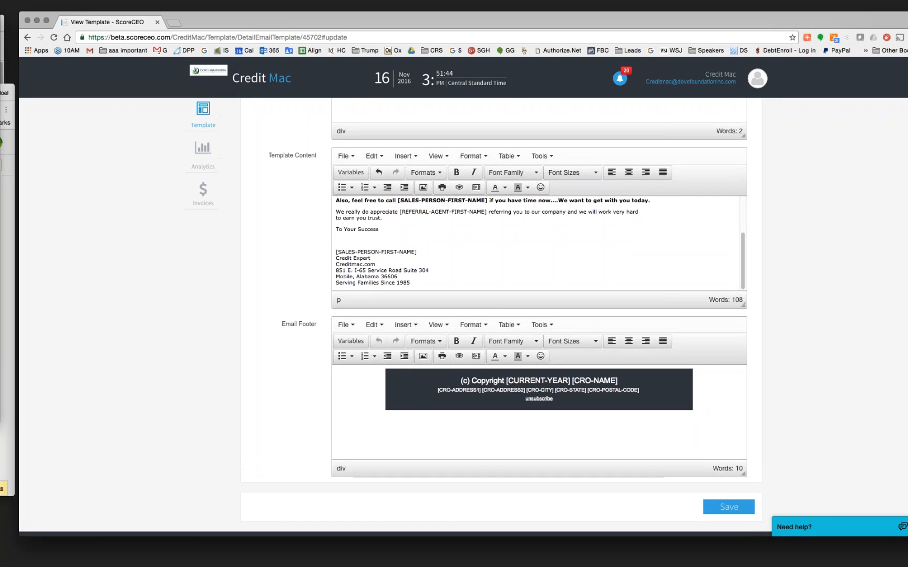
scroll(541, 317, up, 5)
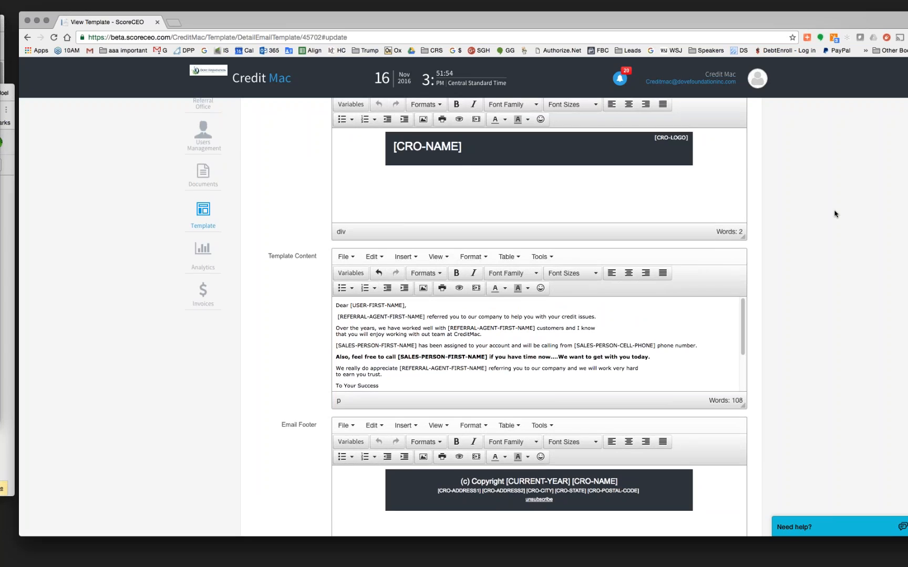
scroll(836, 214, up, 5)
- Go to Campaign from the avatar menu and show page 2 of the campaigns list
click(757, 81)
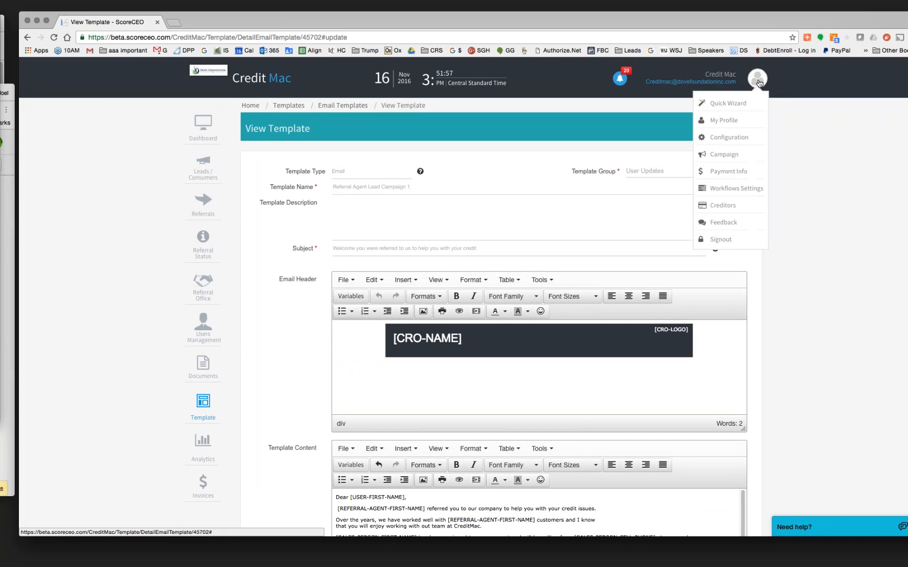
click(724, 156)
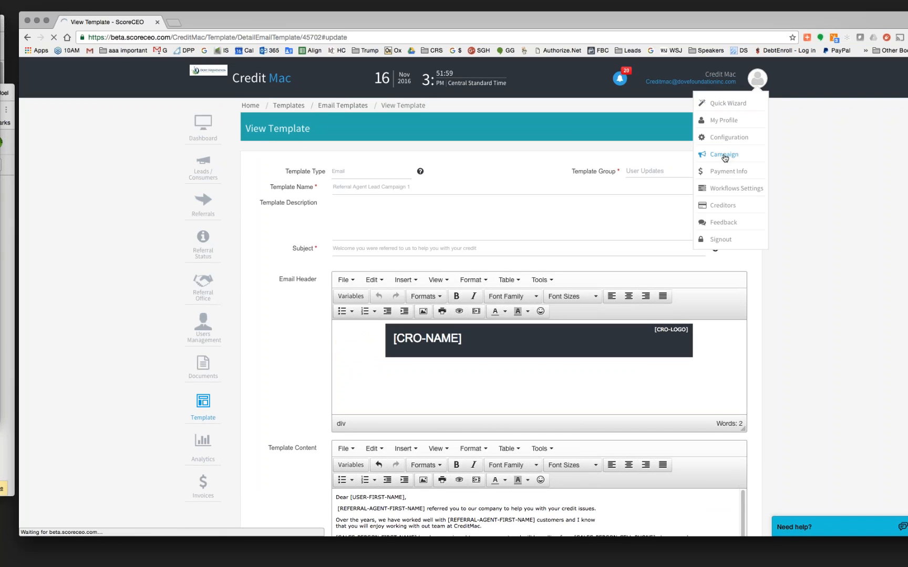
scroll(501, 316, down, 3)
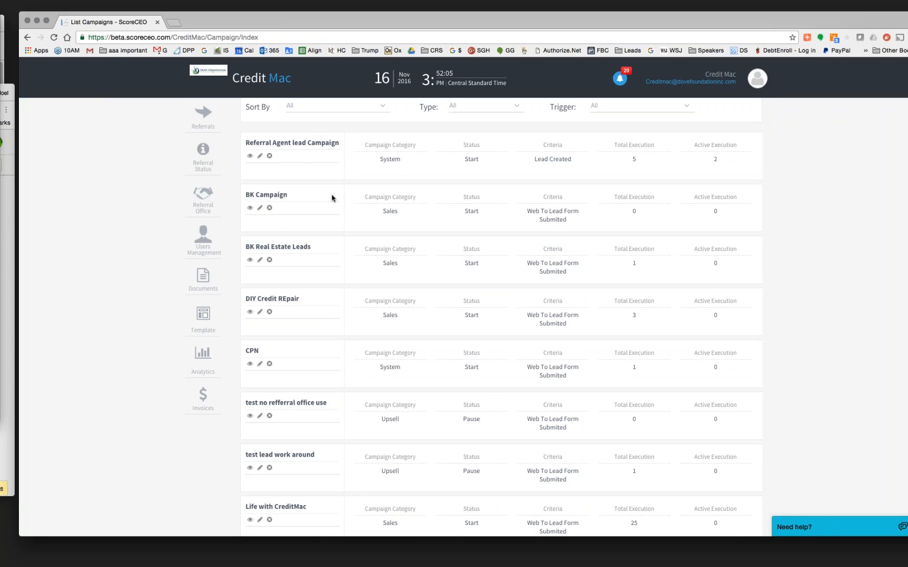
scroll(320, 260, down, 3)
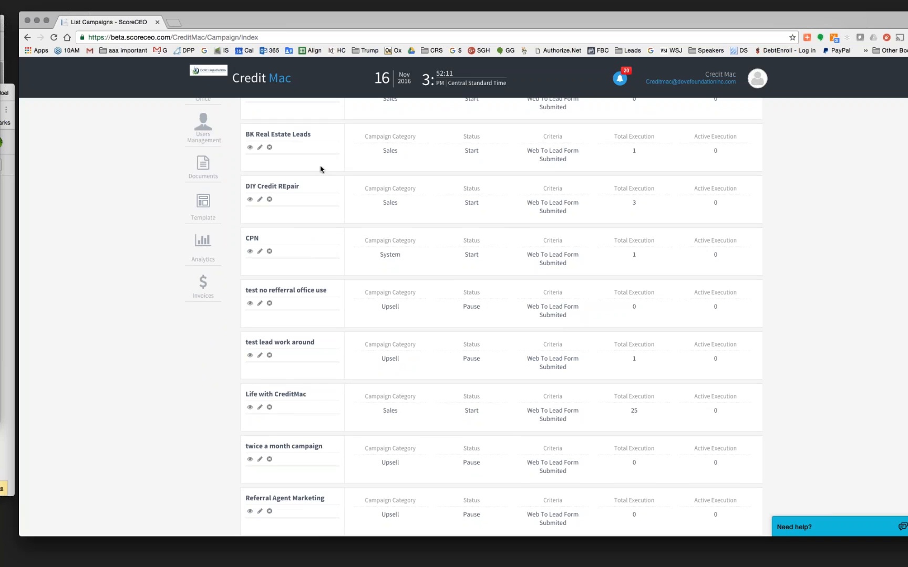
scroll(313, 271, down, 2)
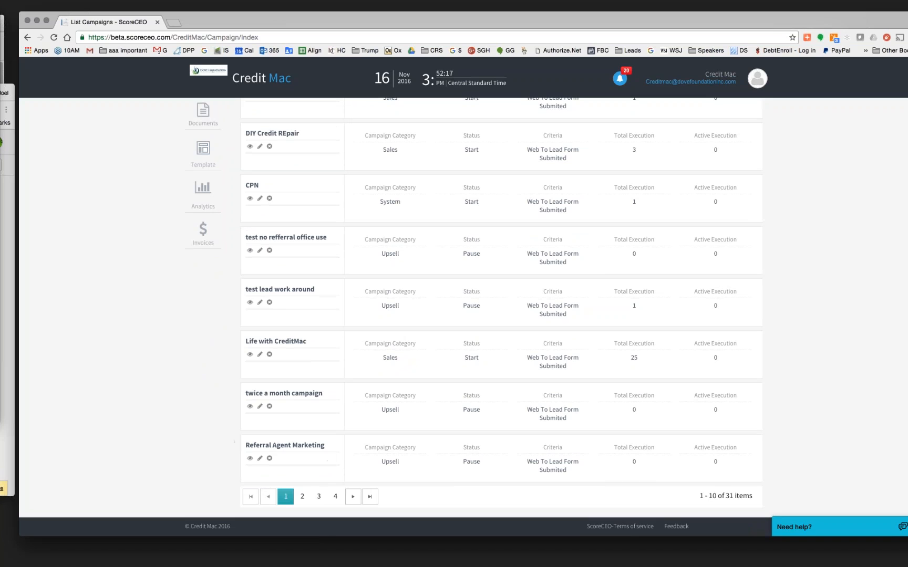
click(302, 496)
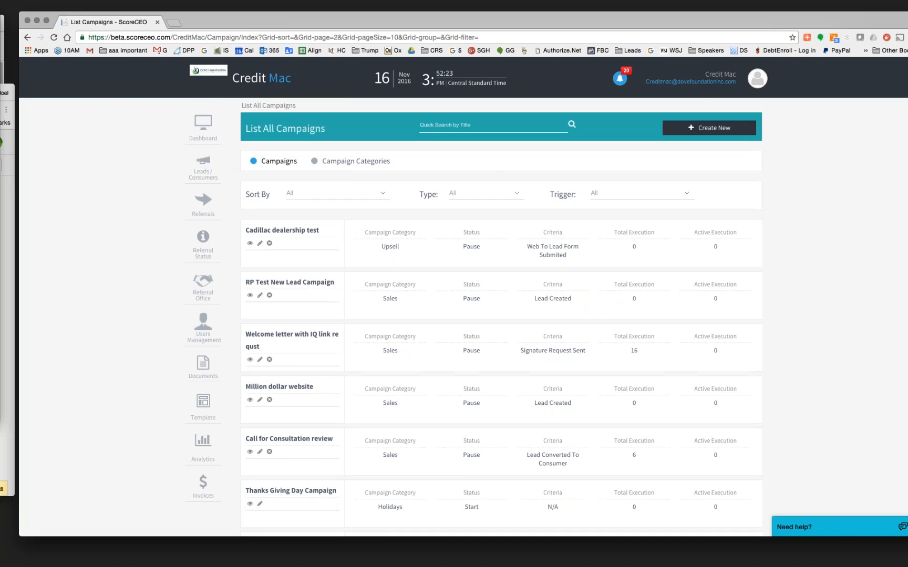
scroll(280, 210, down, 5)
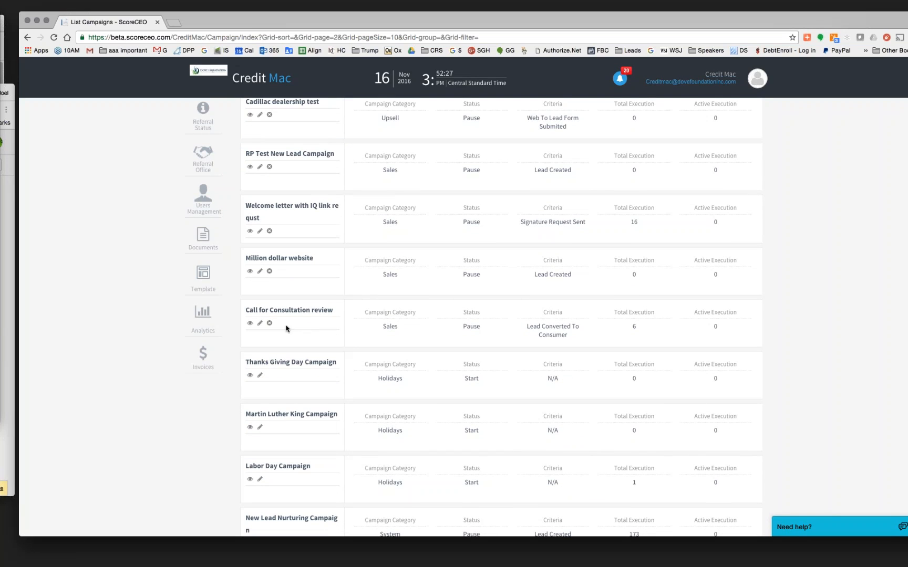
scroll(323, 337, down, 4)
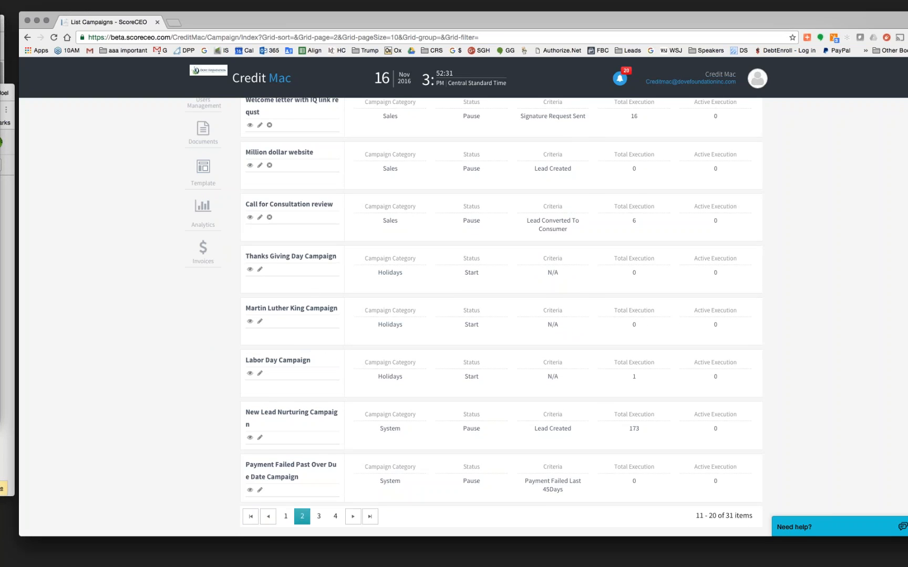
scroll(305, 398, down, 2)
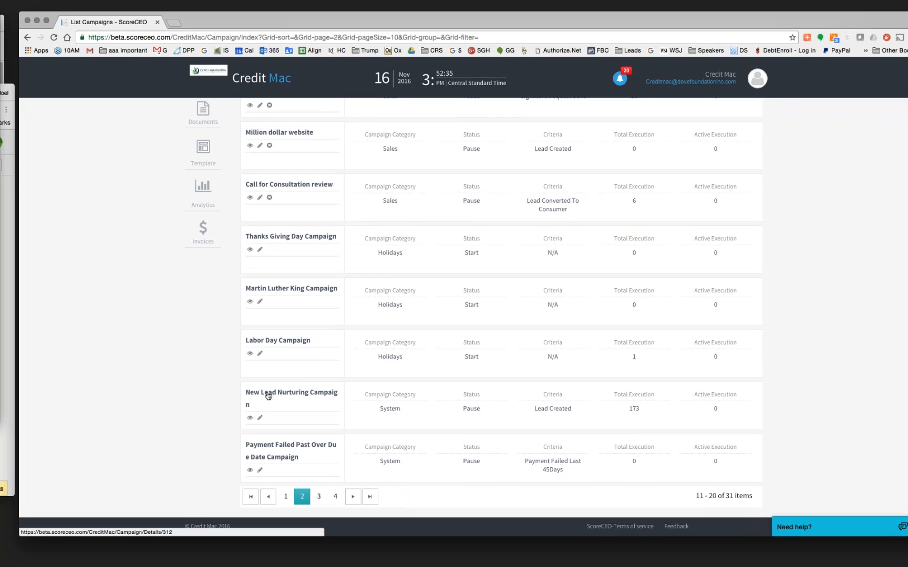
click(260, 419)
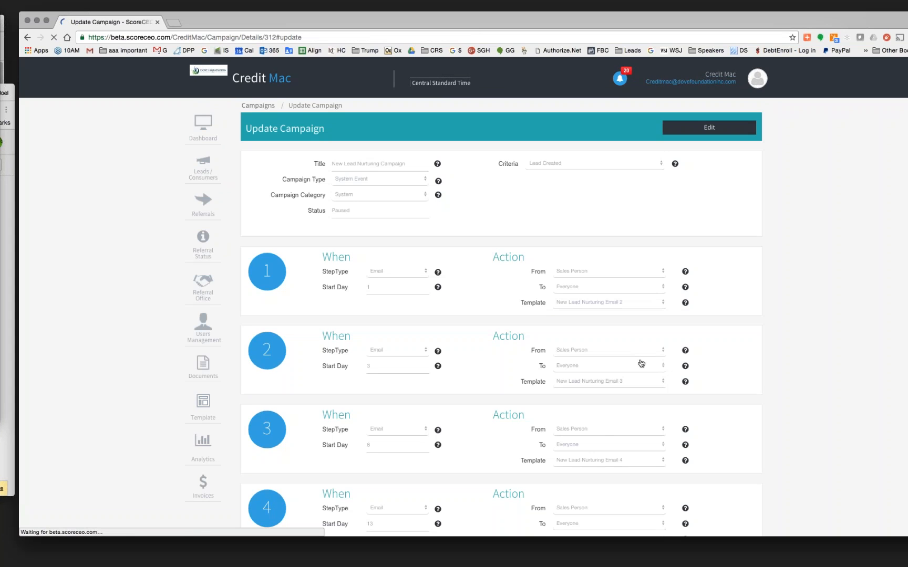
scroll(642, 363, down, 20)
scroll(642, 364, up, 3)
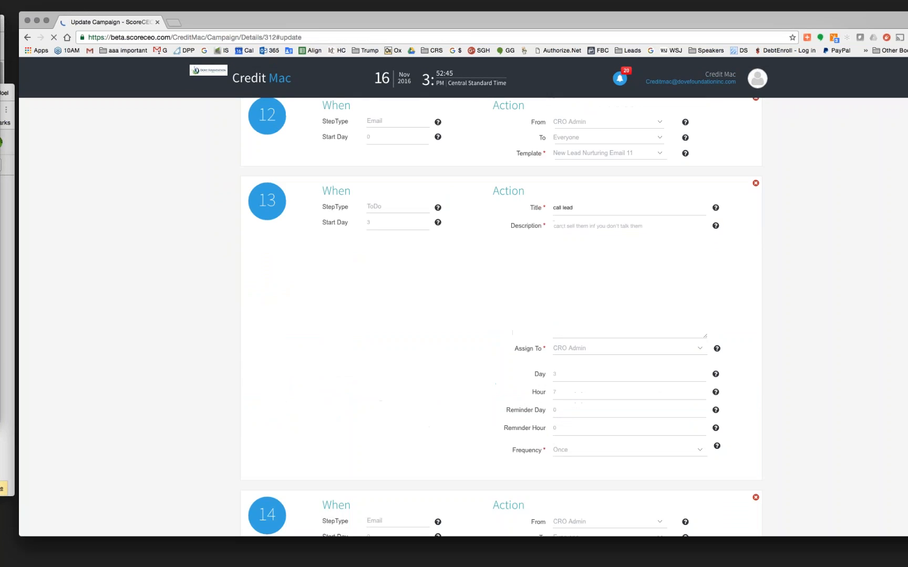
scroll(641, 363, up, 6)
scroll(642, 363, down, 8)
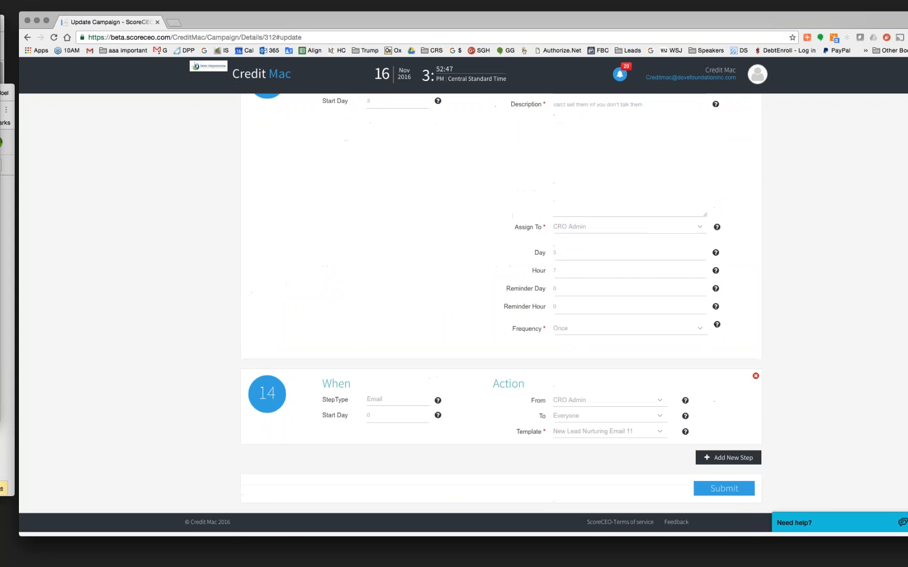
scroll(642, 363, up, 20)
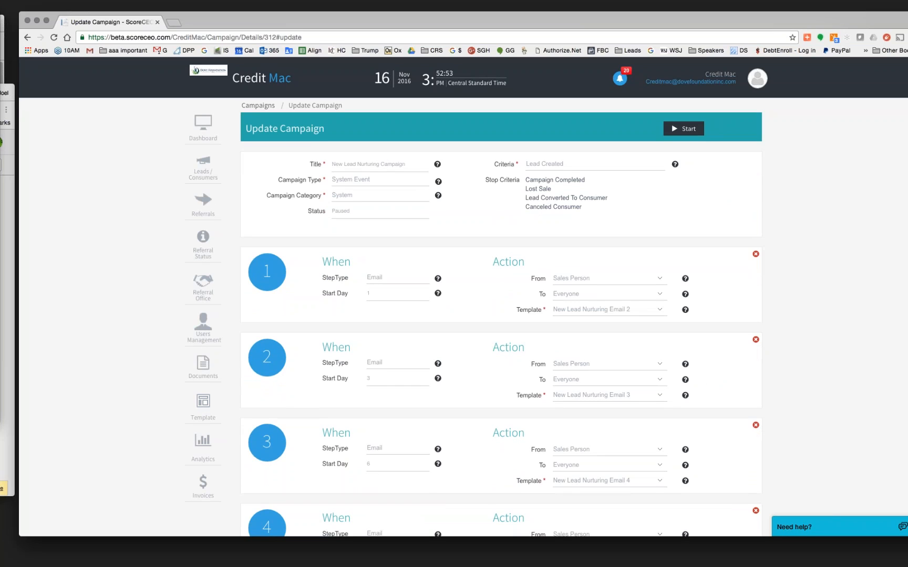
scroll(419, 293, down, 2)
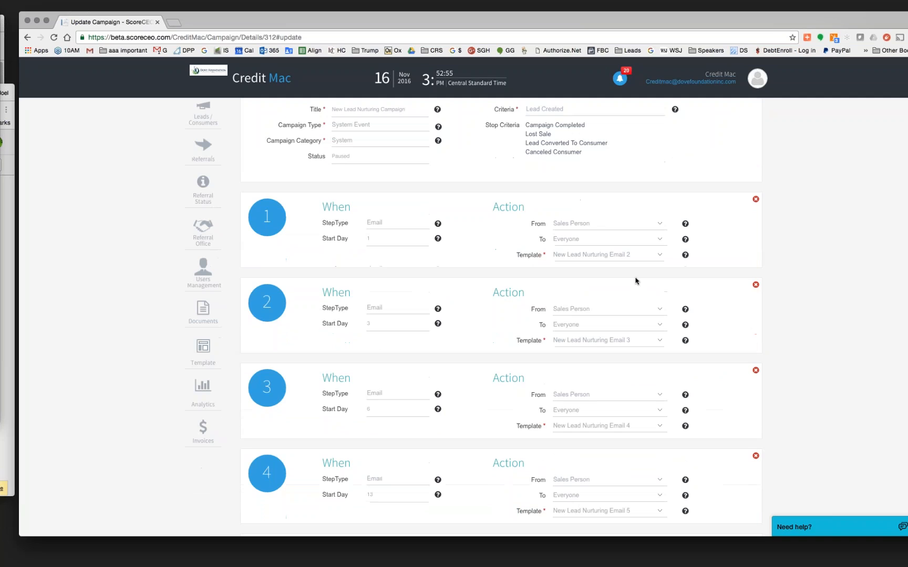
drag(630, 255, 552, 255)
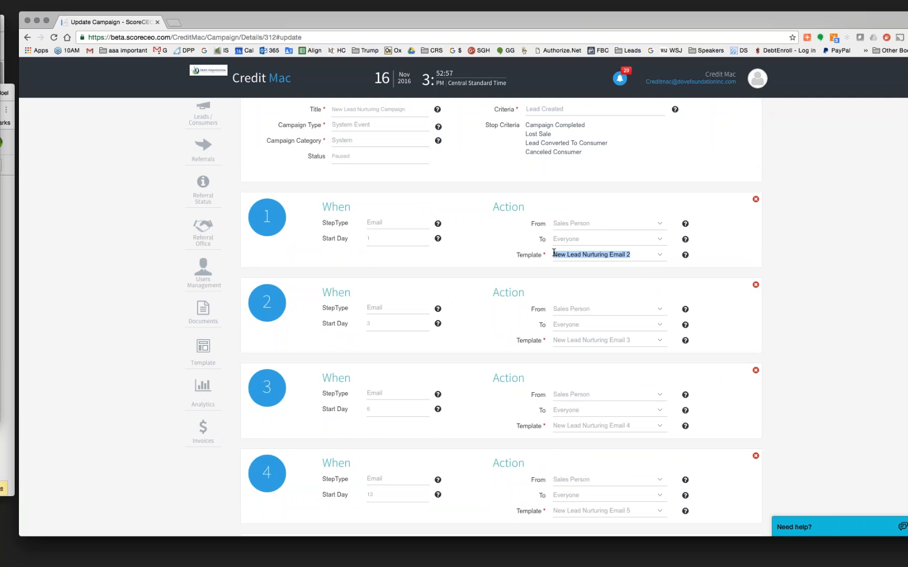
drag(630, 341, 552, 340)
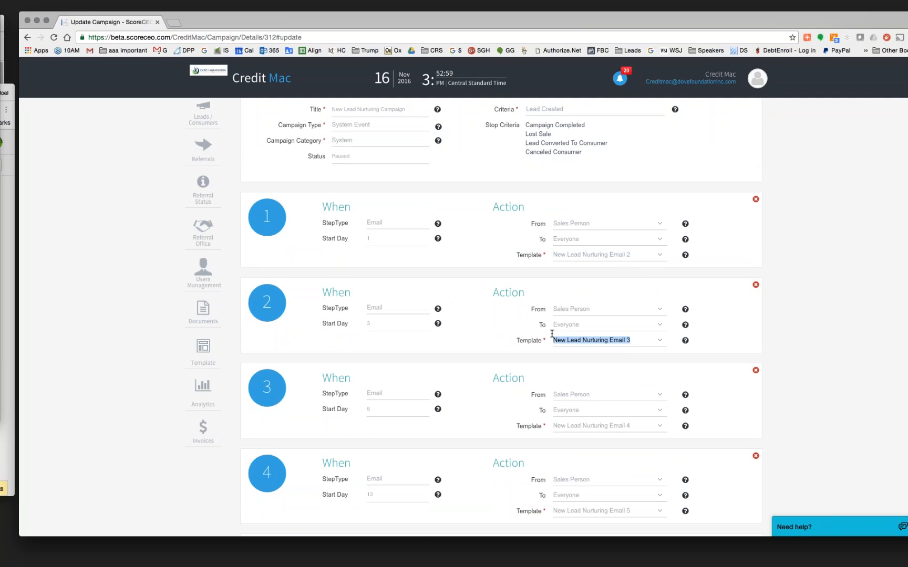
scroll(659, 426, down, 3)
drag(630, 341, 553, 339)
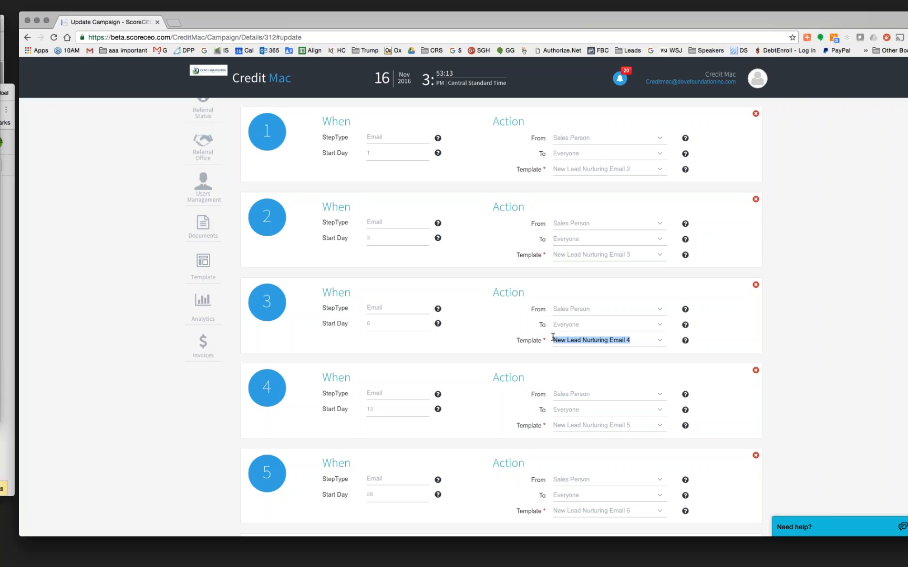
scroll(552, 336, up, 3)
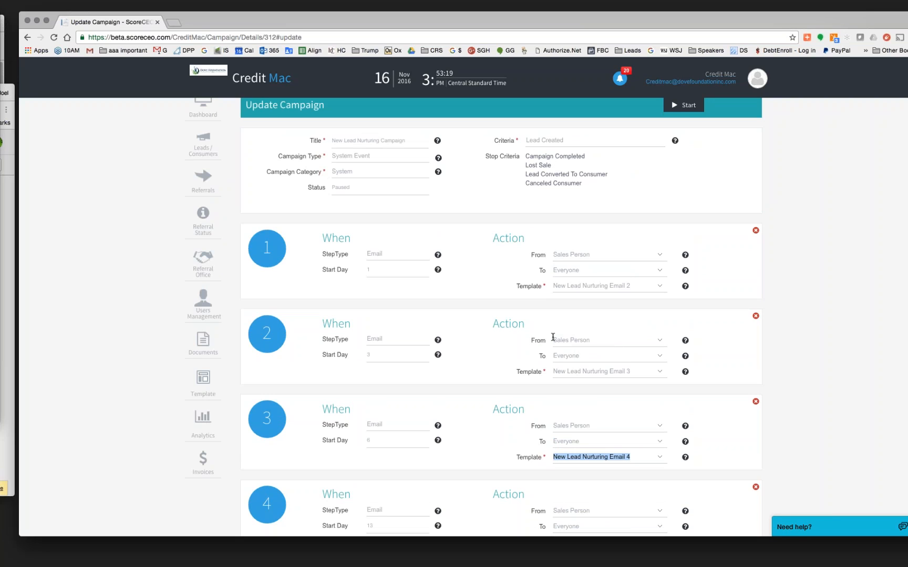
scroll(553, 337, up, 1)
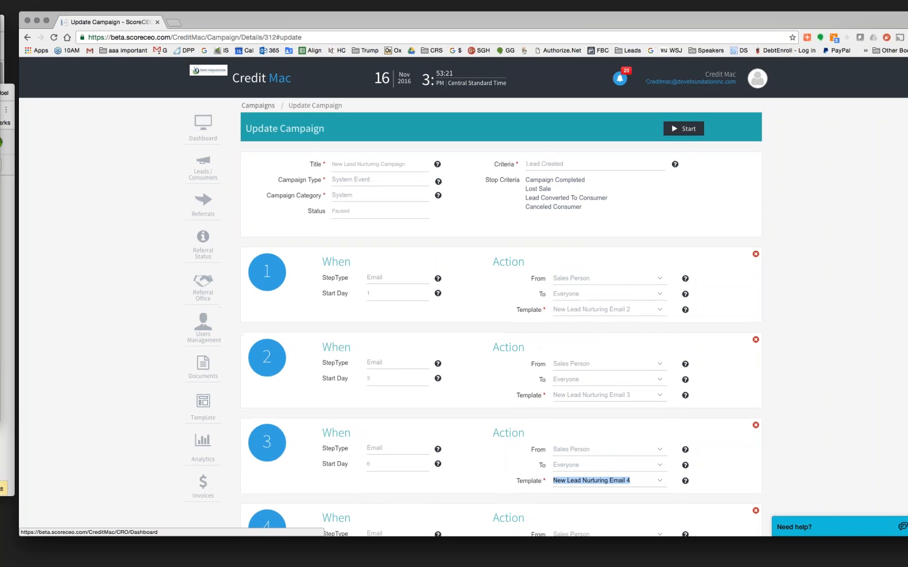
- From page 1 of List All Campaigns, edit the Referral Agent lead Campaign to see its steps
click(27, 36)
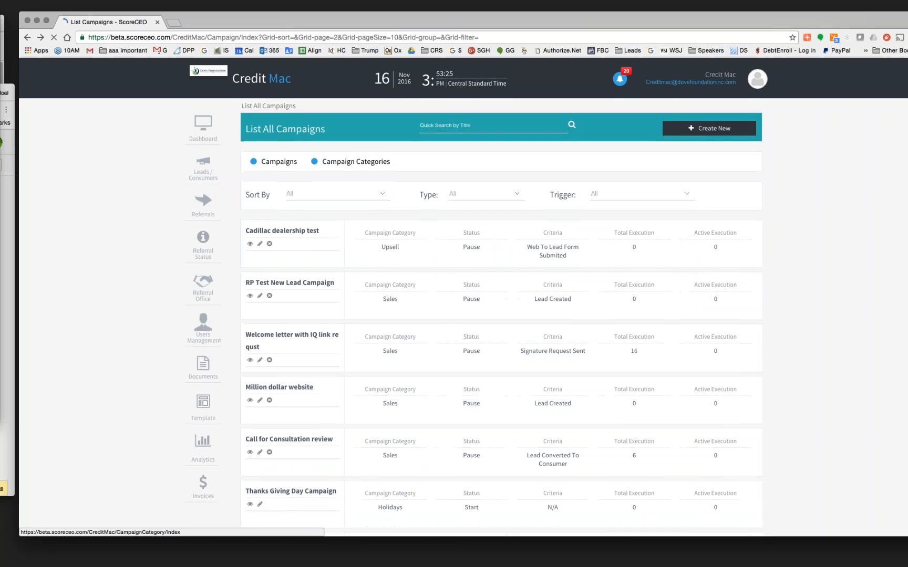
scroll(356, 263, down, 5)
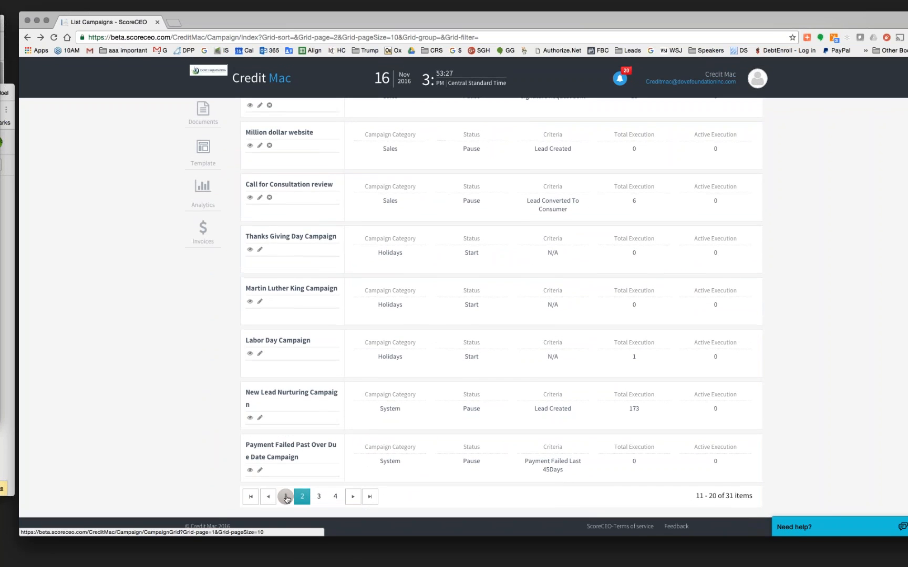
click(286, 497)
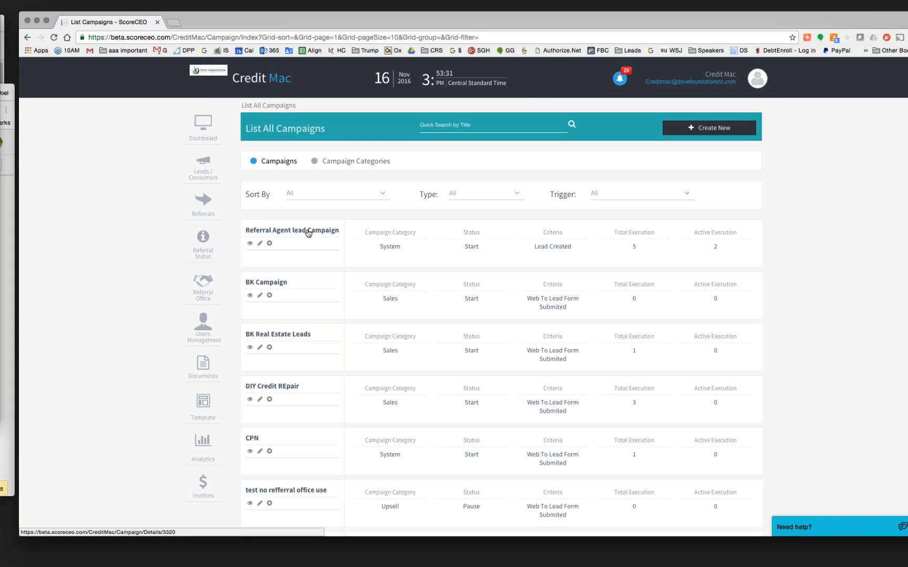
click(260, 244)
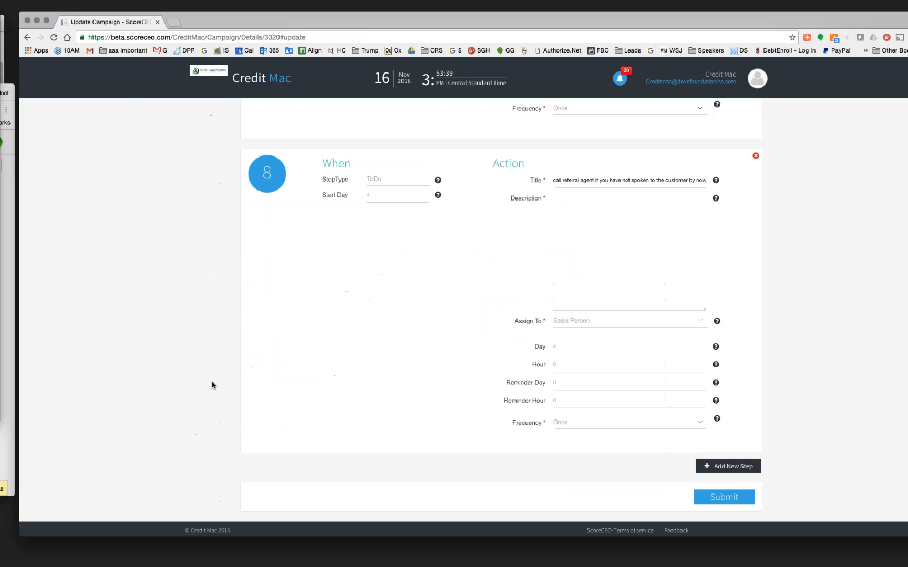
scroll(212, 385, down, 1)
scroll(212, 385, up, 15)
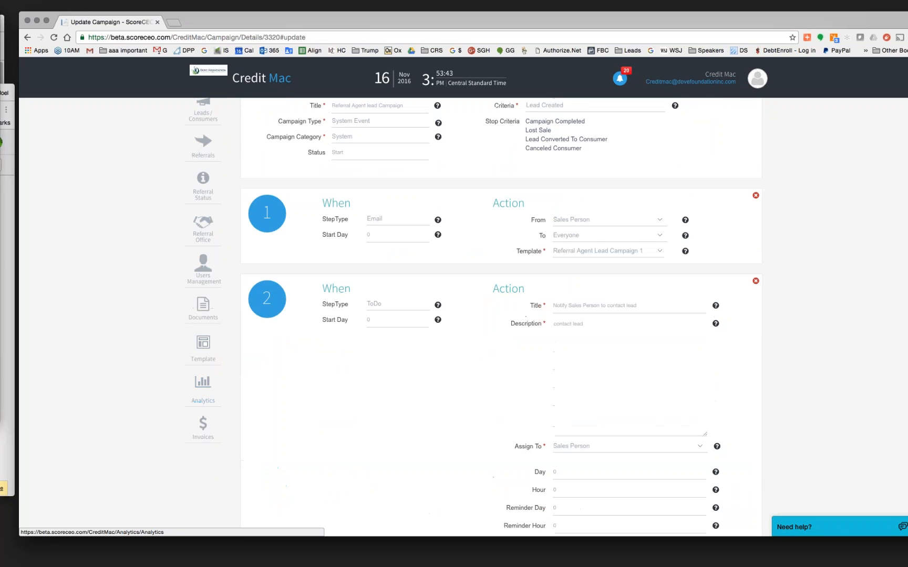
- Edit the Referral Agent Lead Campaign 1 email template and remove the blank line after the greeting
click(211, 356)
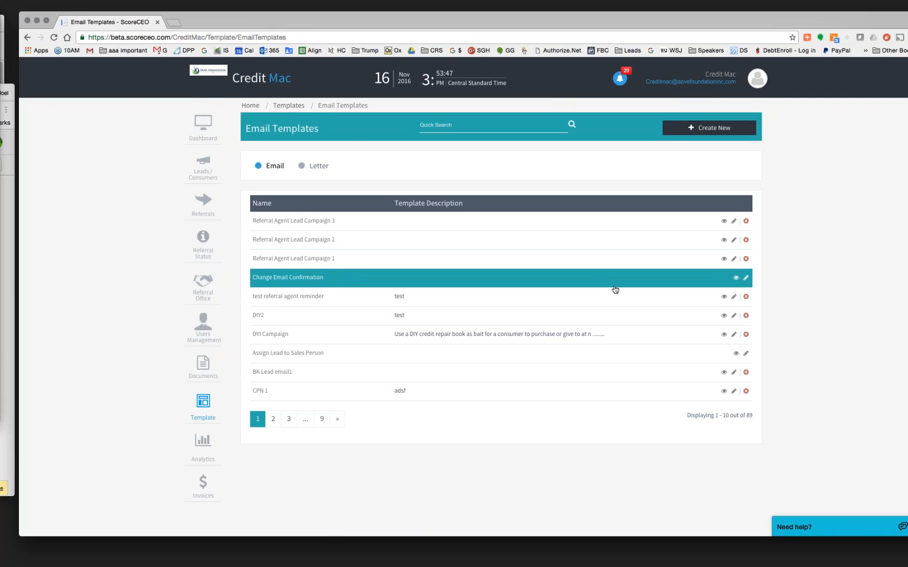
click(735, 260)
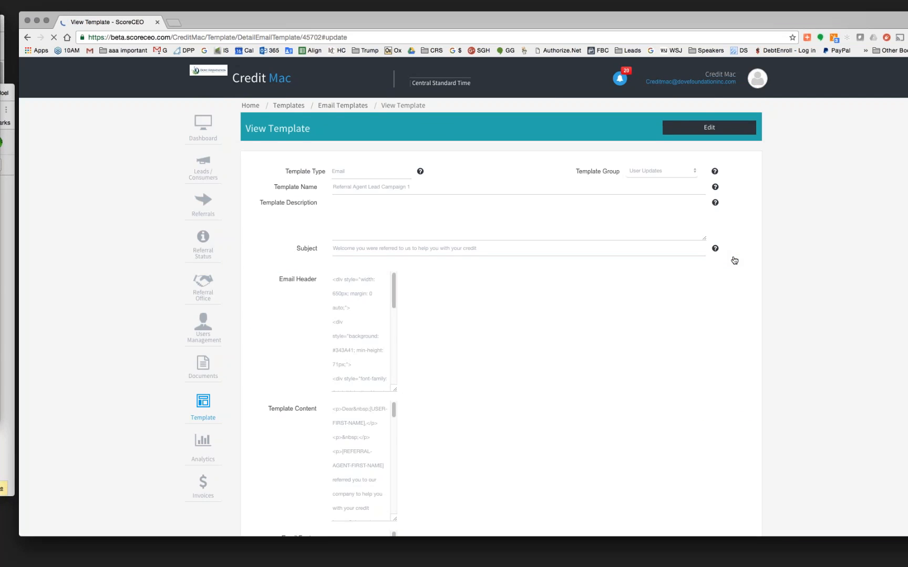
scroll(793, 352, down, 3)
scroll(792, 352, down, 2)
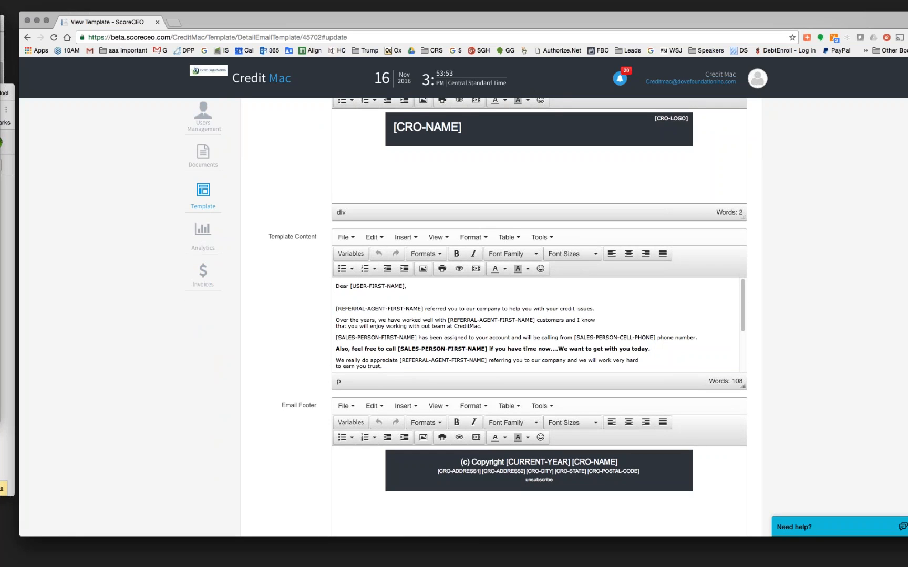
key(BackSpace)
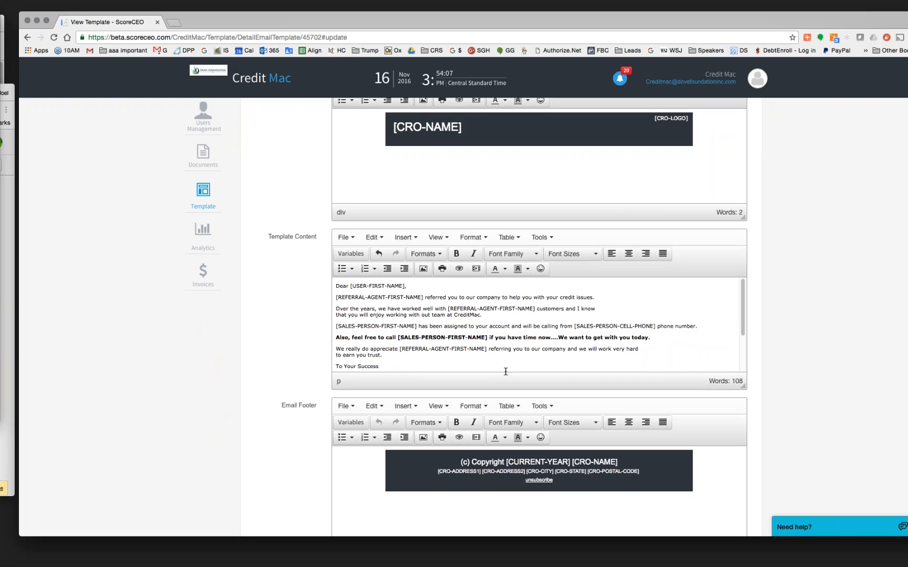
- Add 's after the agent name and correct 'out team' to 'our team'
text('s)
click(431, 316)
key(BackSpace)
text(r)
scroll(492, 317, down, 3)
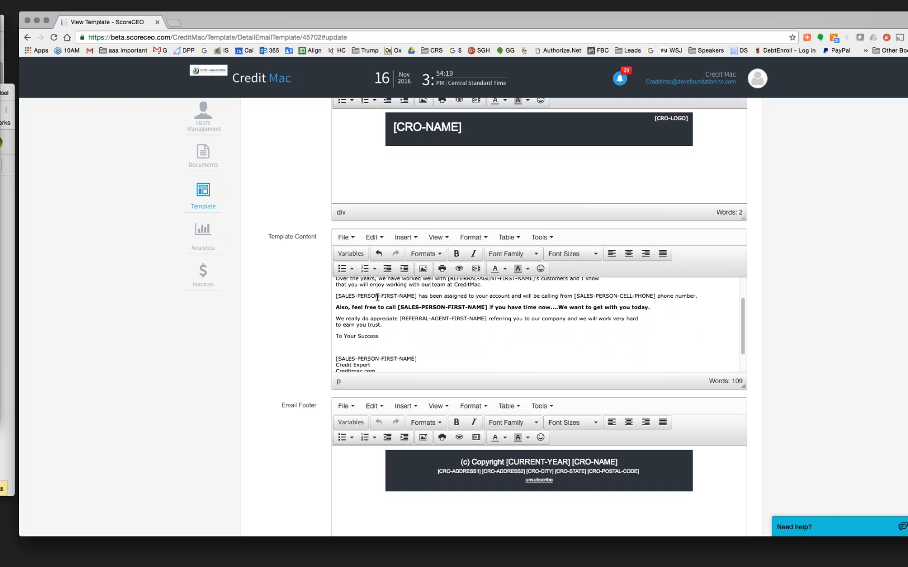
click(409, 298)
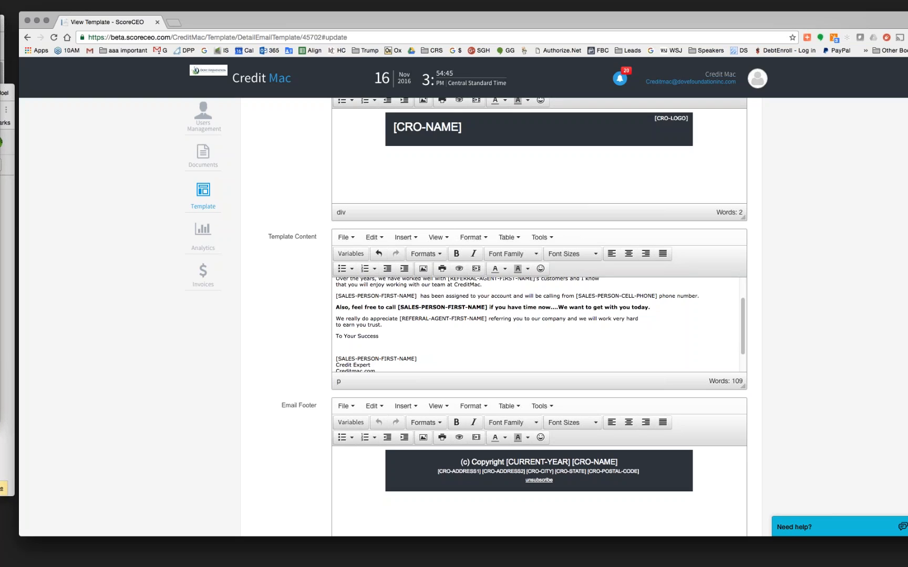
- Insert the [SALES-PERSON-LAST-NAME] merge field after [SALES-PERSON-FIRST-NAME] from Variables > Fields
click(354, 252)
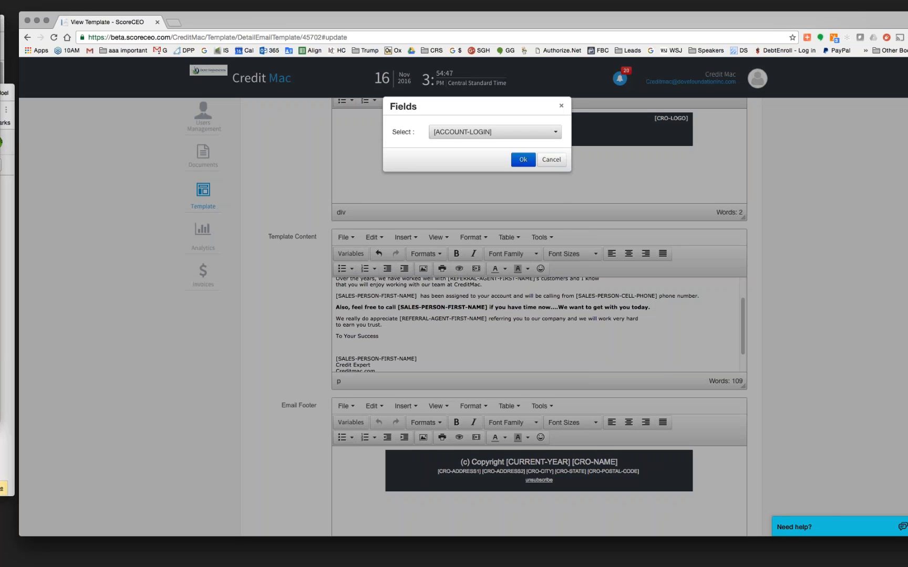
click(525, 132)
scroll(528, 280, down, 5)
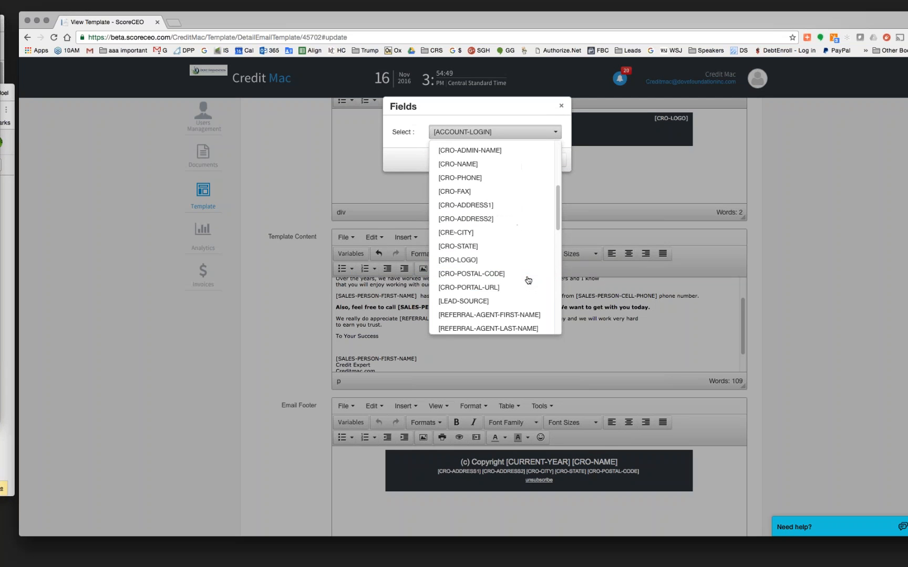
scroll(528, 280, down, 3)
scroll(528, 280, down, 5)
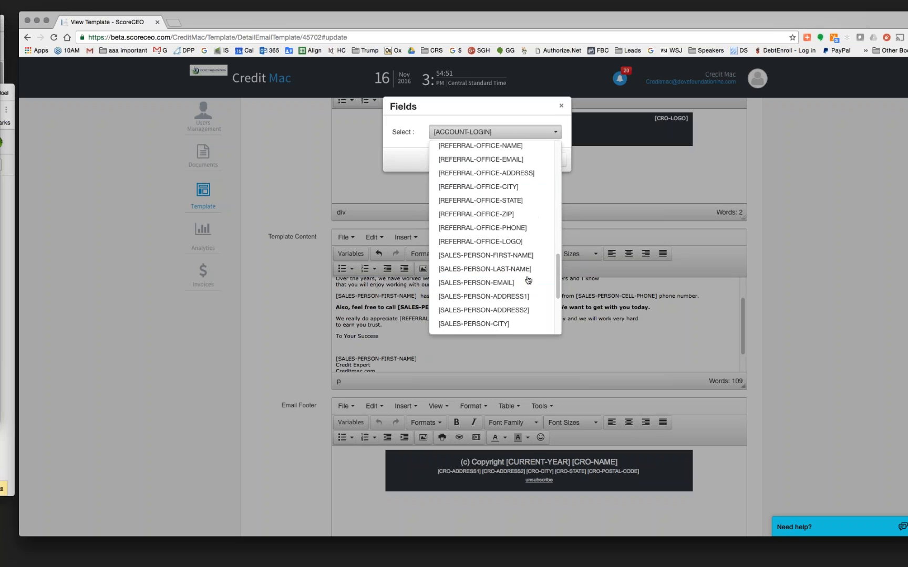
scroll(528, 280, down, 2)
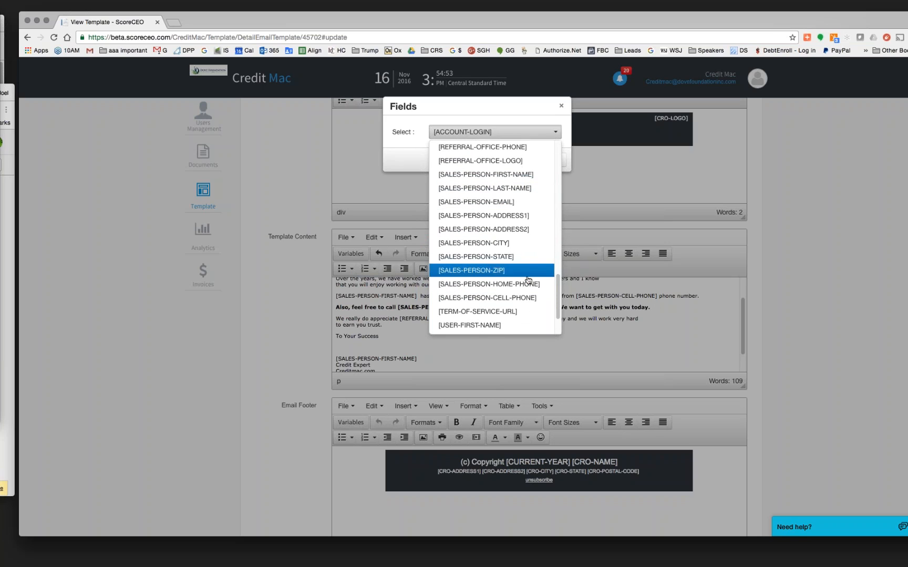
scroll(528, 280, up, 1)
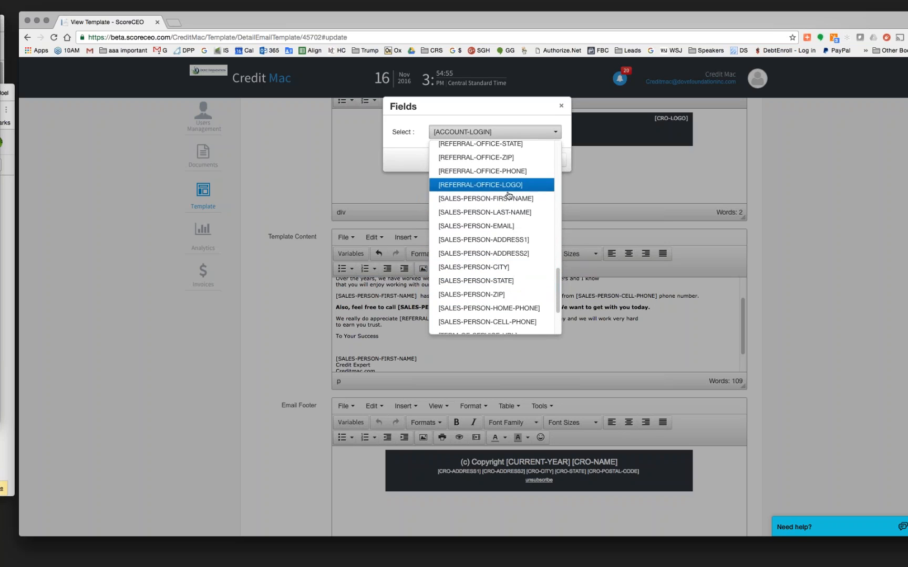
click(502, 212)
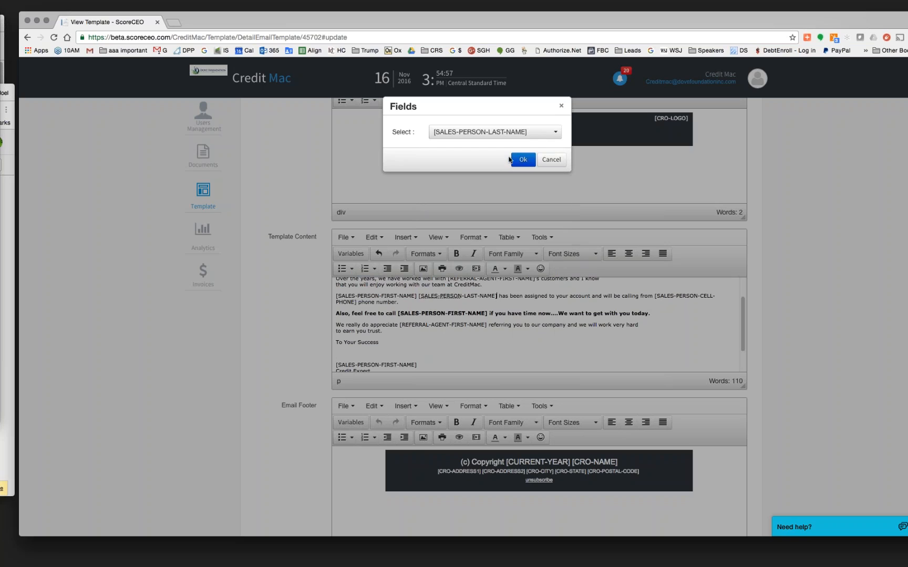
click(521, 159)
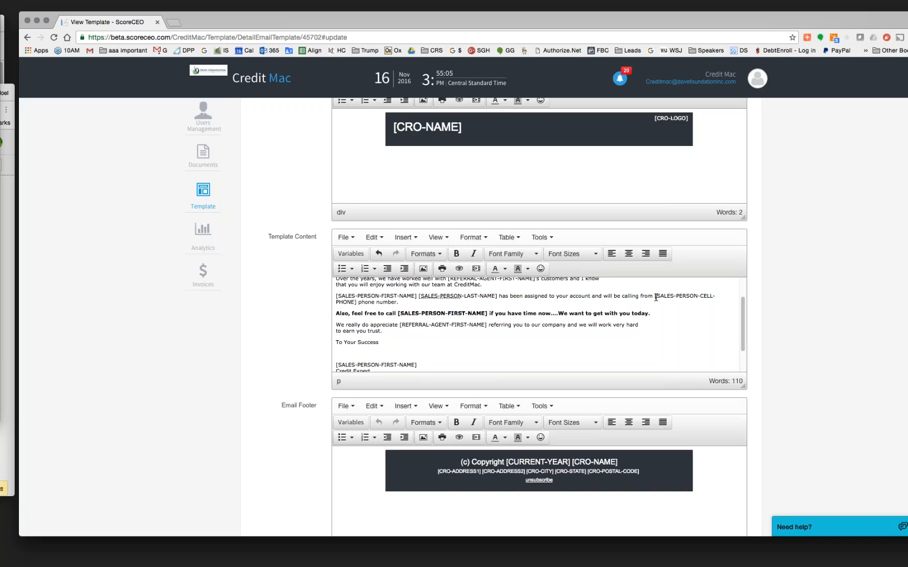
drag(656, 297, 357, 302)
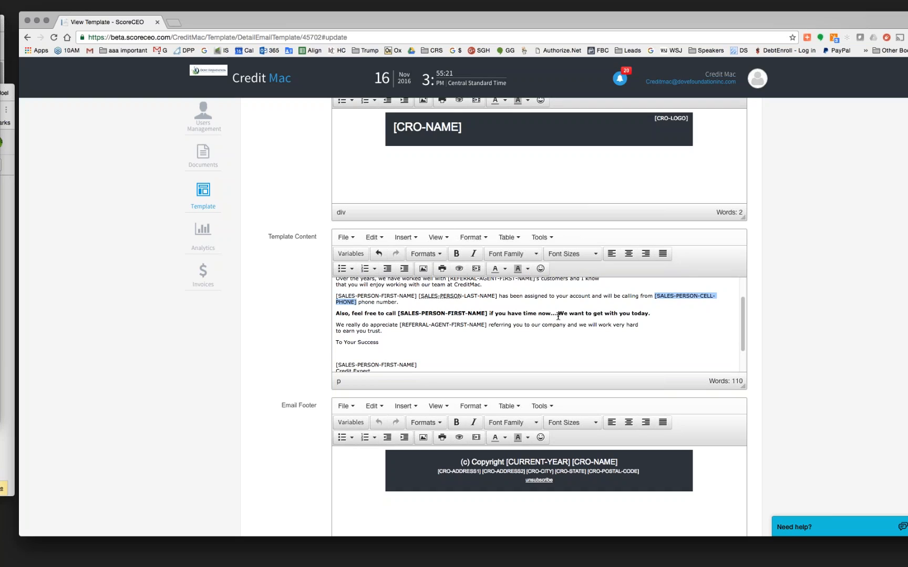
click(651, 314)
drag(576, 300, 335, 314)
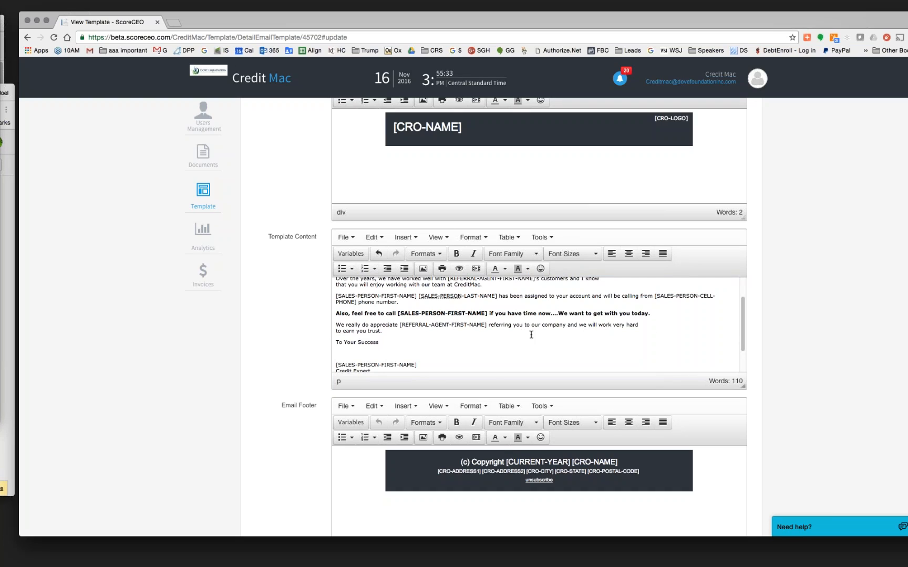
- Insert [REFERRAL-AGENT-LAST-NAME] after [REFERRAL-AGENT-FIRST-NAME] in the thank-you line
click(488, 325)
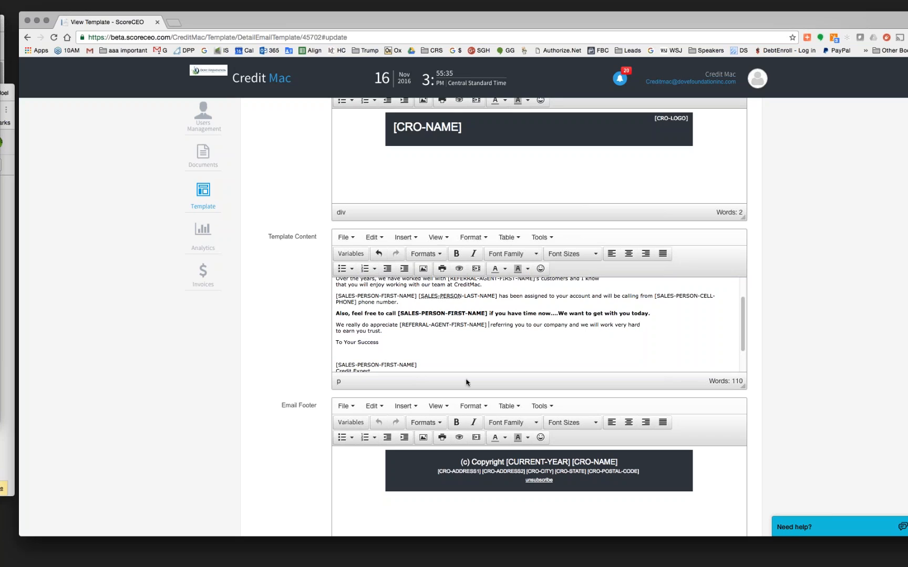
click(359, 256)
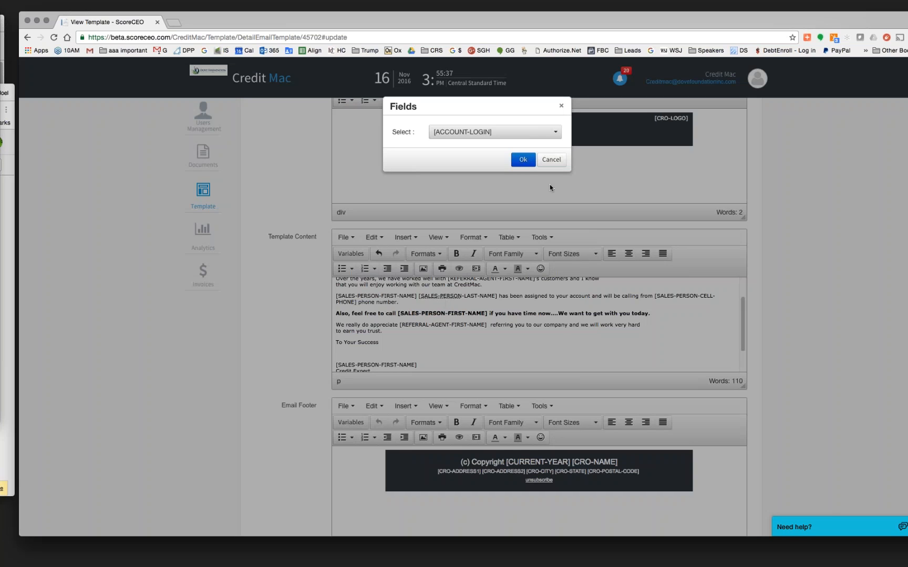
click(546, 132)
scroll(491, 280, down, 10)
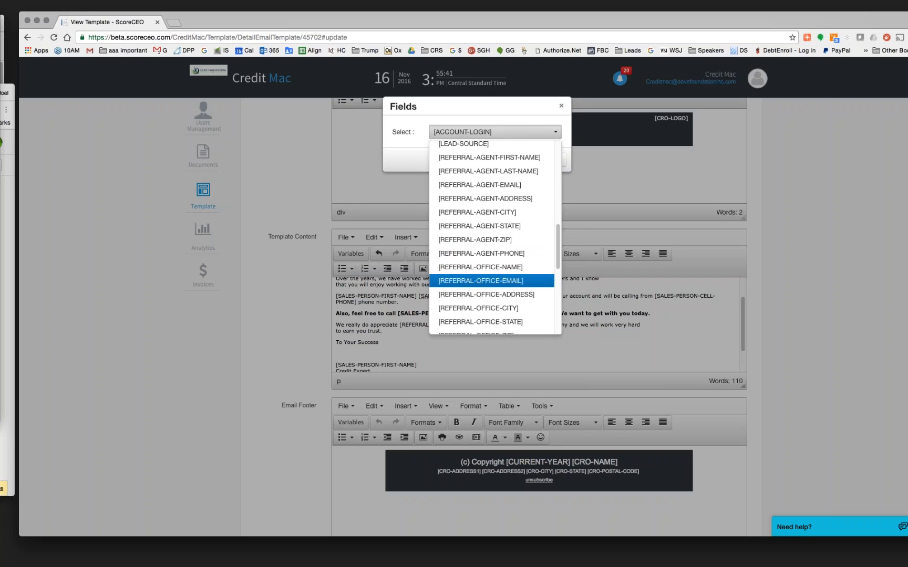
scroll(491, 281, down, 1)
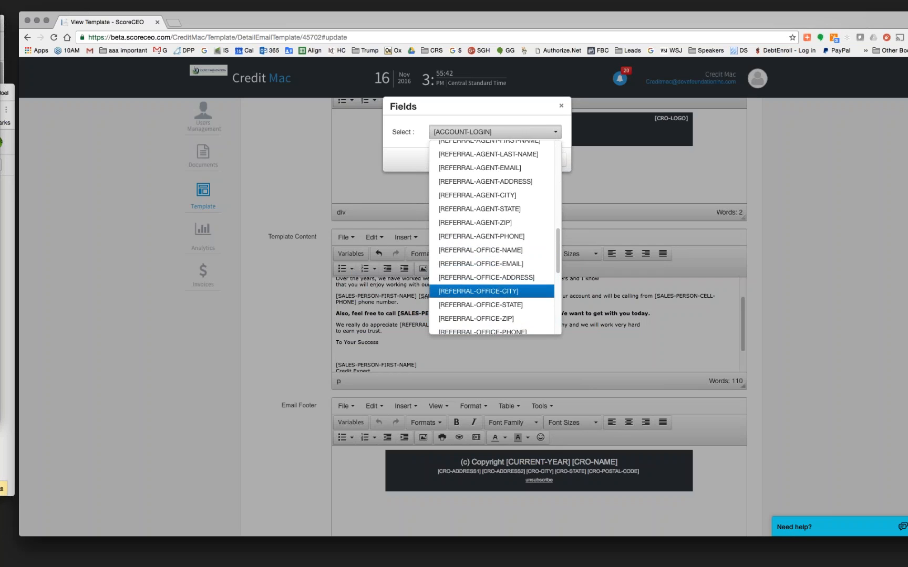
scroll(522, 205, up, 4)
click(522, 208)
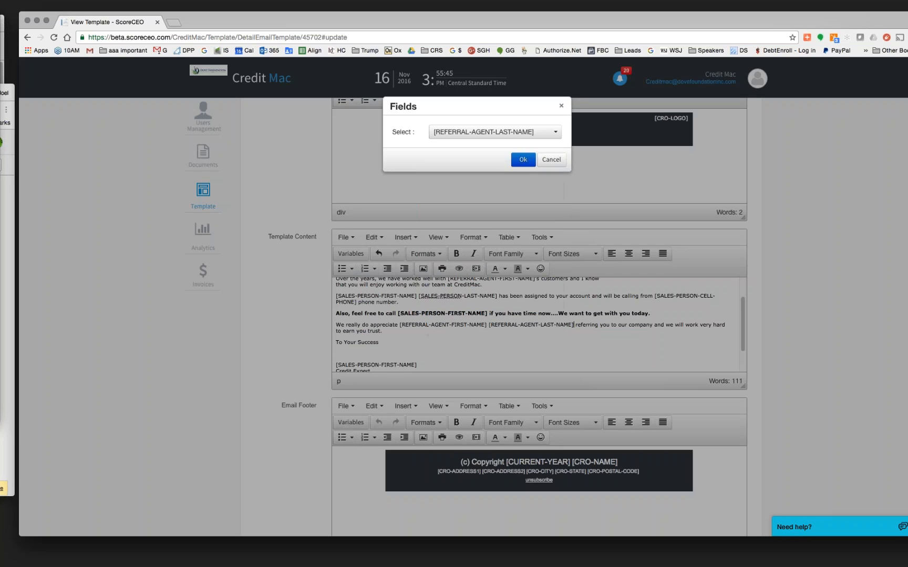
click(524, 160)
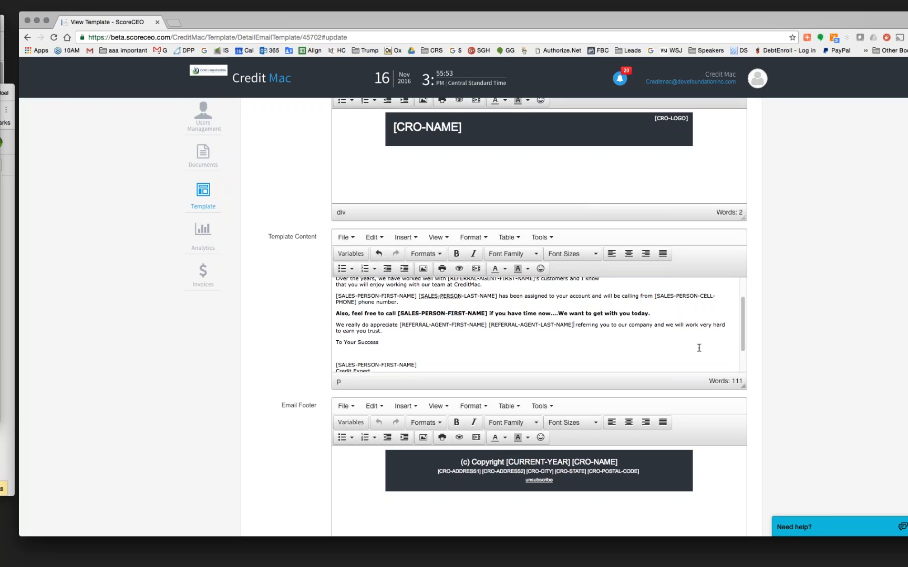
scroll(757, 368, down, 5)
click(723, 494)
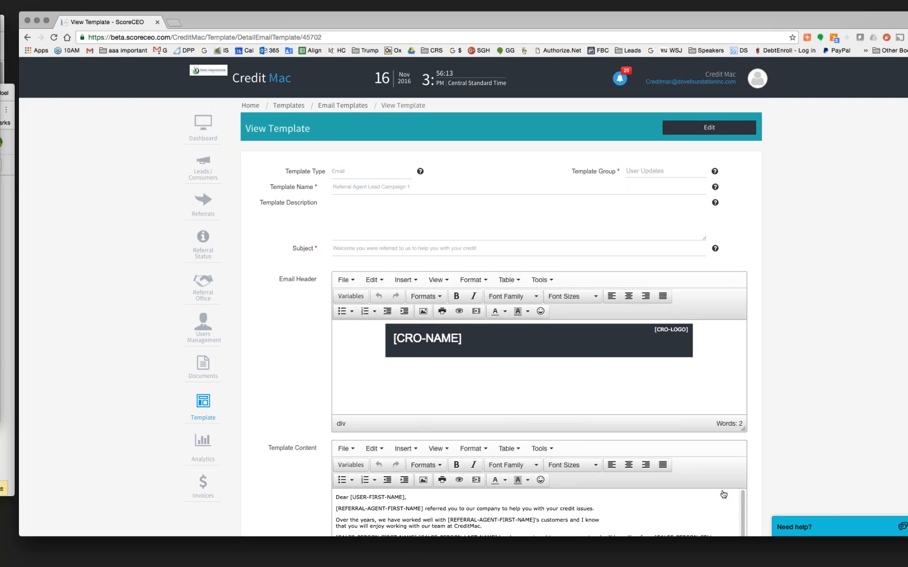
click(352, 105)
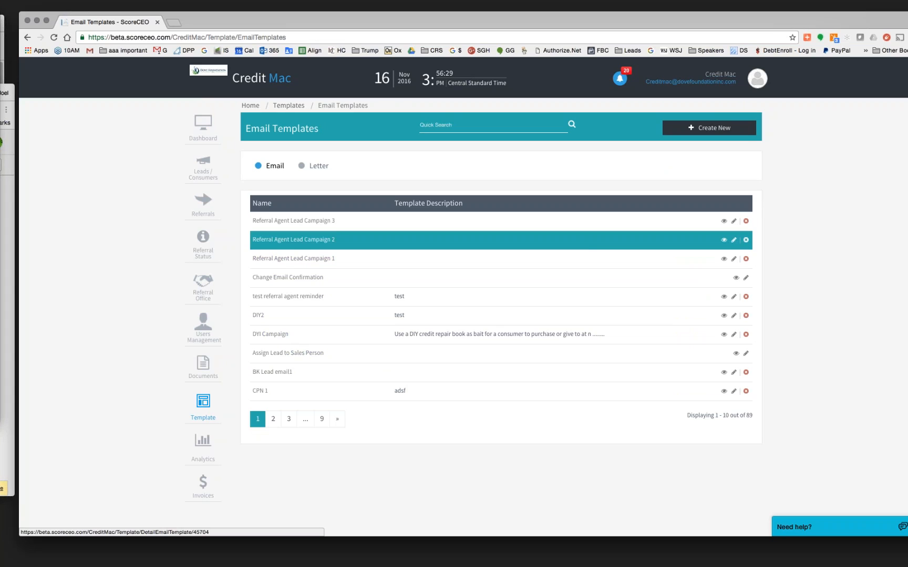
- Edit Referral Agent Lead Campaign 2 and delete the blank line under the greeting
click(735, 240)
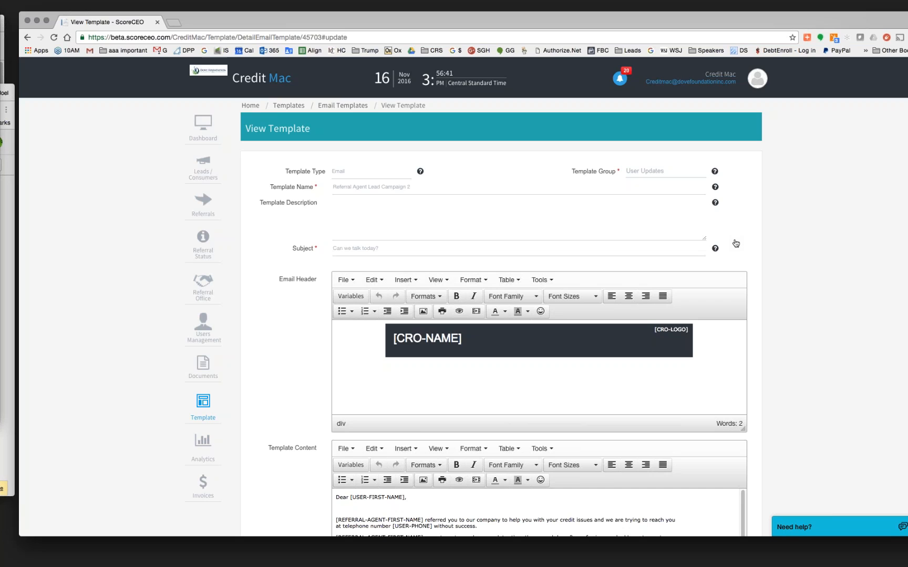
scroll(765, 395, down, 1)
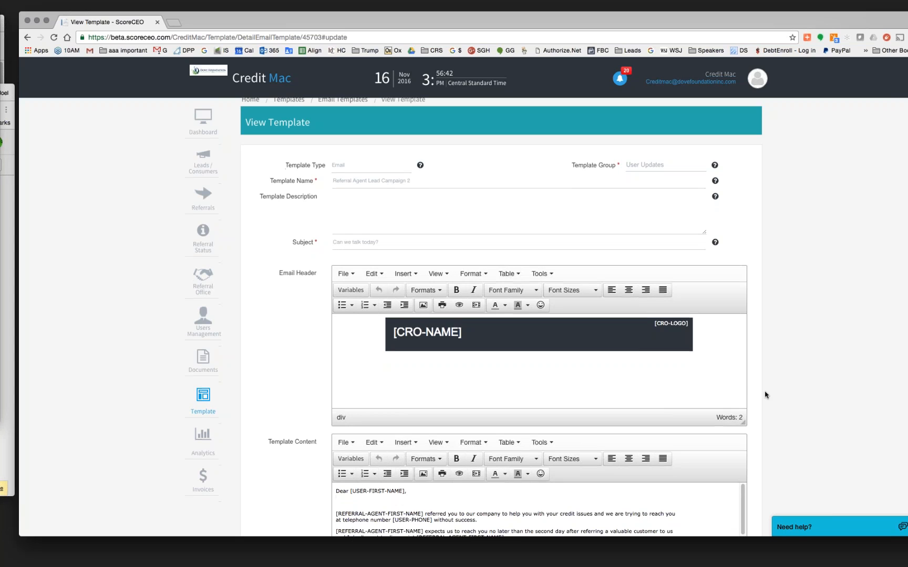
scroll(765, 396, down, 5)
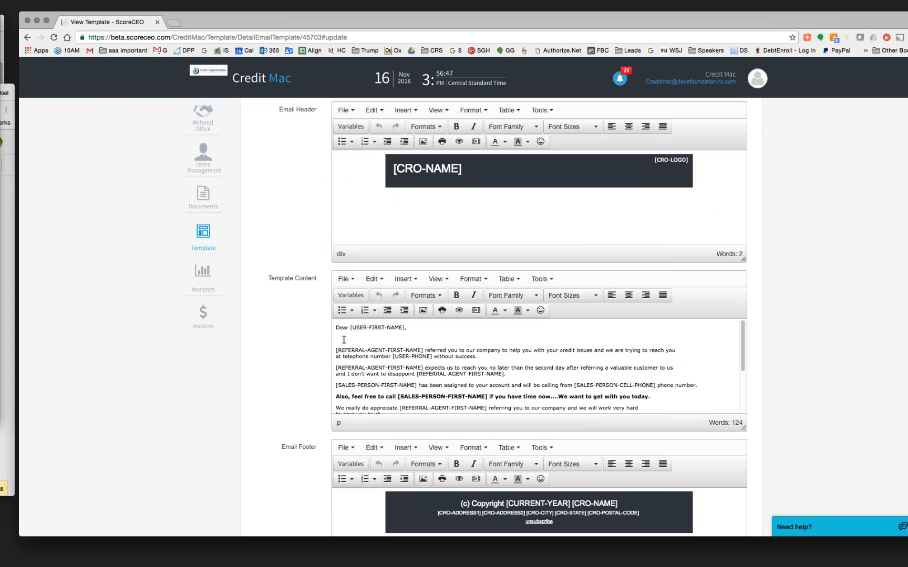
scroll(344, 340, up, 5)
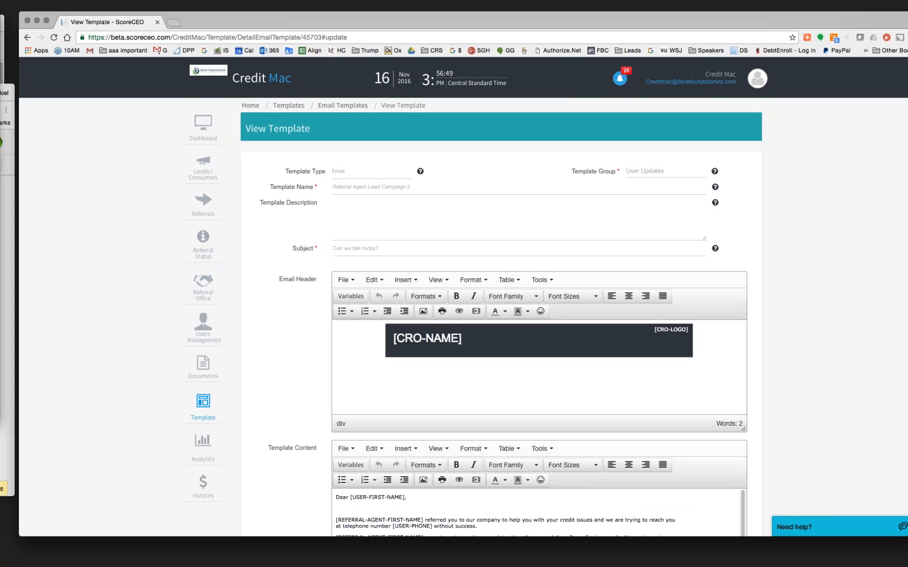
scroll(367, 419, down, 5)
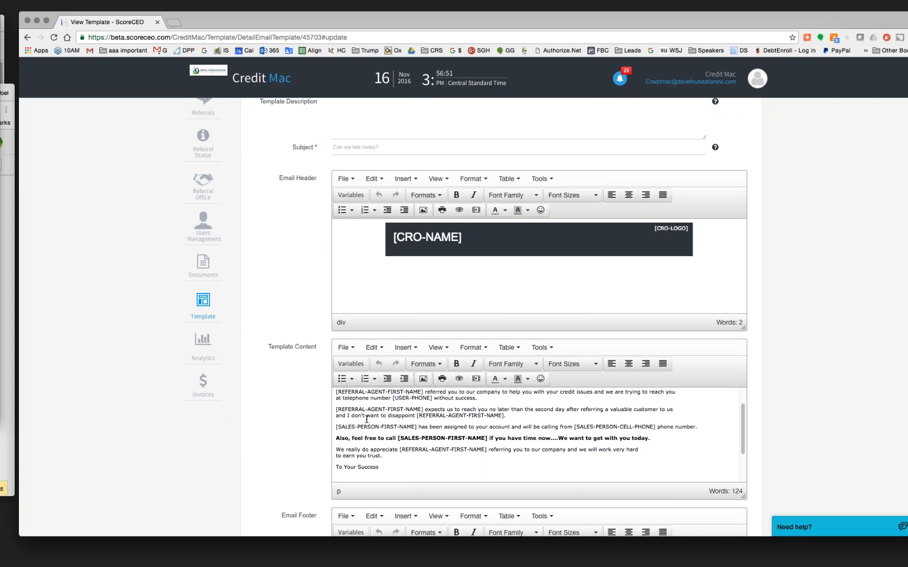
scroll(366, 420, up, 1)
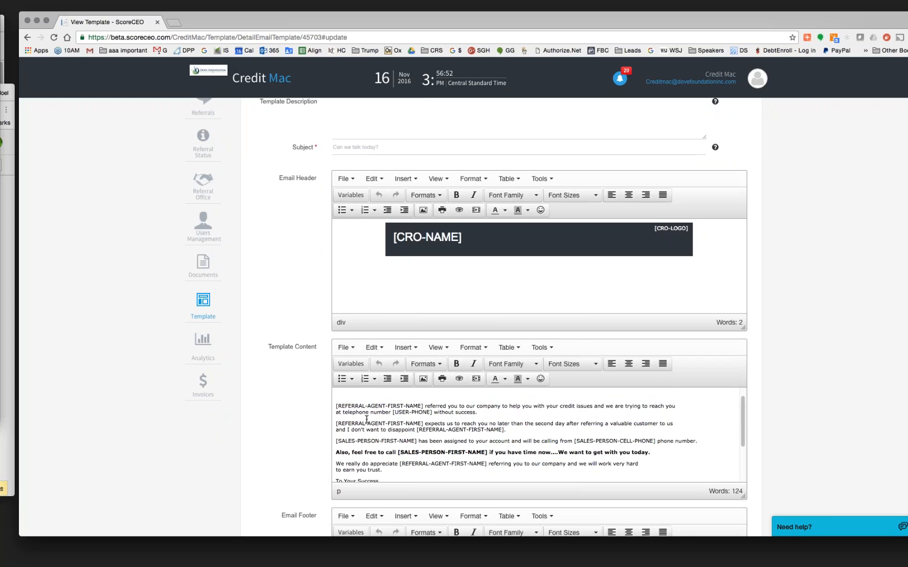
scroll(835, 428, down, 4)
scroll(661, 360, up, 3)
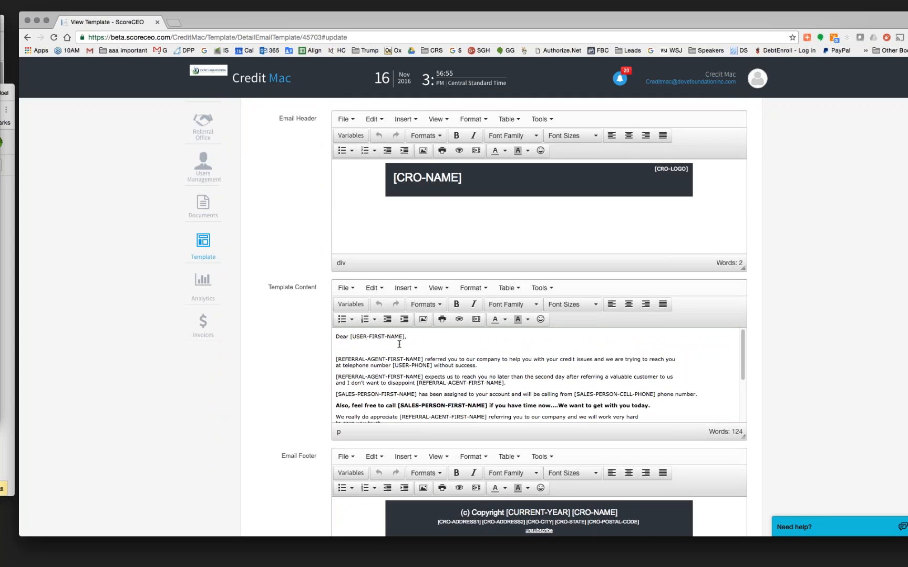
click(340, 349)
key(BackSpace)
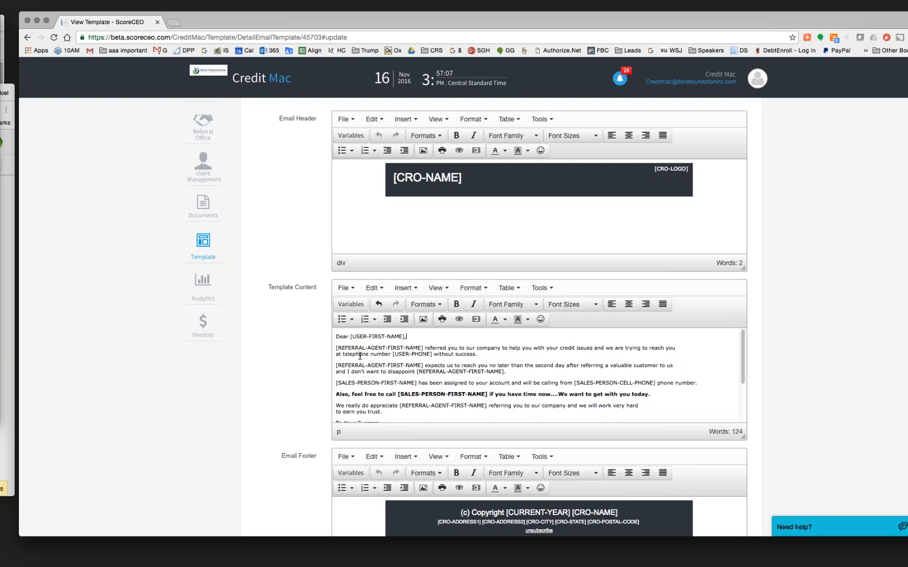
- Check the [USER-PHONE], [REFERRAL-AGENT-FIRST-NAME] and [SALES-PERSON-CELL-PHONE] merge fields in the body
drag(392, 354, 432, 354)
drag(335, 365, 424, 368)
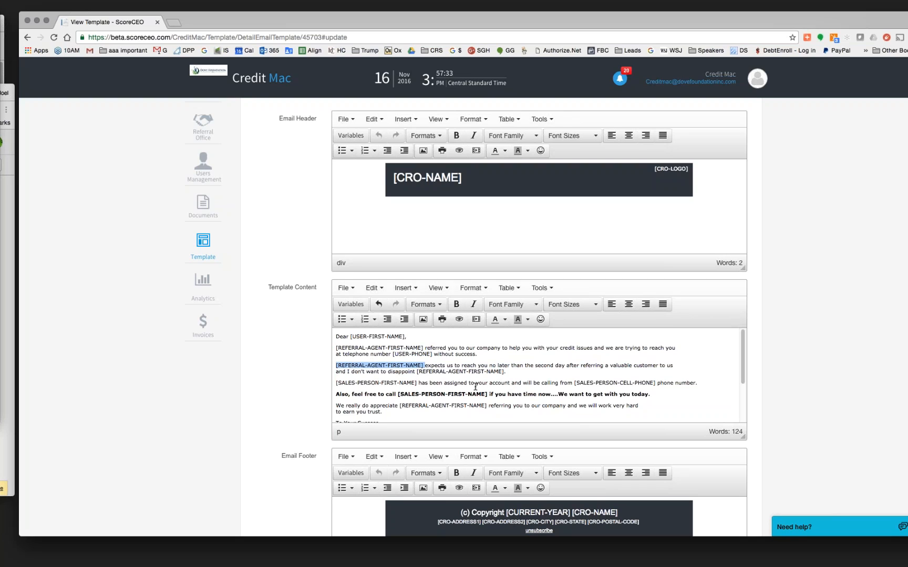
drag(574, 383, 658, 385)
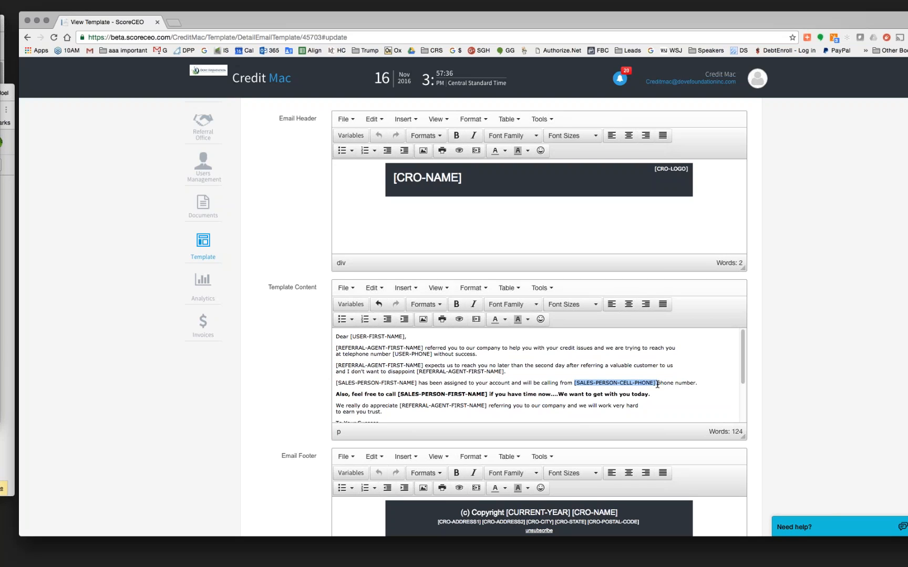
click(376, 399)
scroll(378, 400, down, 3)
scroll(443, 348, up, 1)
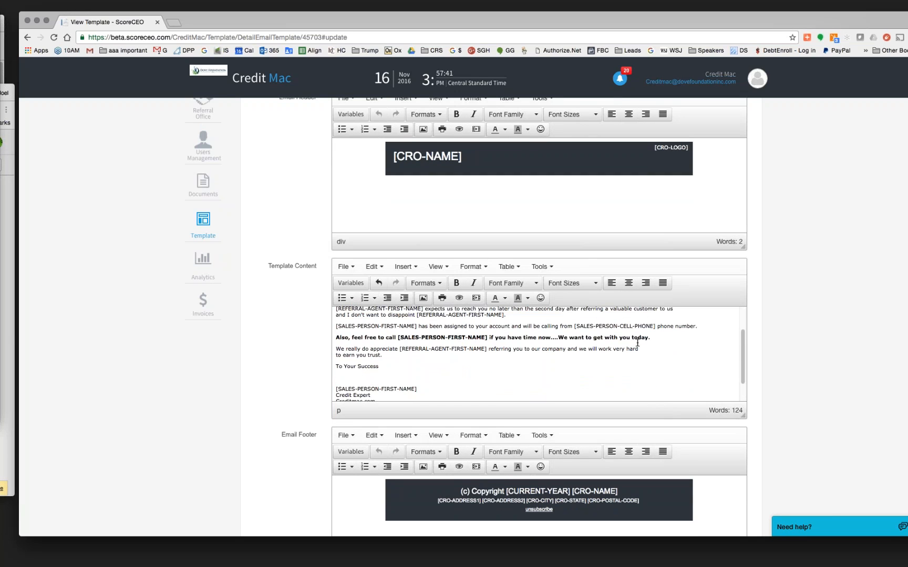
scroll(614, 353, down, 3)
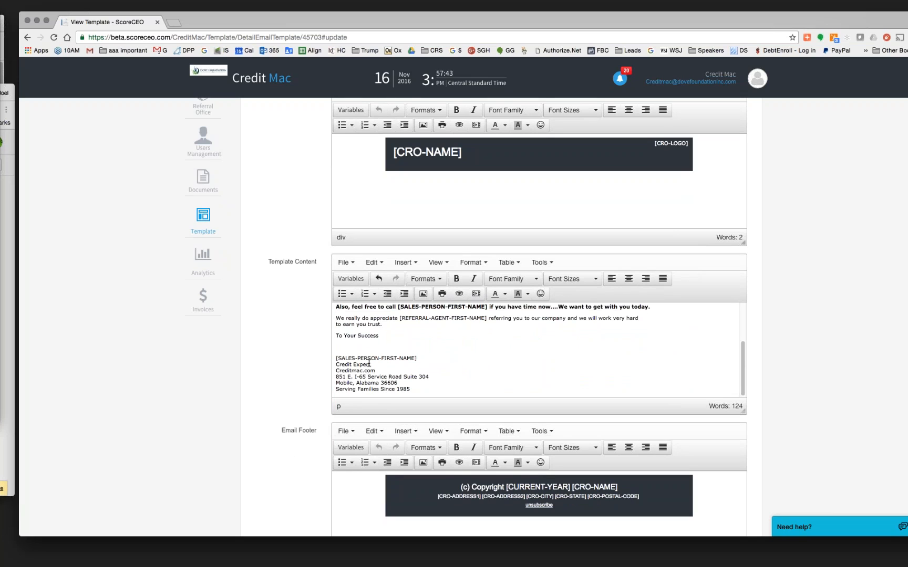
scroll(452, 377, up, 1)
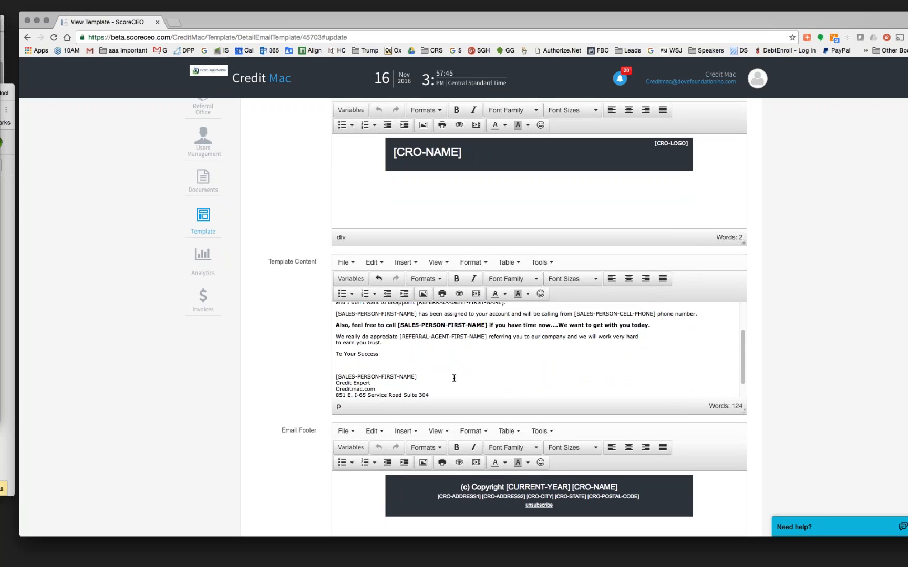
scroll(453, 377, down, 1)
scroll(453, 377, up, 1)
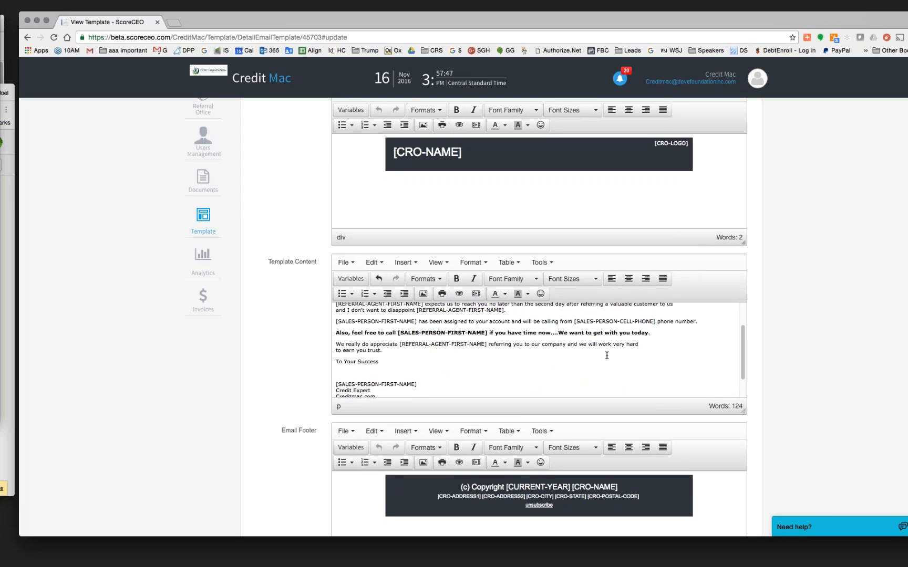
- End the bold call-us line with 'at [SALES-PERSON-CELL-PHONE]' using the Variables picker
click(660, 333)
text(at)
click(351, 279)
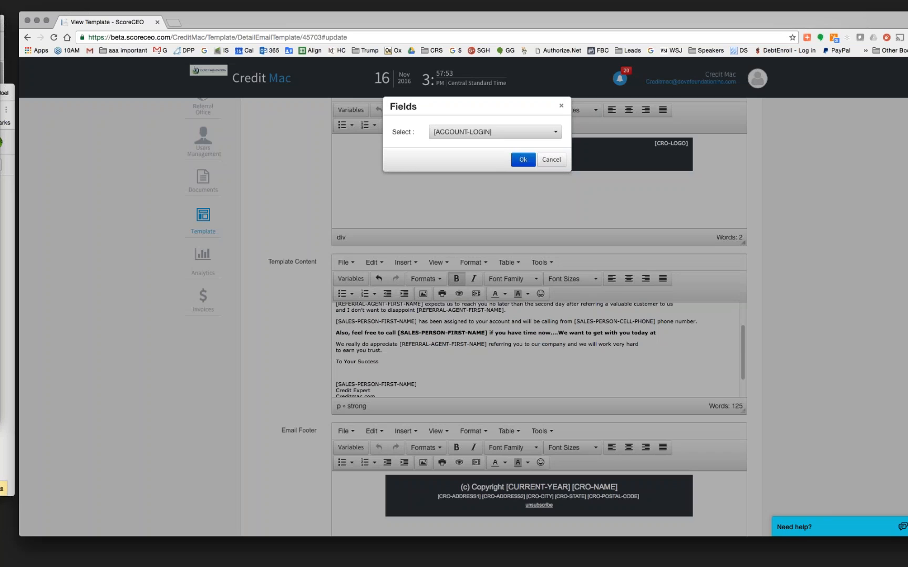
click(554, 131)
scroll(505, 294, down, 10)
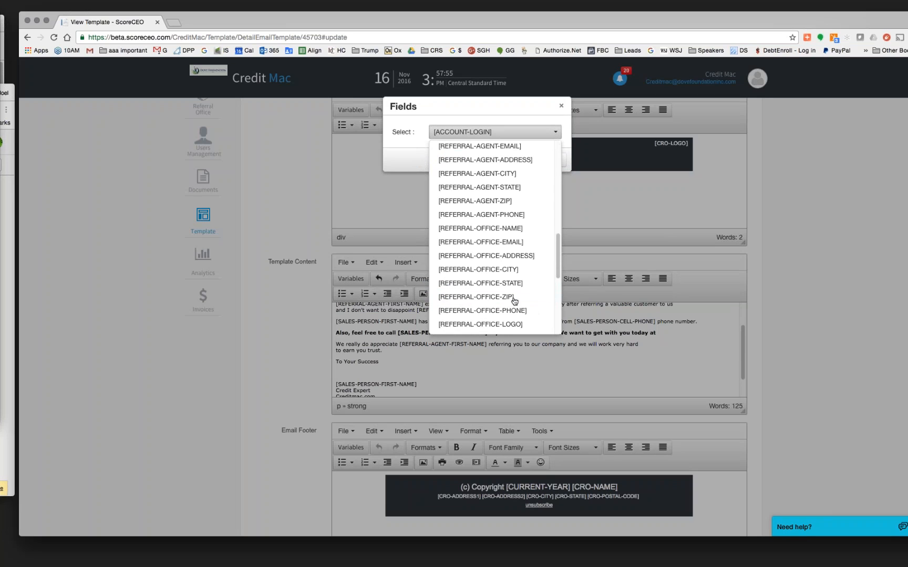
scroll(514, 301, down, 5)
scroll(515, 299, up, 4)
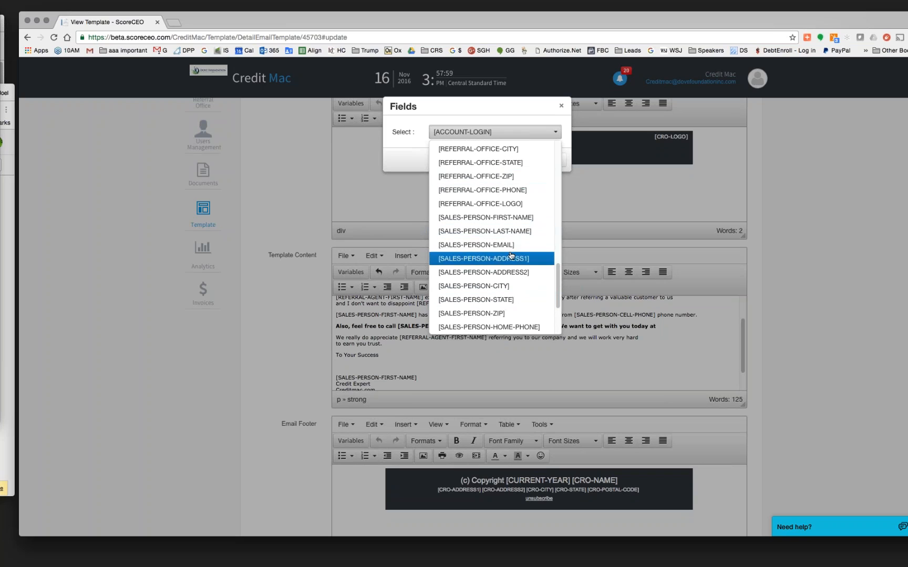
scroll(494, 263, down, 2)
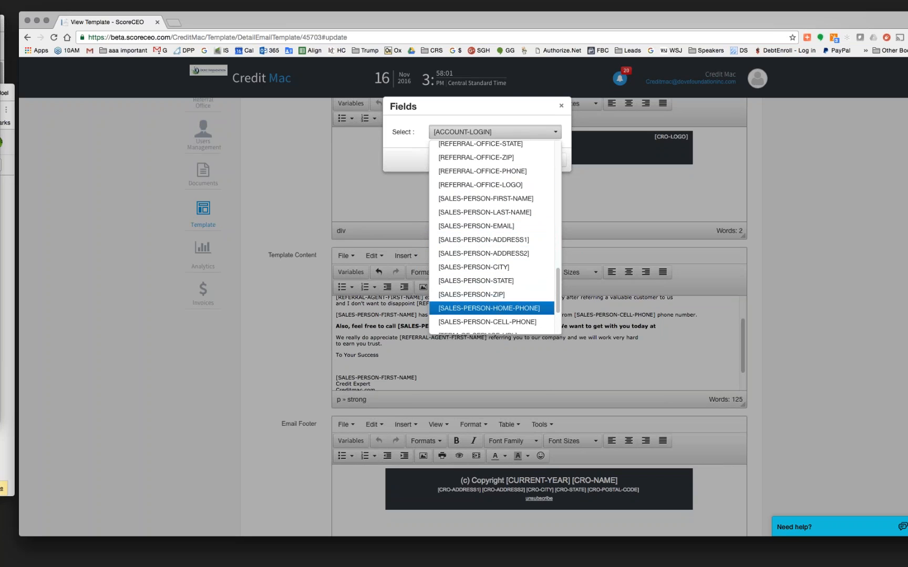
click(524, 321)
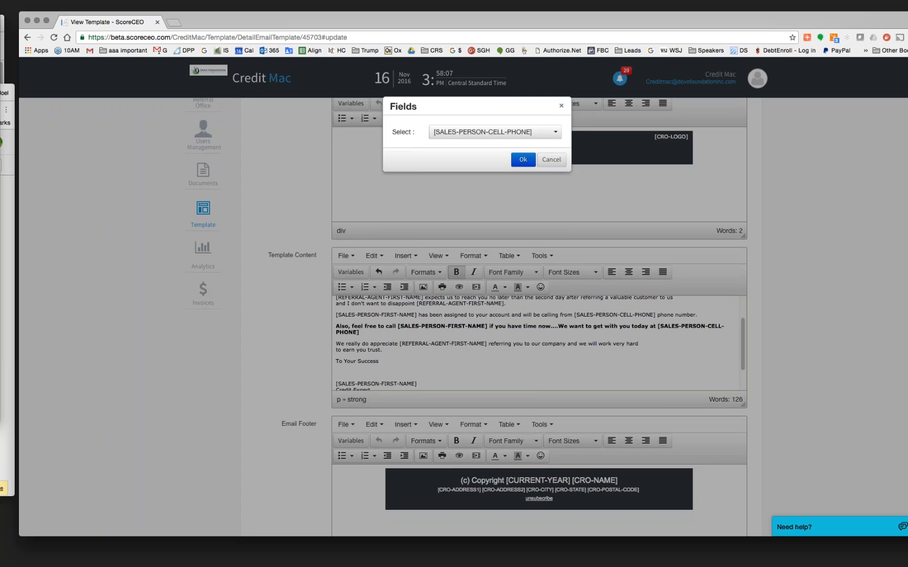
click(523, 159)
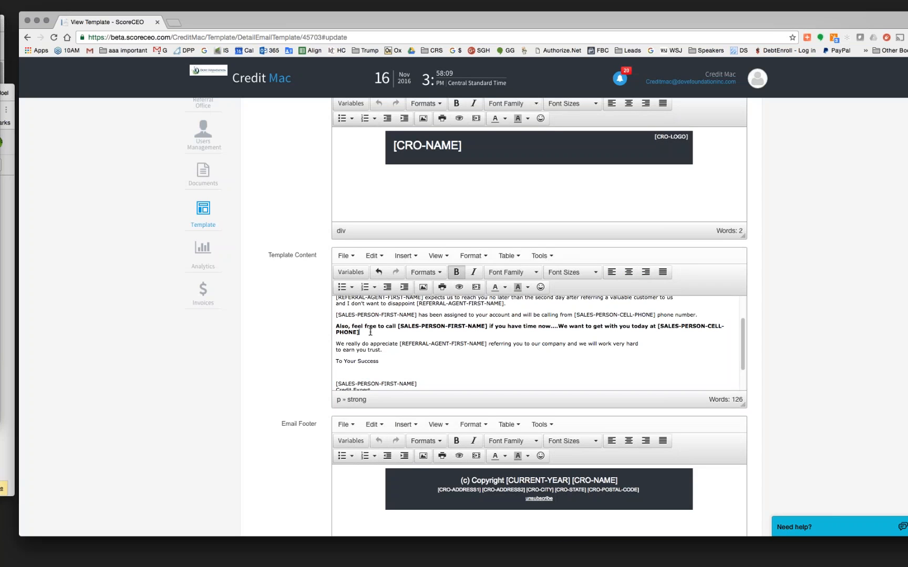
- Save the updated Referral Agent Lead Campaign 2 template
scroll(525, 355, down, 5)
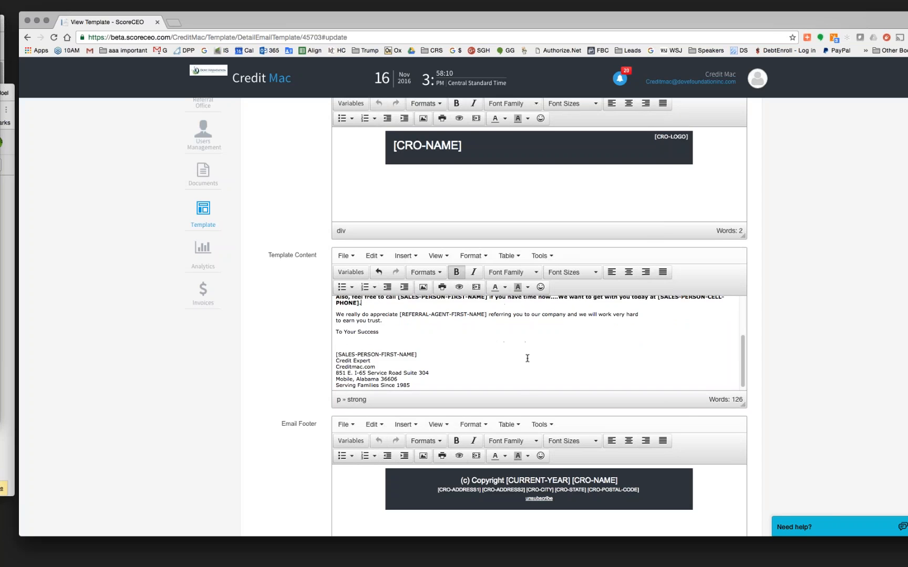
scroll(525, 368, down, 3)
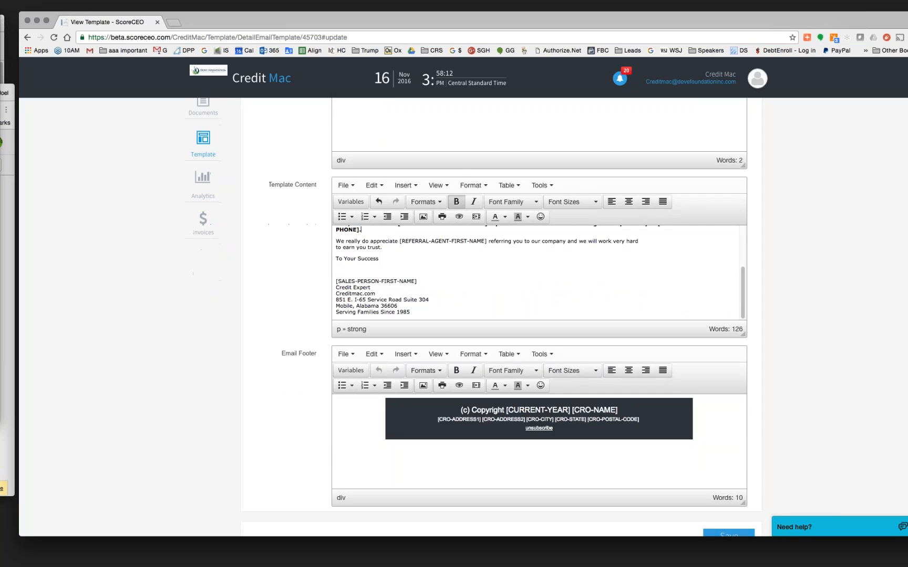
click(730, 494)
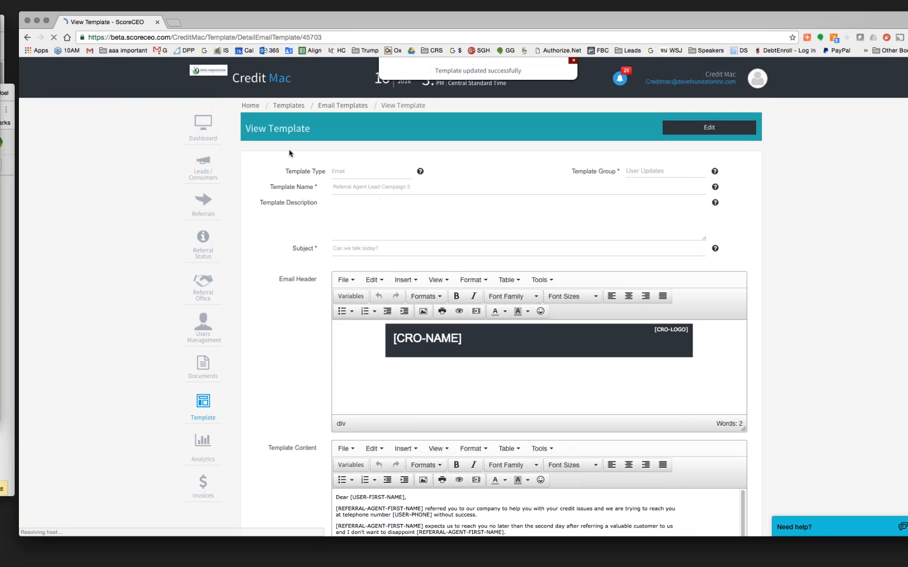
- In Referral Agent Lead Campaign 3, check the [REFERRAL-OFFICE-PHONE] line and [REFERRAL-AGENT-FIRST-NAME] signature
click(342, 107)
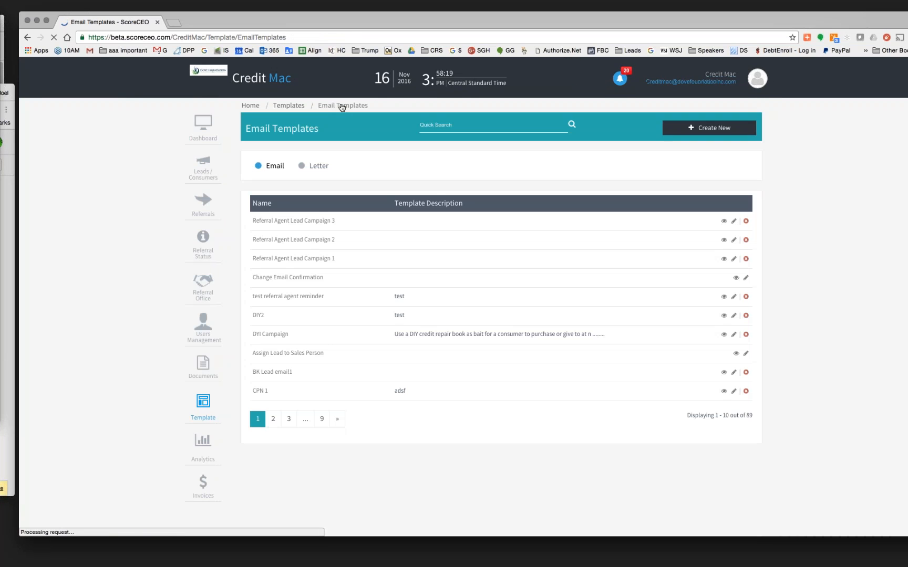
click(735, 222)
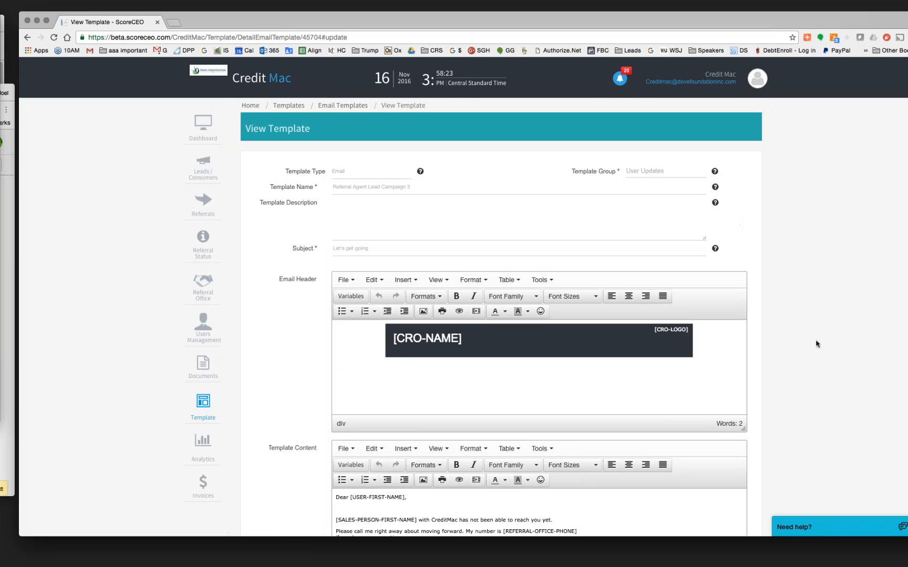
scroll(816, 341, down, 5)
scroll(497, 319, down, 1)
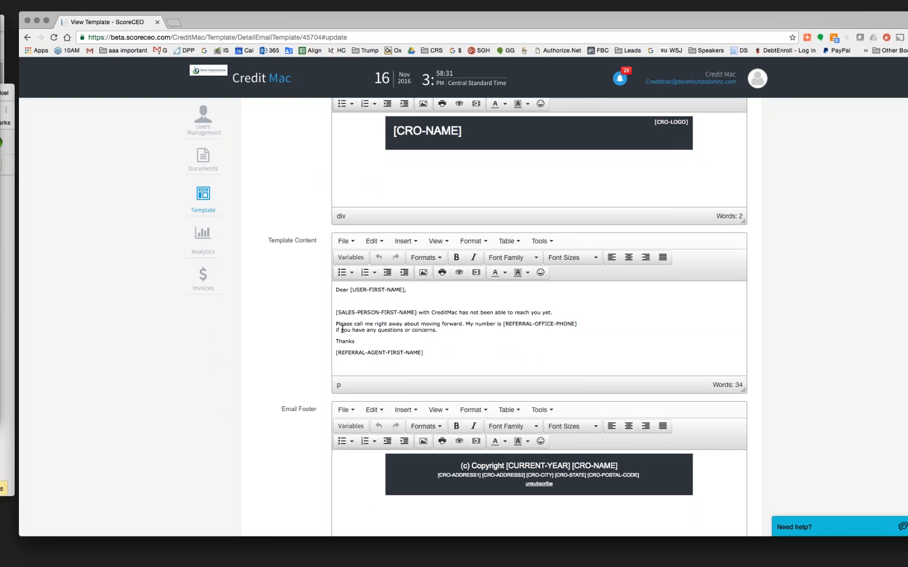
drag(466, 324, 586, 324)
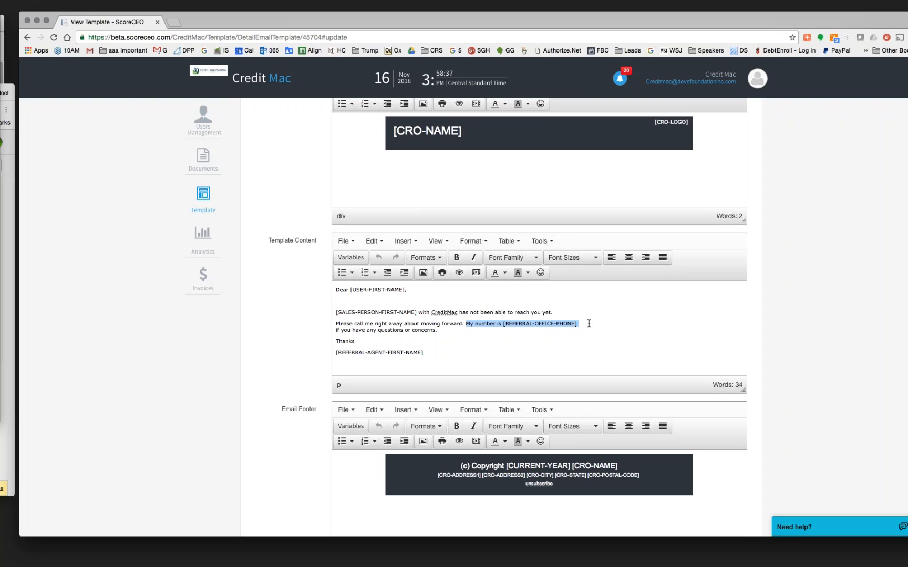
click(424, 354)
drag(424, 353, 335, 353)
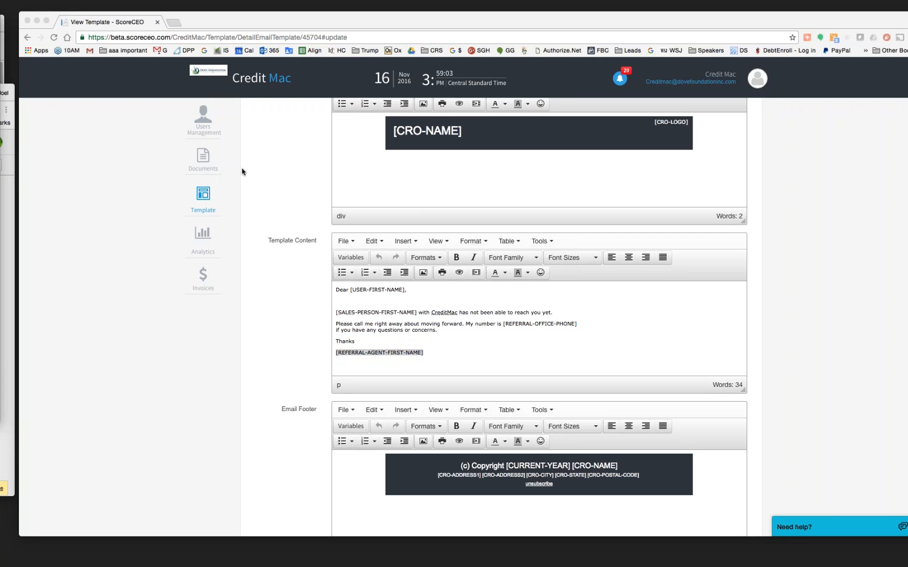
scroll(236, 309, up, 5)
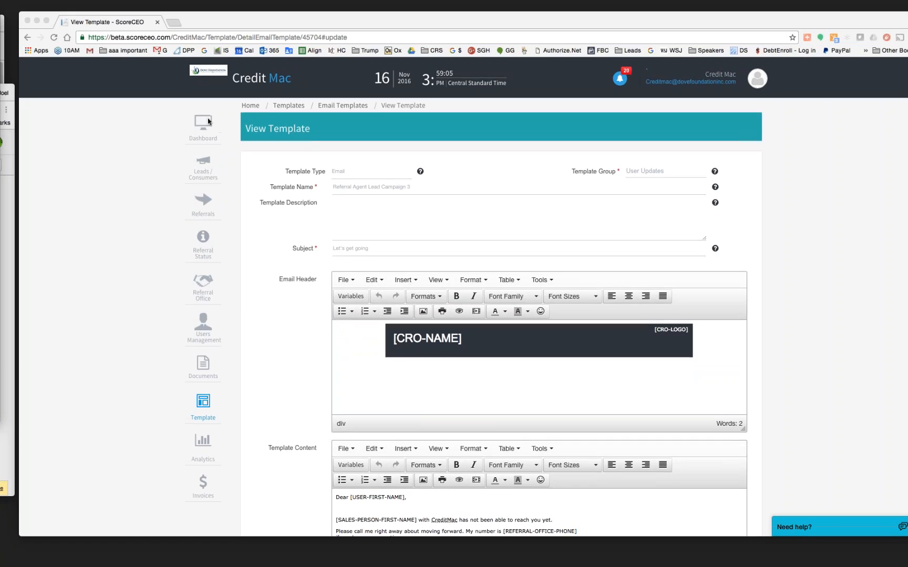
click(207, 125)
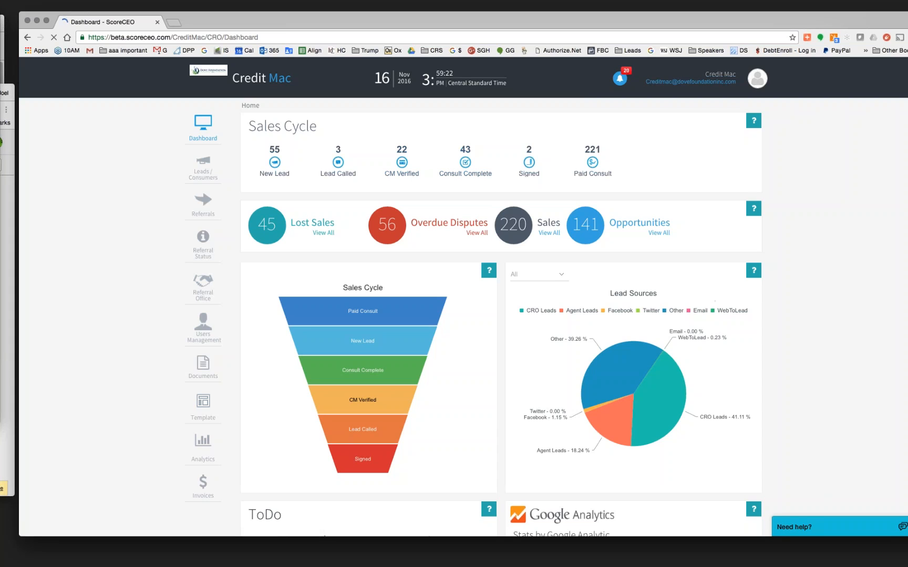
scroll(713, 297, down, 5)
scroll(502, 316, down, 6)
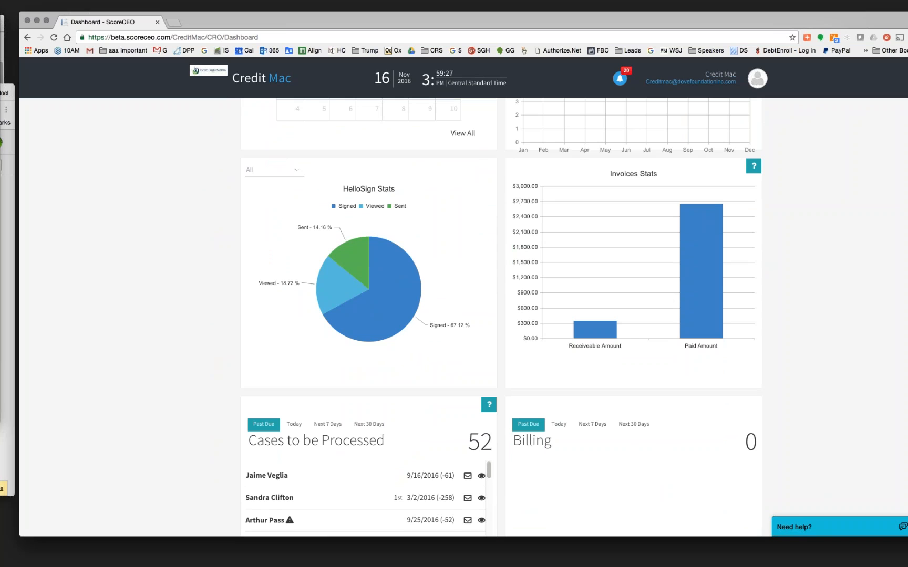
scroll(502, 316, down, 2)
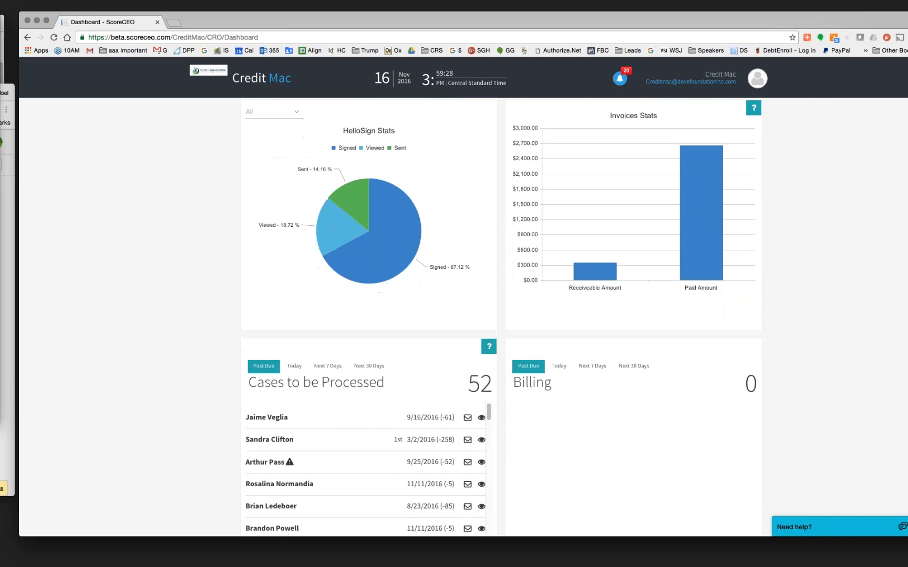
scroll(501, 317, up, 12)
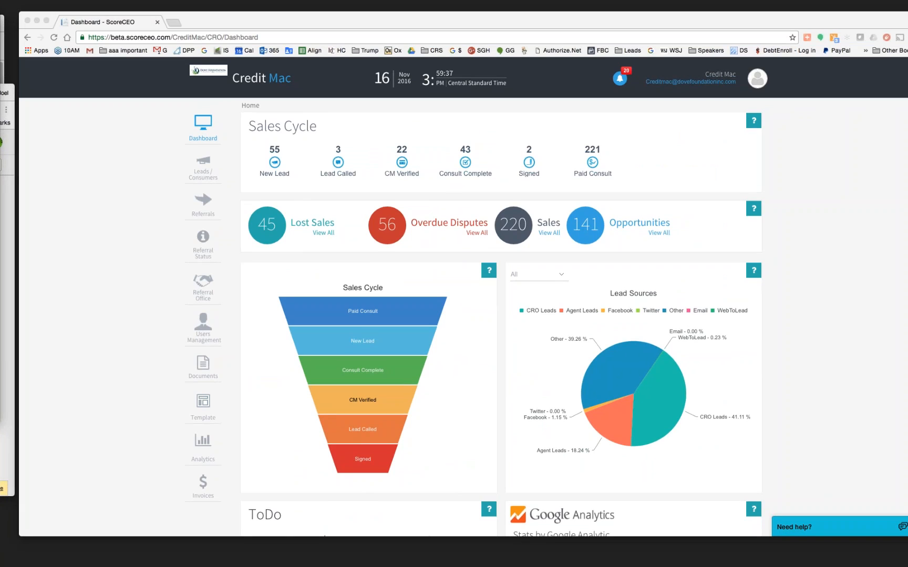
click(178, 25)
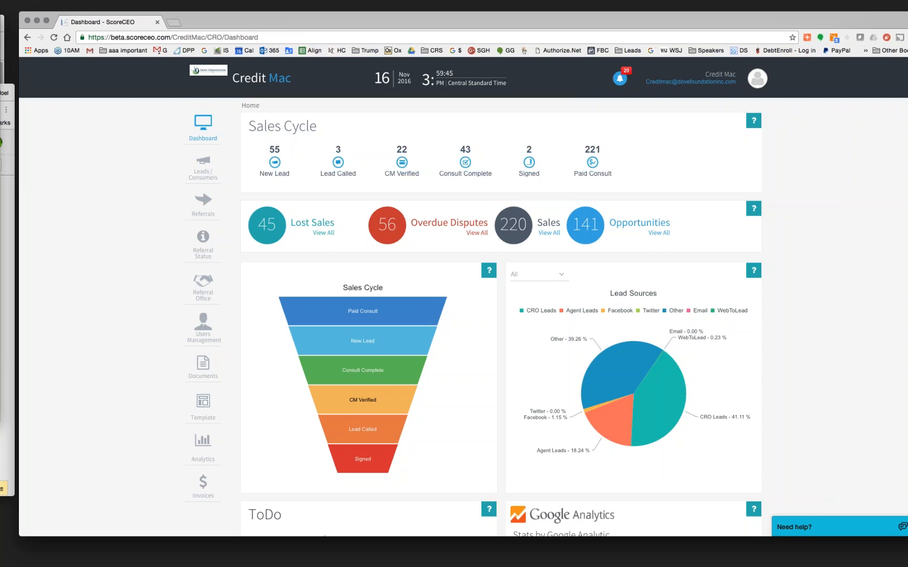
click(204, 6)
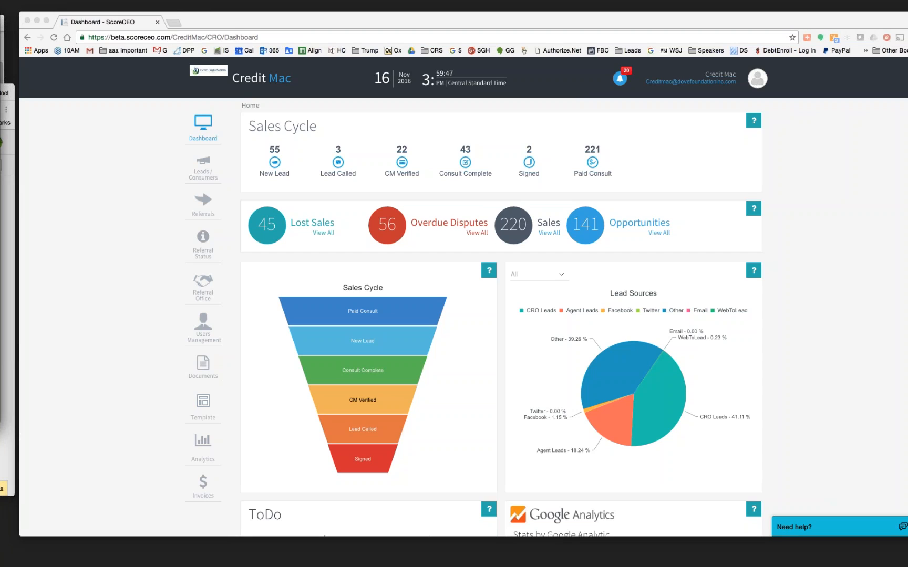
- Load the scoreinc.com home page in a new browser tab
click(174, 23)
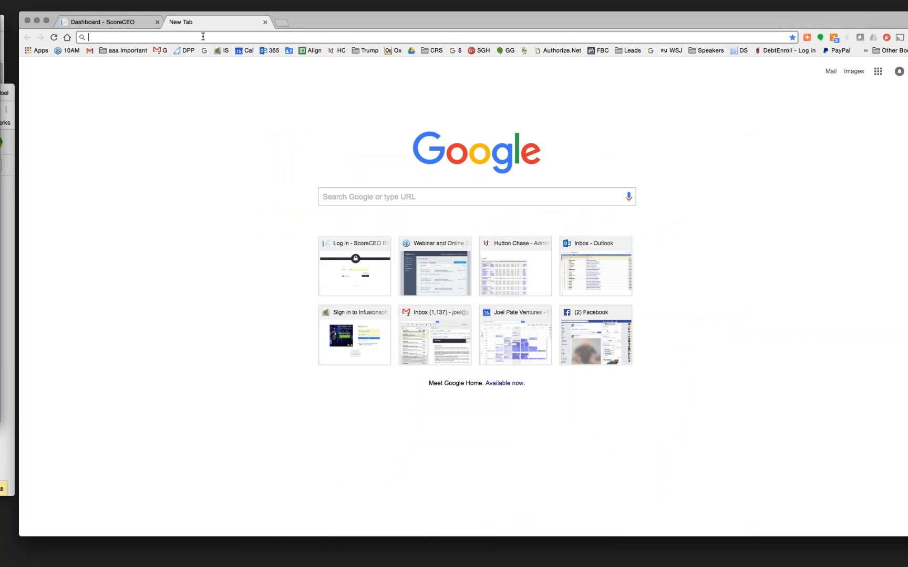
text(scoreuinc,)
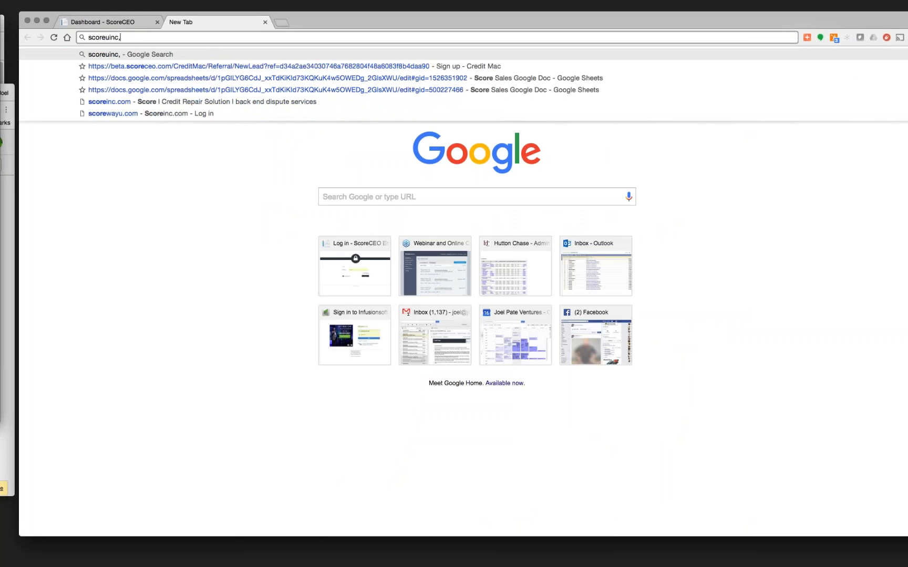
key(BackSpace)
key(BackSpace)
key(BackSpace)
key(BackSpace)
text(8)
key(BackSpace)
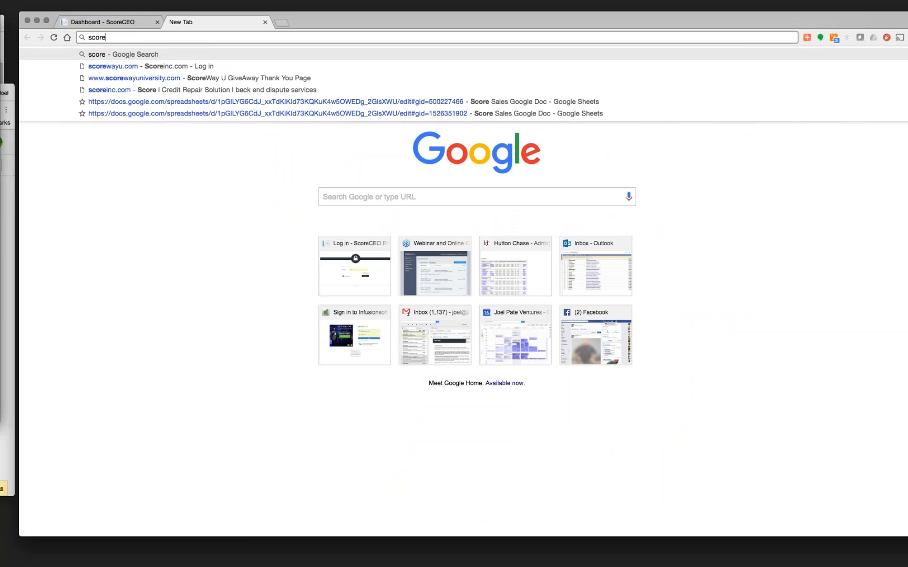
text(inc.c)
key(Return)
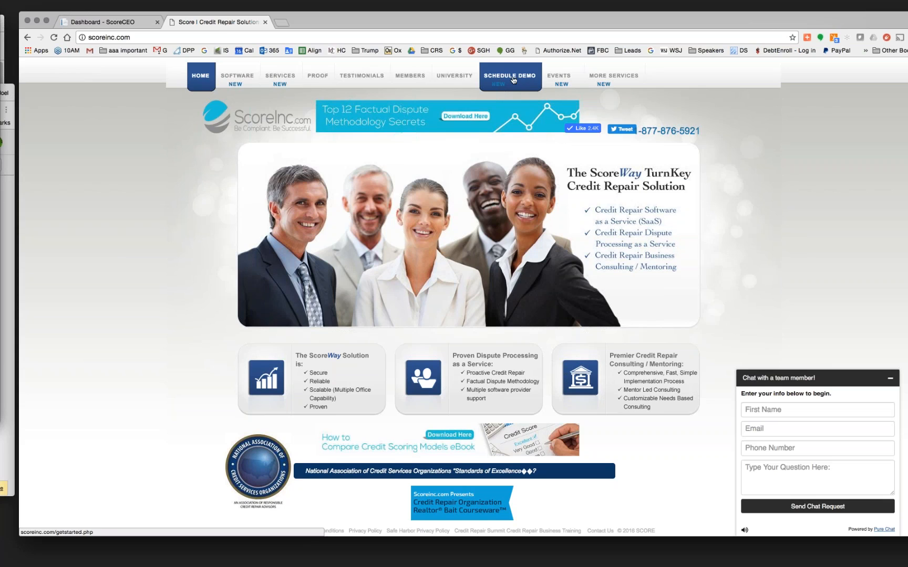
click(284, 76)
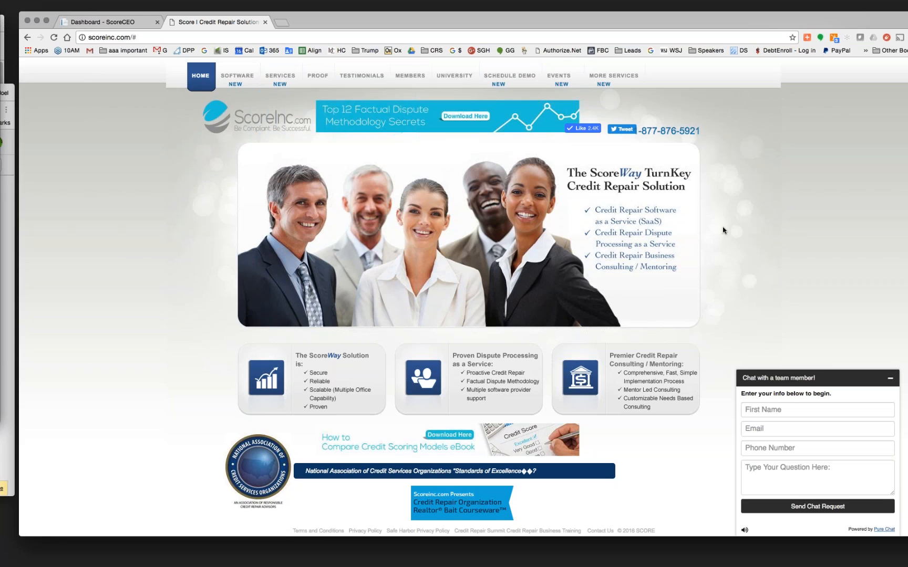
click(282, 23)
text(www.)
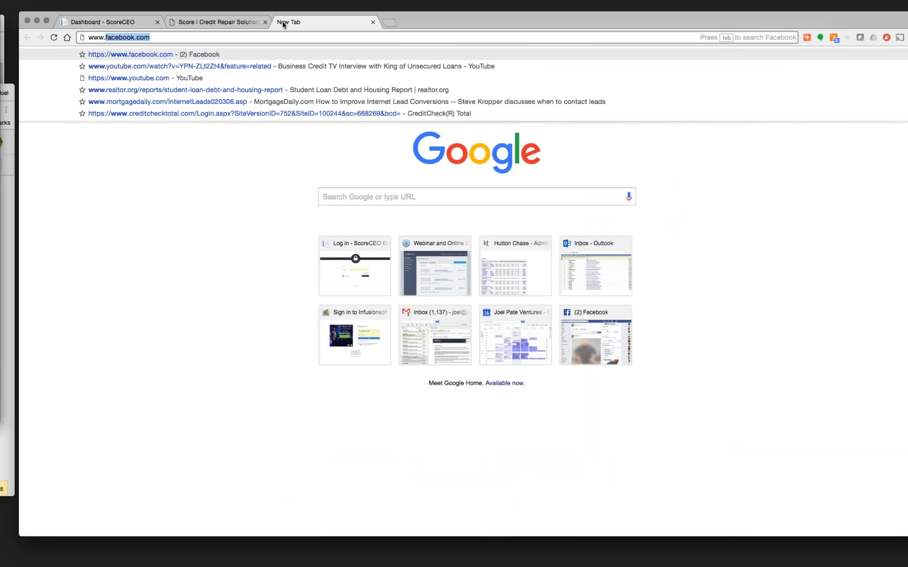
text(scorewayu)
key(Right)
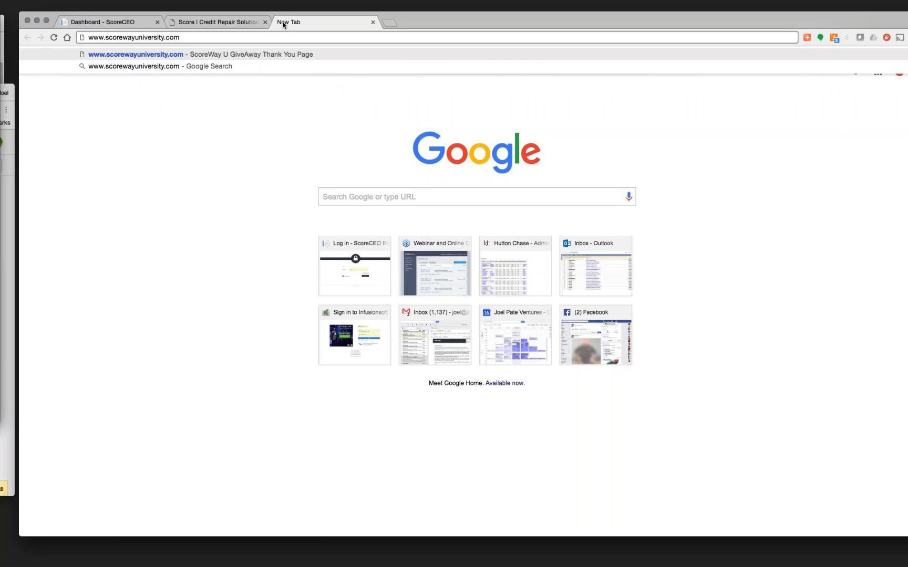
drag(186, 37, 88, 37)
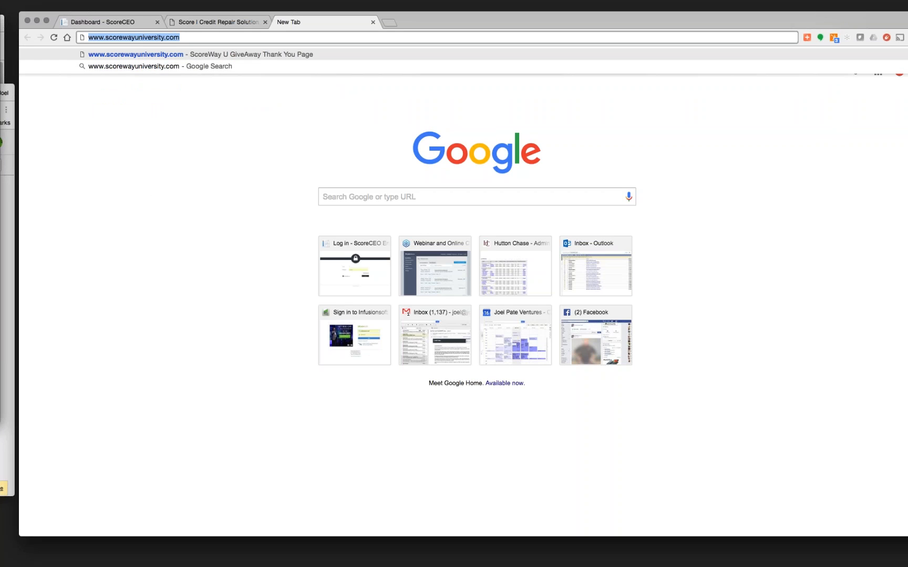
key(Right)
key(Return)
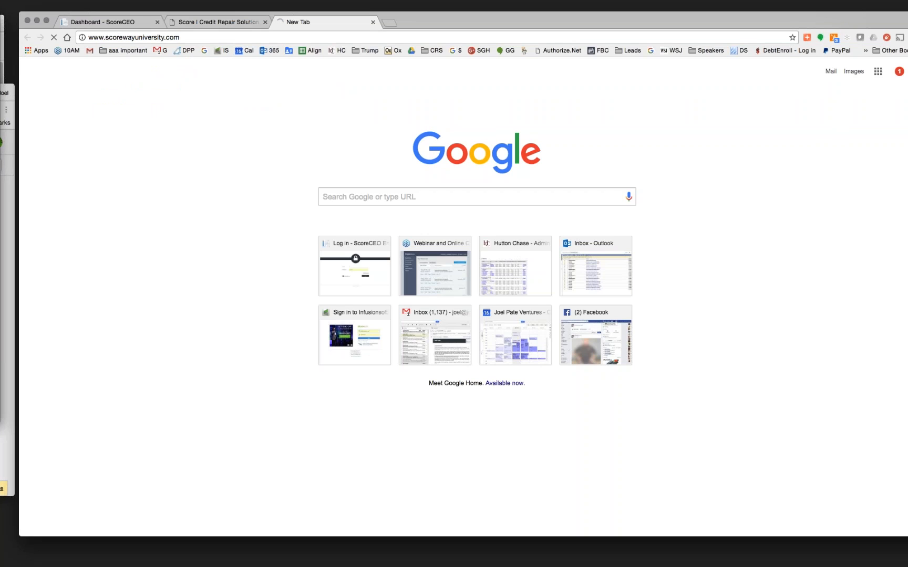
click(274, 36)
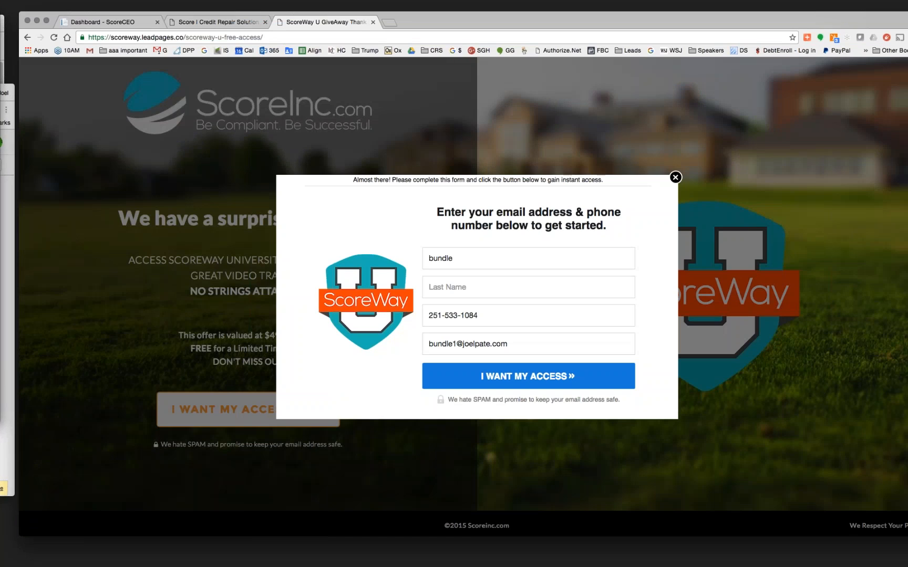
click(675, 177)
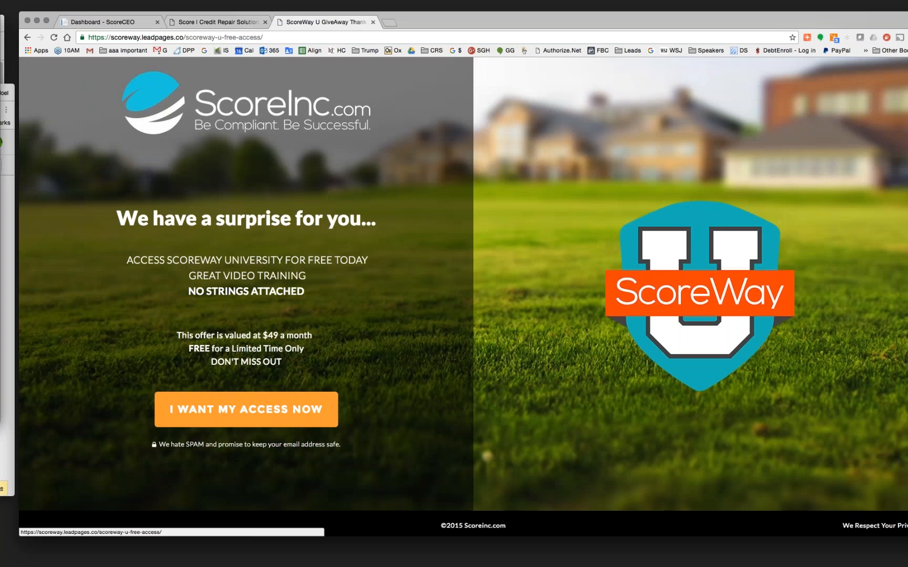
- Replace the address with scorewayu.com to load the member site
click(162, 37)
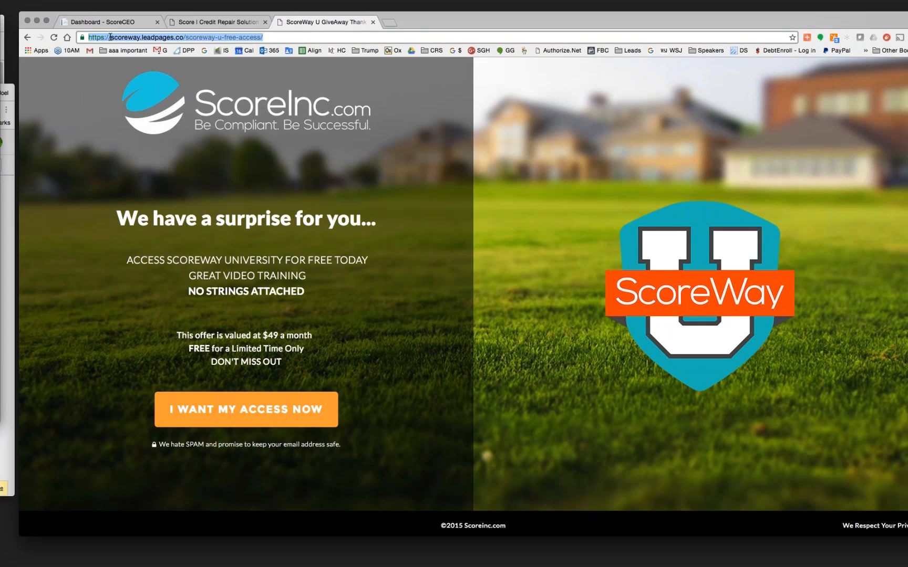
drag(266, 37, 80, 33)
text(scorewayu)
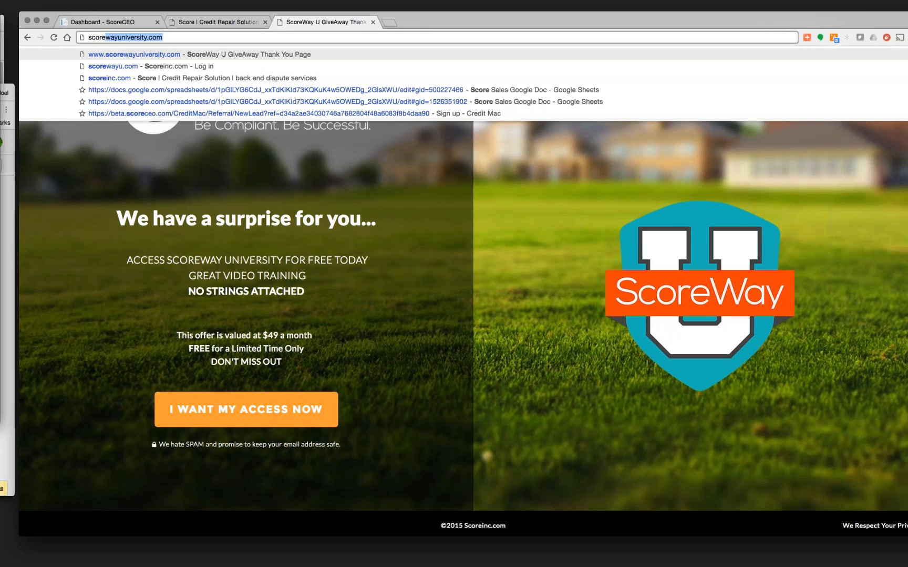
text(.com)
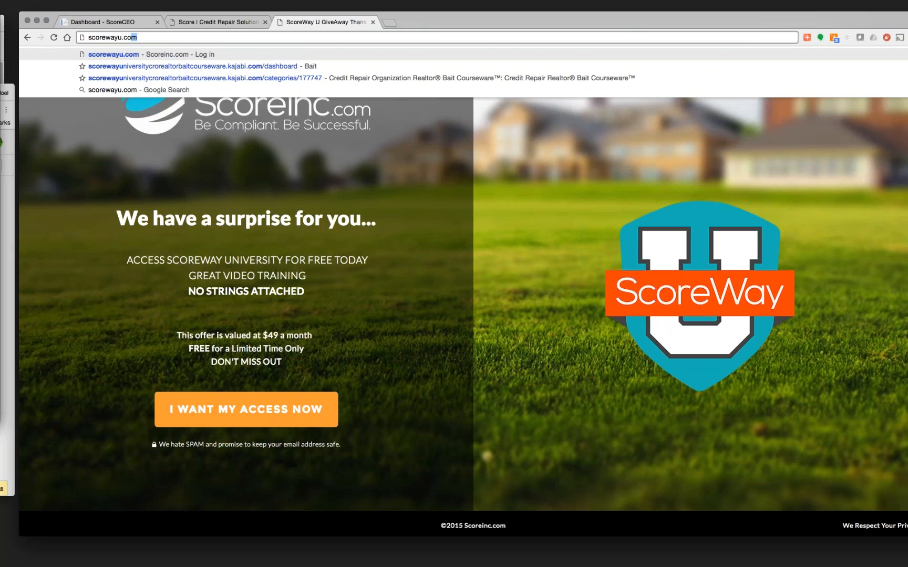
key(Return)
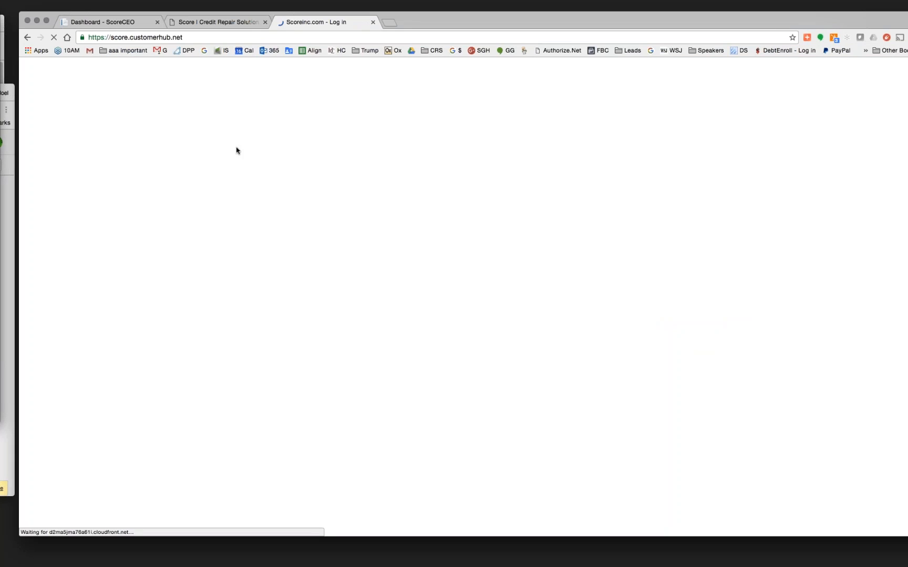
- Log in to ScoreWay University, view the Free Education page's Compliance 101 video, then return to ScoreInc.com
click(403, 405)
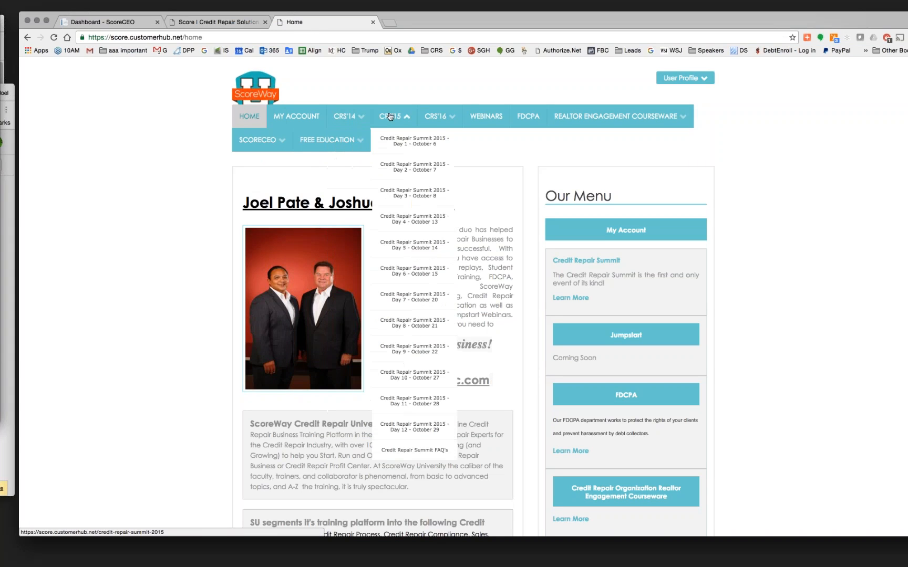
mouse_move(438, 124)
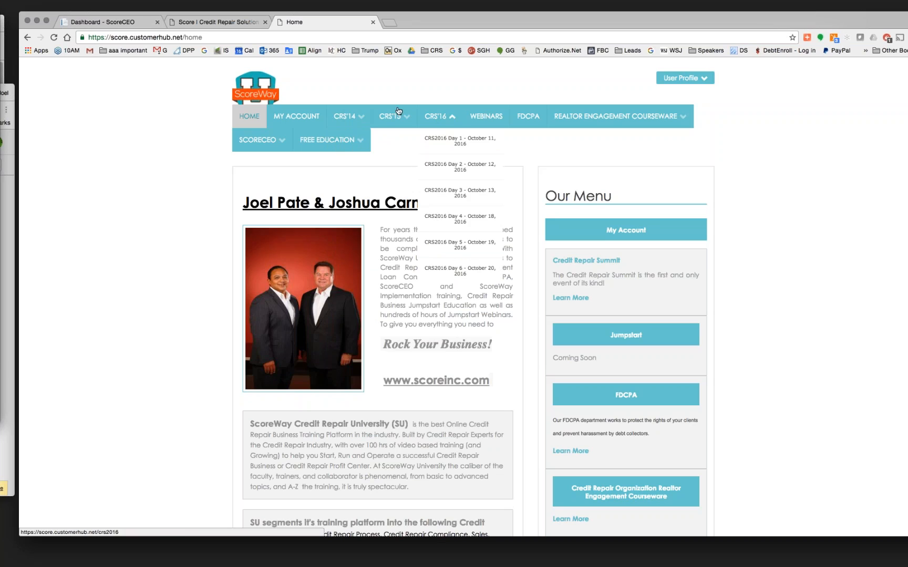
mouse_move(349, 117)
click(347, 144)
mouse_move(279, 142)
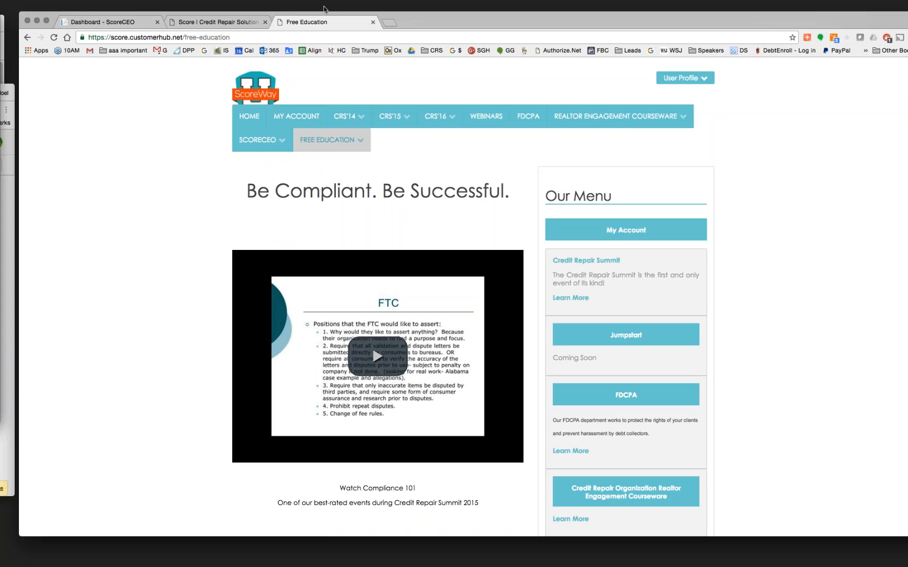
click(230, 21)
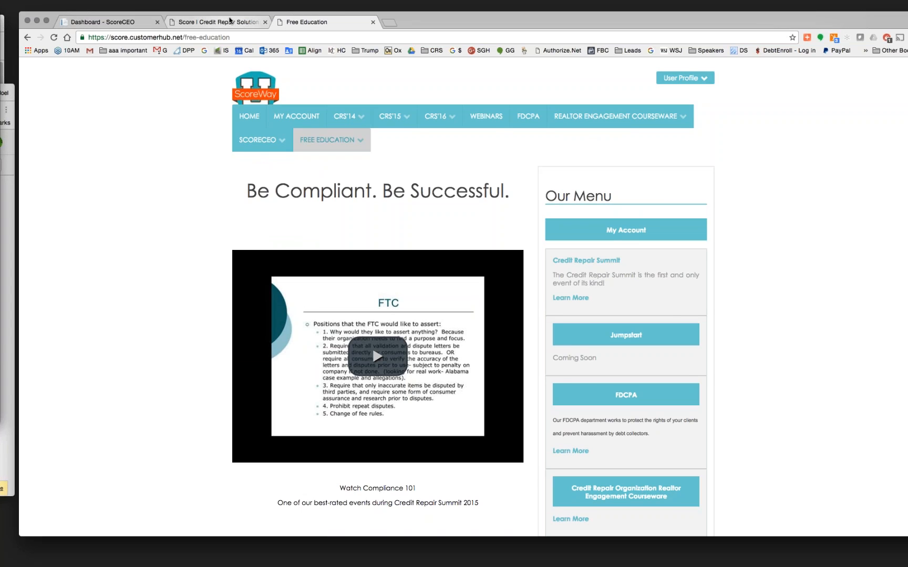